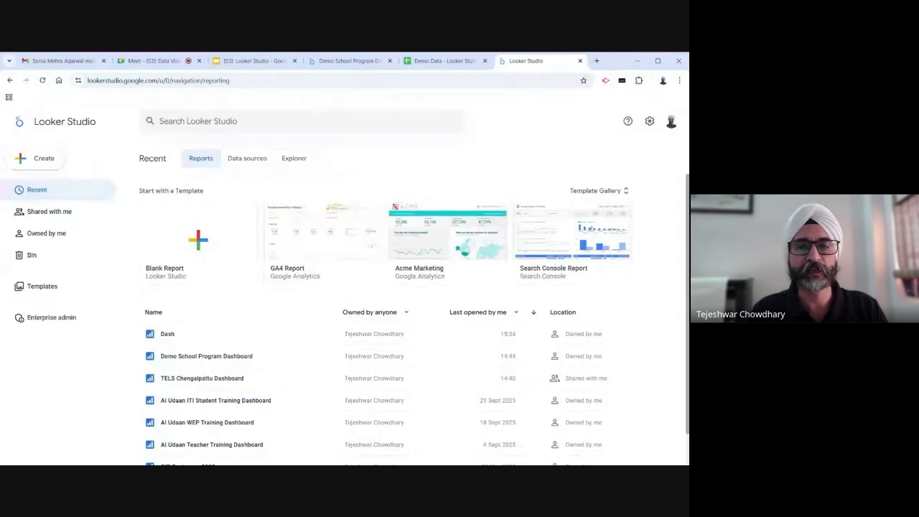
Switch to the Demo School Program Dashboard and check the School Name filter options on the Baseline Result page
click(350, 62)
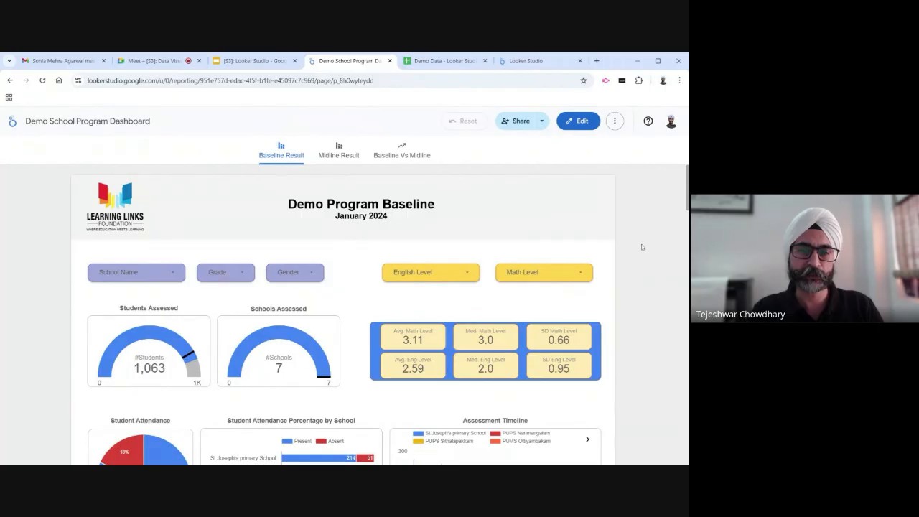
scroll(675, 194, down, 2)
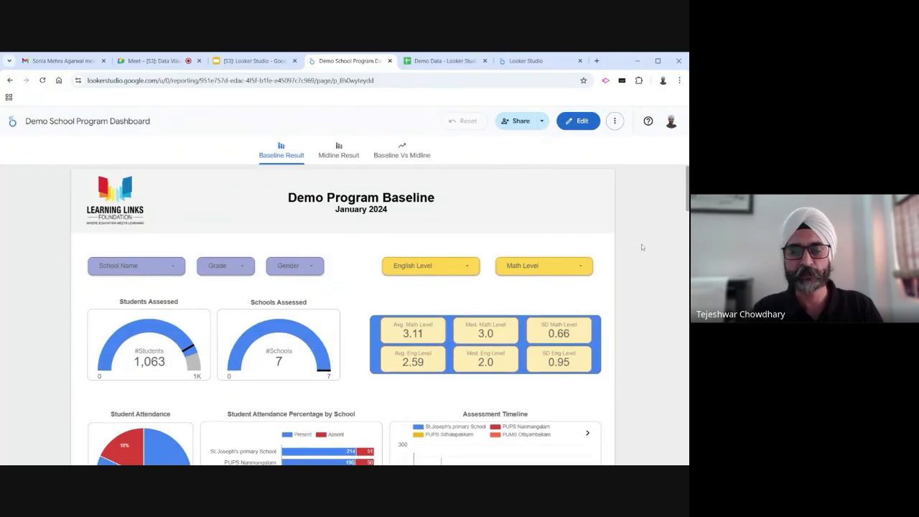
scroll(686, 181, up, 2)
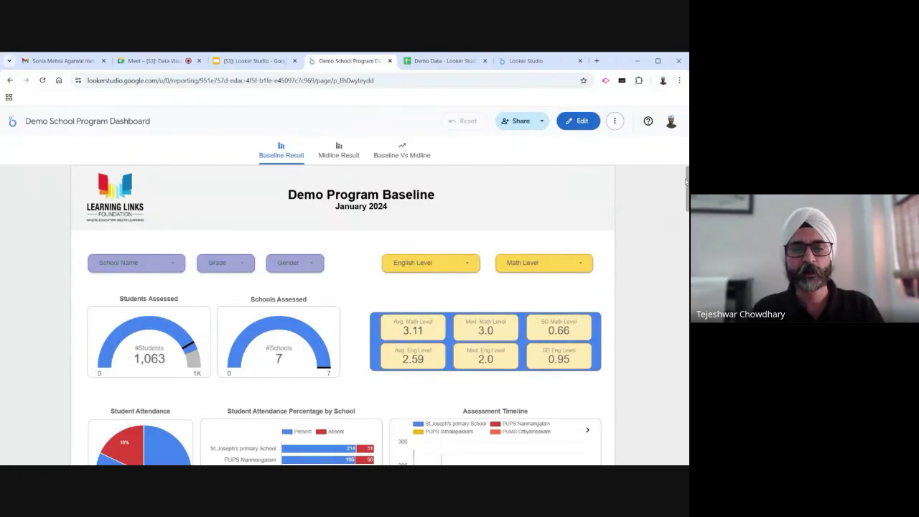
click(174, 267)
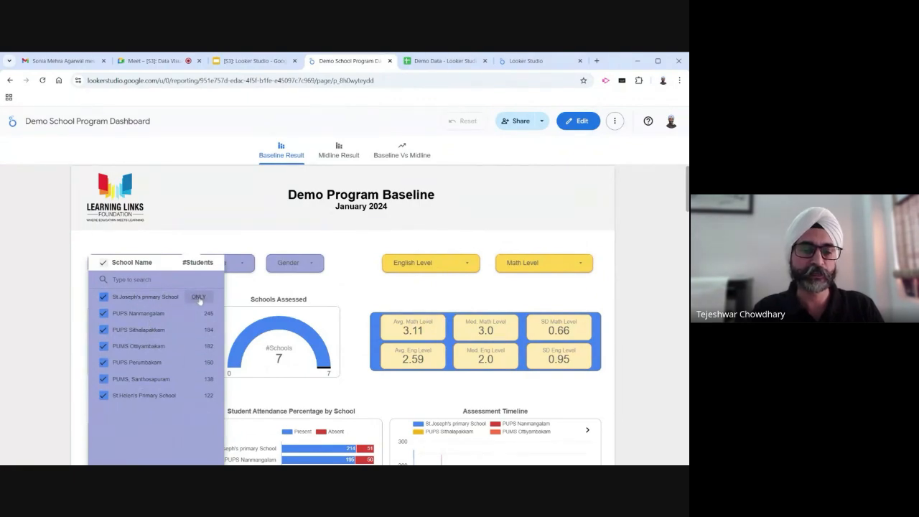
click(246, 288)
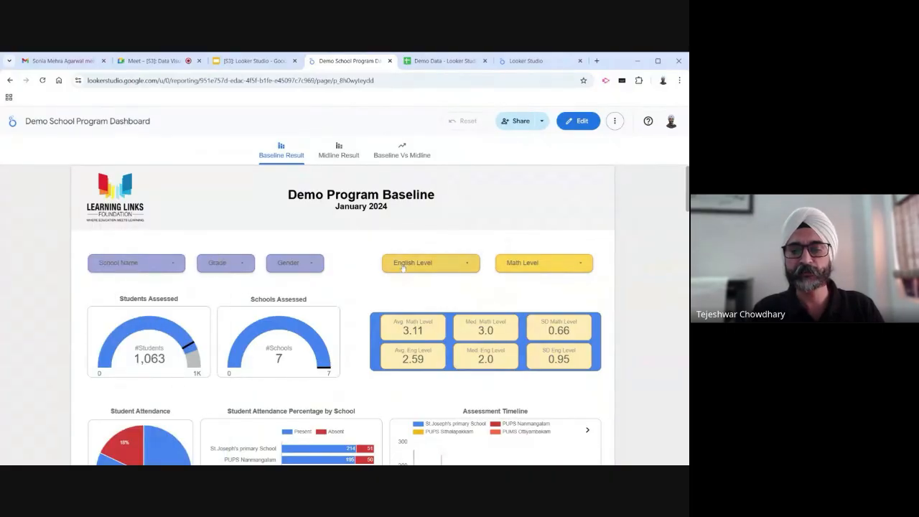
Check the options offered by the English Level filter
scroll(392, 283, down, 1)
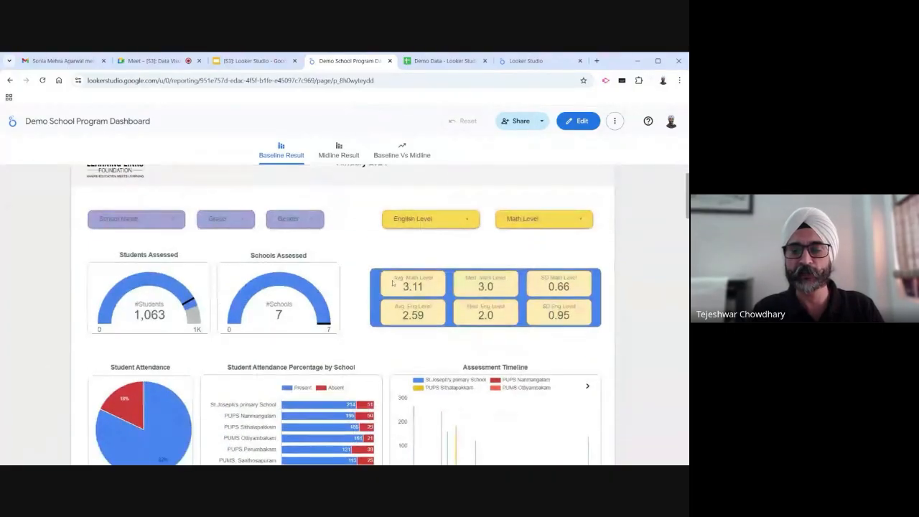
click(470, 218)
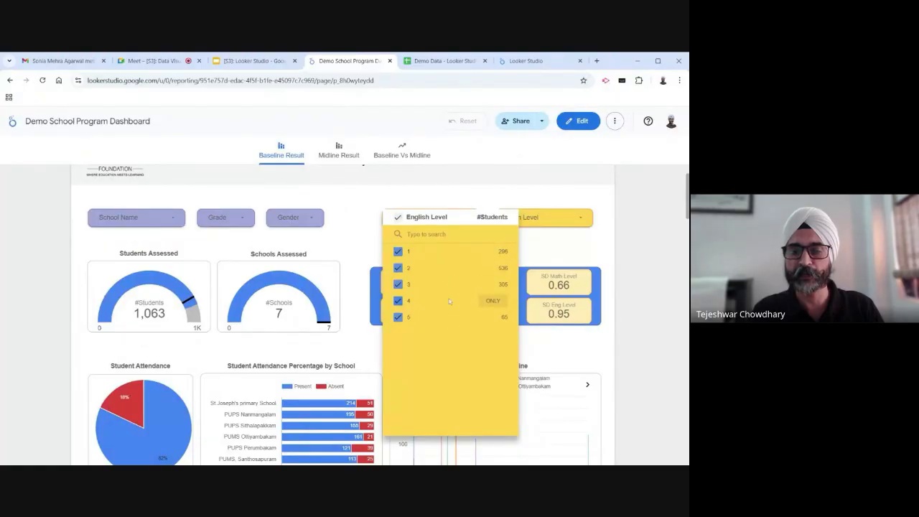
click(375, 243)
Examine the baseline score cards and the attendance, assessment timeline, gender and grade distribution charts
scroll(326, 232, down, 1)
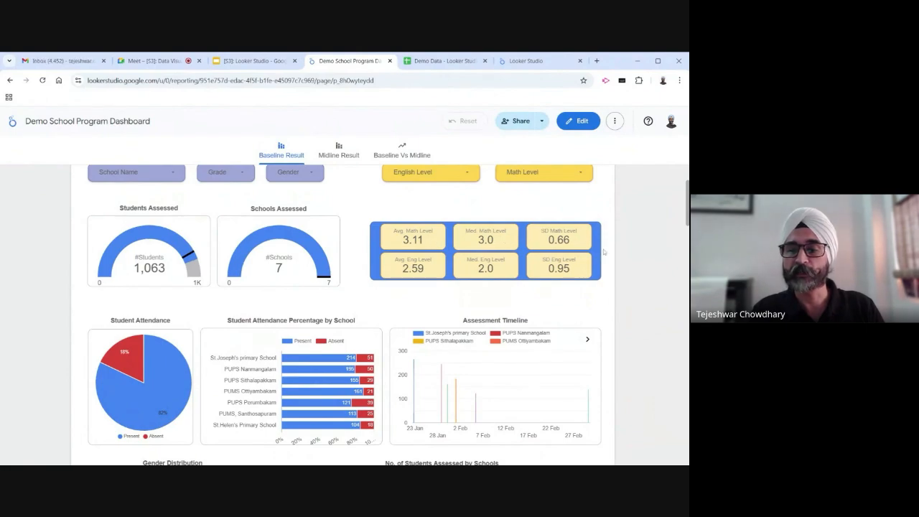
scroll(614, 276, down, 1)
scroll(614, 276, down, 2)
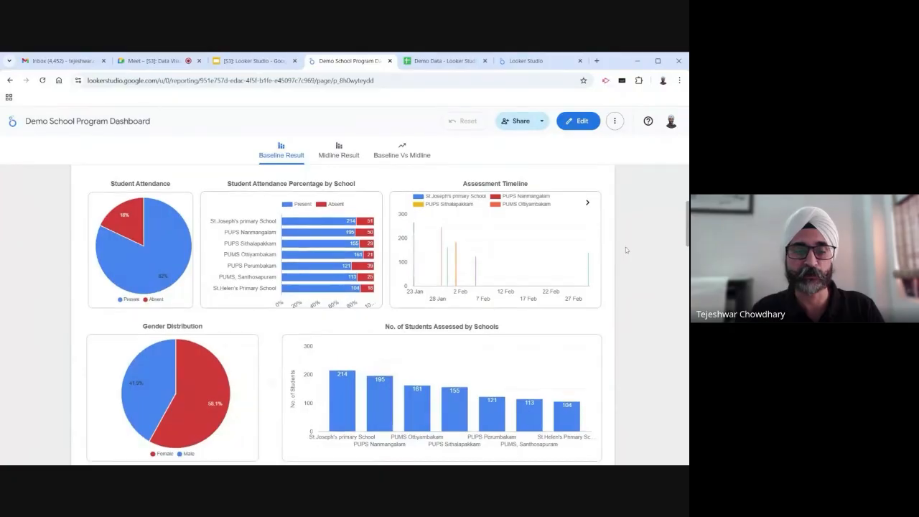
scroll(632, 249, down, 2)
scroll(626, 250, down, 1)
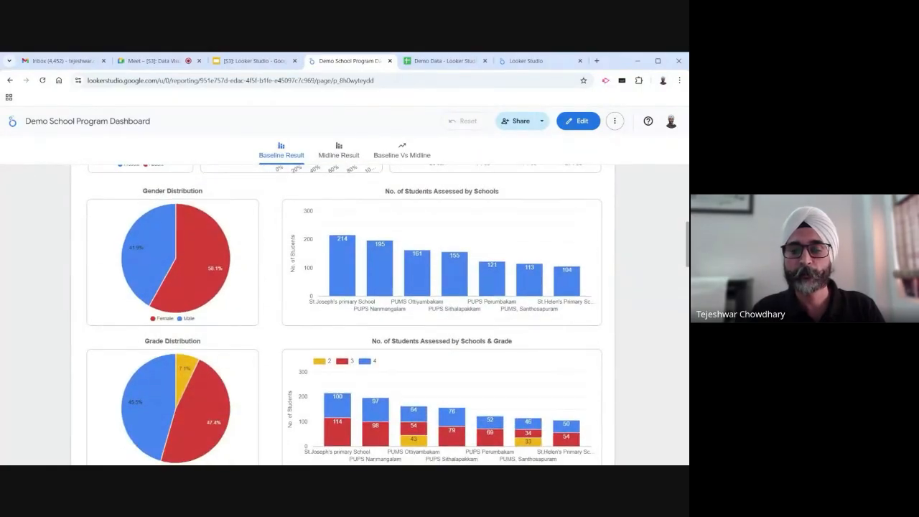
scroll(626, 247, down, 1)
scroll(625, 247, up, 1)
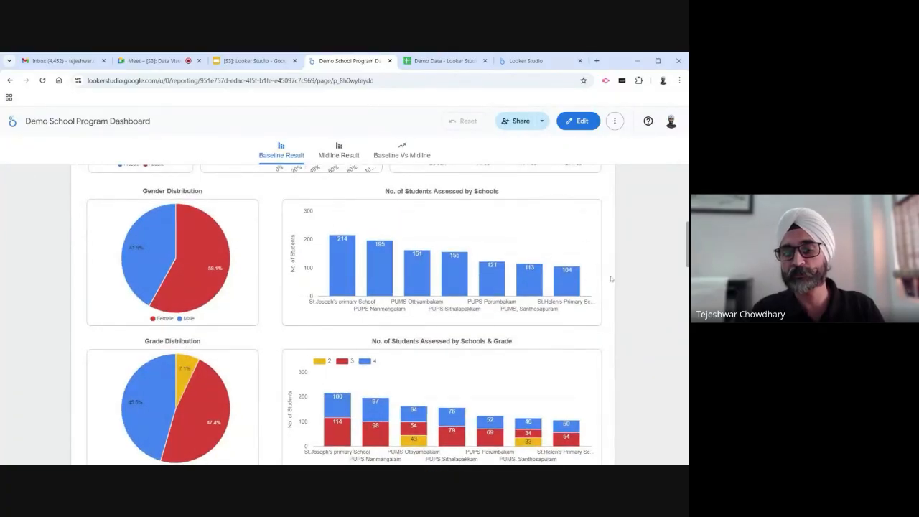
scroll(611, 279, down, 1)
scroll(611, 278, down, 2)
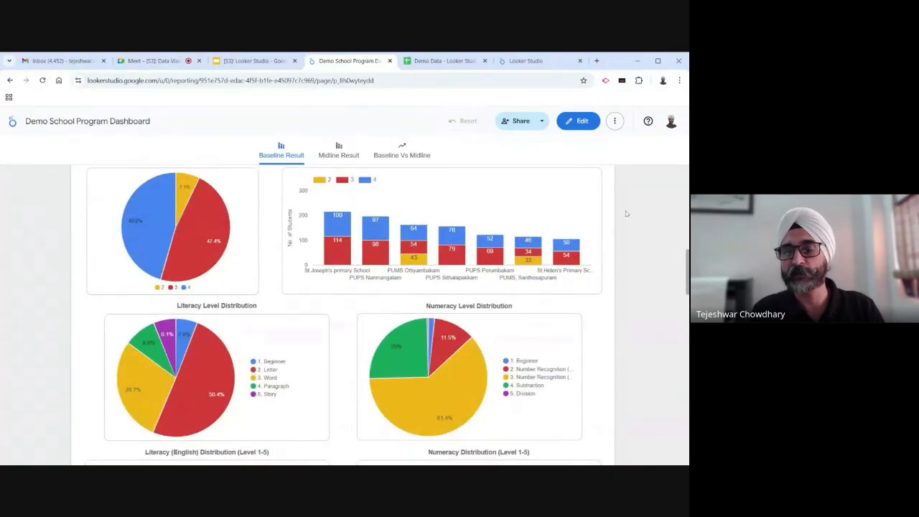
Examine the literacy and numeracy level charts by school, grade and gender, and the List of Students table
scroll(617, 227, down, 2)
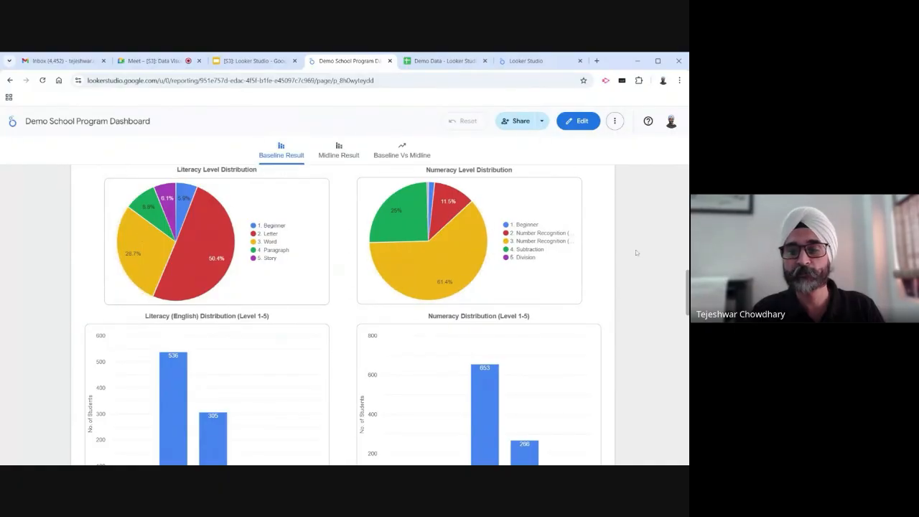
scroll(628, 252, down, 2)
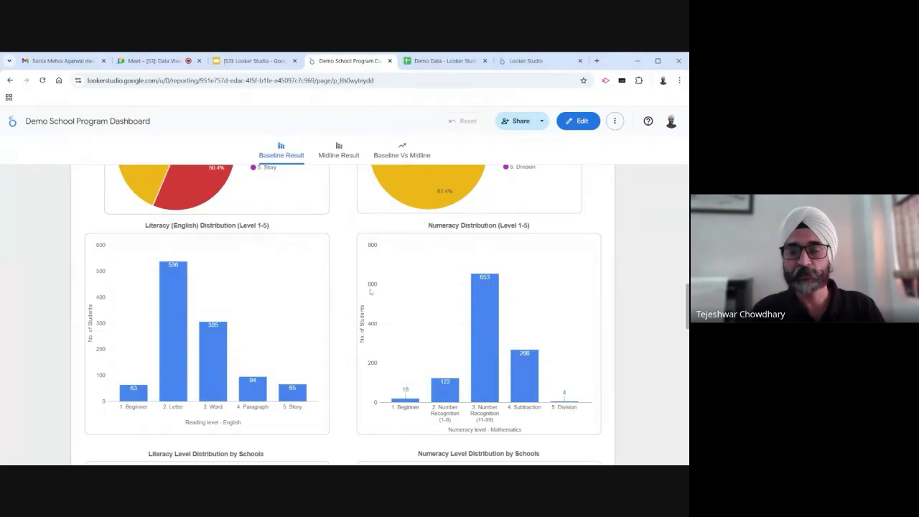
scroll(601, 291, down, 1)
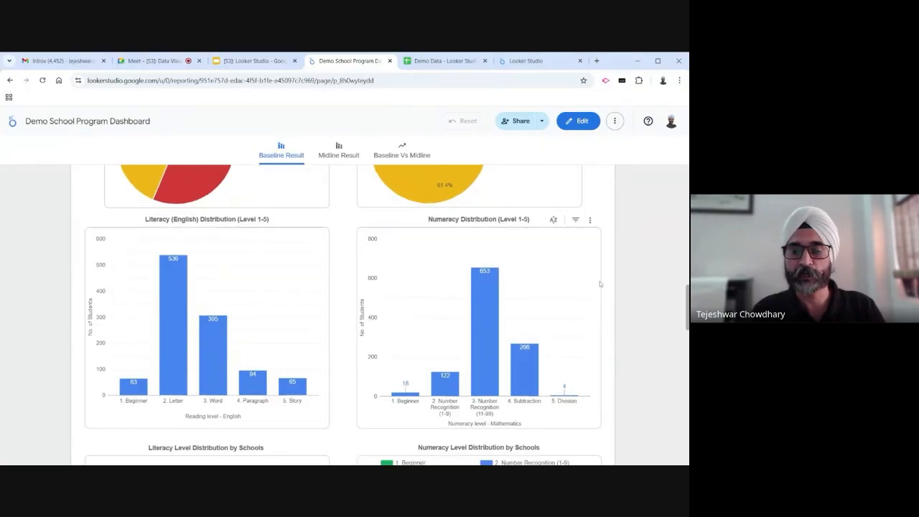
scroll(600, 284, down, 3)
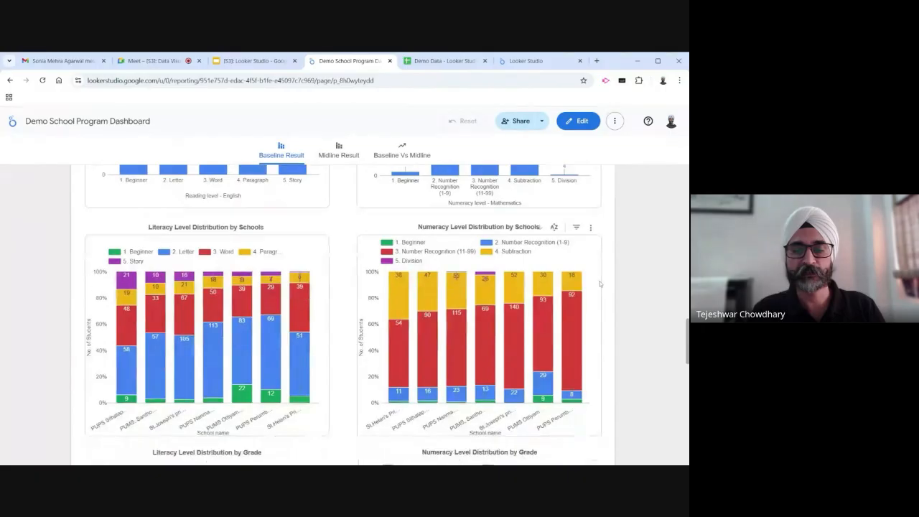
scroll(600, 283, down, 1)
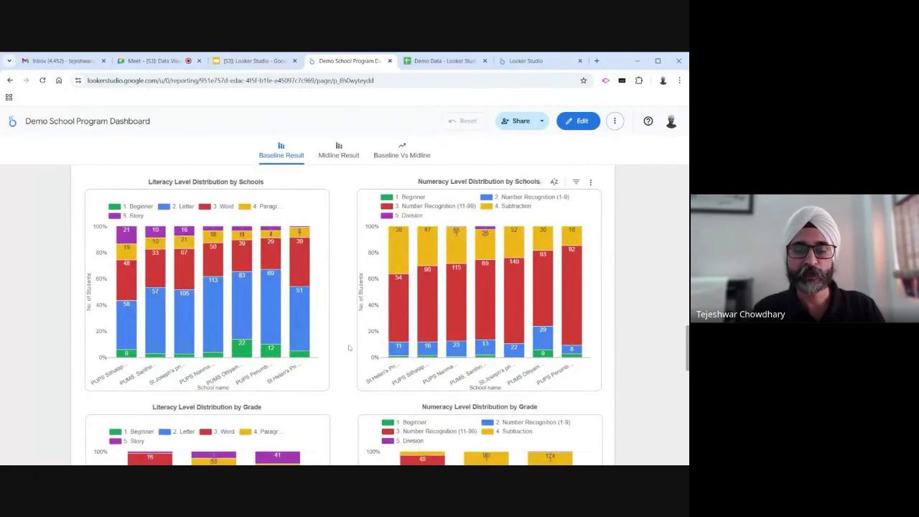
scroll(347, 338, down, 5)
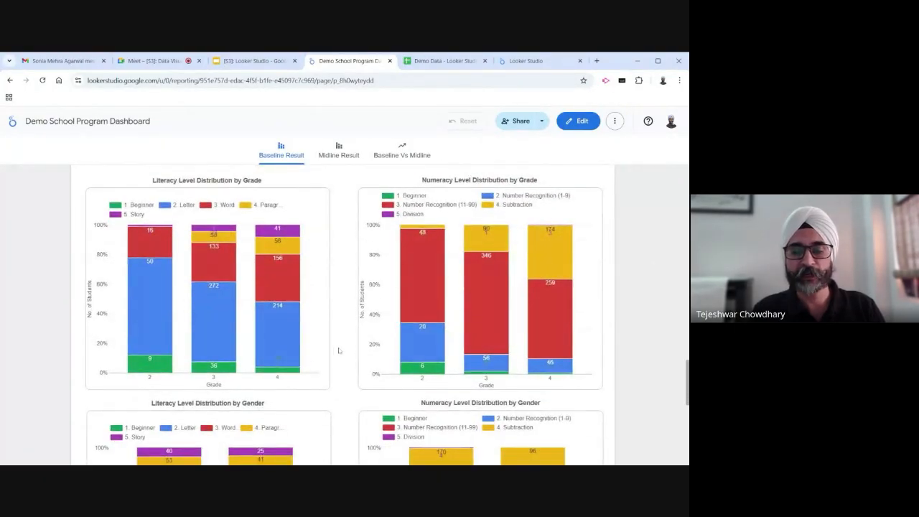
scroll(339, 350, down, 5)
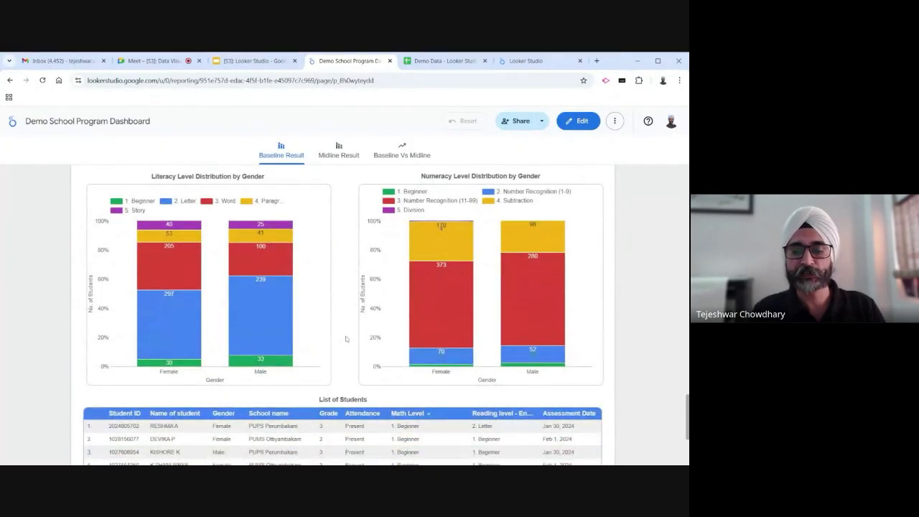
scroll(347, 339, down, 3)
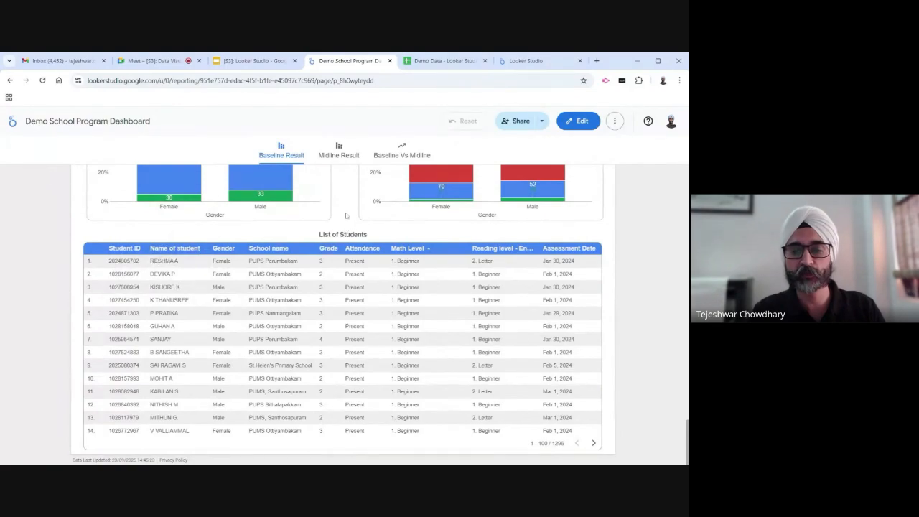
scroll(343, 215, up, 2)
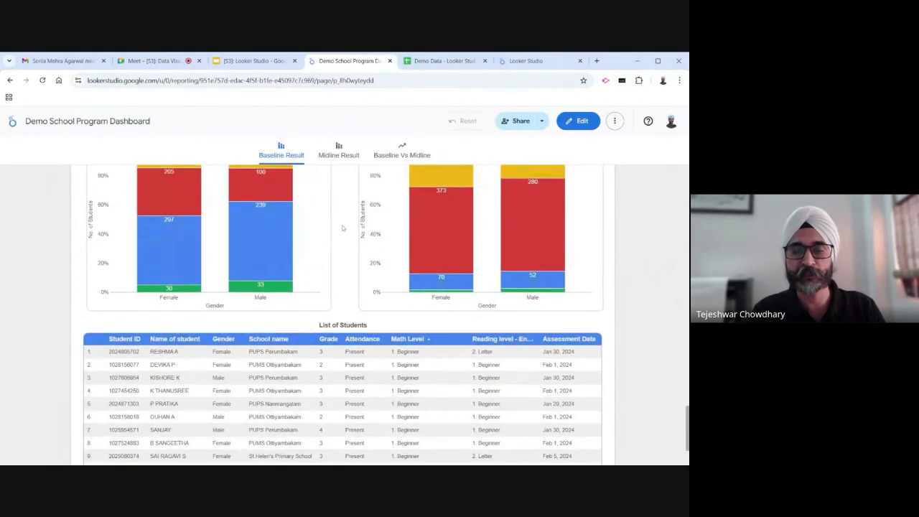
scroll(342, 227, up, 2)
scroll(343, 227, down, 2)
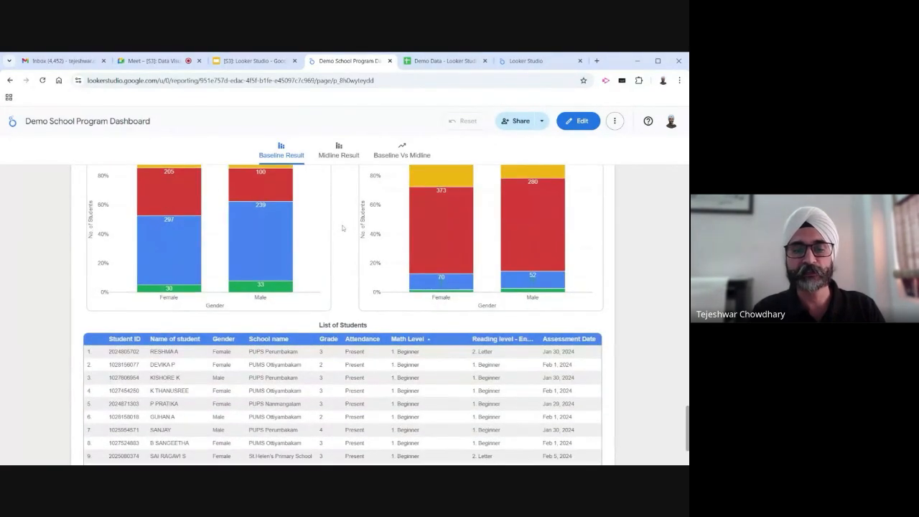
Filter the report to Male from the Literacy Level Distribution by Gender chart and review the List of Students
click(252, 240)
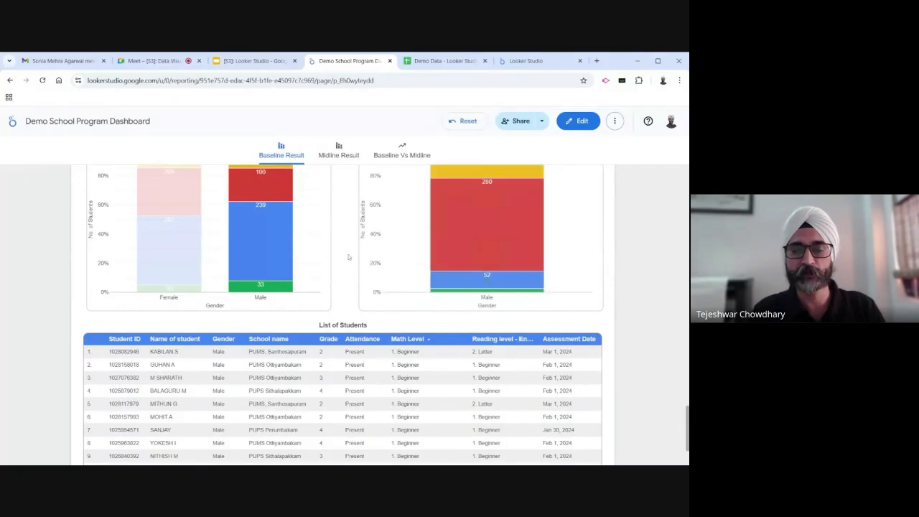
scroll(345, 259, down, 2)
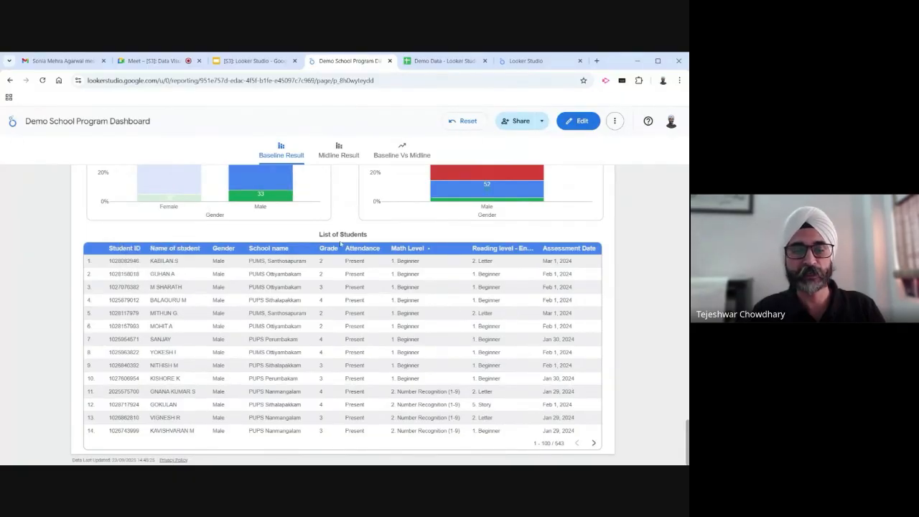
scroll(274, 229, up, 3)
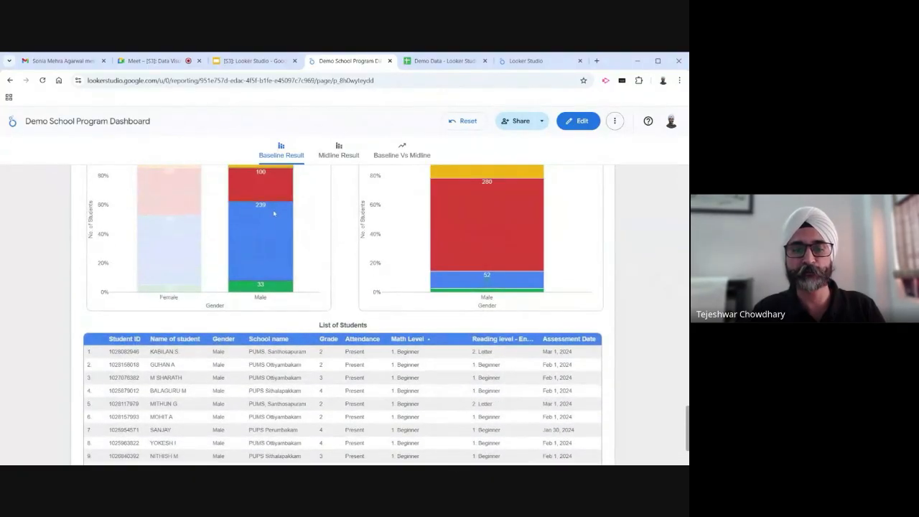
scroll(272, 225, up, 3)
scroll(272, 225, down, 5)
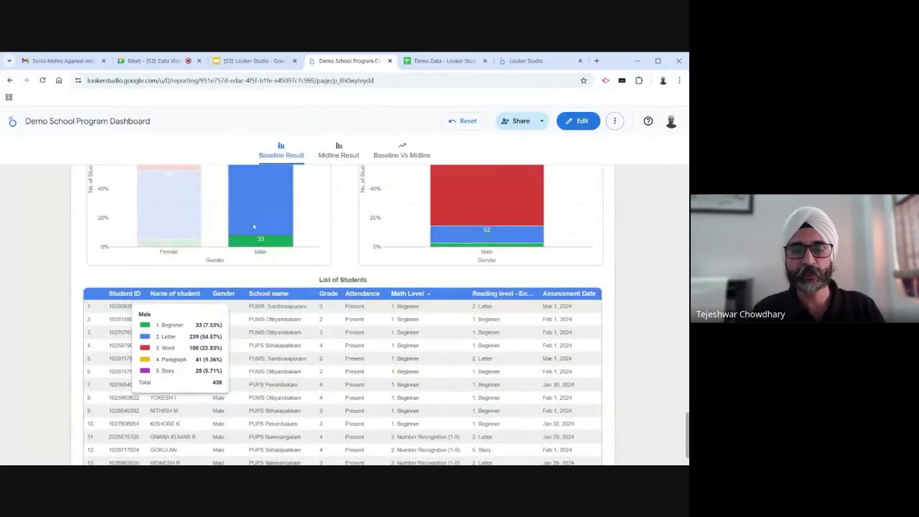
scroll(326, 228, down, 2)
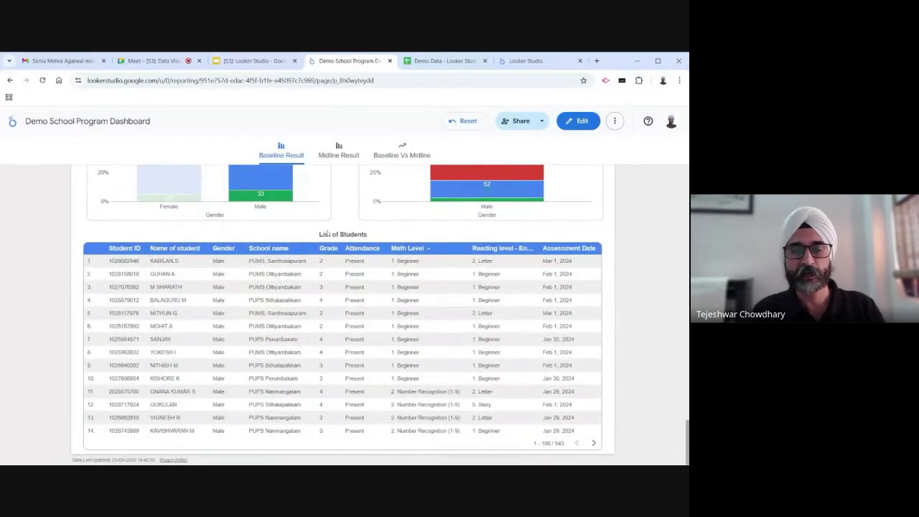
scroll(495, 345, down, 12)
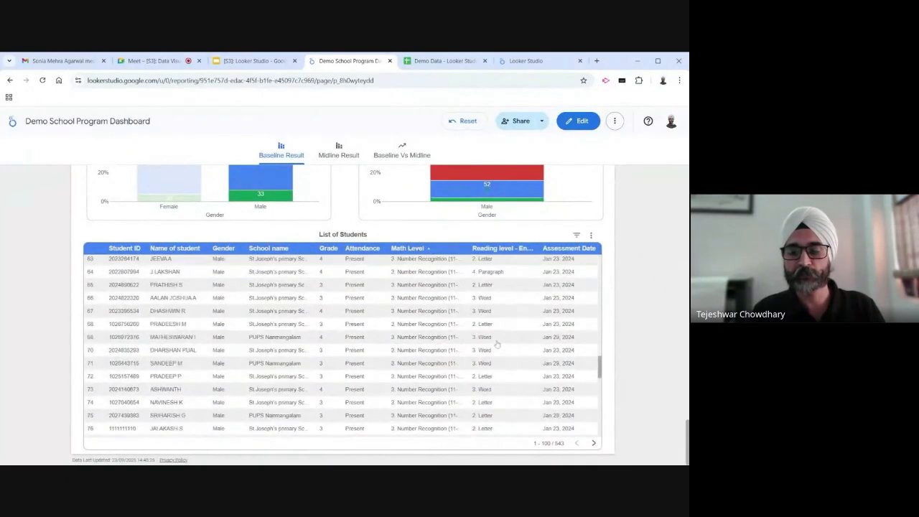
scroll(497, 345, down, 3)
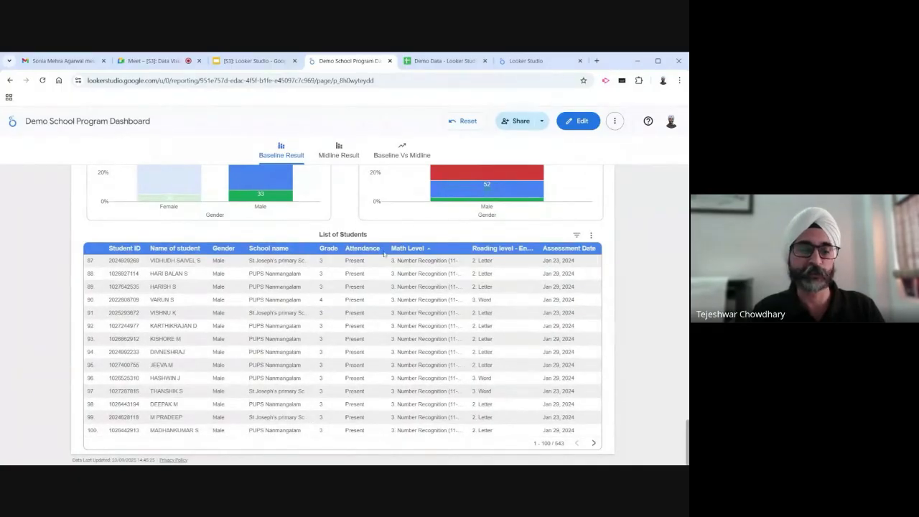
Reset the report to clear the Male chart filter
scroll(343, 345, up, 5)
scroll(615, 224, up, 2)
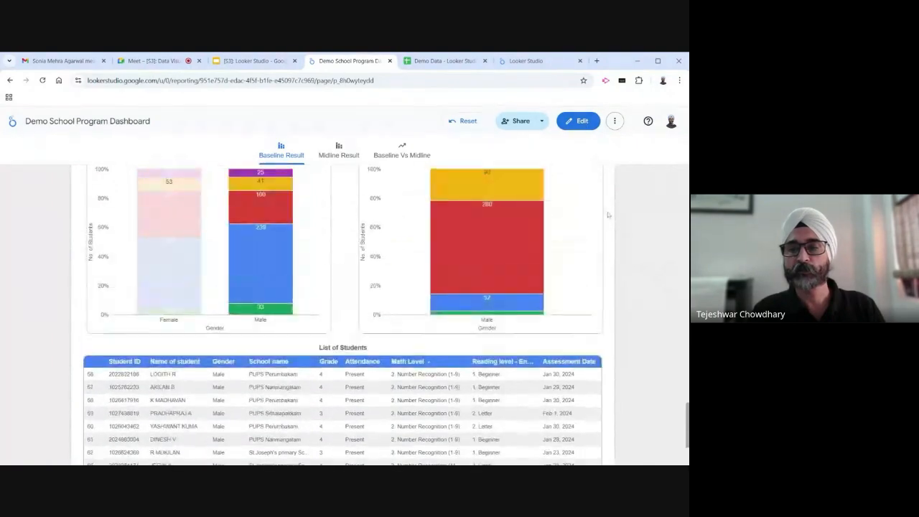
click(462, 122)
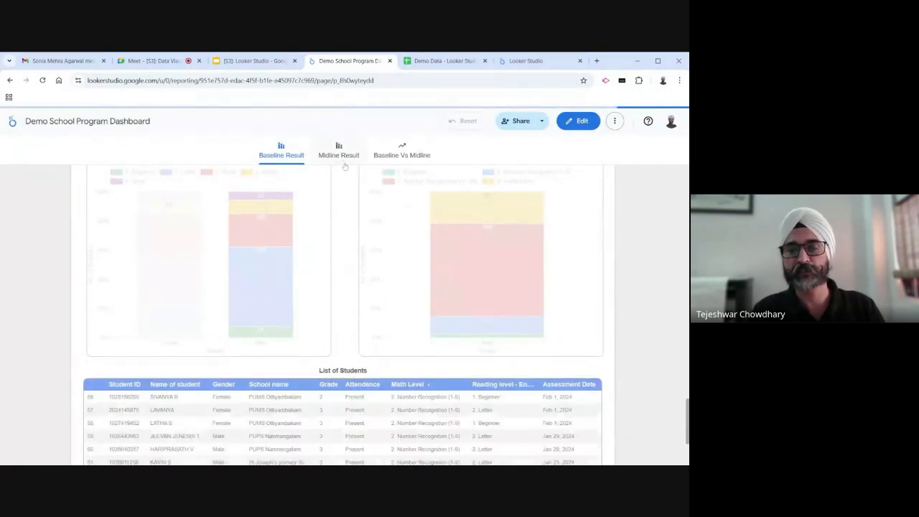
Open the Midline Result page and view its summary scores
click(339, 155)
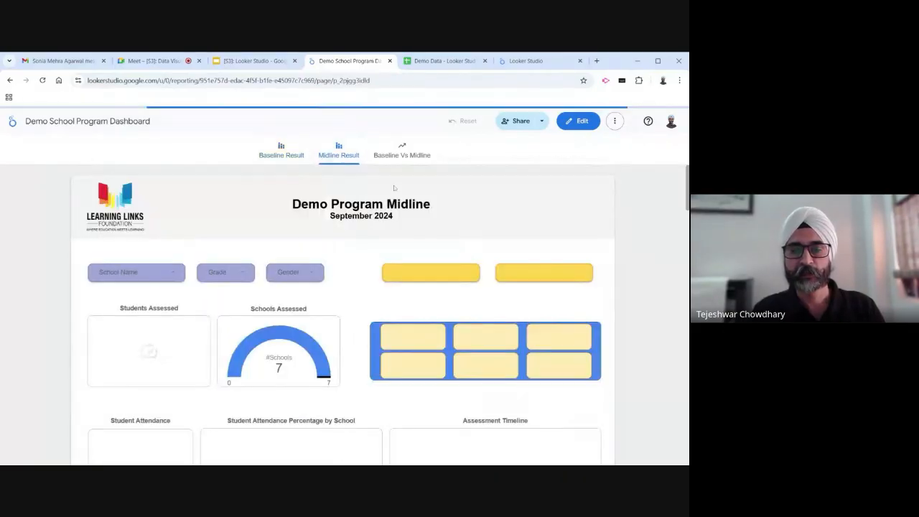
scroll(468, 261, down, 1)
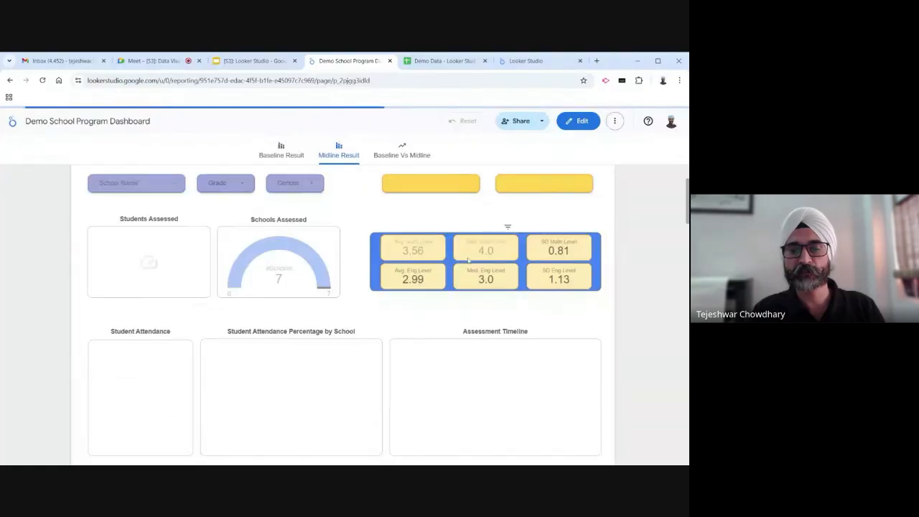
scroll(468, 260, down, 1)
Open the Baseline Vs Midline page and compare the score cards and literacy level distributions
click(402, 151)
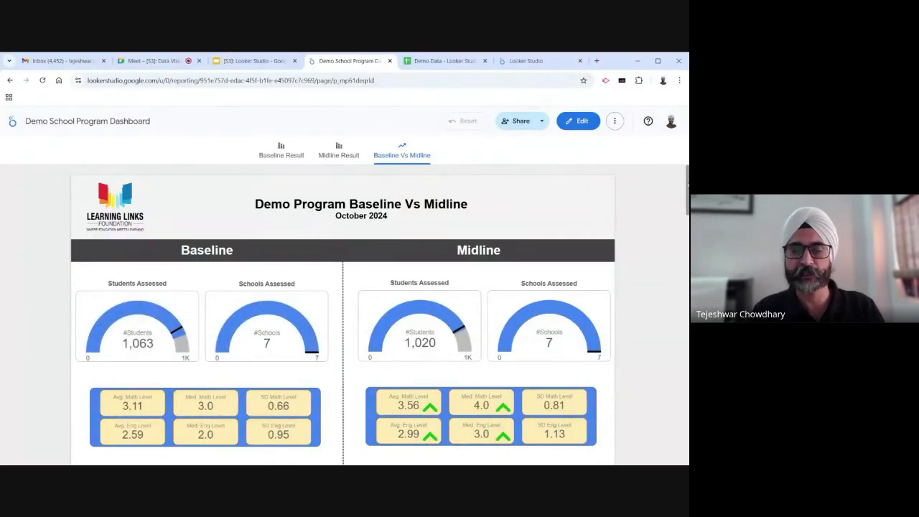
drag(687, 185, 686, 233)
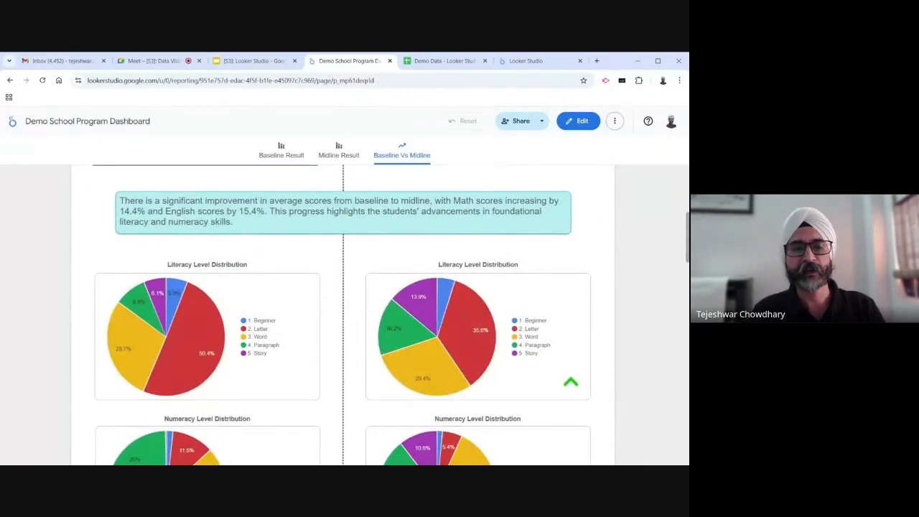
Review the Baseline Vs Midline page's written summaries, level distribution pie charts, school-wise charts and school ranking analyses
drag(245, 201, 395, 223)
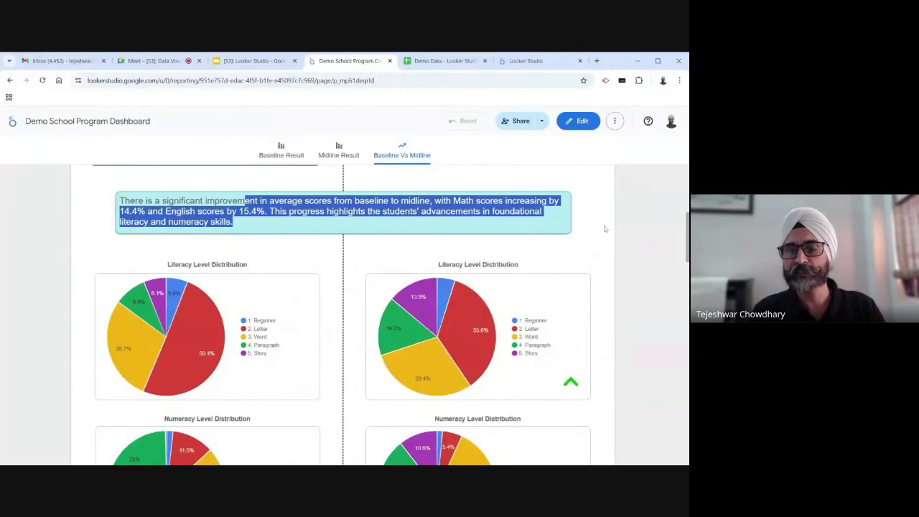
scroll(605, 231, up, 1)
scroll(604, 232, down, 4)
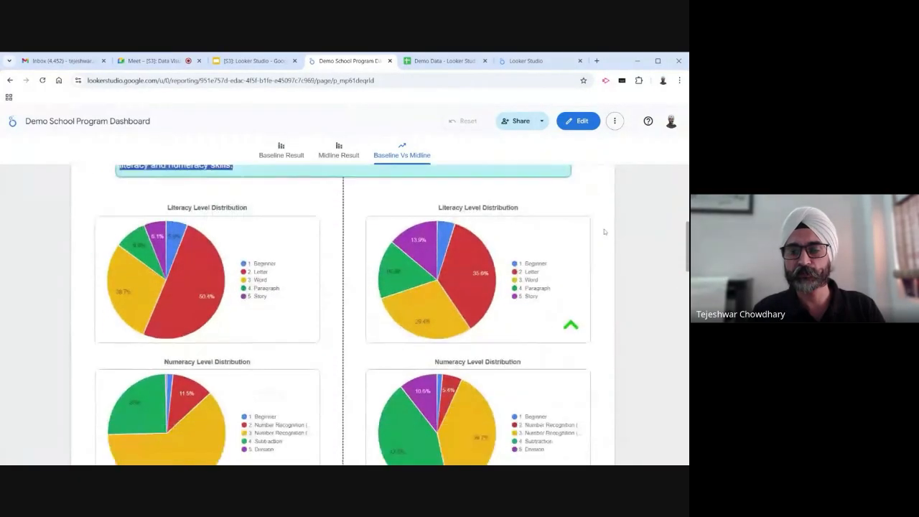
scroll(605, 231, down, 4)
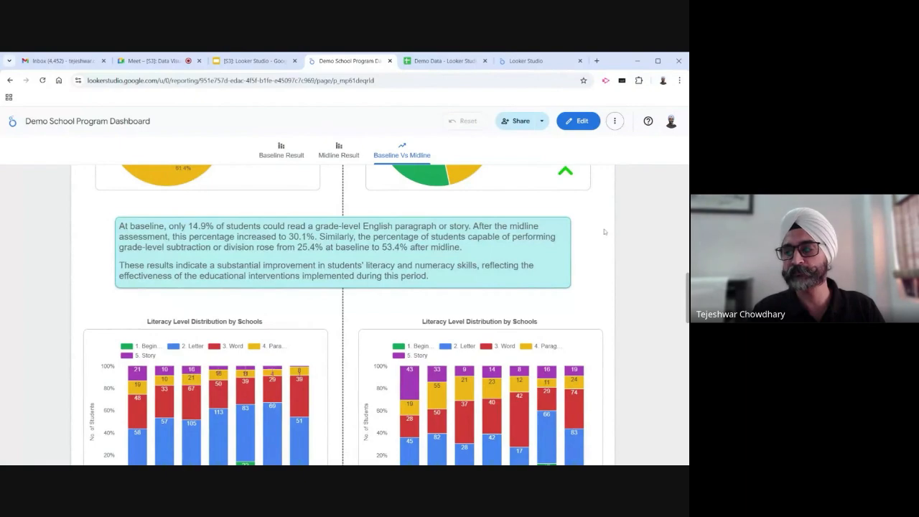
scroll(605, 232, down, 8)
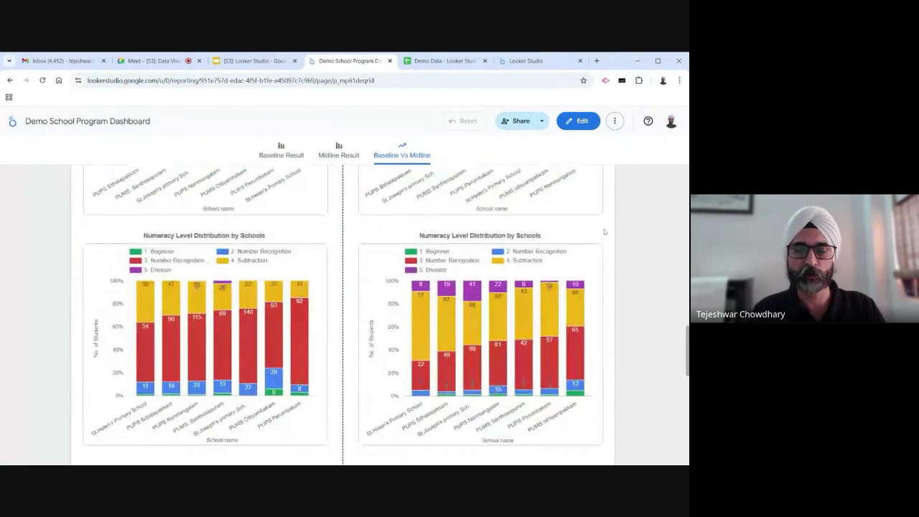
scroll(604, 231, down, 8)
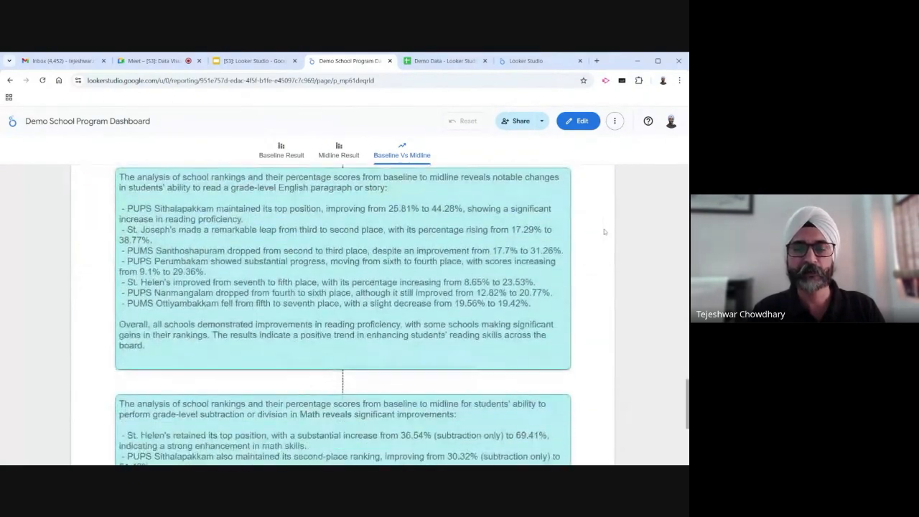
scroll(604, 231, down, 5)
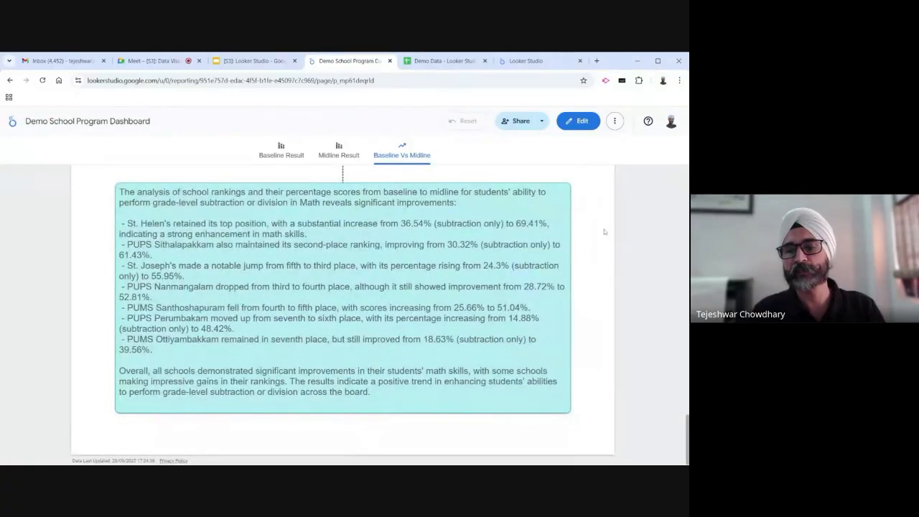
scroll(605, 231, up, 10)
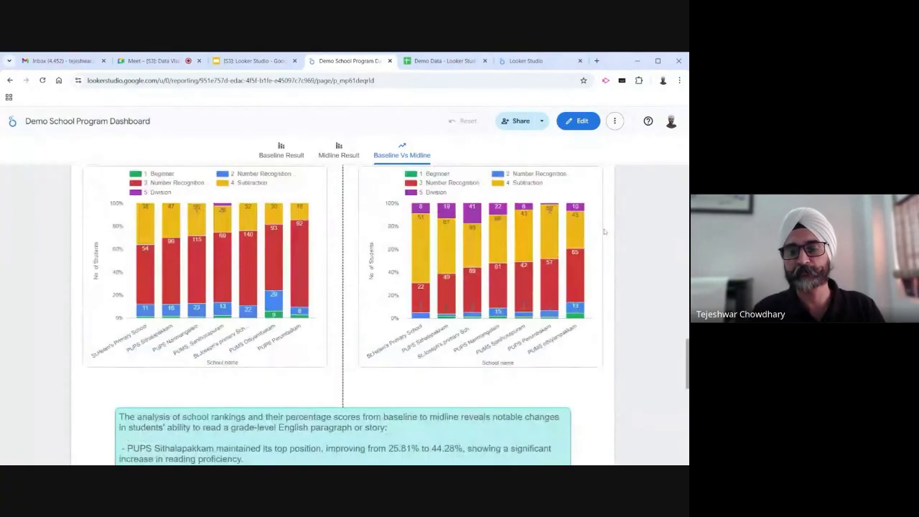
scroll(605, 231, up, 10)
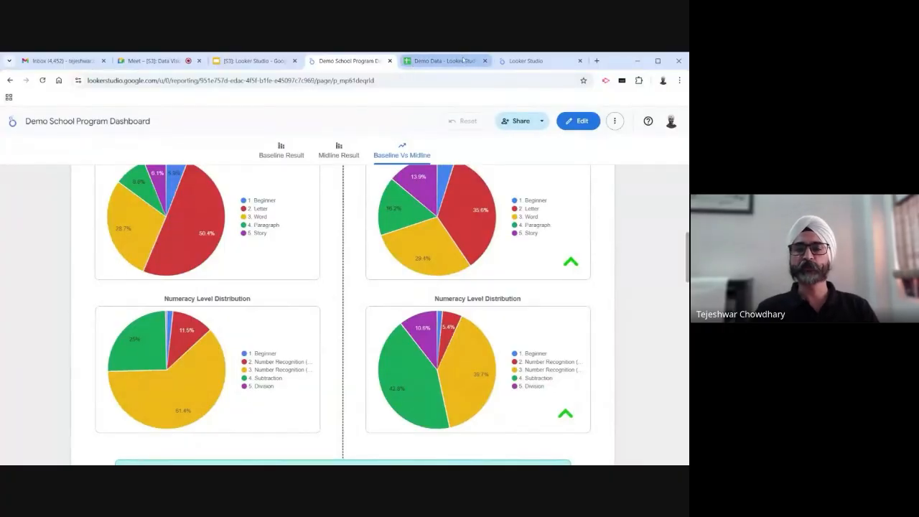
Start a new data source from the Looker Studio home page and browse the available Google and partner connectors
click(534, 61)
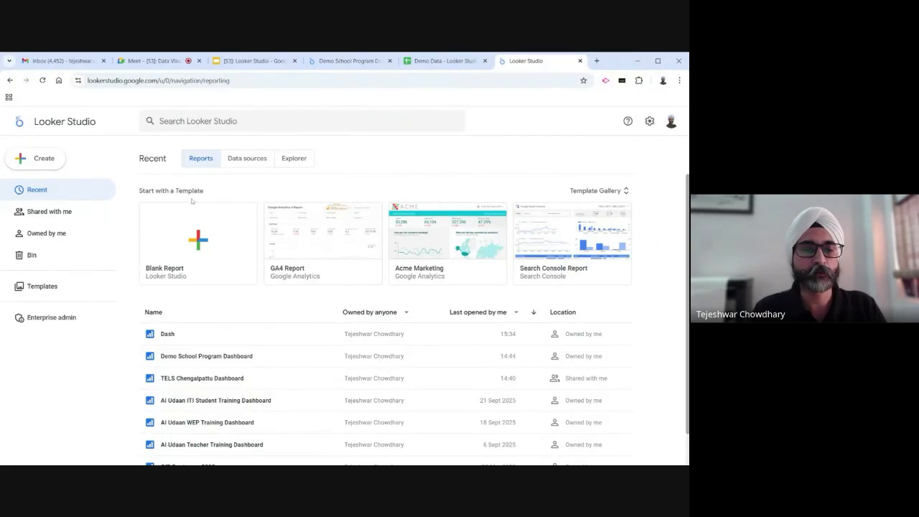
click(41, 158)
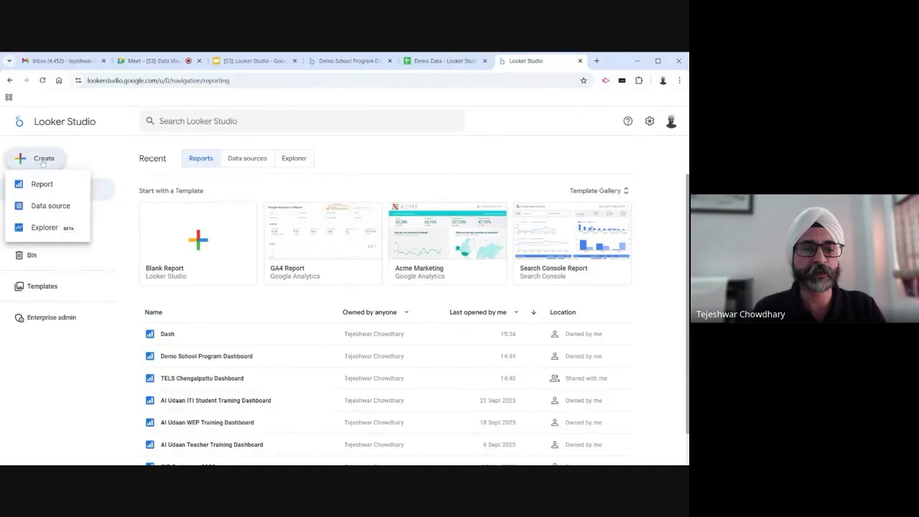
click(60, 210)
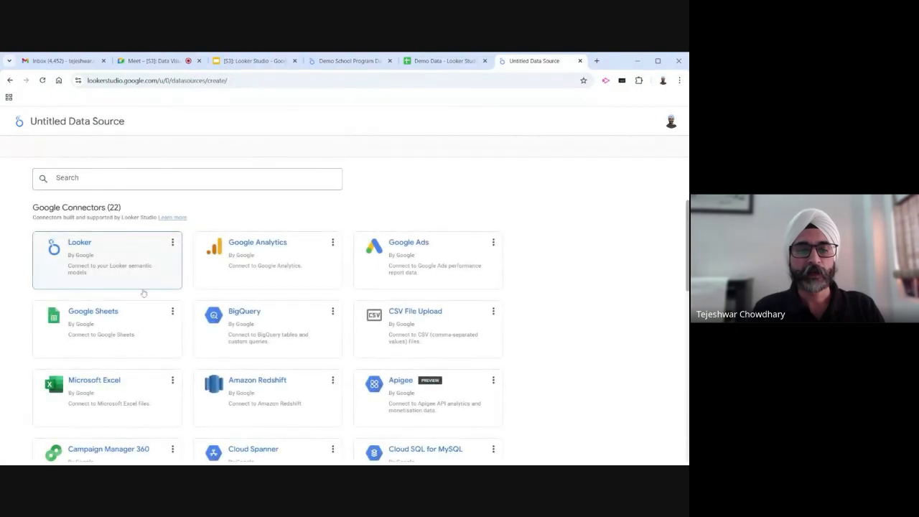
scroll(135, 310, down, 5)
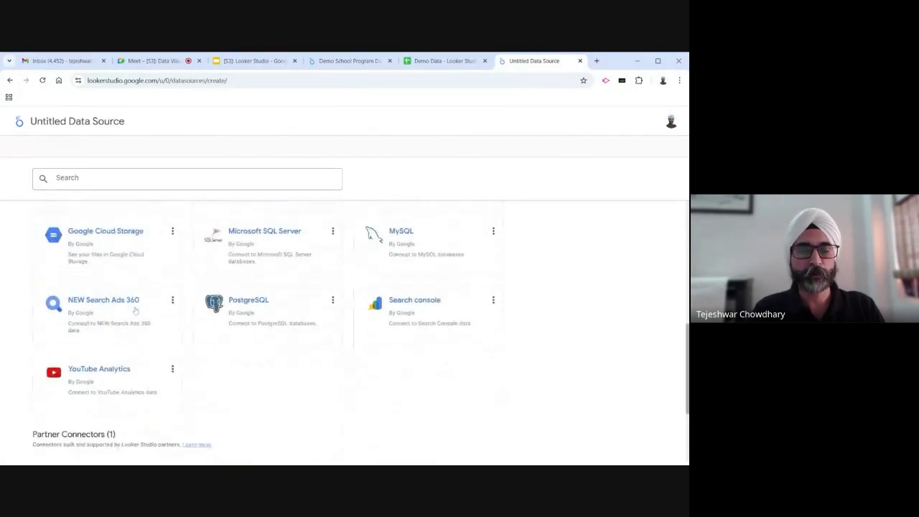
scroll(135, 310, down, 3)
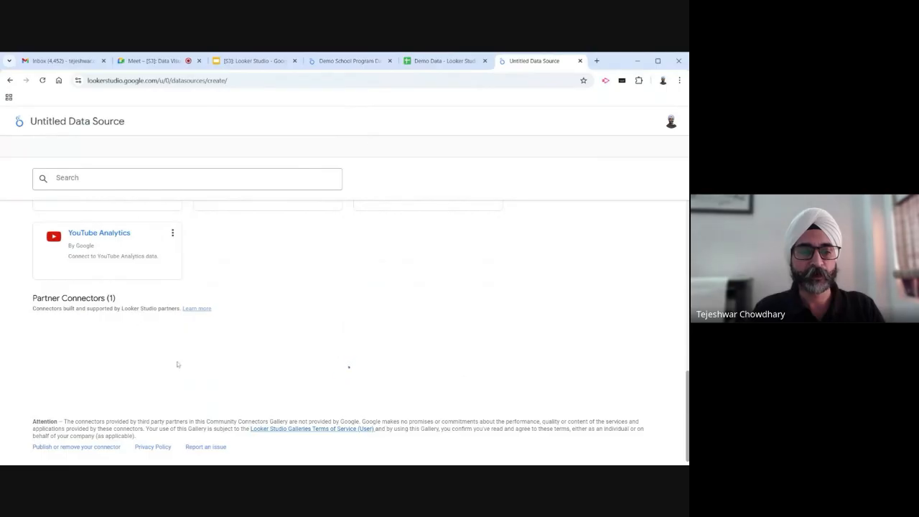
scroll(237, 305, up, 3)
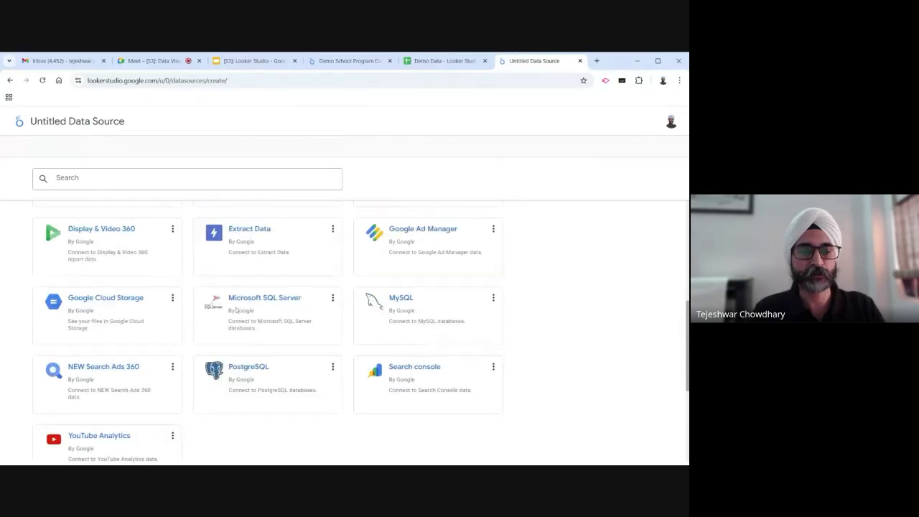
scroll(237, 311, up, 4)
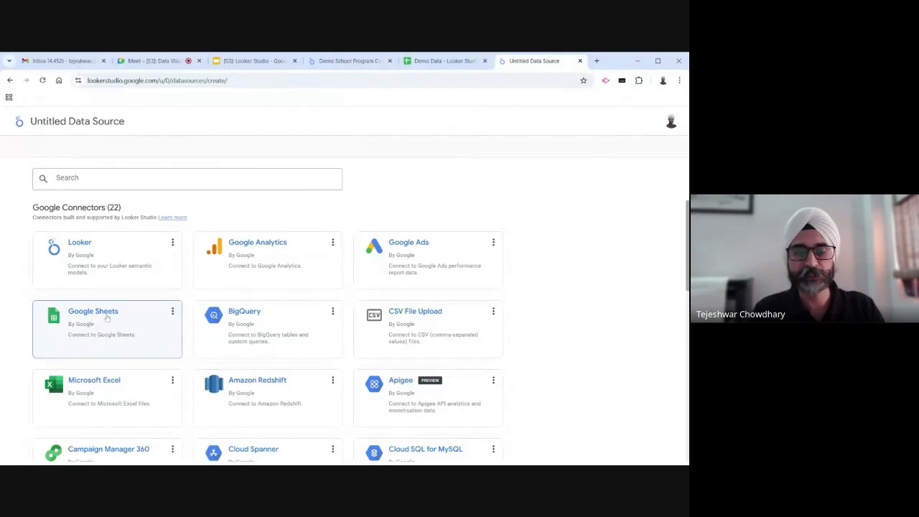
Connect the data source through Google Sheets to the Assessment Data worksheet of the Demo Data - Looker Studio spreadsheet
click(106, 318)
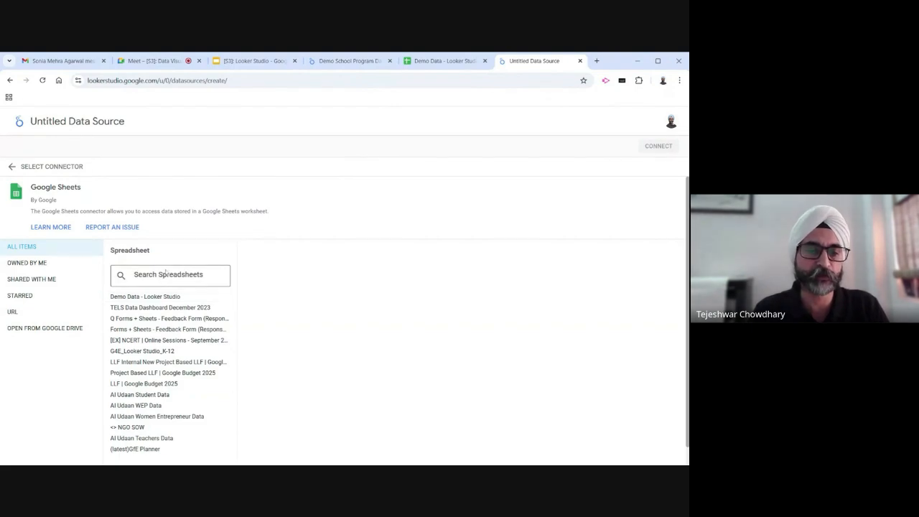
click(148, 298)
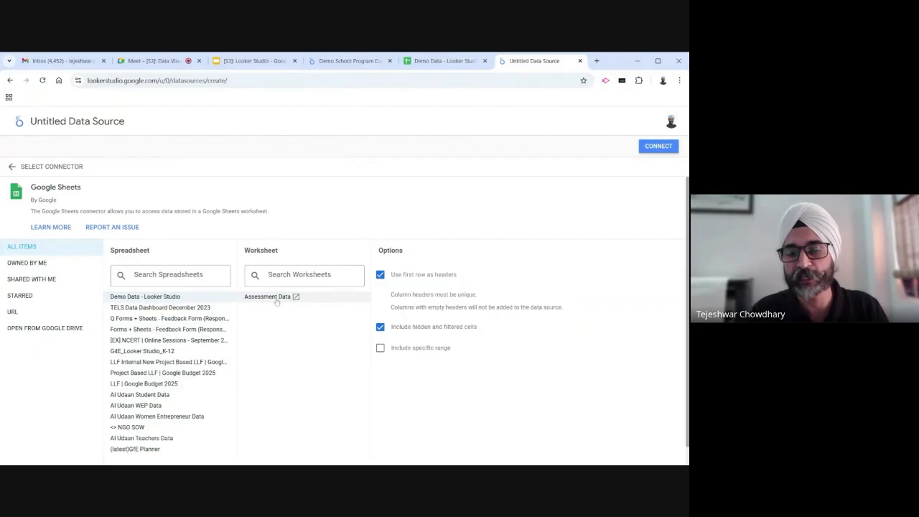
click(659, 147)
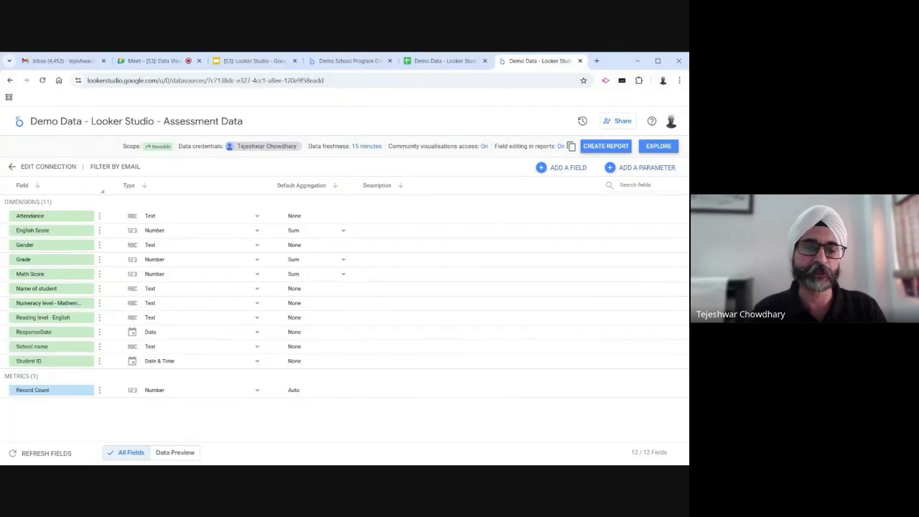
Switch to the Demo Data - Looker Studio spreadsheet in Google Sheets and review its reading level, numeracy level, ResponseDate, Attendance and score columns
click(445, 61)
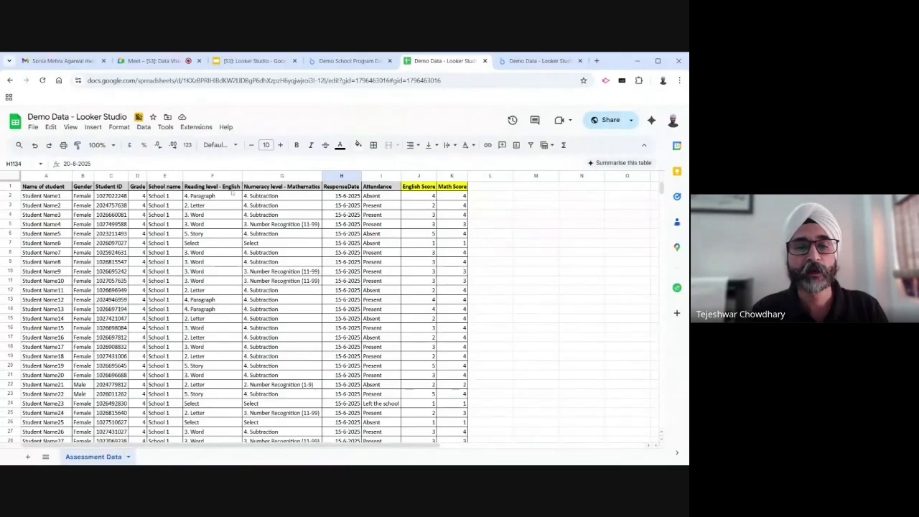
click(216, 186)
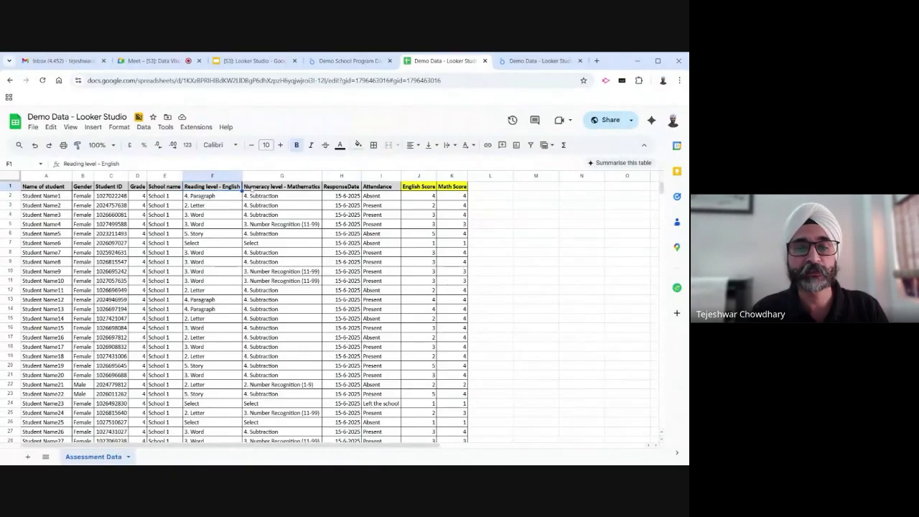
click(281, 187)
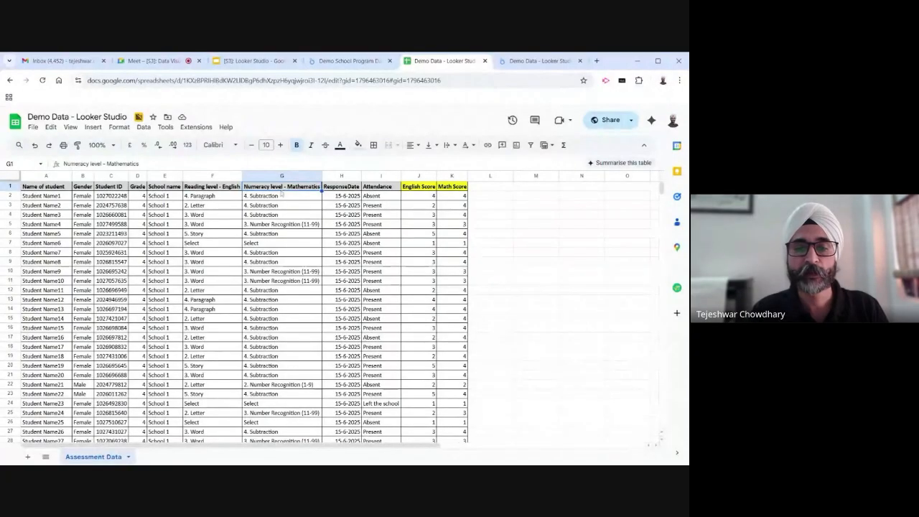
click(345, 188)
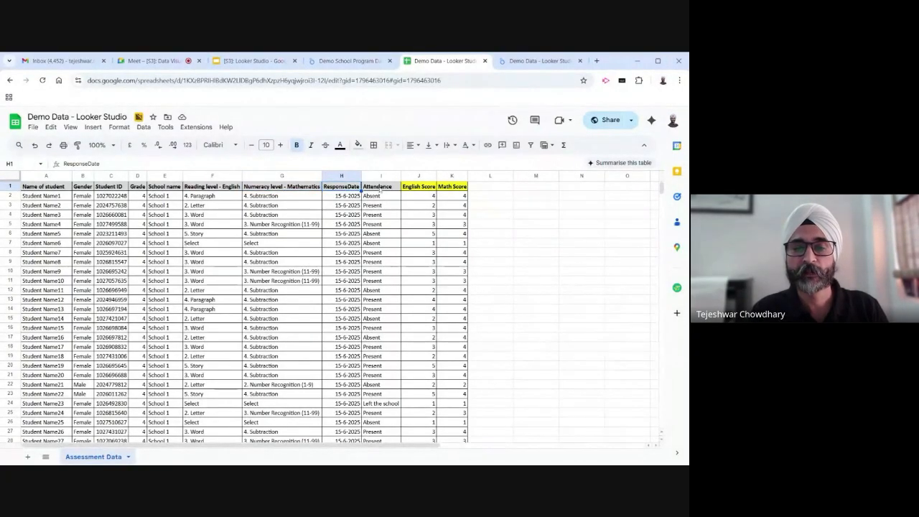
click(380, 196)
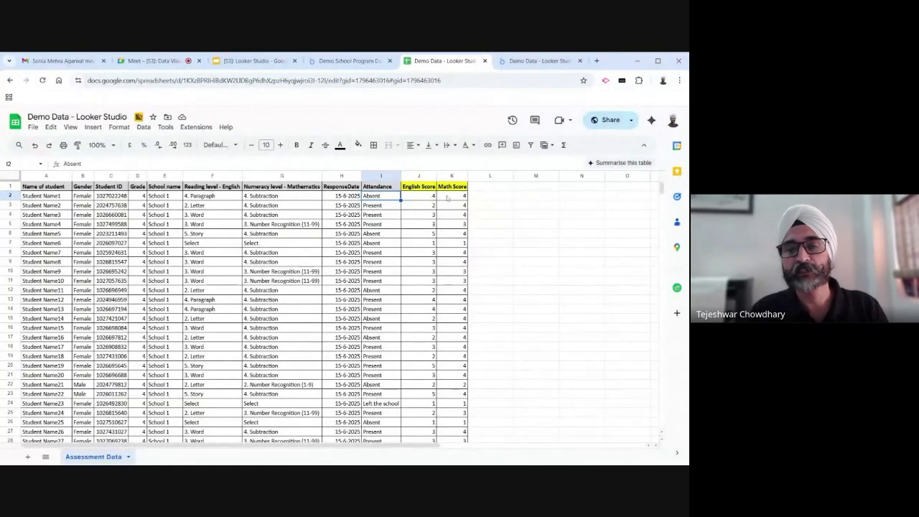
click(424, 188)
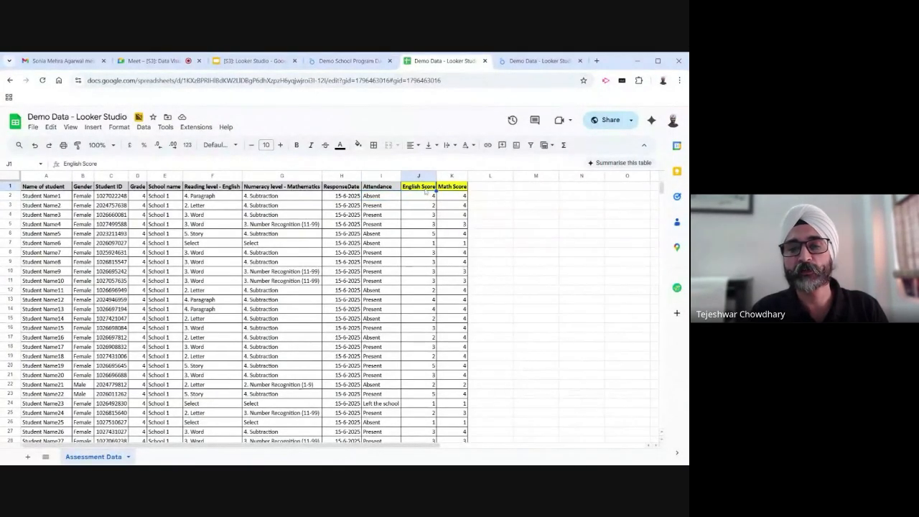
click(456, 188)
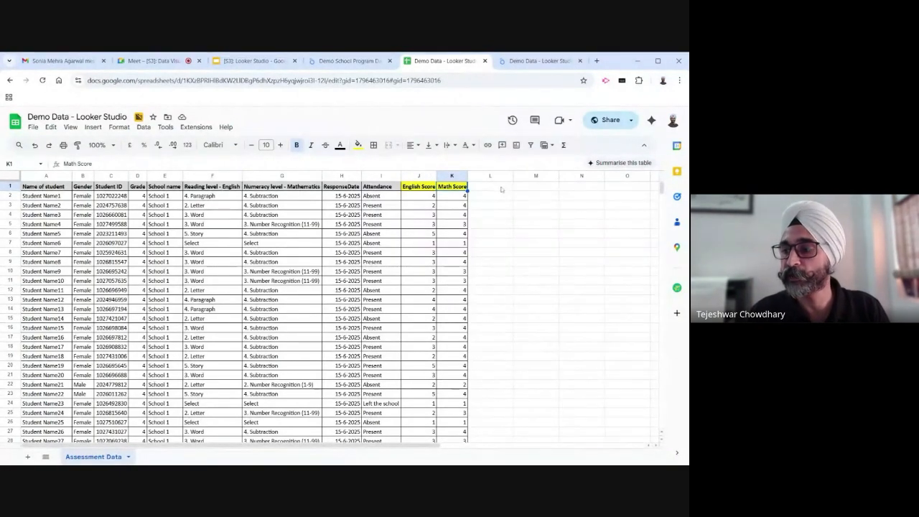
Inspect the formulas in the English Score and Math Score columns and the reading and numeracy level columns they use
click(415, 198)
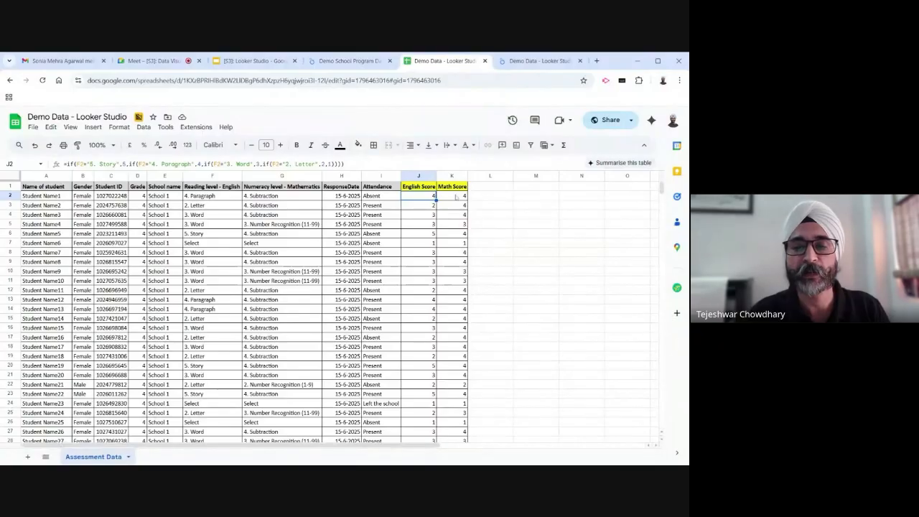
click(456, 196)
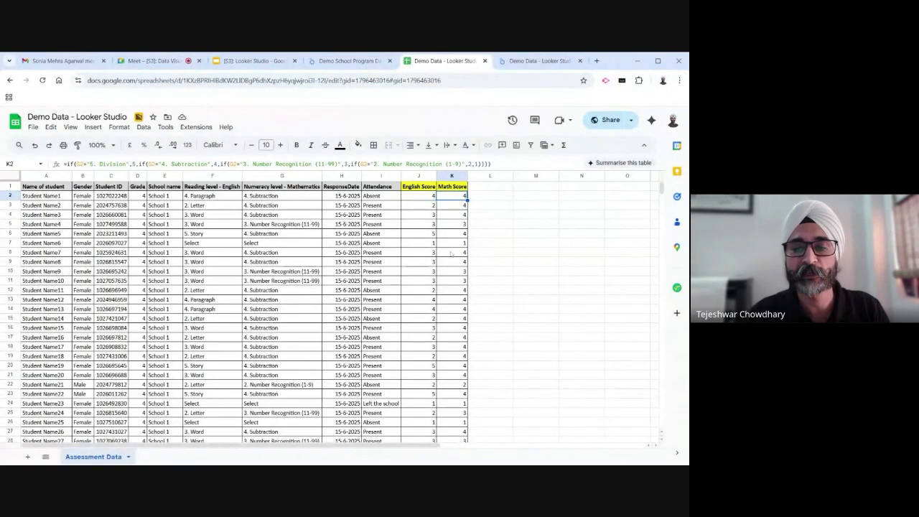
click(420, 263)
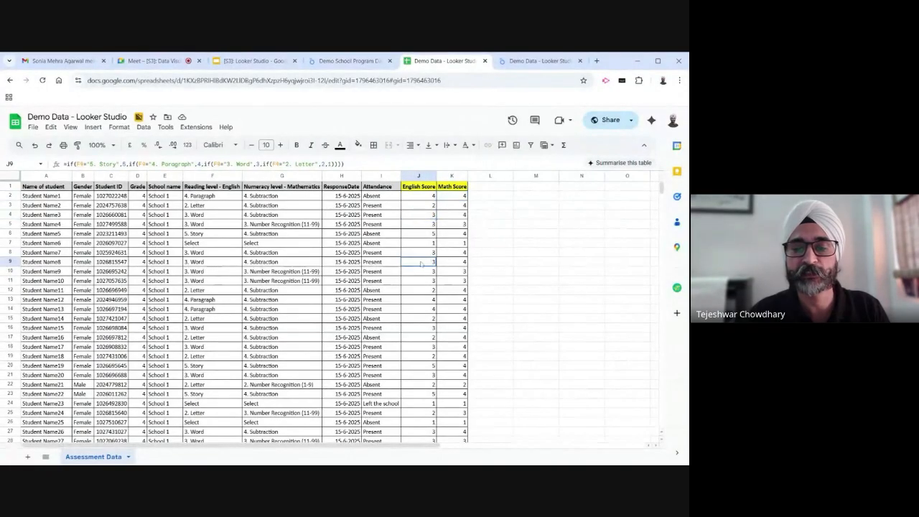
click(421, 290)
click(452, 290)
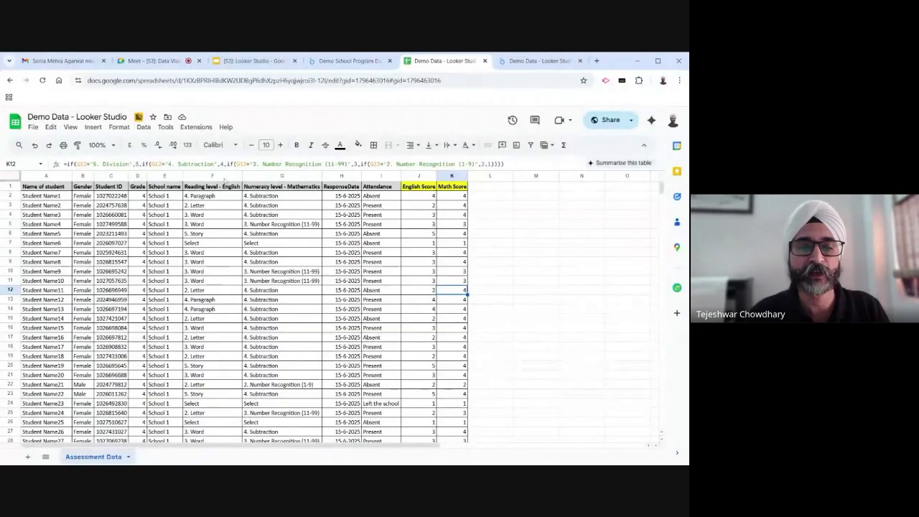
click(211, 176)
click(272, 178)
click(273, 207)
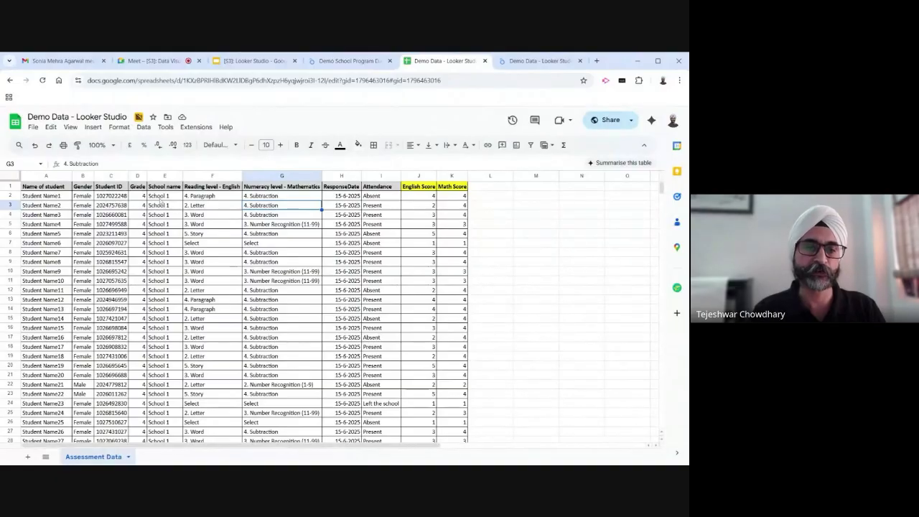
Return to the Looker Studio data source and set the default aggregation of English Score and Math Score to Average
click(515, 65)
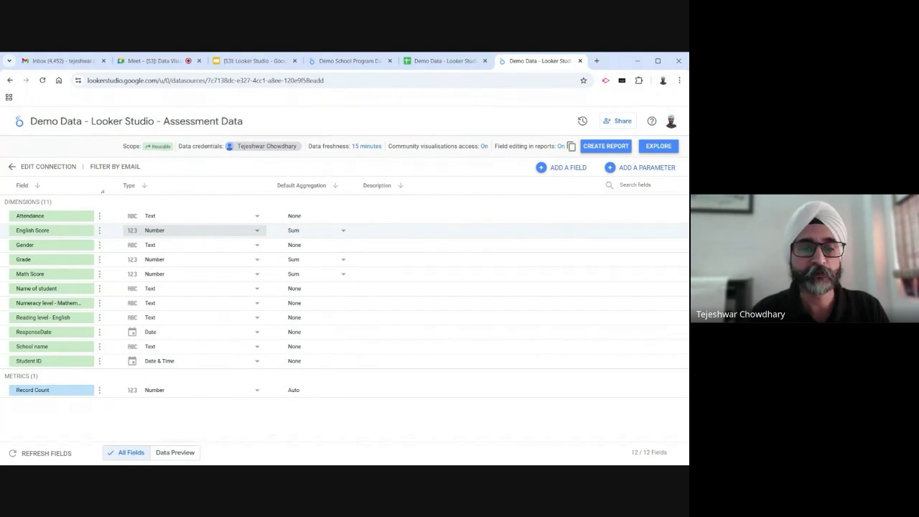
click(344, 232)
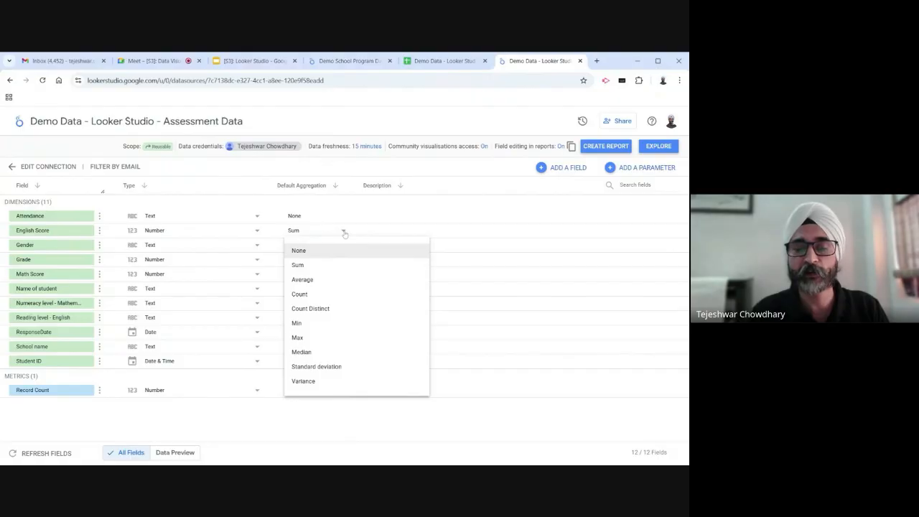
click(306, 281)
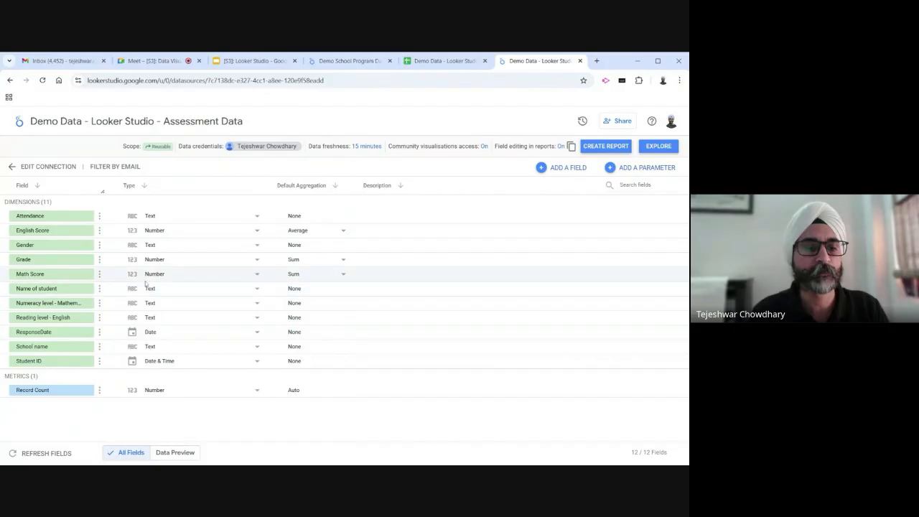
click(315, 278)
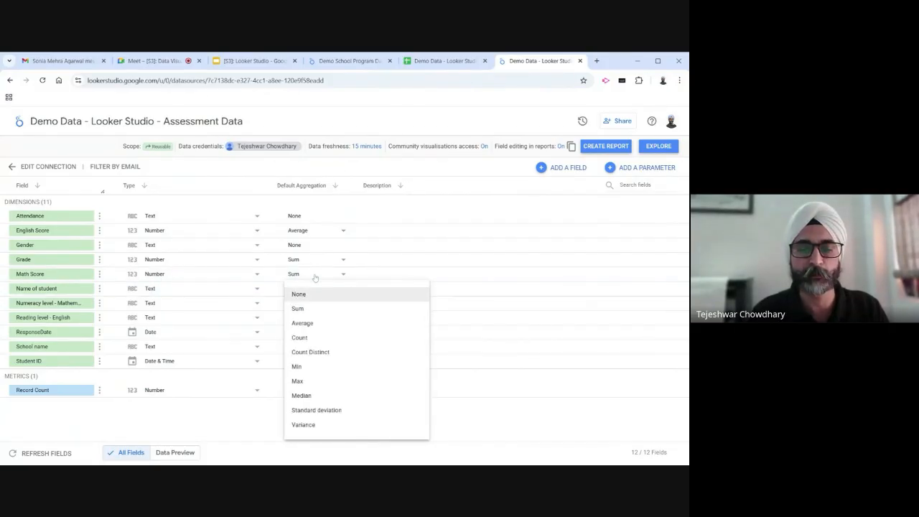
click(310, 325)
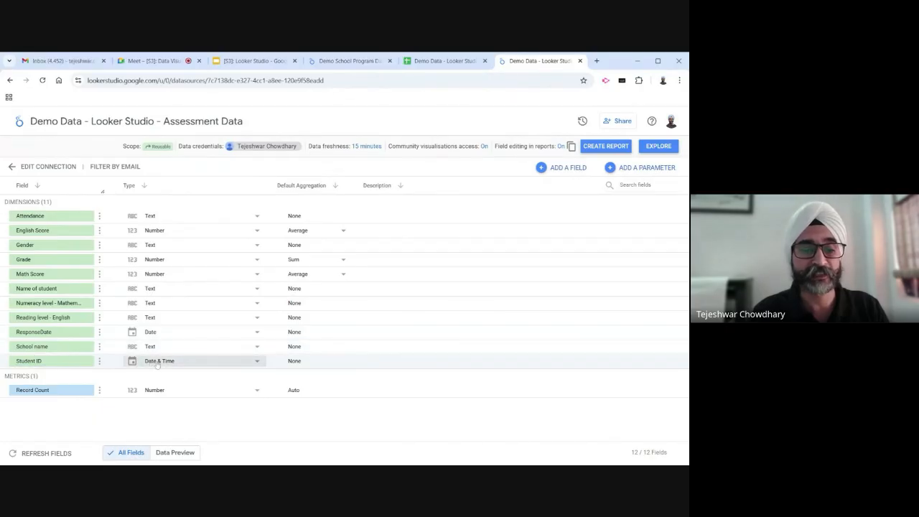
Change the Student ID field's data type from a date type to Number
click(184, 365)
mouse_move(183, 365)
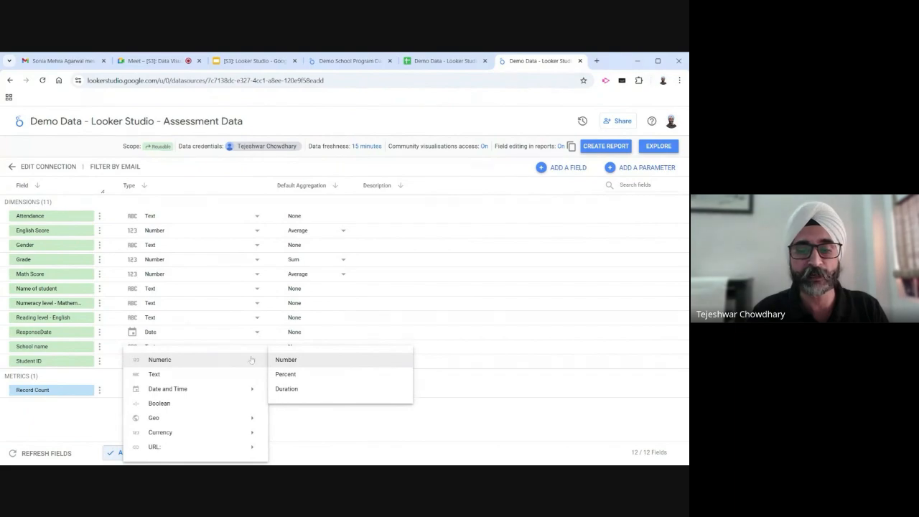
click(294, 360)
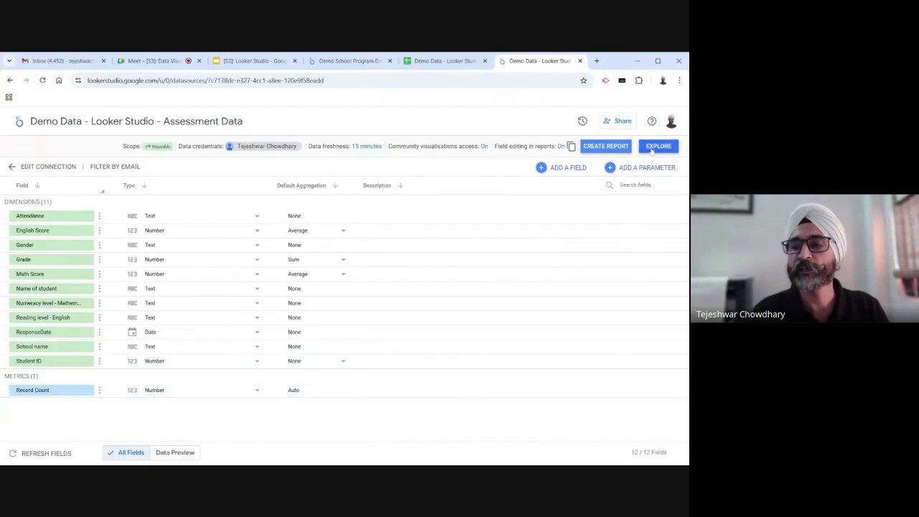
Create a new report from this data source and add the Assessment Data to it
click(611, 147)
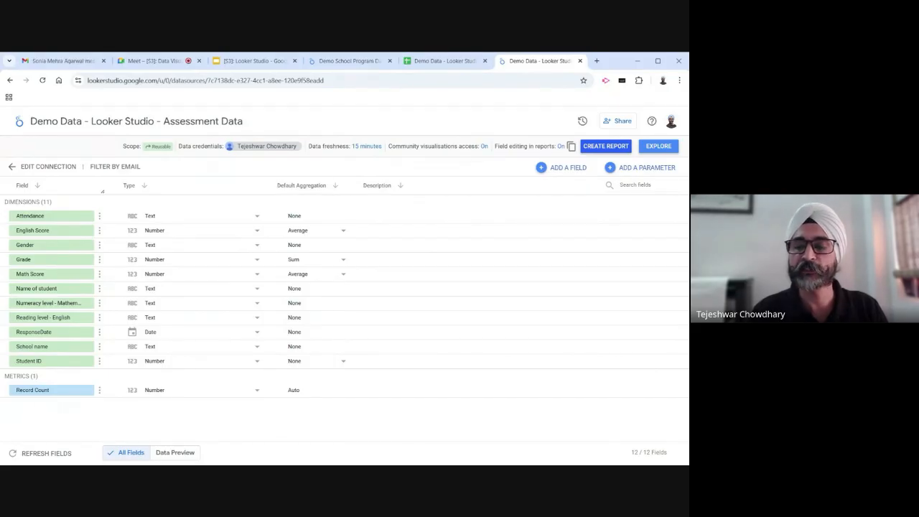
click(611, 146)
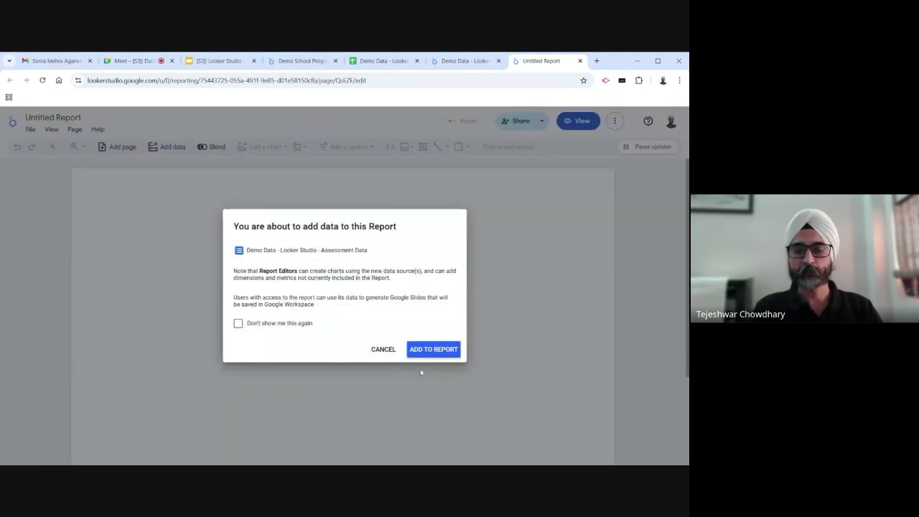
click(434, 349)
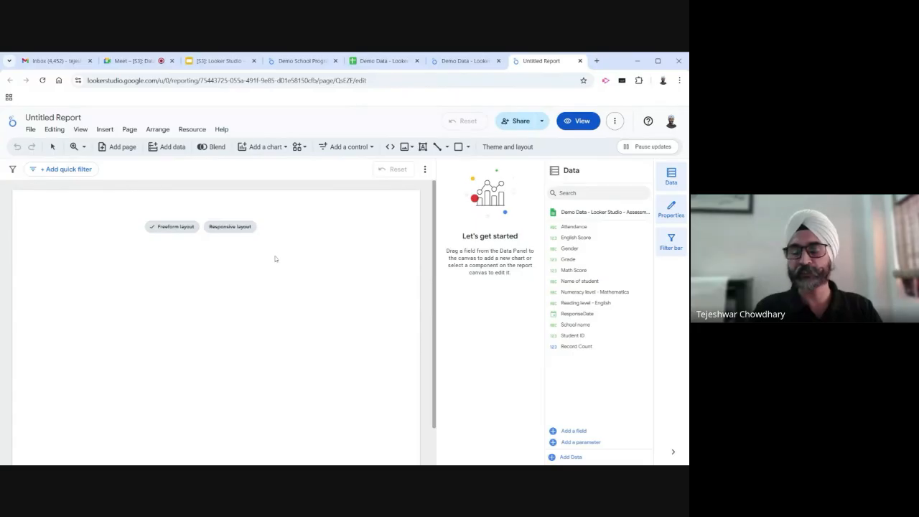
Choose the freeform layout and move the default student table lower on the page to leave room above it
mouse_move(165, 234)
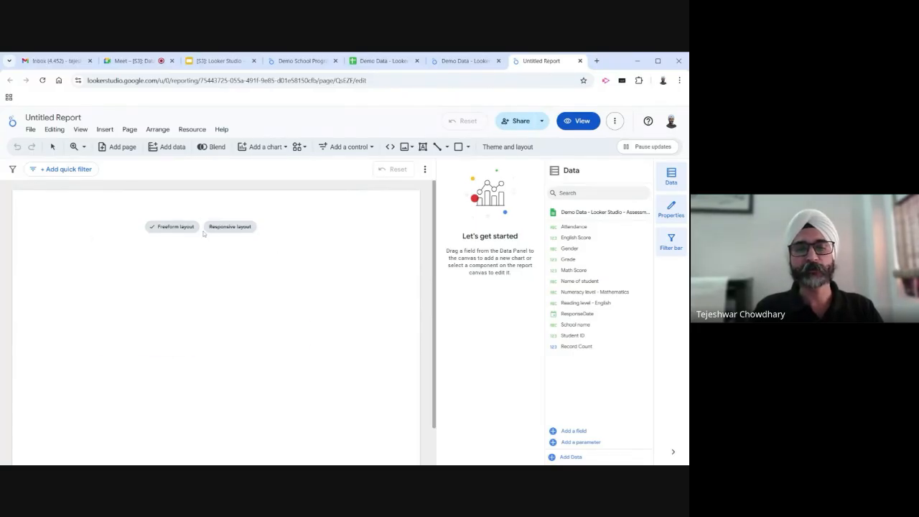
mouse_move(234, 230)
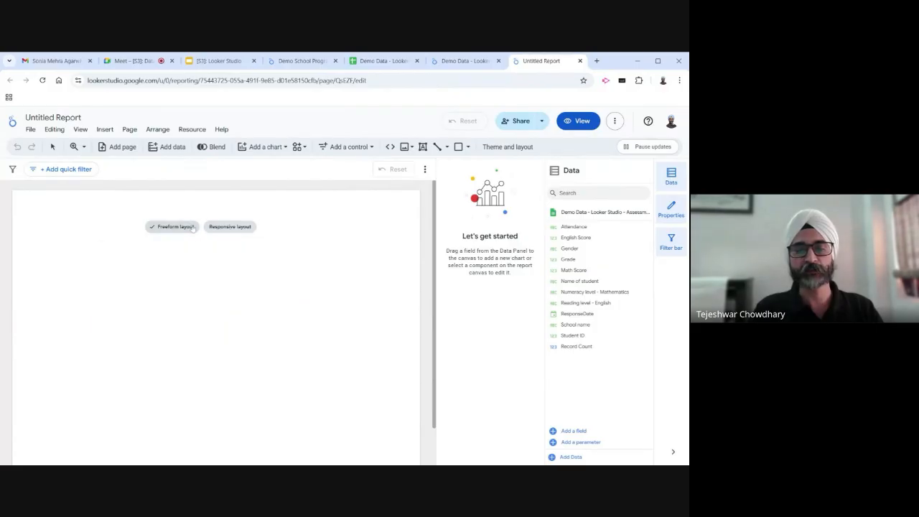
mouse_move(191, 227)
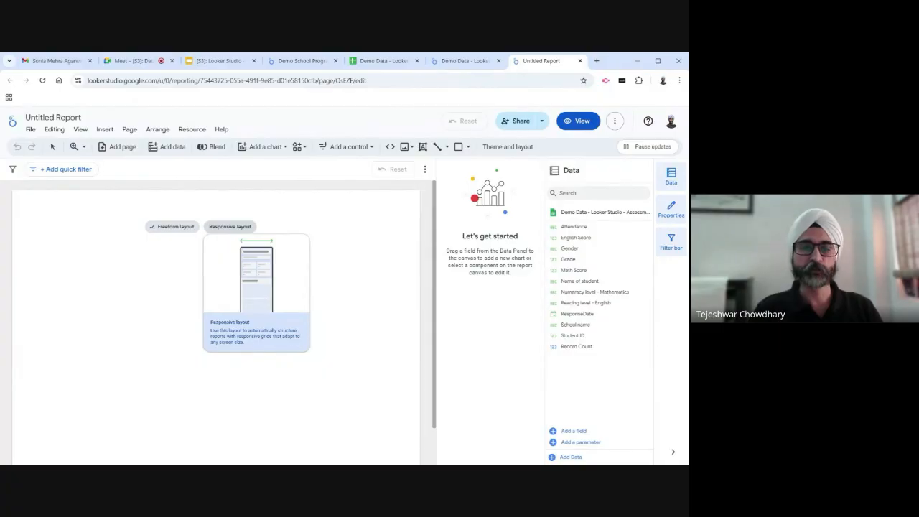
mouse_move(183, 231)
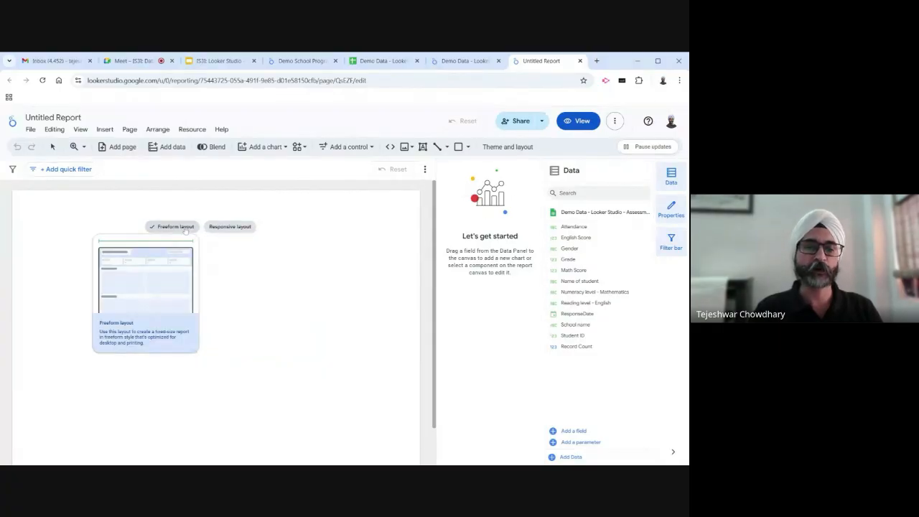
click(182, 228)
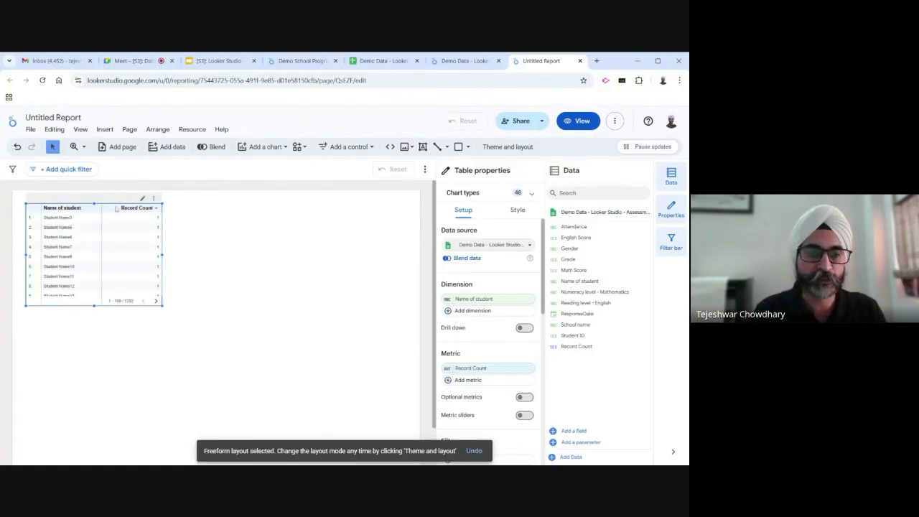
drag(111, 213, 108, 280)
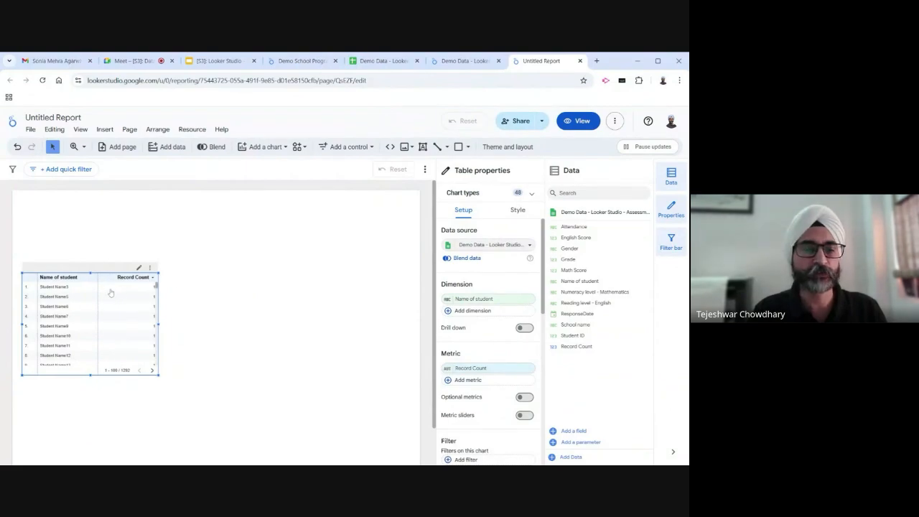
click(183, 271)
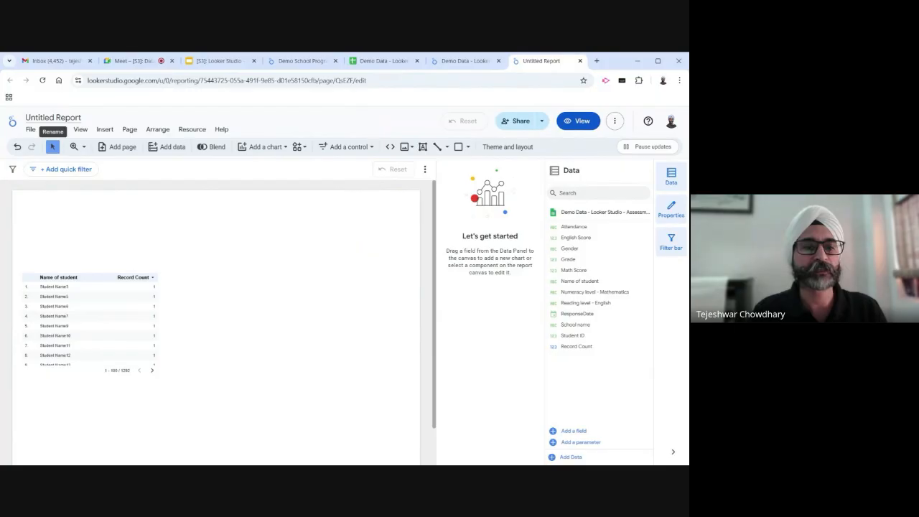
Rename the untitled report as Demo Dashboard
double_click(43, 117)
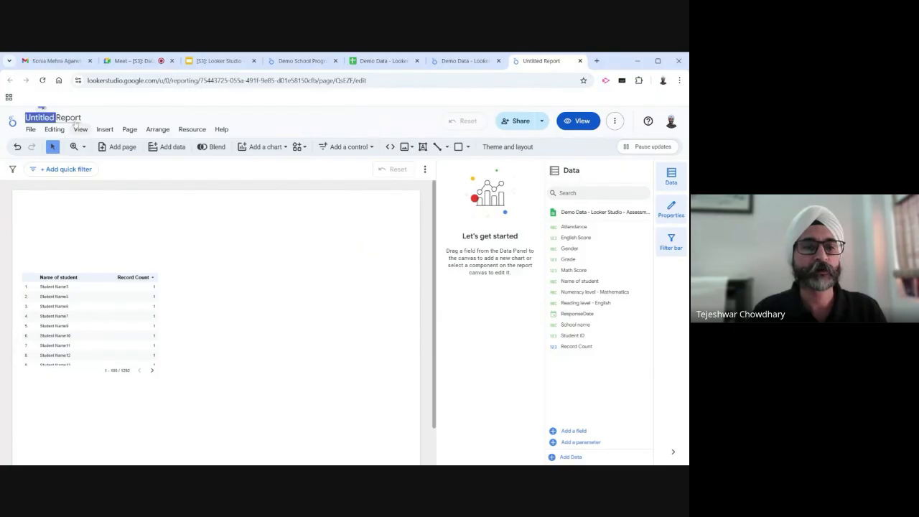
click(76, 119)
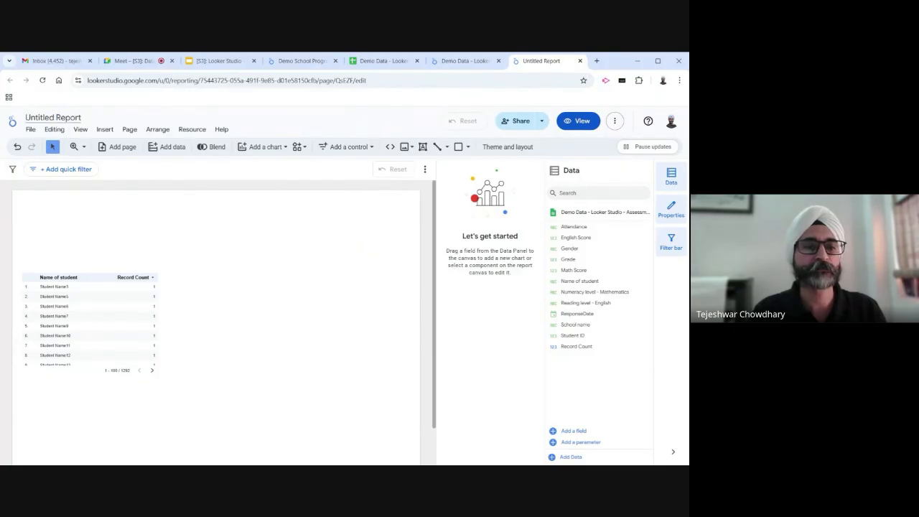
click(54, 130)
click(72, 260)
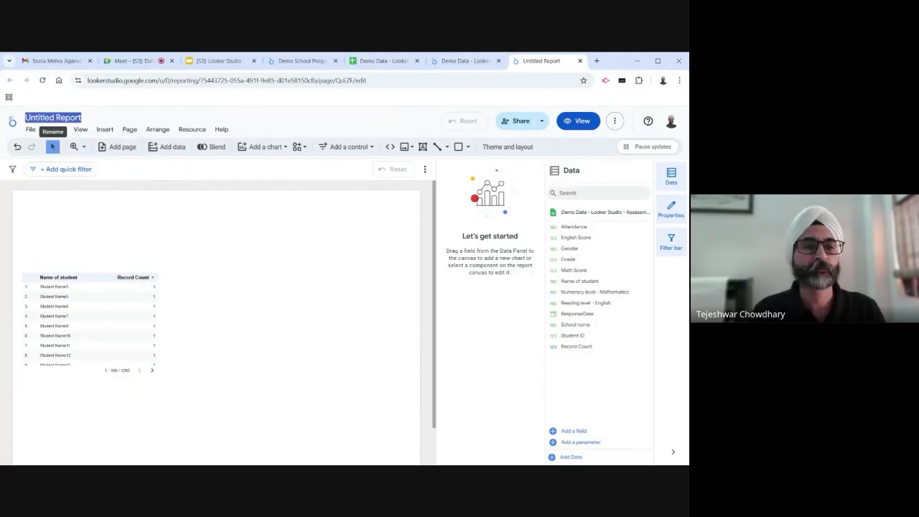
text(De)
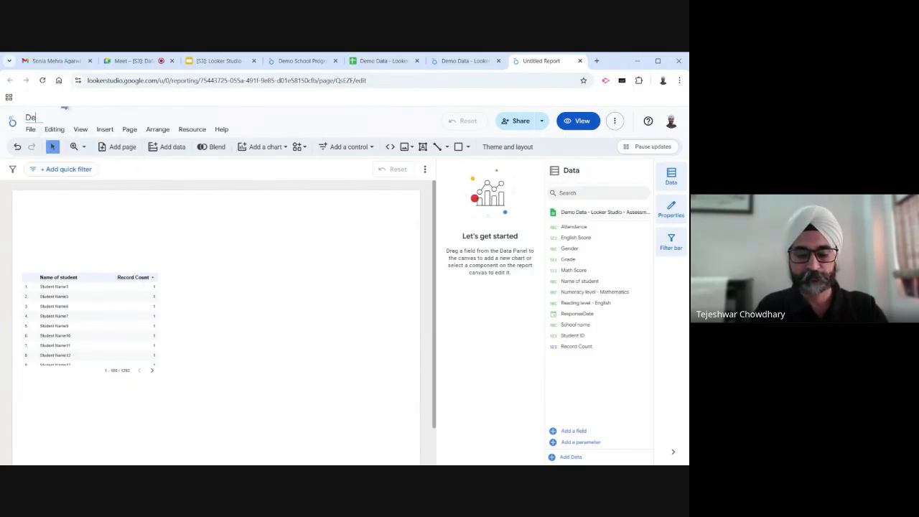
text(mo Dashboard)
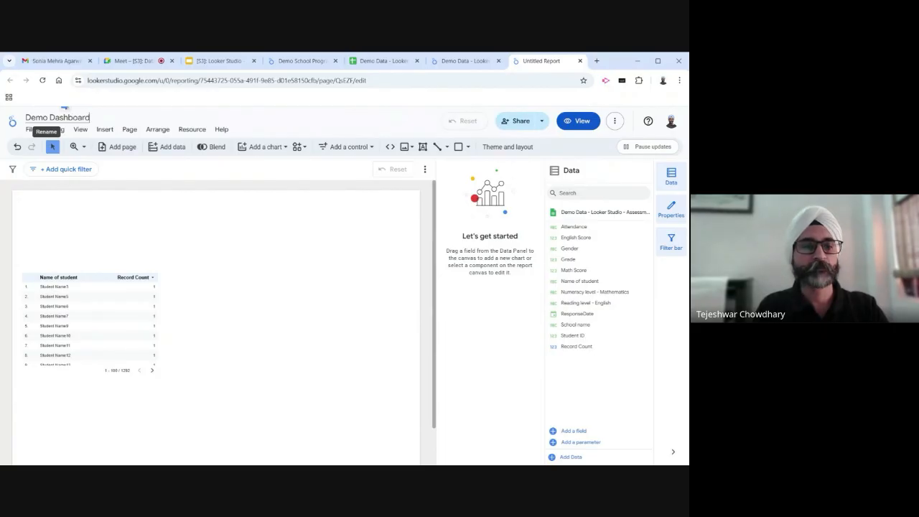
key(Return)
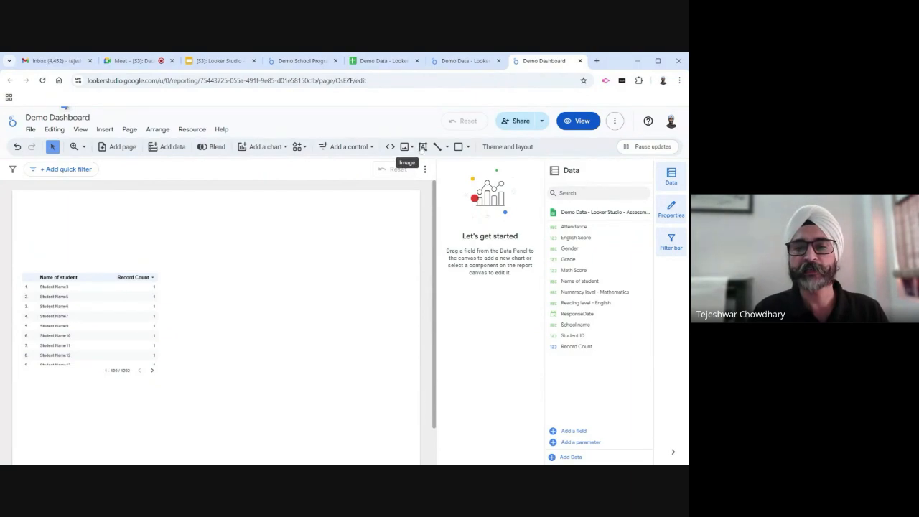
Add a text box above the table, near the middle of the page's upper edge, reading "Demo Dashboard"
click(423, 147)
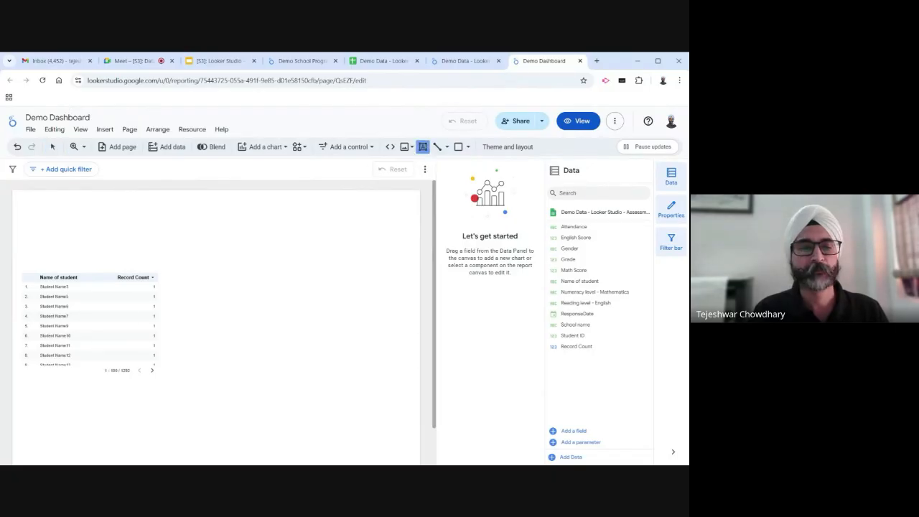
drag(147, 200, 268, 234)
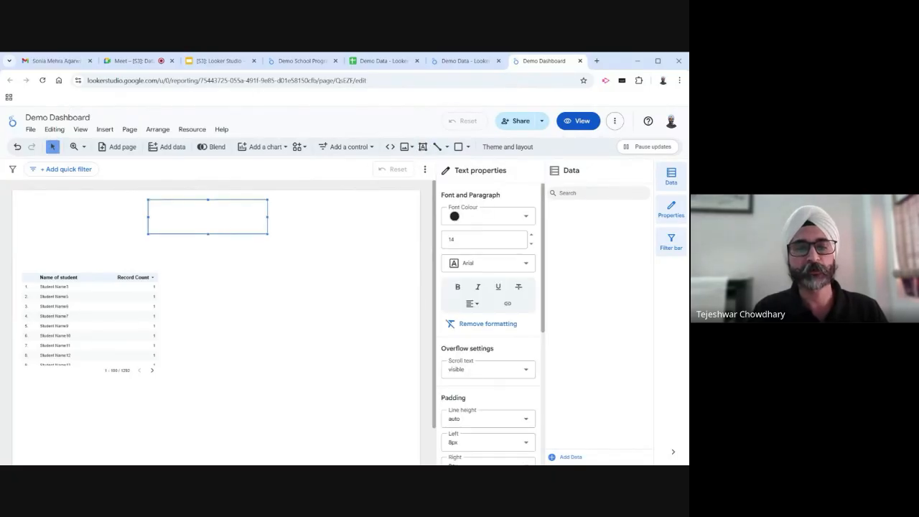
text(Demo)
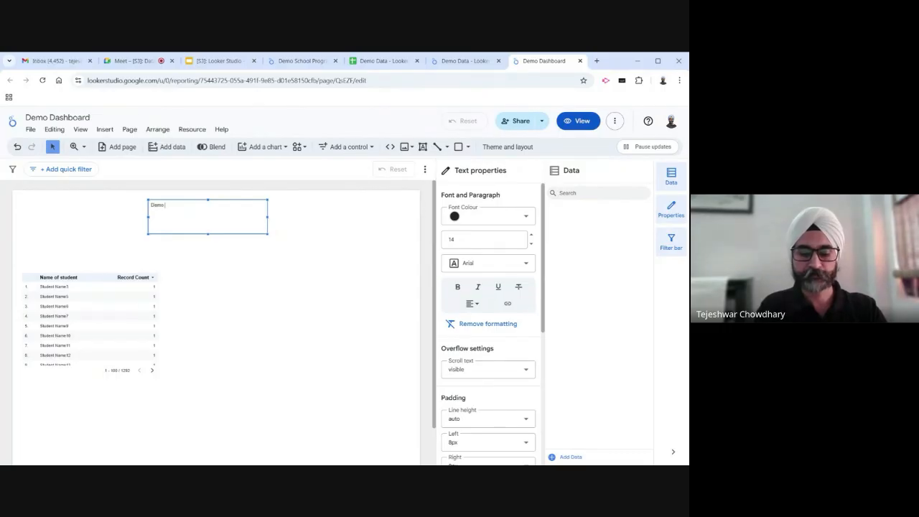
text( Dashboar)
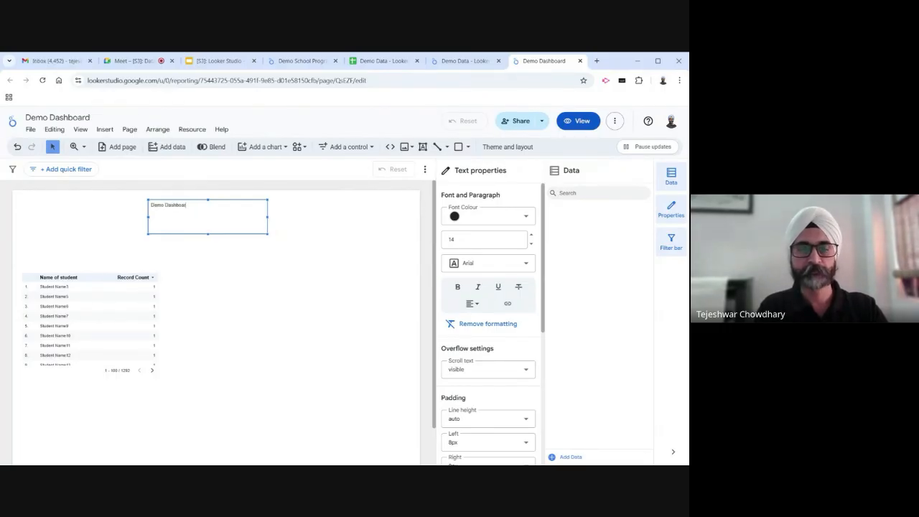
text(d)
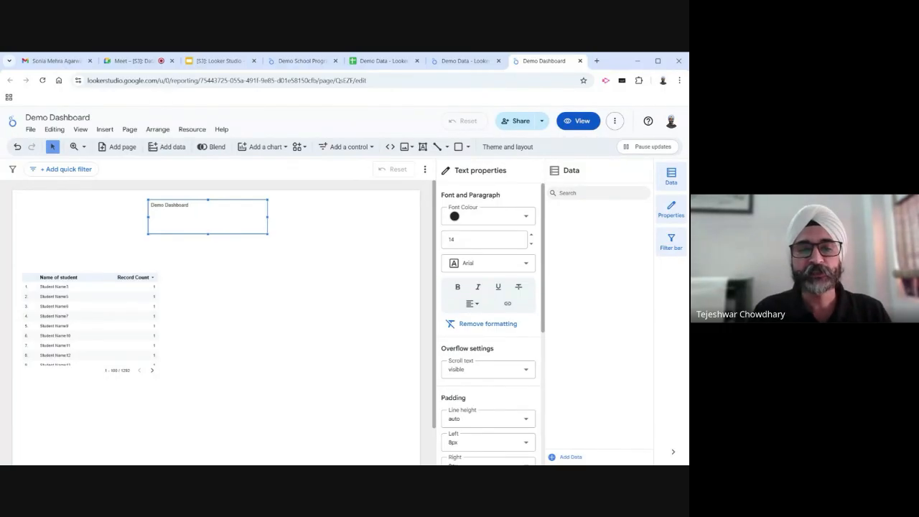
Increase the font size of the whole Demo Dashboard title text to 31
key(ctrl+a)
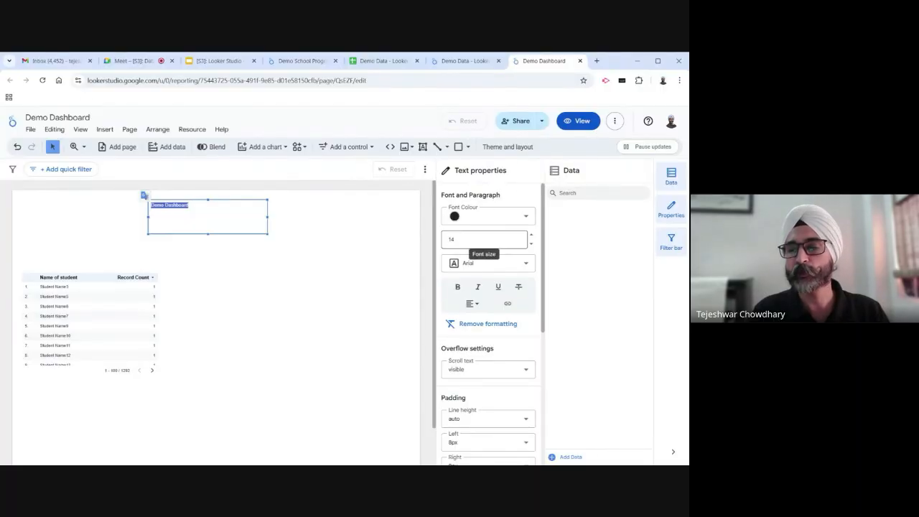
click(533, 236)
click(533, 236)
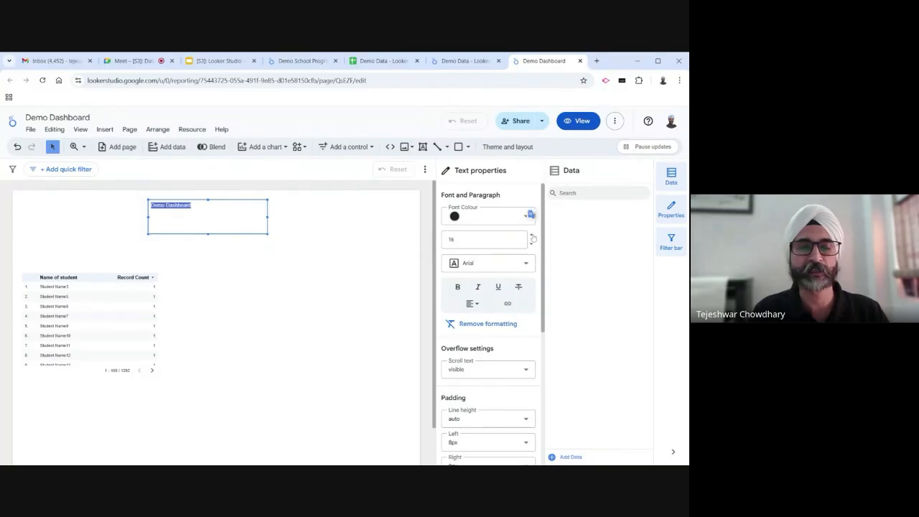
click(533, 236)
click(532, 236)
click(533, 236)
click(532, 236)
click(533, 237)
click(533, 236)
click(533, 236)
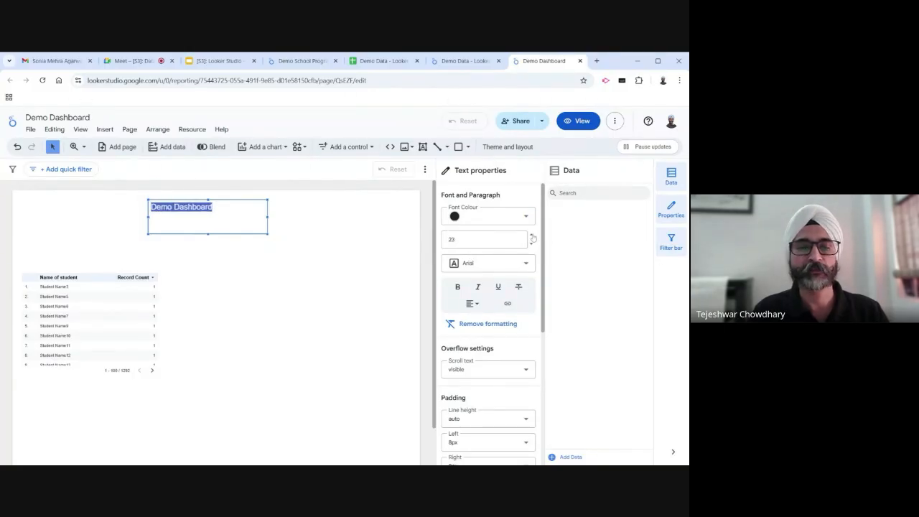
click(533, 236)
click(533, 236)
click(532, 236)
click(533, 236)
click(533, 236)
click(533, 236)
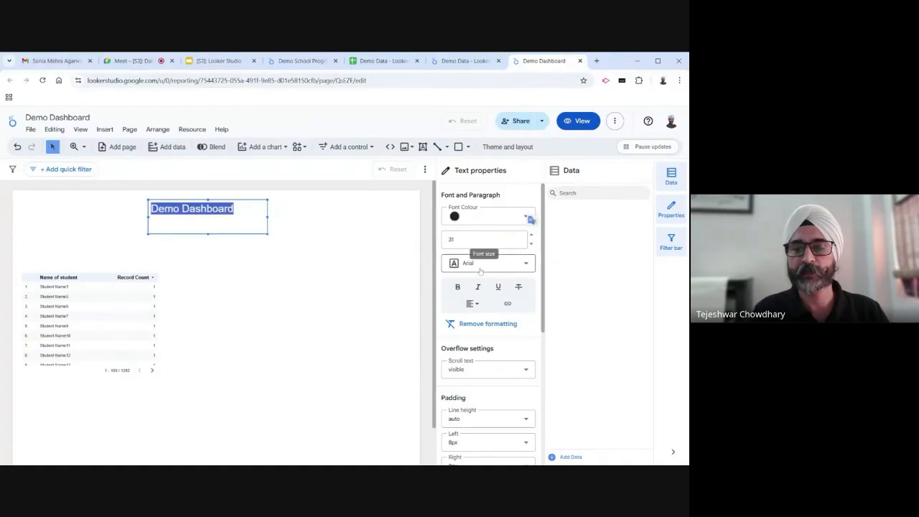
Centre the title text within its box, look through its padding and border settings, and deselect it
click(472, 303)
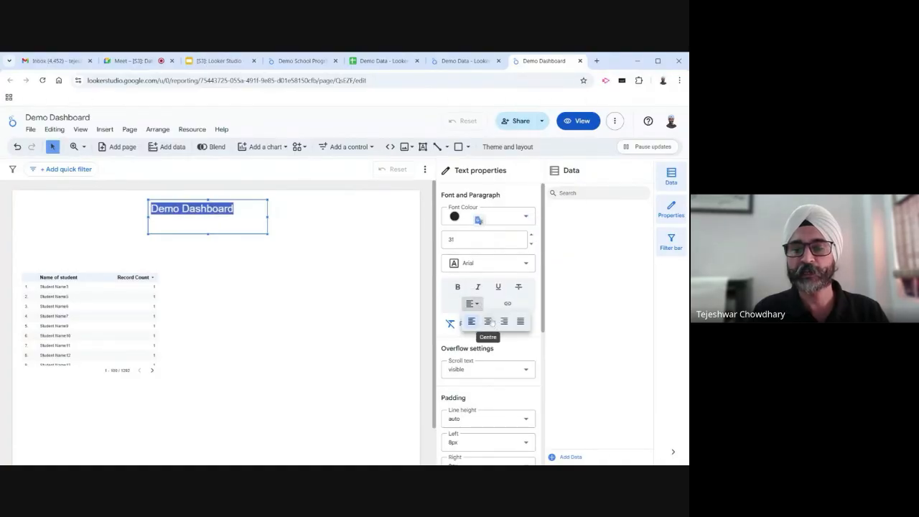
click(492, 323)
scroll(485, 357, down, 1)
scroll(485, 356, down, 5)
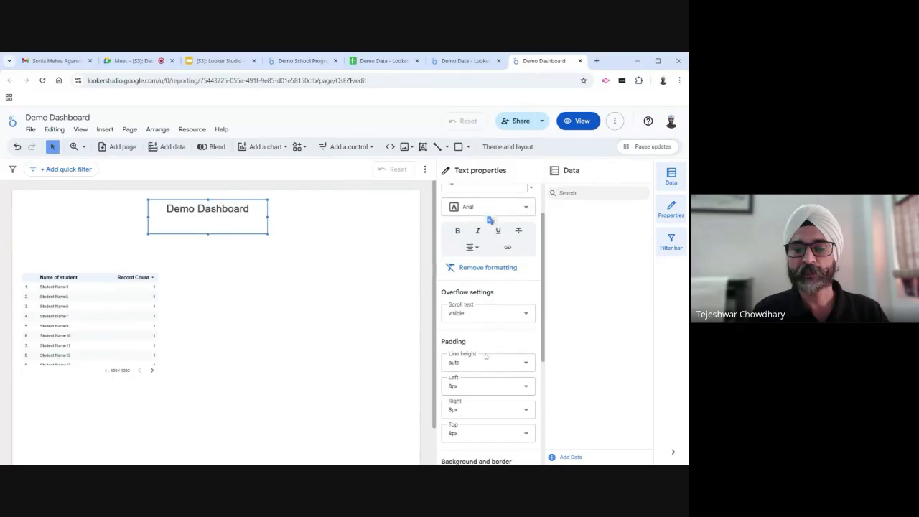
scroll(486, 357, down, 1)
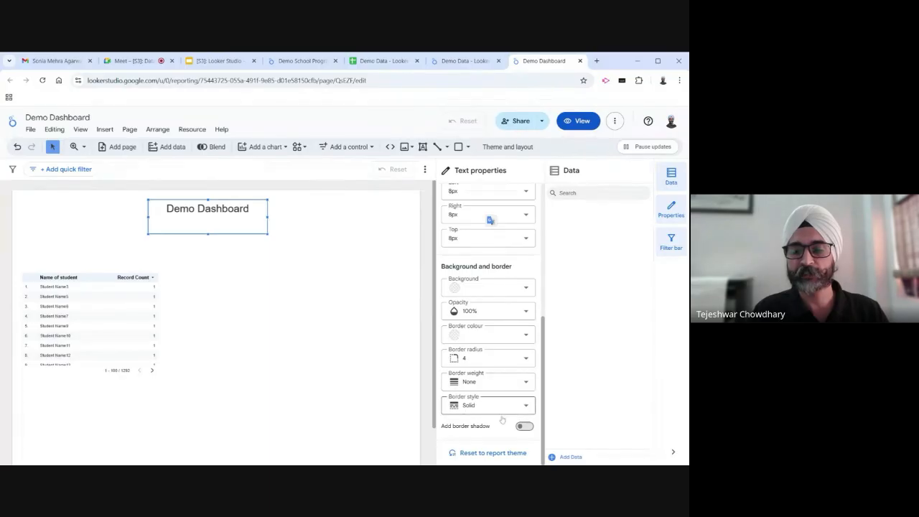
click(297, 247)
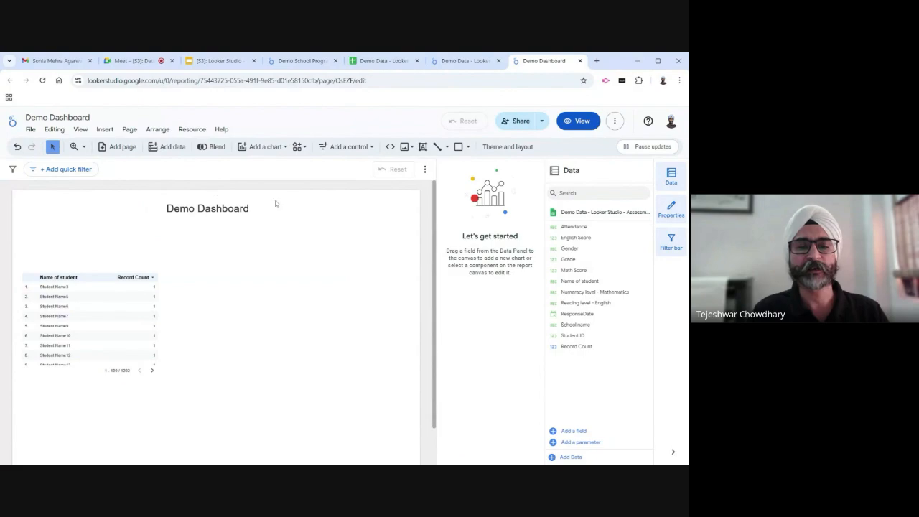
Draw a rectangle spanning the full page width along the upper edge, covering the Demo Dashboard title
click(459, 147)
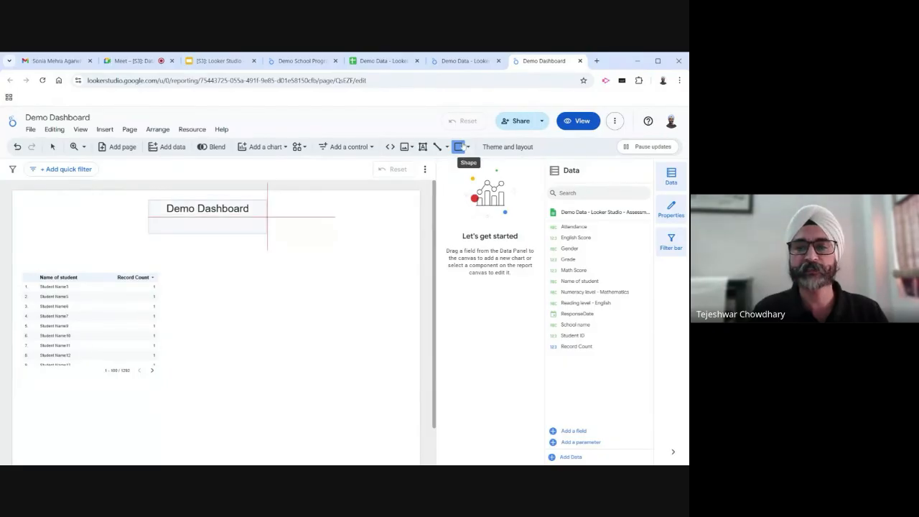
click(468, 148)
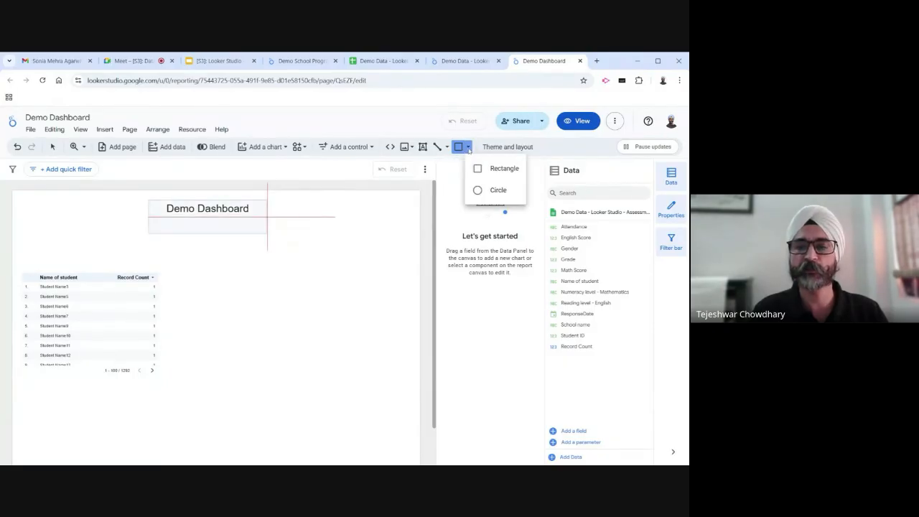
click(458, 147)
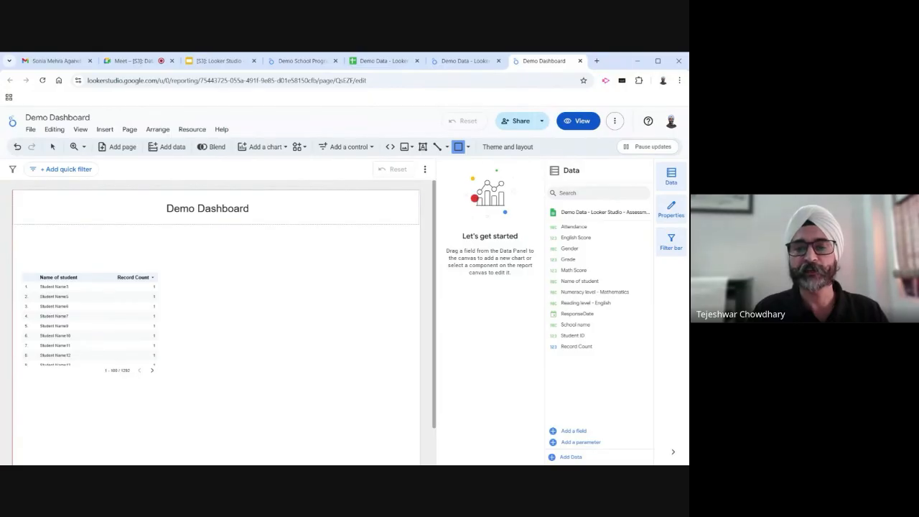
drag(12, 189, 421, 224)
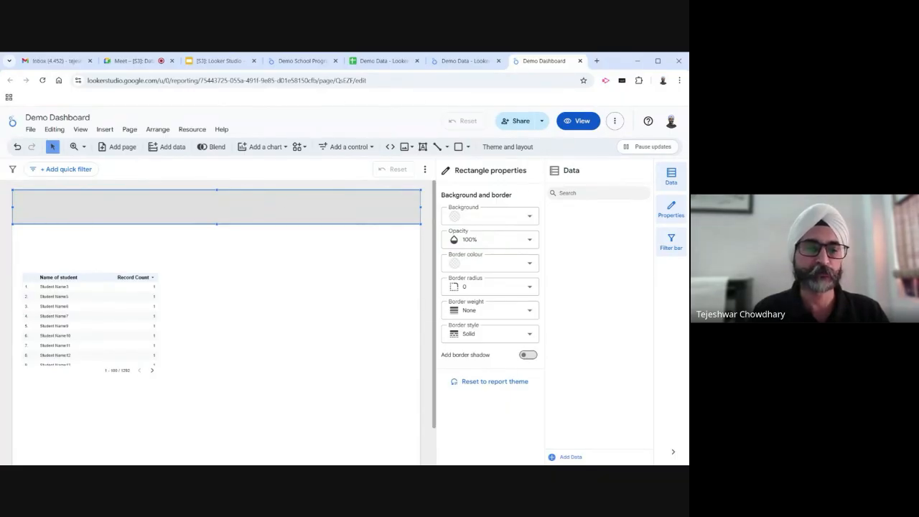
Send the header rectangle to the back, behind the Demo Dashboard title, and deselect it
right_click(260, 204)
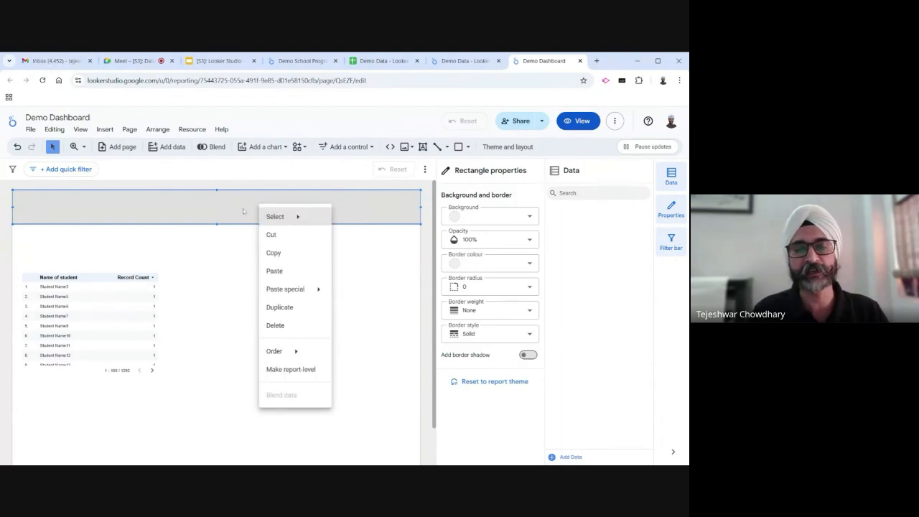
mouse_move(286, 287)
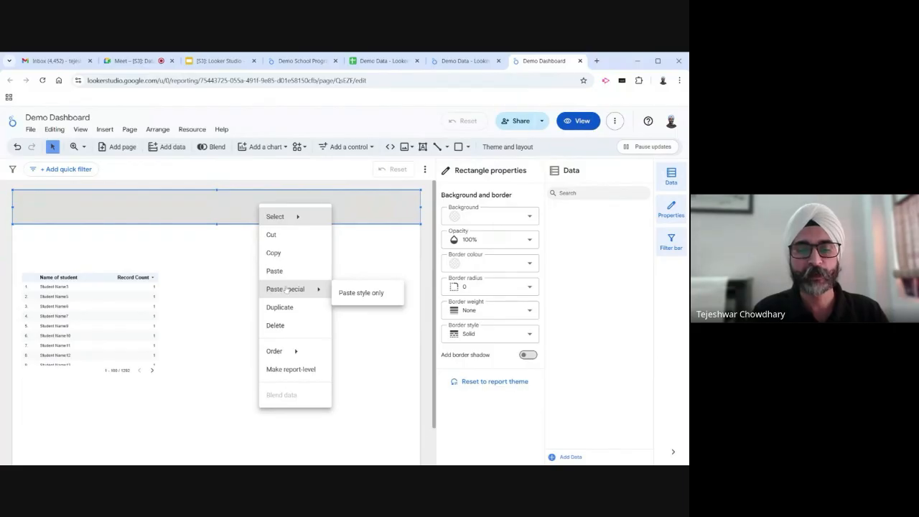
mouse_move(281, 360)
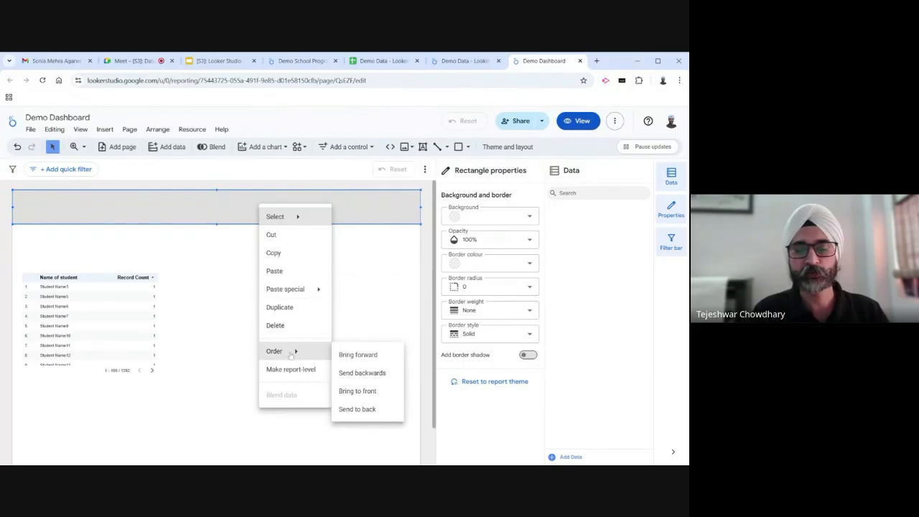
click(357, 409)
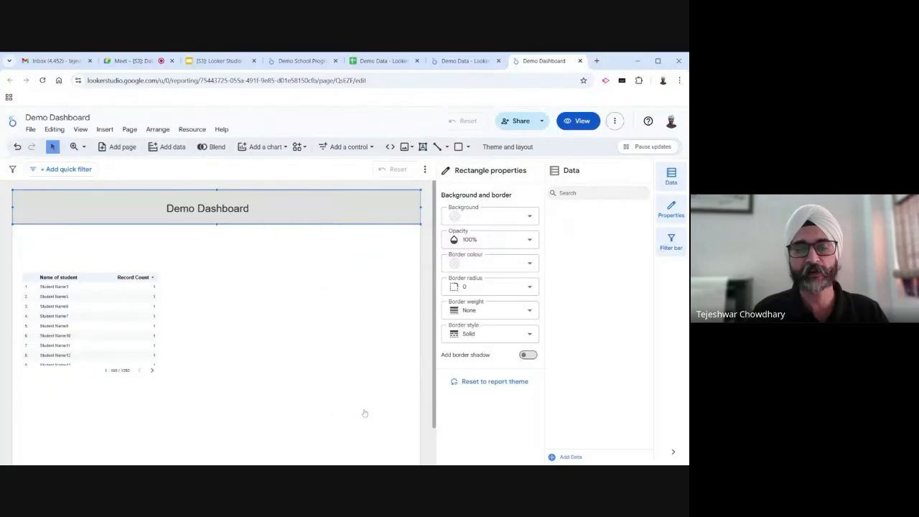
click(257, 246)
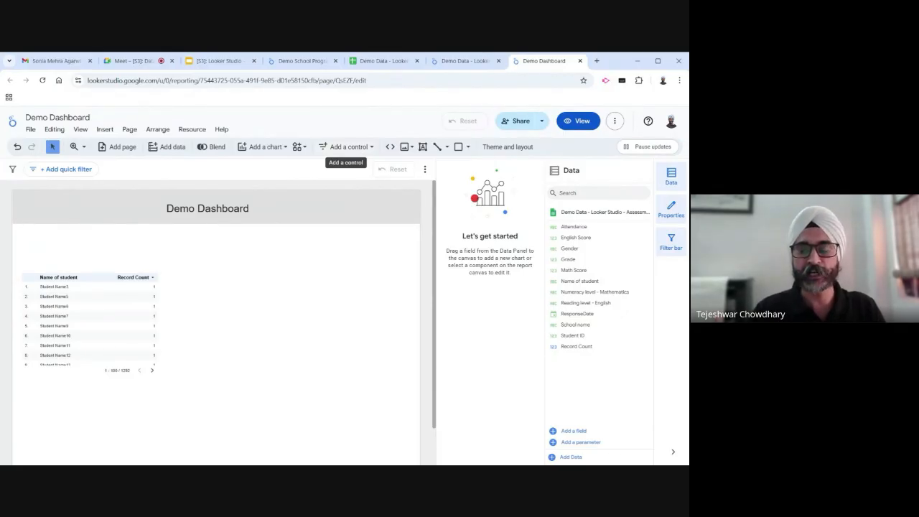
Add a drop-down list control between the header and the table, aligned with the table's left edge, and check its options
click(349, 147)
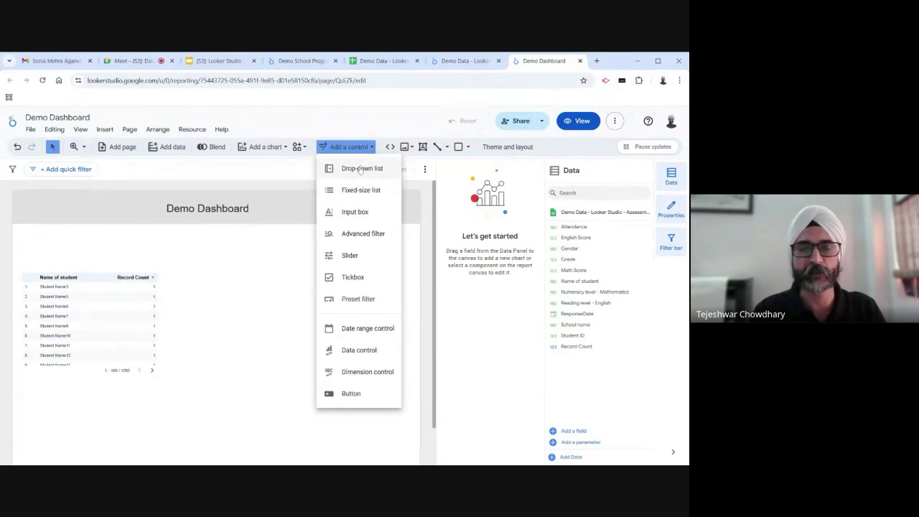
click(374, 169)
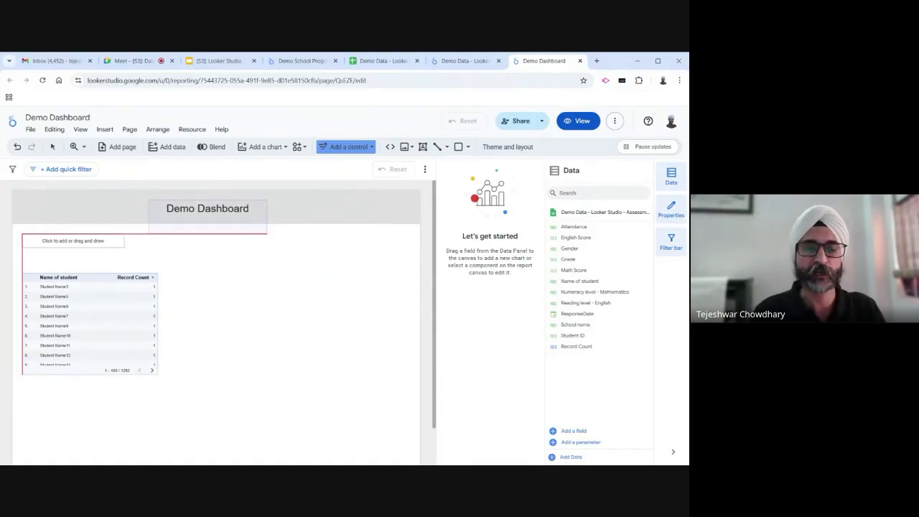
click(22, 235)
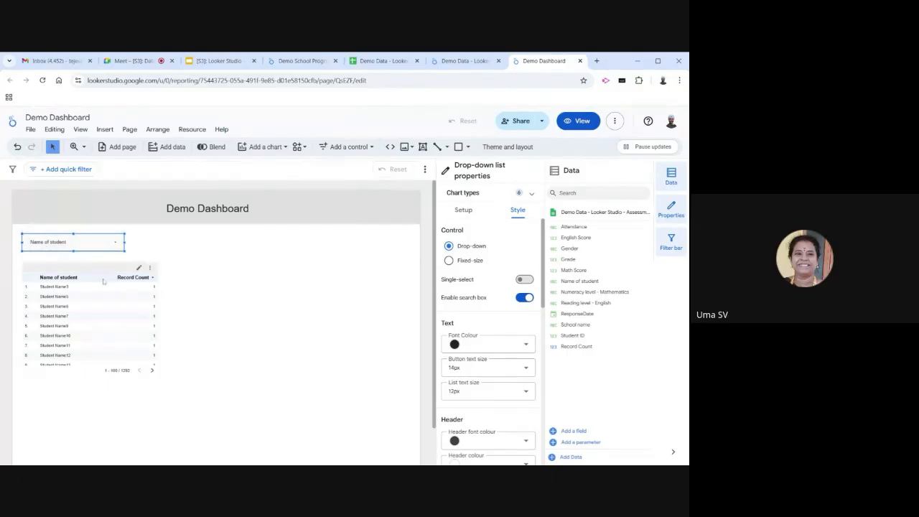
click(114, 245)
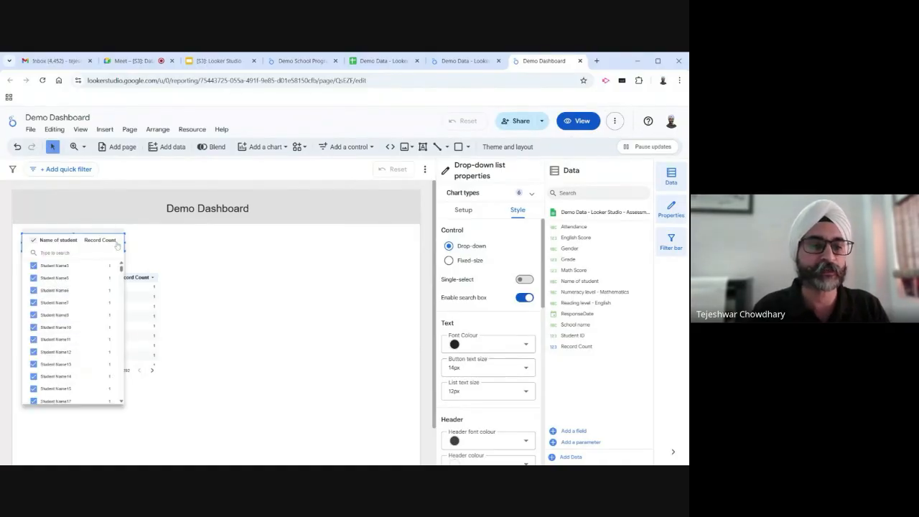
click(139, 244)
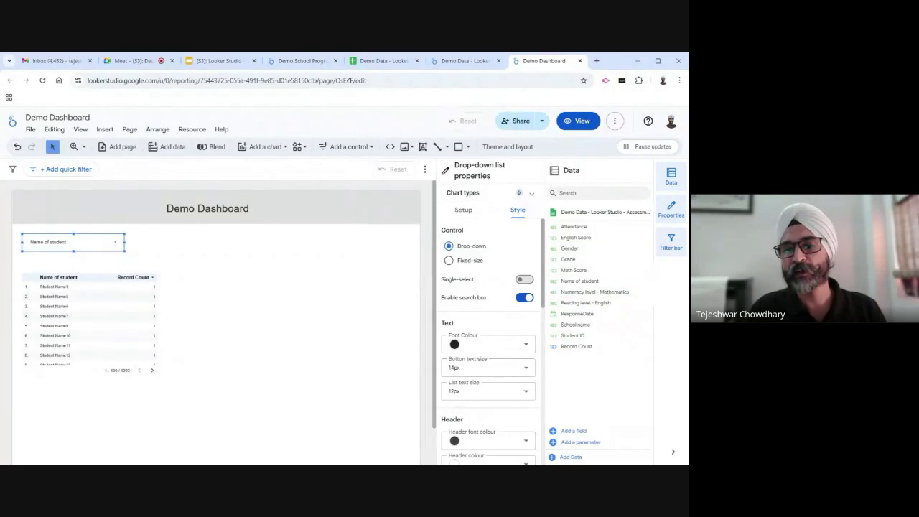
click(671, 176)
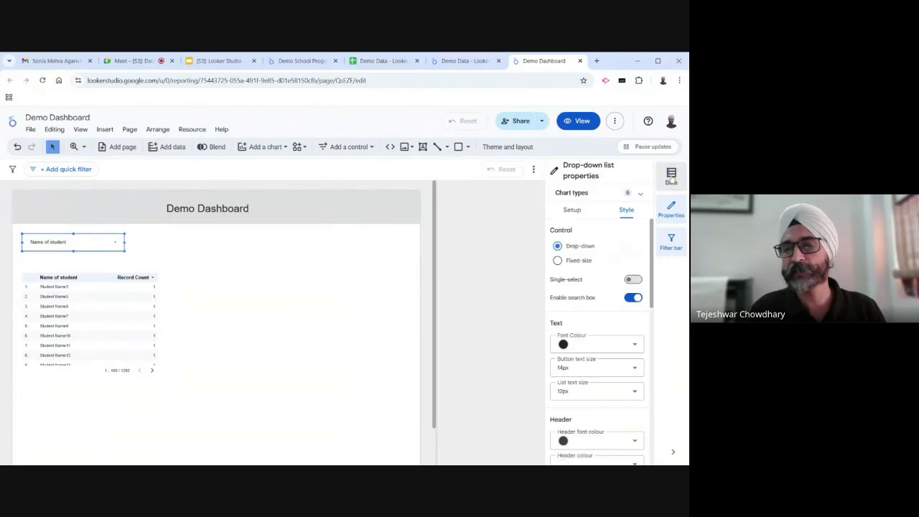
click(671, 178)
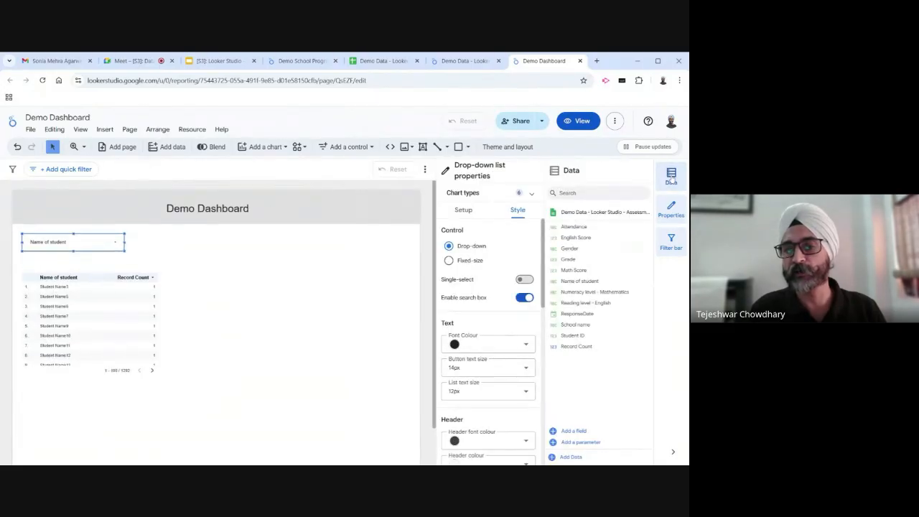
click(671, 208)
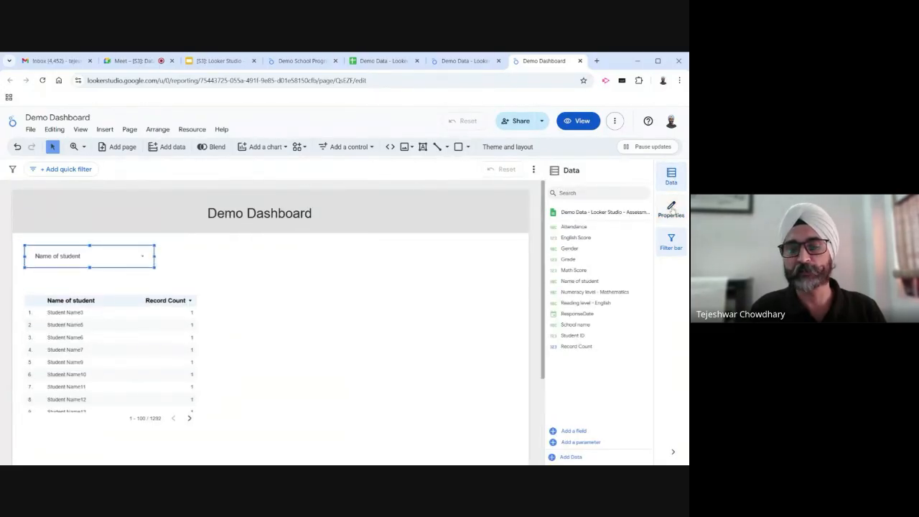
click(672, 209)
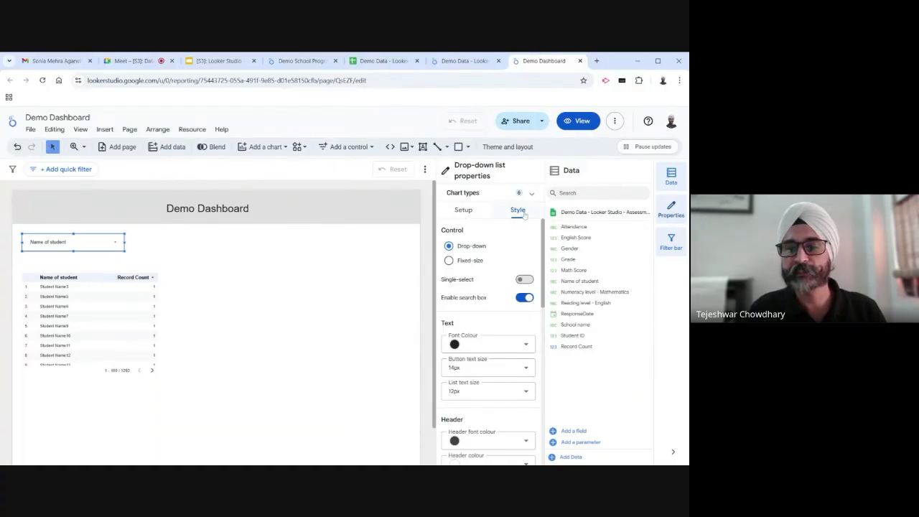
Set the drop-down list's control field to School name and check the schools it offers
click(463, 213)
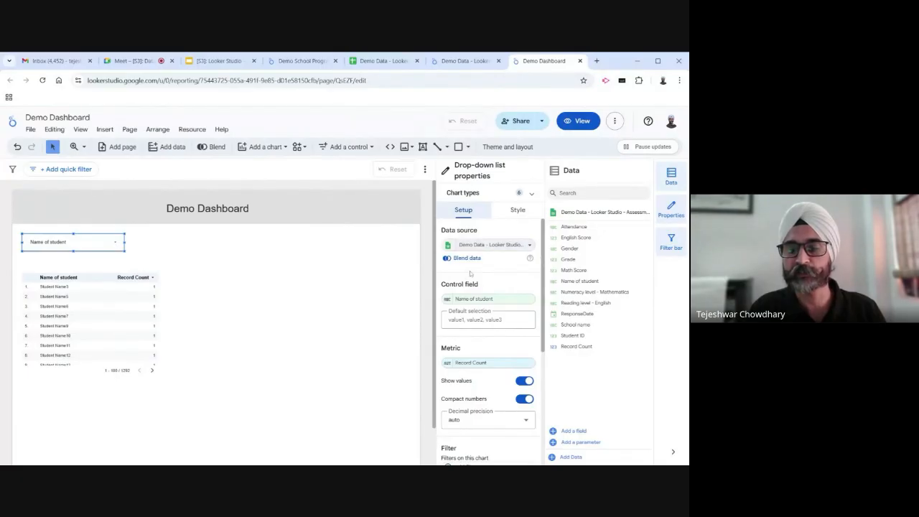
scroll(470, 272, down, 1)
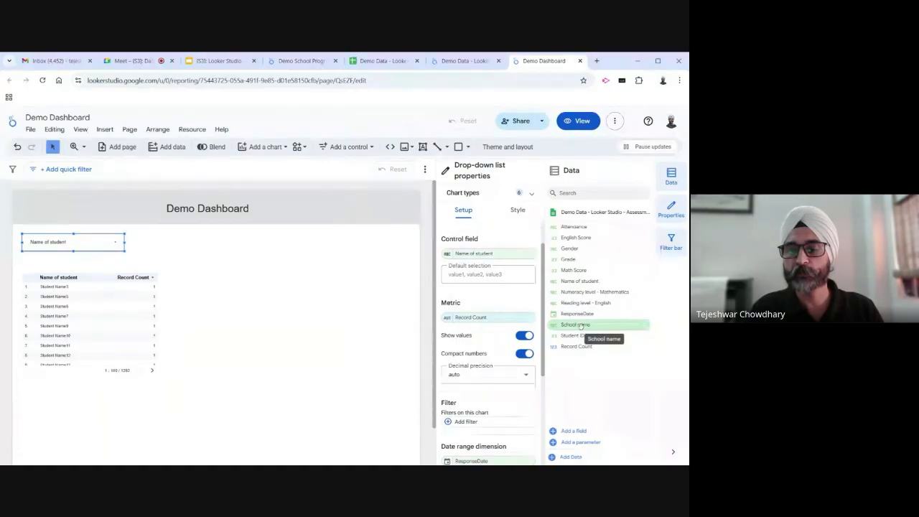
drag(583, 326, 487, 259)
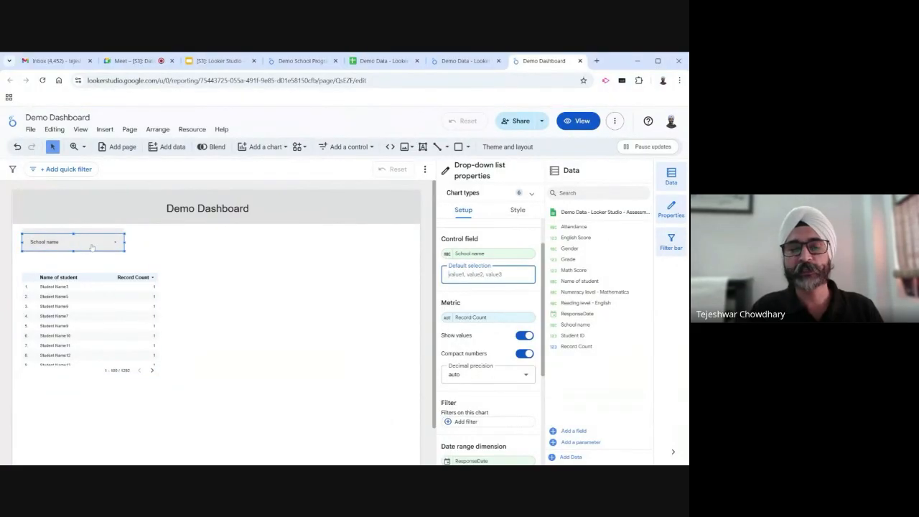
click(117, 247)
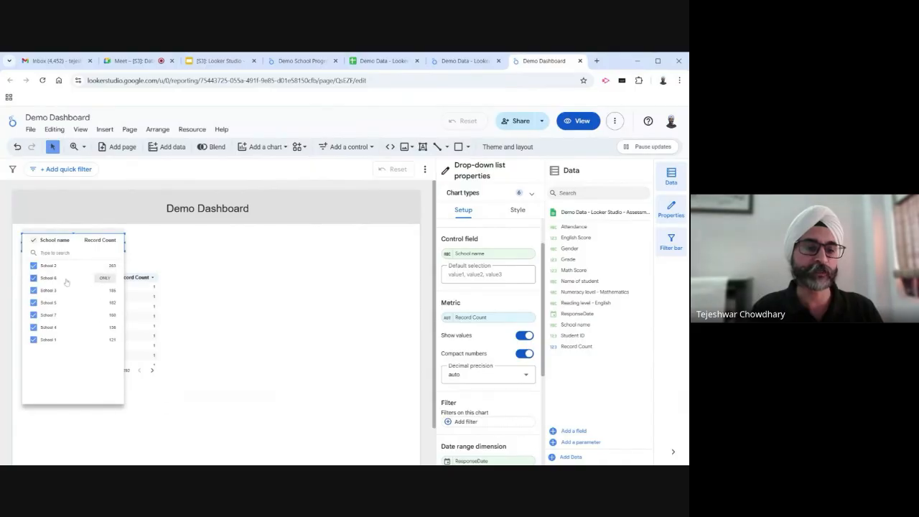
click(228, 247)
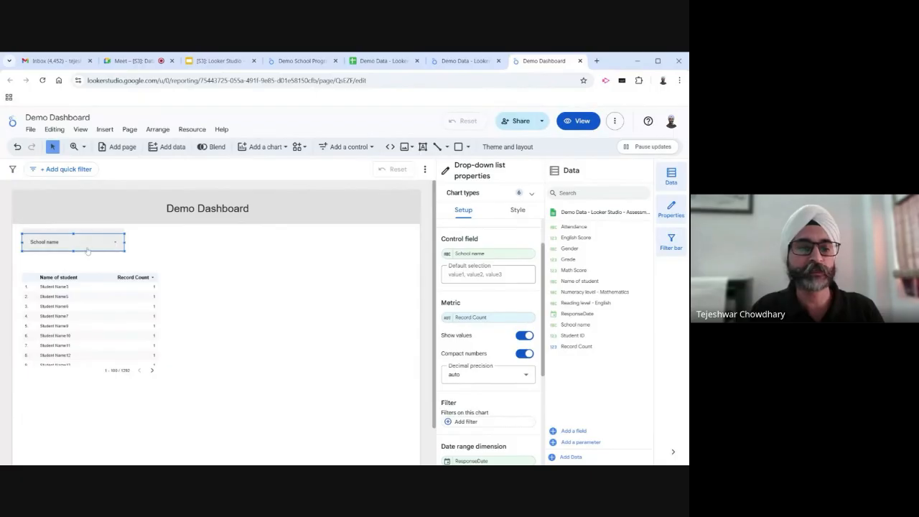
Look through the School name drop-down's style settings, from control type and text to header, tick boxes, padding and border
click(517, 210)
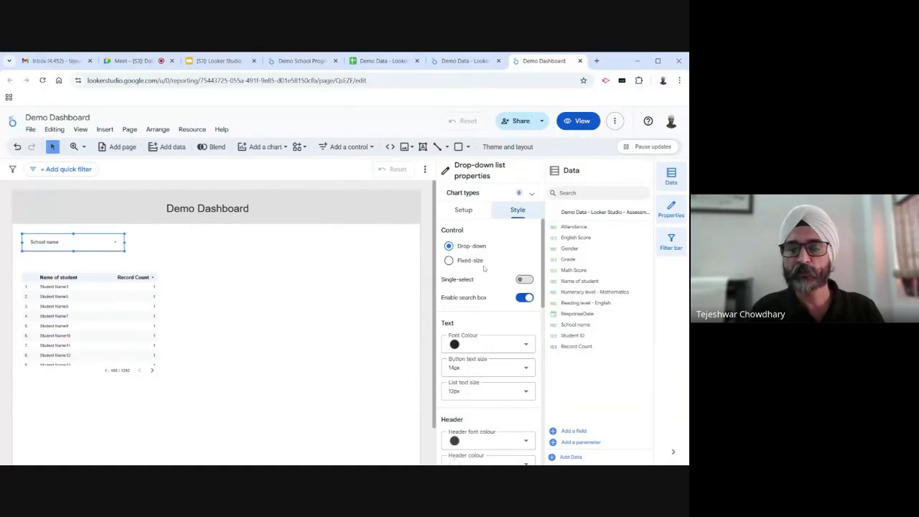
scroll(484, 268, down, 1)
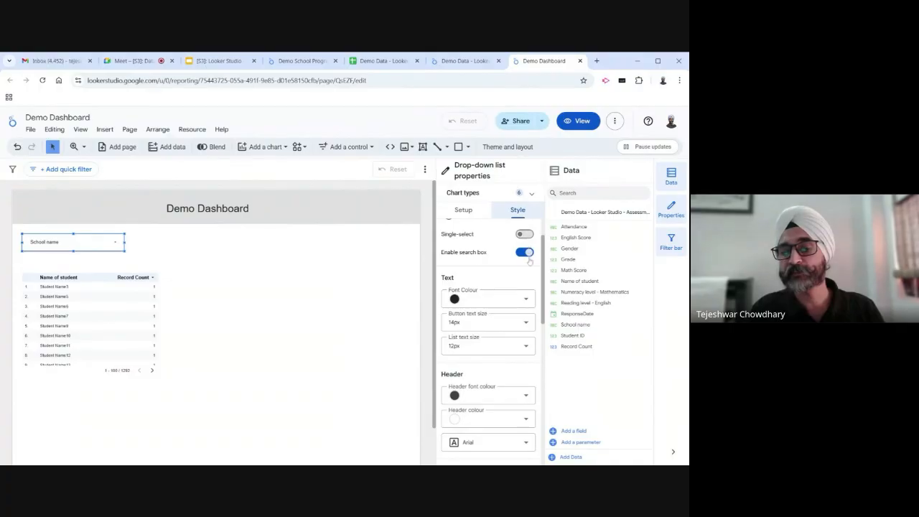
scroll(528, 253, up, 1)
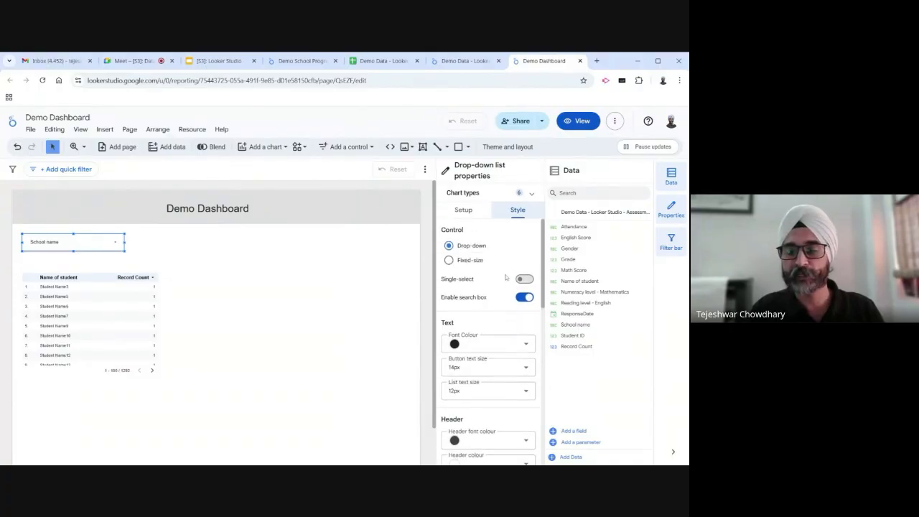
scroll(483, 295, down, 1)
scroll(483, 295, down, 1)
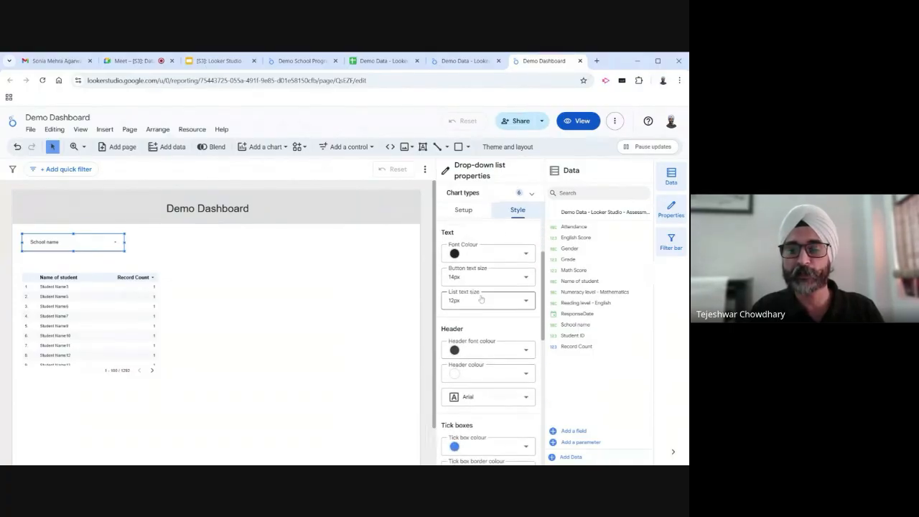
scroll(478, 331, down, 1)
scroll(475, 348, down, 1)
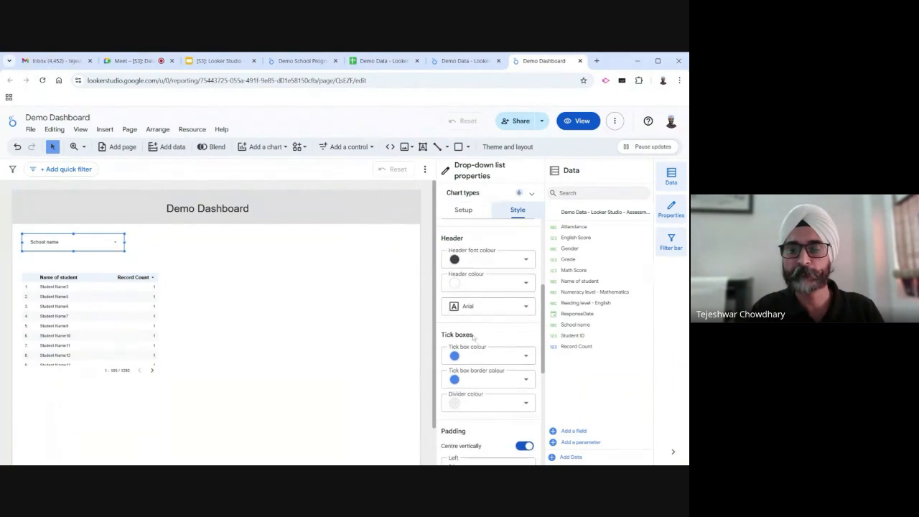
scroll(485, 273, down, 1)
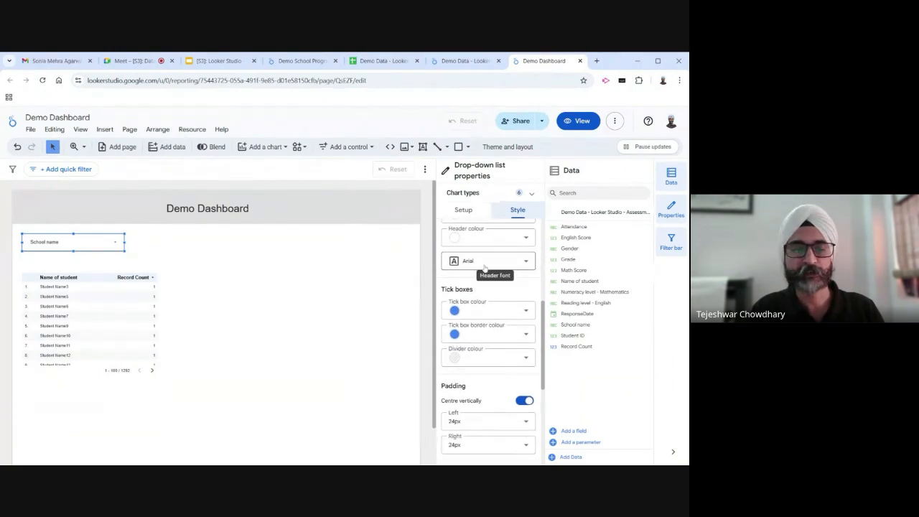
scroll(485, 288, down, 1)
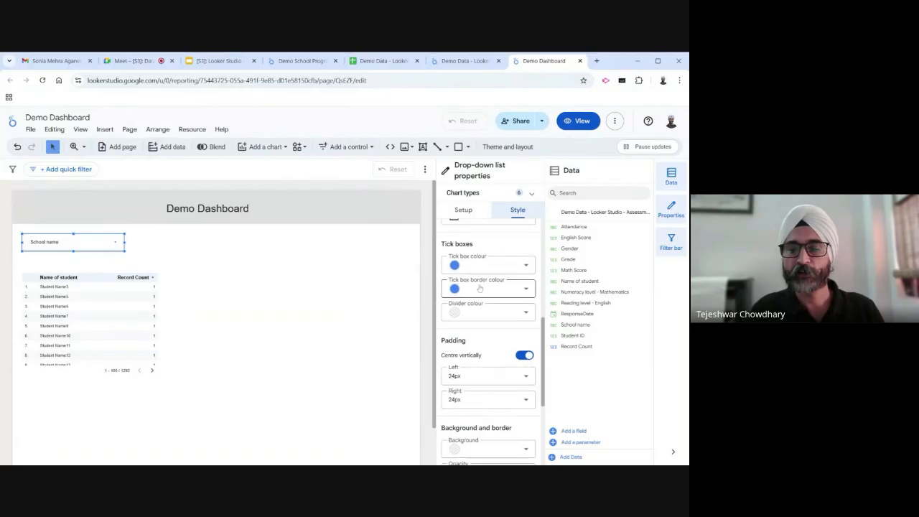
scroll(490, 319, down, 2)
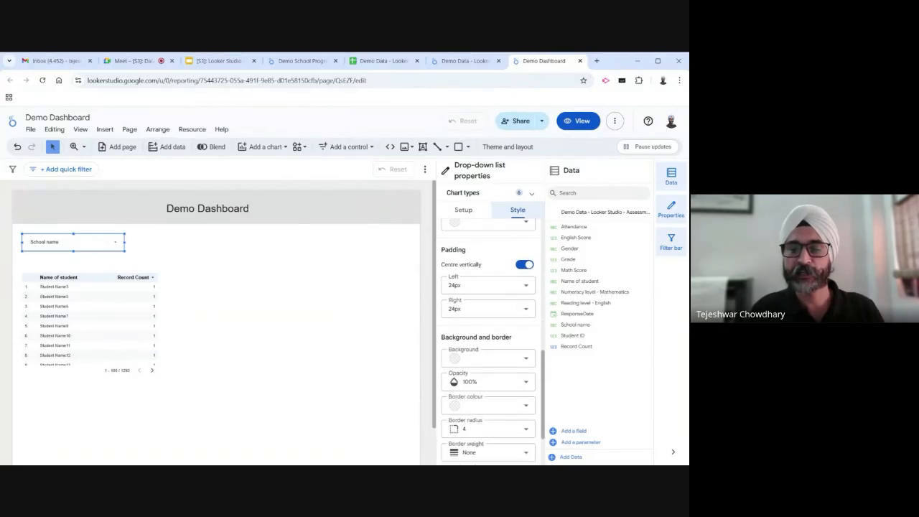
scroll(491, 295, up, 1)
scroll(491, 289, down, 2)
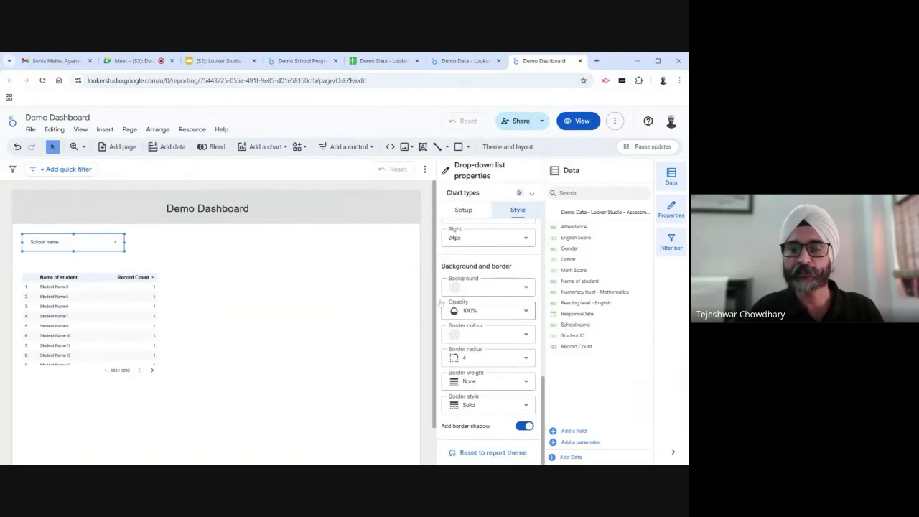
Give the School name drop-down a light blue background and a grey border
click(502, 288)
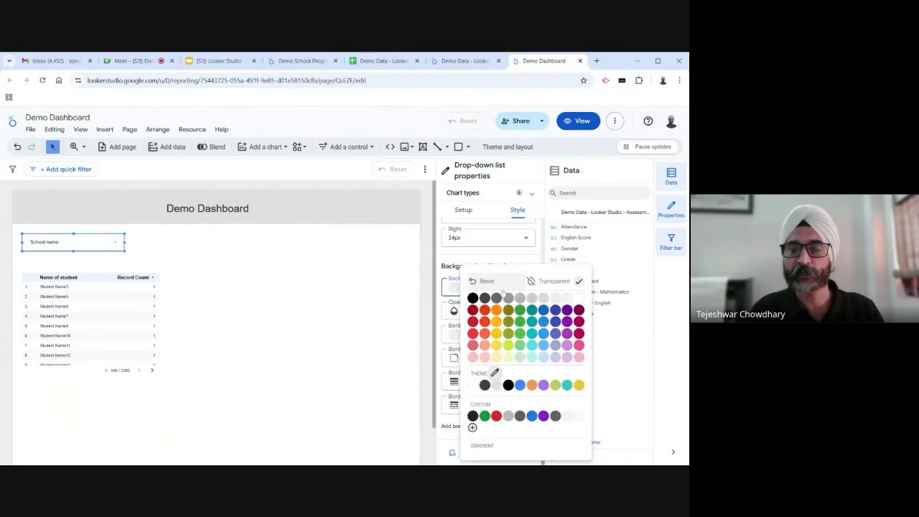
click(543, 358)
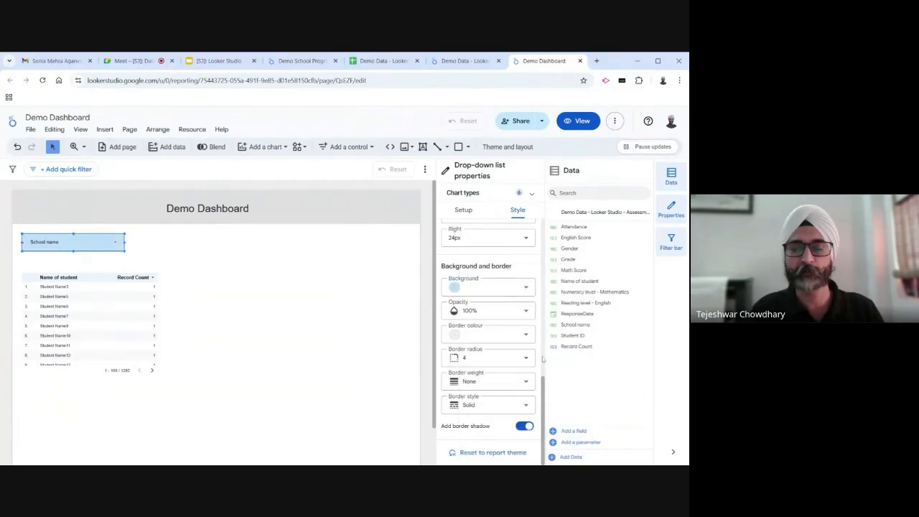
click(483, 336)
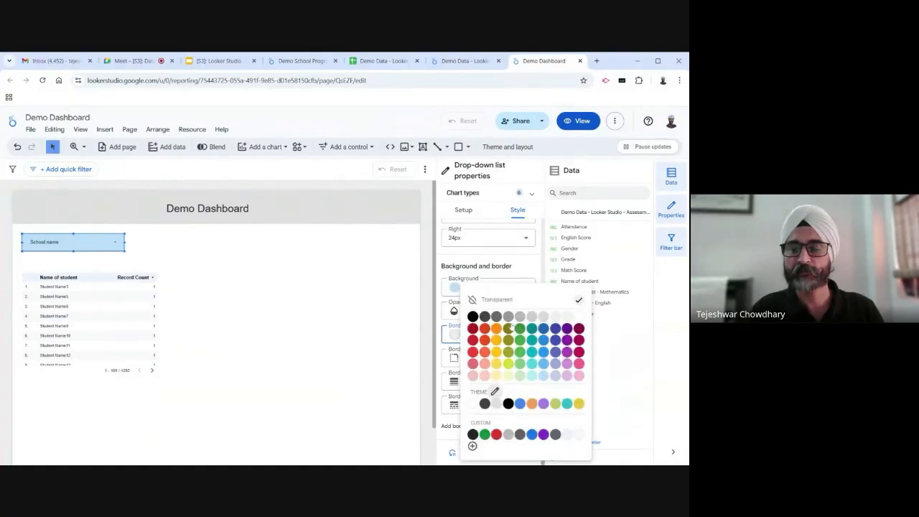
click(495, 391)
Set the School name drop-down's border radius to 10
click(476, 356)
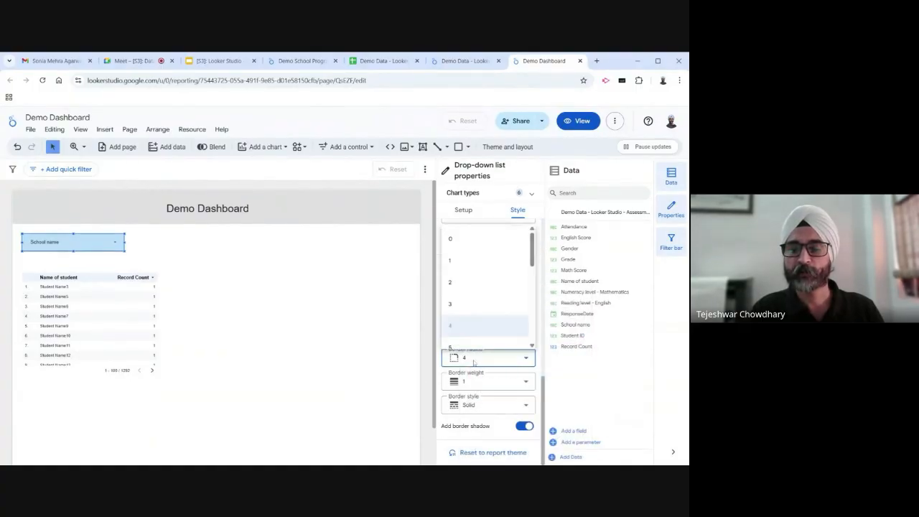
scroll(480, 330, down, 2)
click(499, 319)
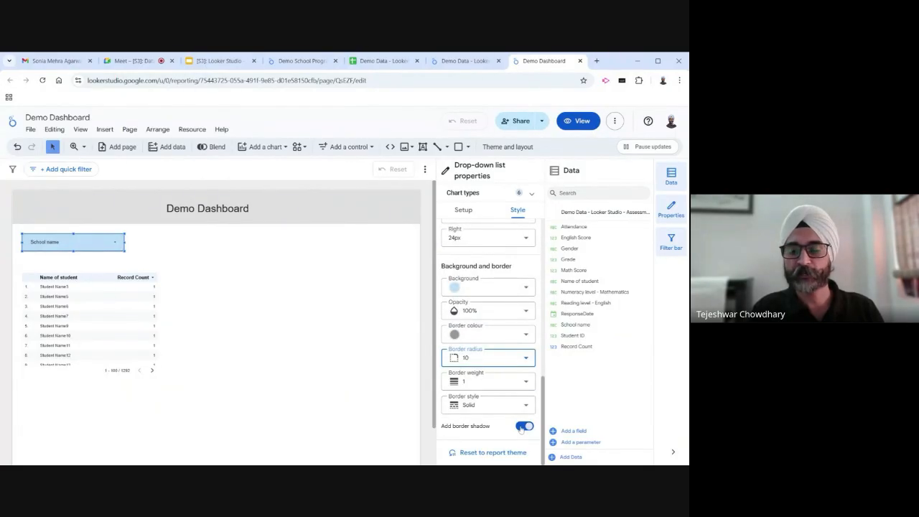
scroll(482, 272, up, 2)
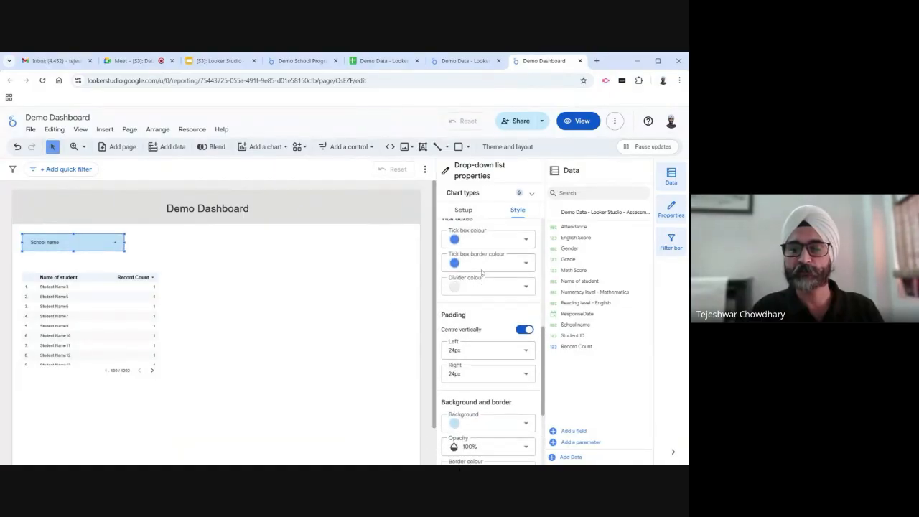
scroll(482, 272, up, 4)
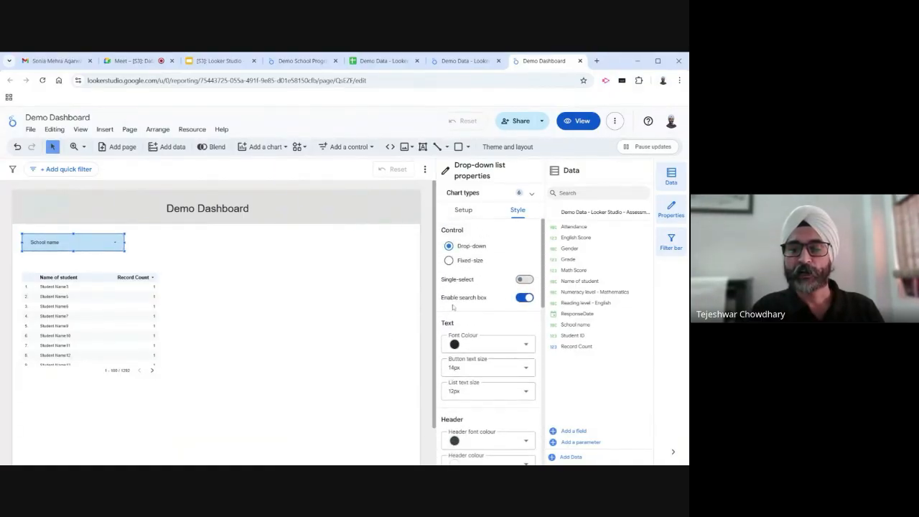
Set the School name drop-down's button text size to 20px and list text size to 16px, and check its list
click(525, 369)
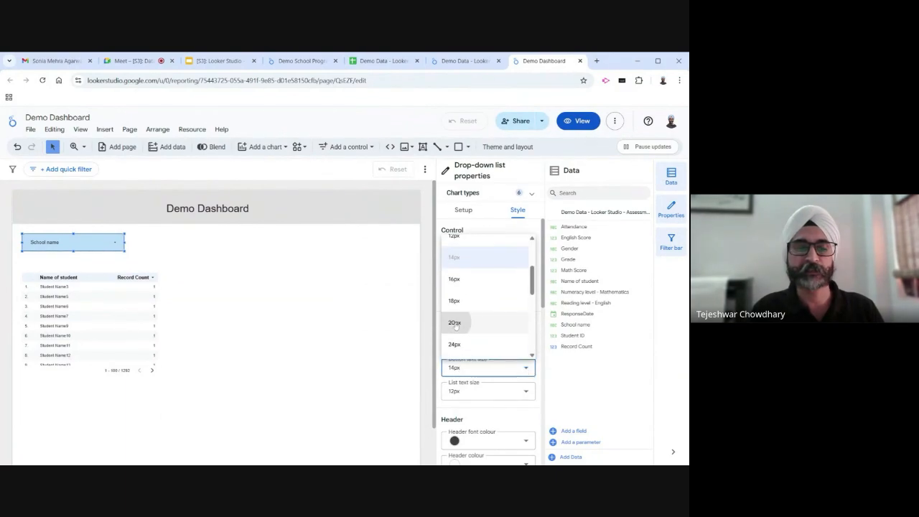
click(454, 325)
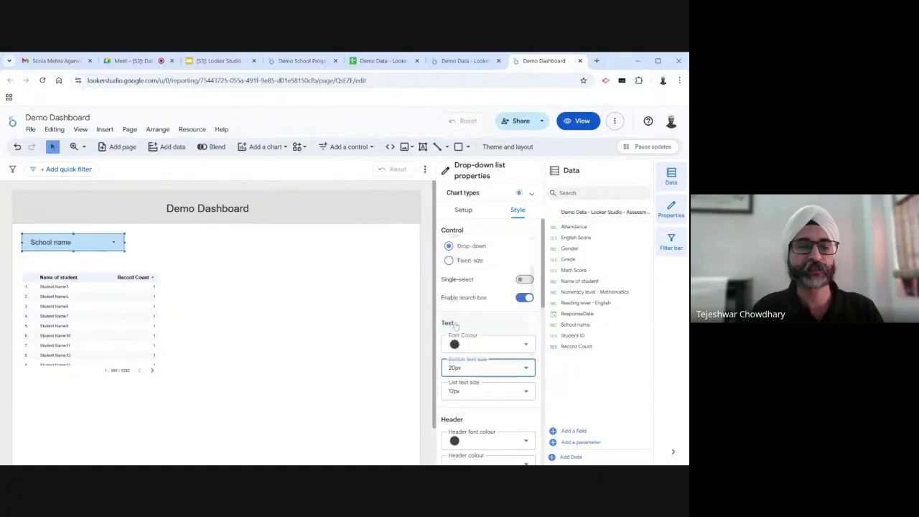
click(116, 246)
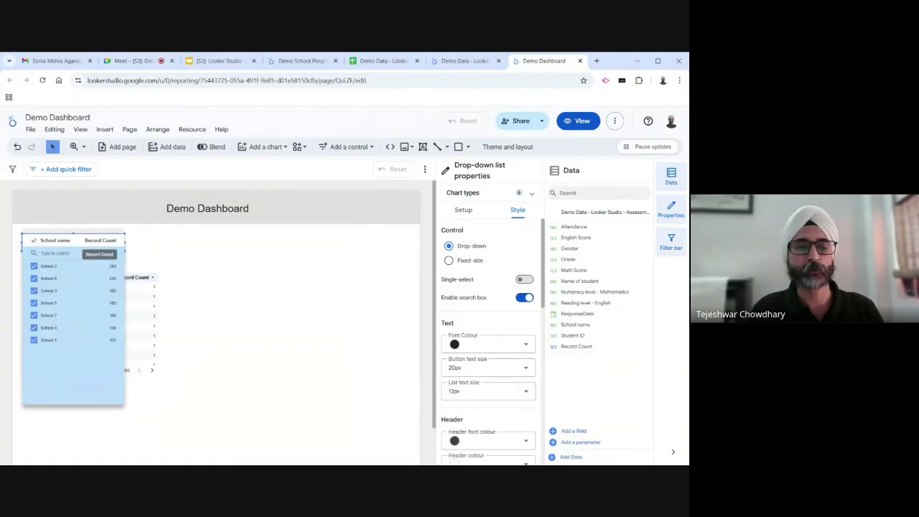
click(489, 389)
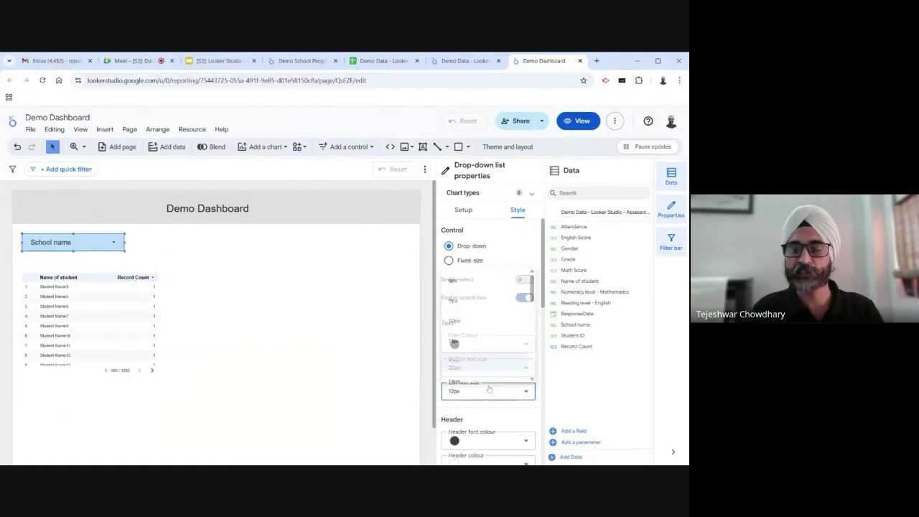
scroll(474, 363, down, 1)
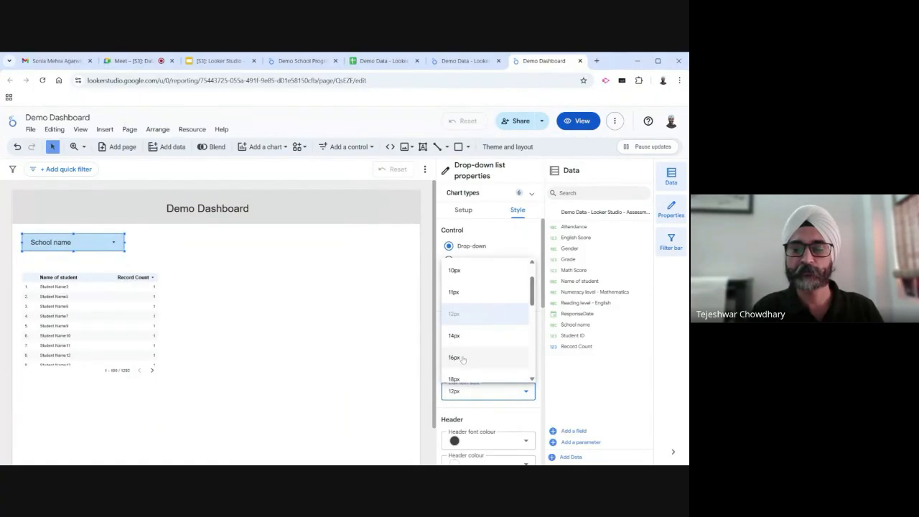
click(463, 359)
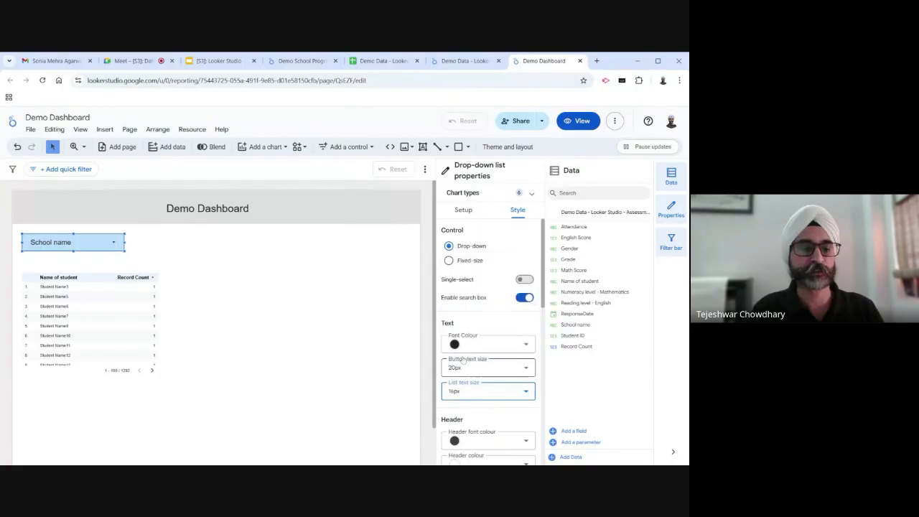
click(112, 245)
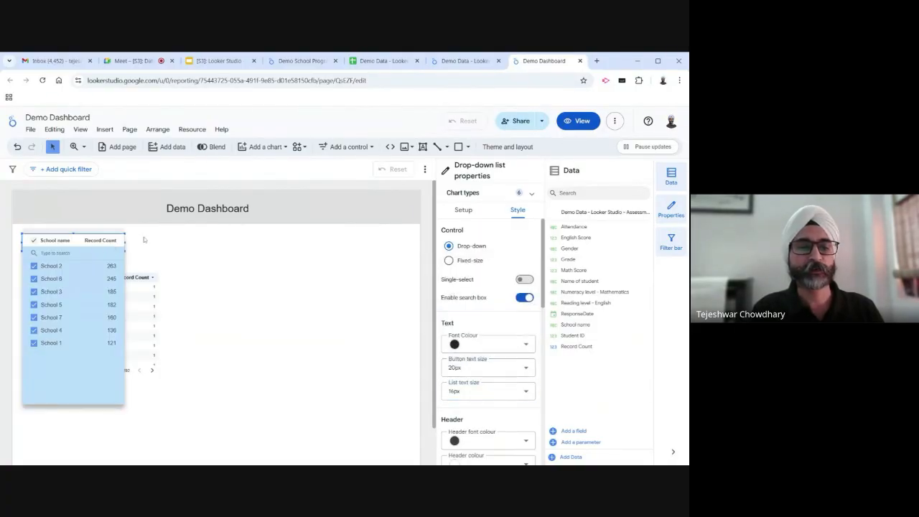
click(145, 240)
click(175, 246)
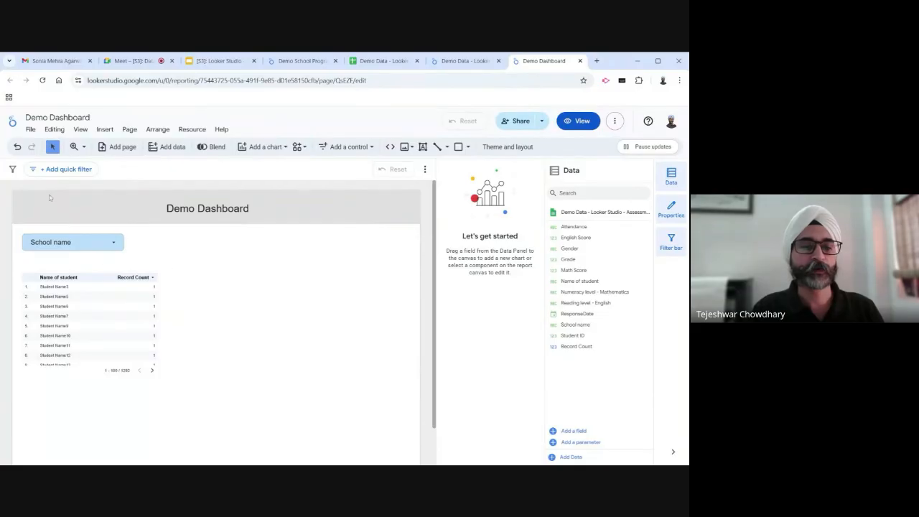
Narrow the School name drop-down from its outer edge so it fits closely around its label and arrow
click(99, 244)
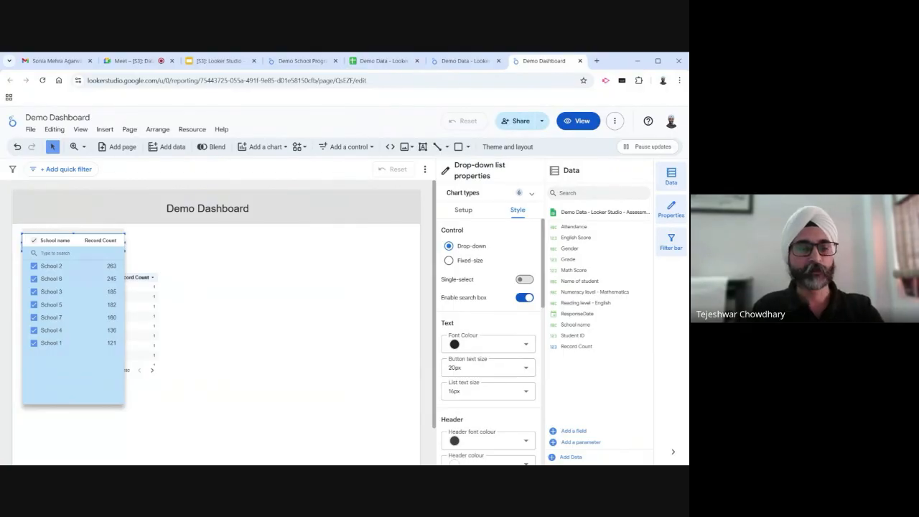
click(130, 248)
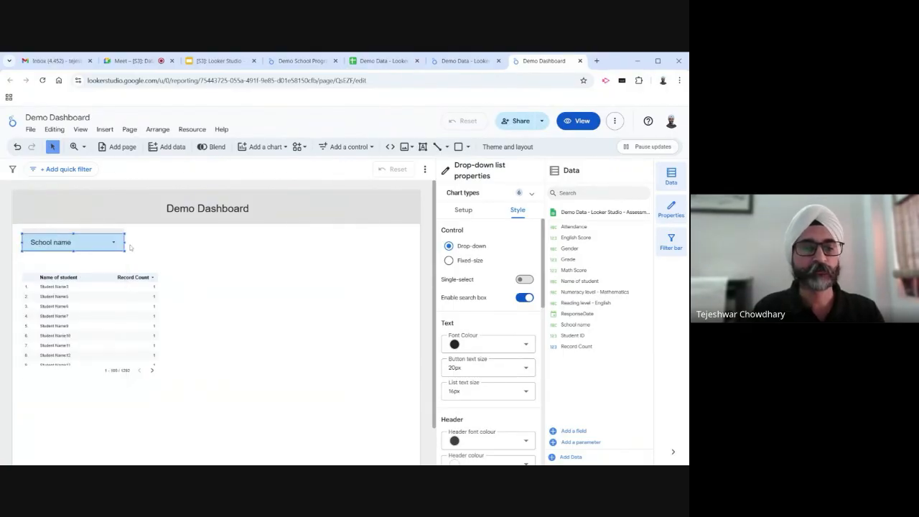
drag(125, 243, 92, 242)
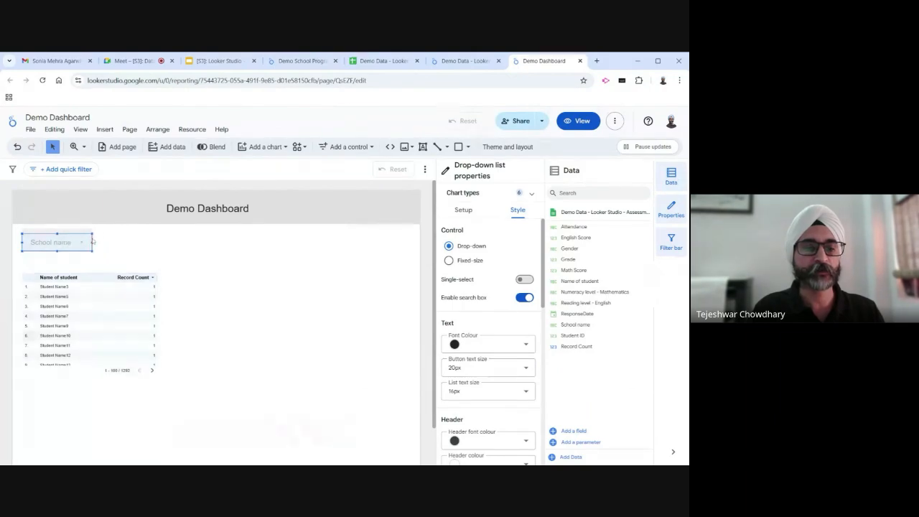
click(149, 247)
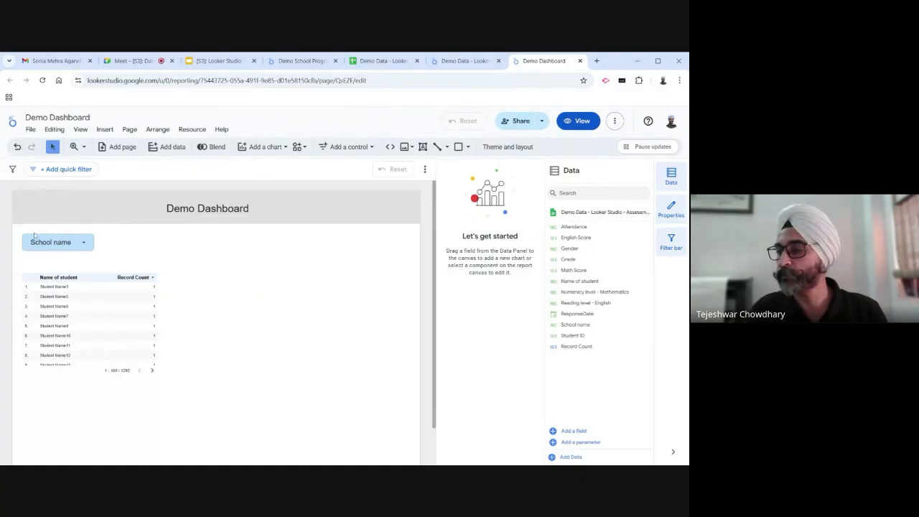
Copy the School name drop-down, paste it, and place the copy in line beside the original
right_click(91, 242)
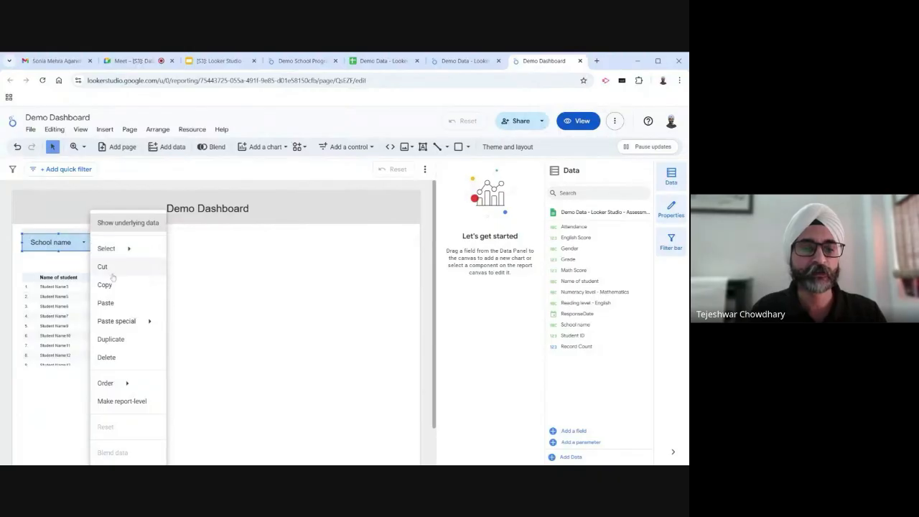
click(112, 285)
right_click(148, 246)
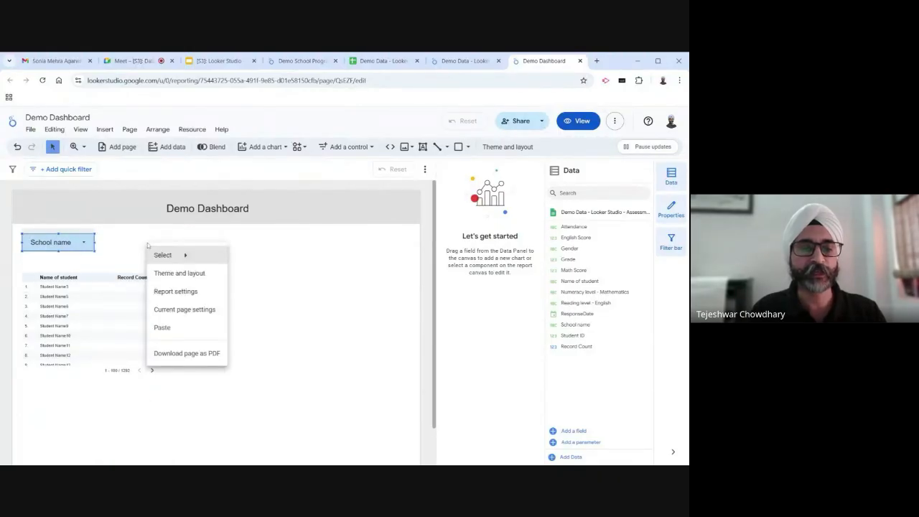
click(164, 327)
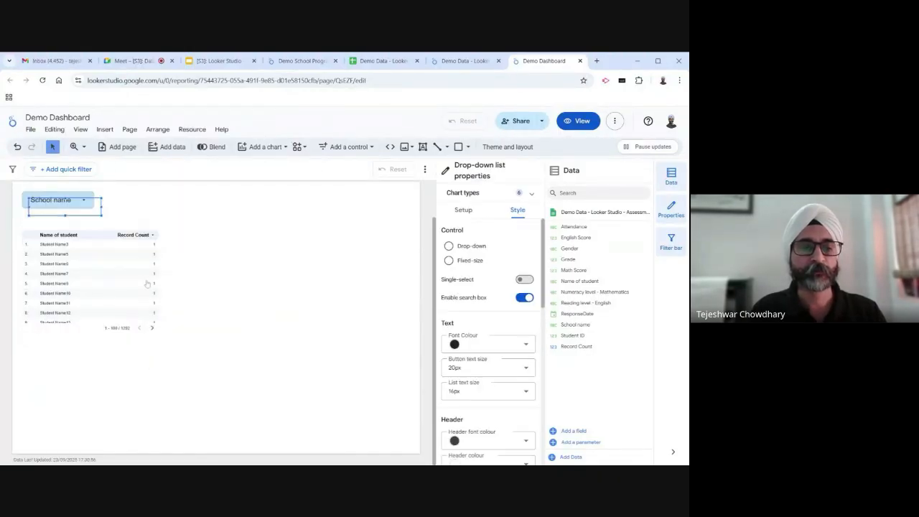
drag(74, 215, 159, 208)
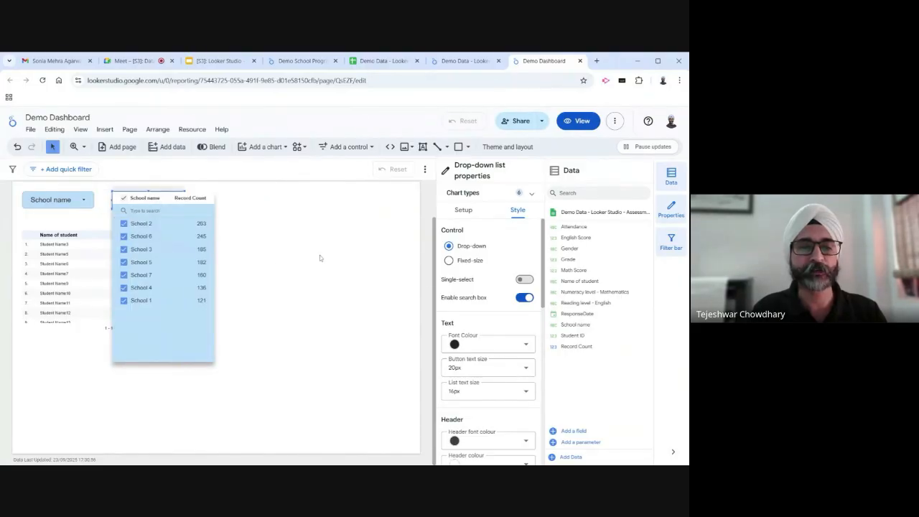
Change the copied drop-down's control field to Grade and check the grades it offers
click(465, 212)
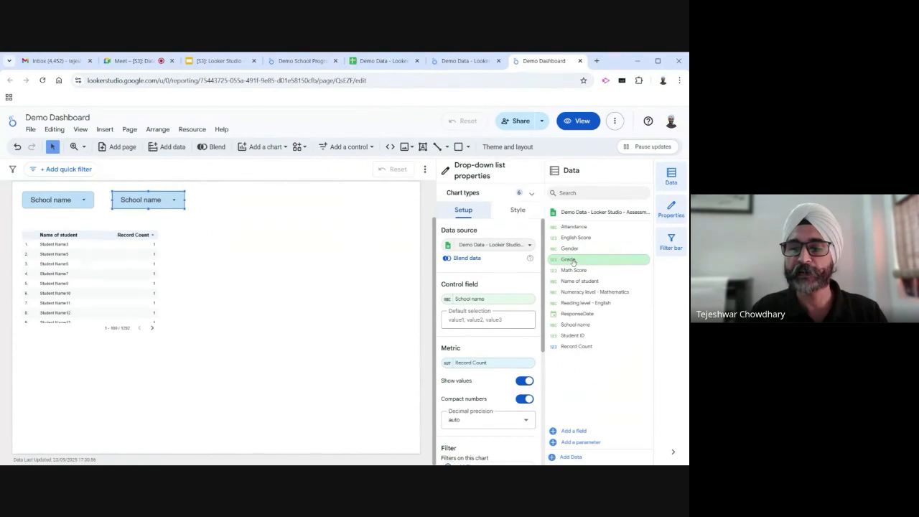
drag(573, 263, 484, 309)
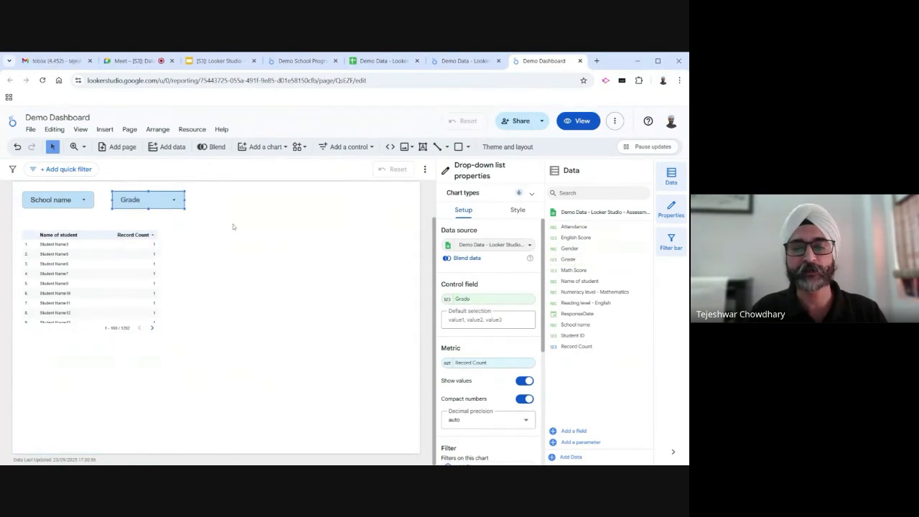
click(171, 202)
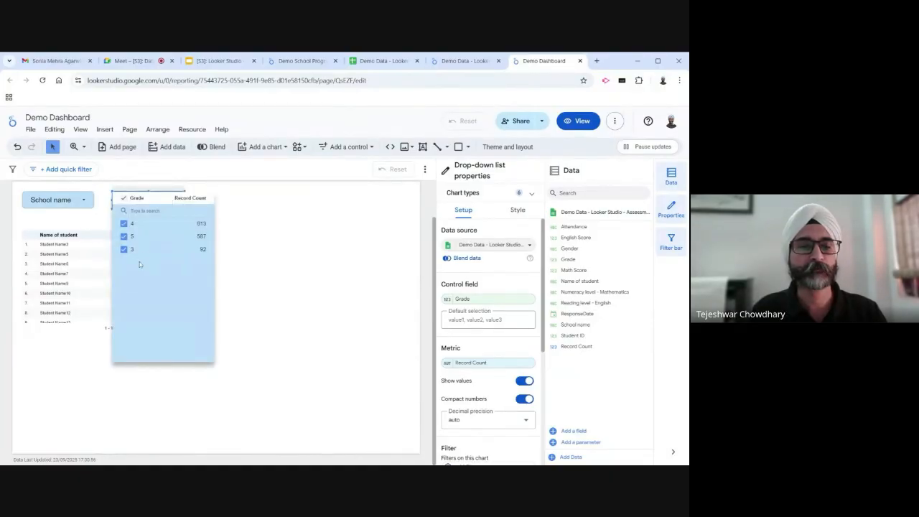
click(264, 208)
Place another pasted copy of the drop-down beside Grade and set its control field to Gender
drag(86, 203, 250, 204)
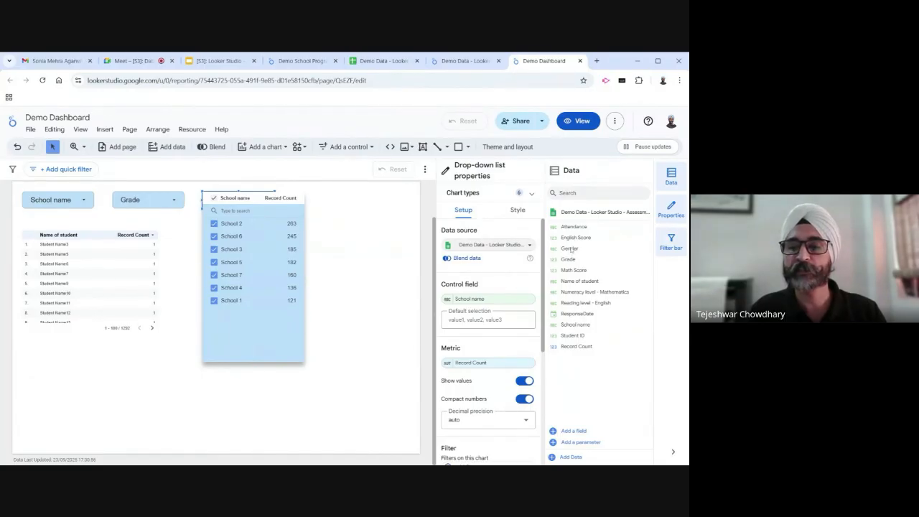
drag(571, 248, 482, 300)
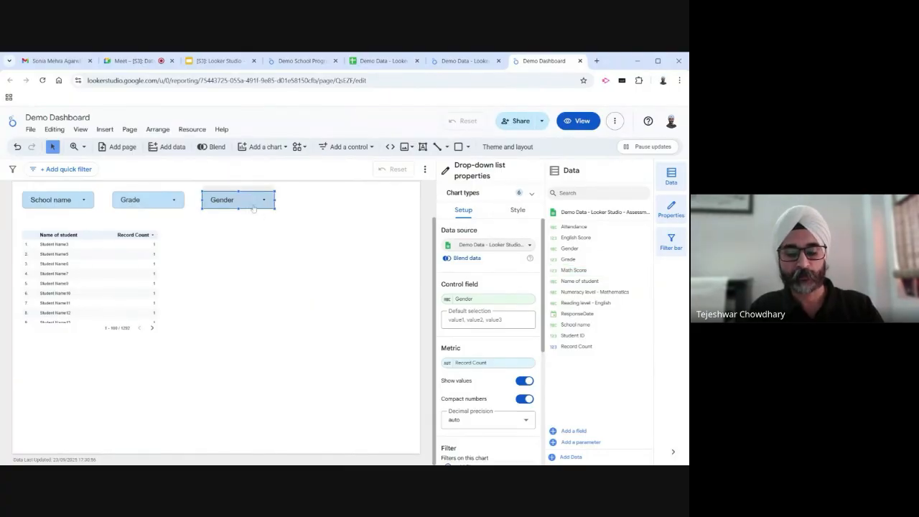
Paste a fourth drop-down beside Gender, set its control field to Math Score, and check its options
key(ctrl+v)
drag(94, 220, 345, 200)
click(343, 199)
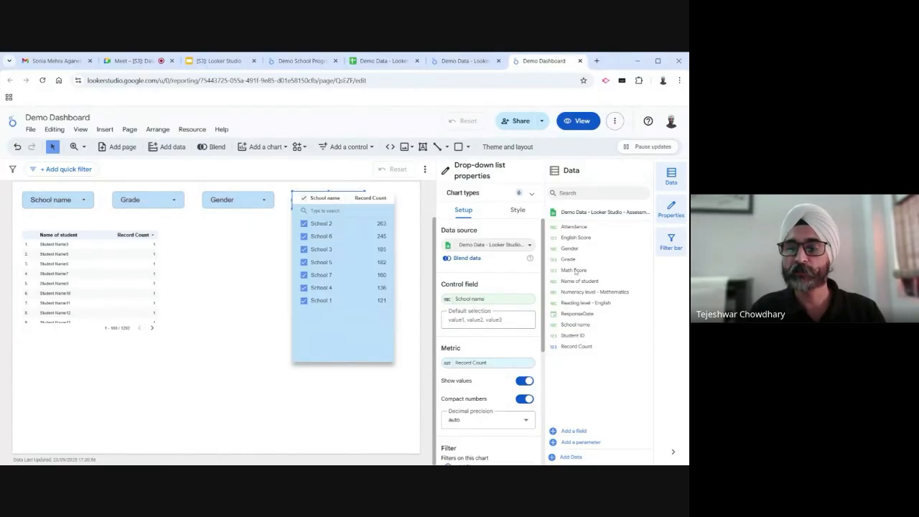
drag(575, 271, 474, 301)
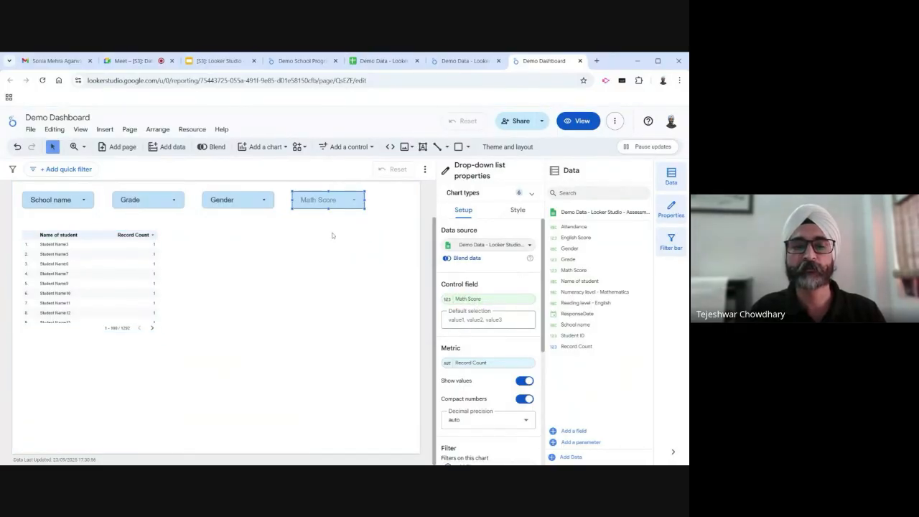
click(348, 204)
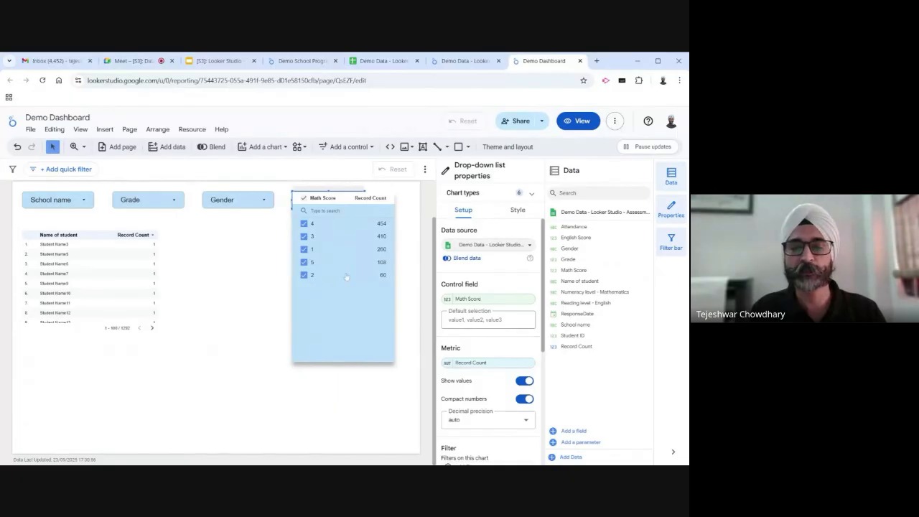
click(263, 255)
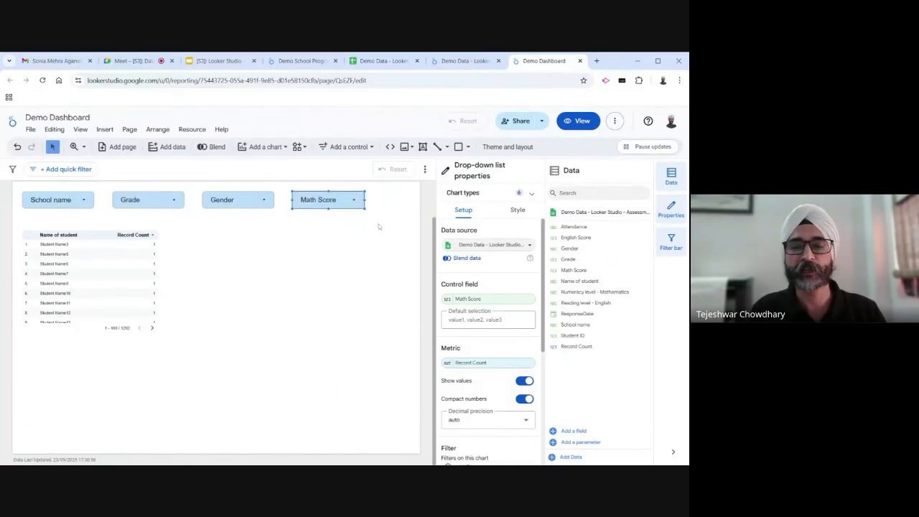
Delete the Name of student table below the filter controls
click(150, 230)
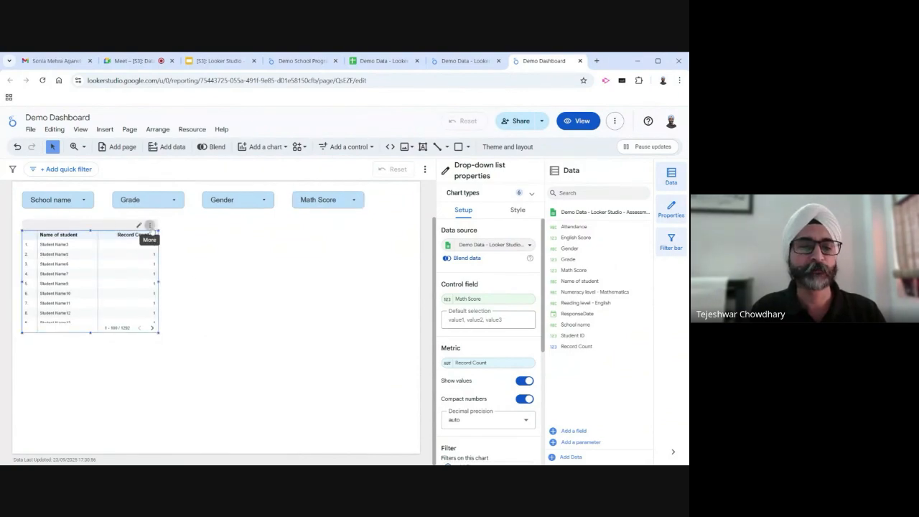
click(150, 227)
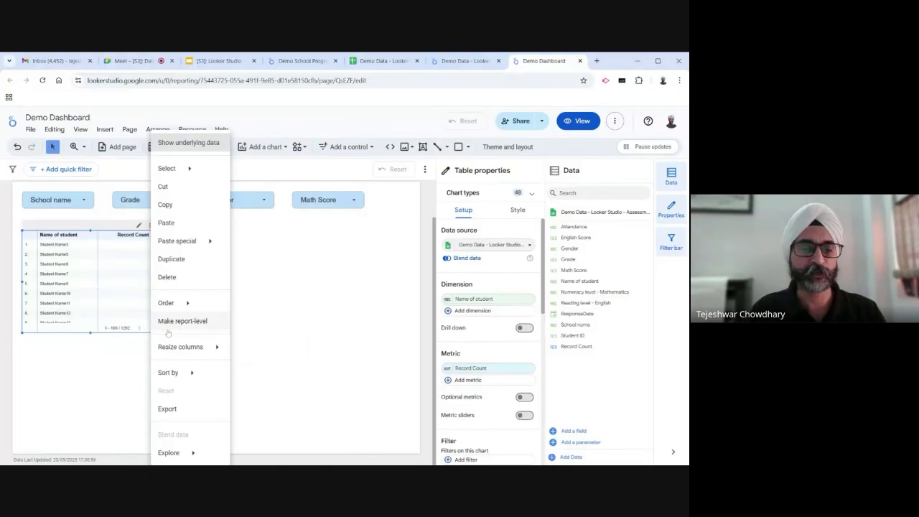
mouse_move(172, 243)
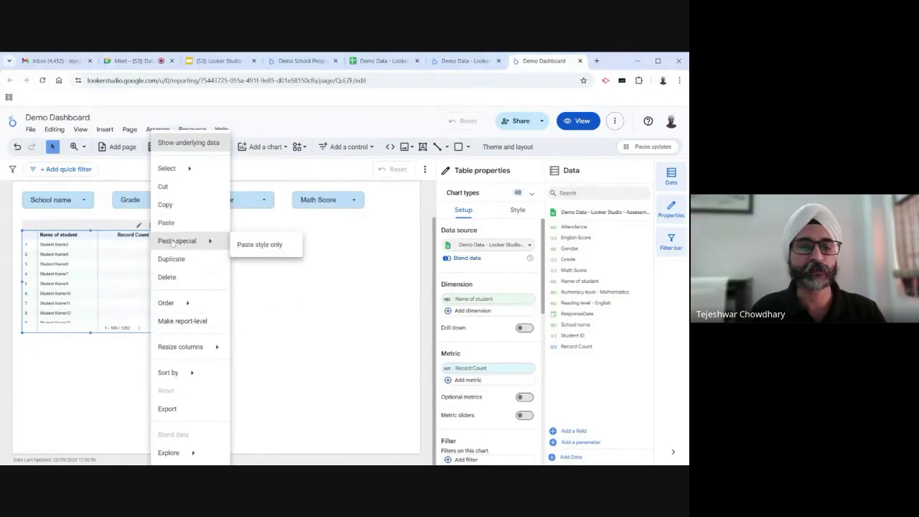
click(169, 277)
scroll(298, 306, up, 2)
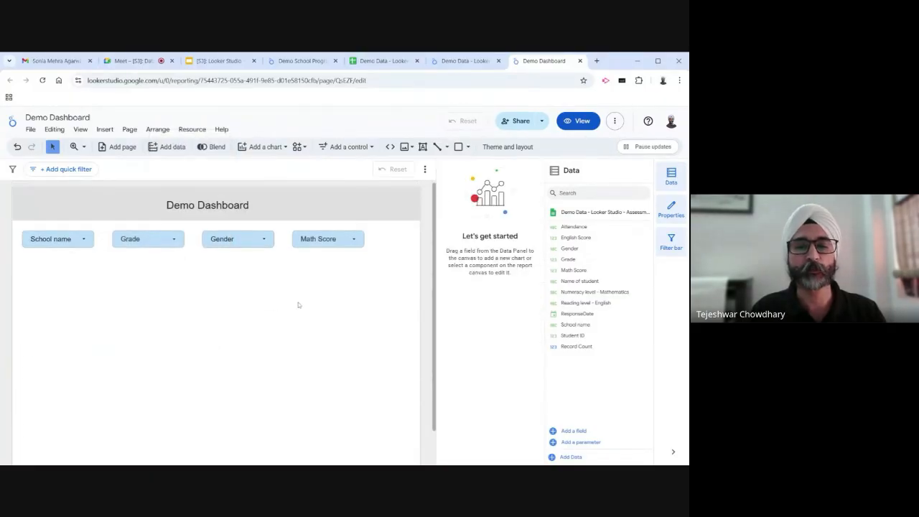
scroll(298, 306, down, 2)
scroll(298, 306, up, 2)
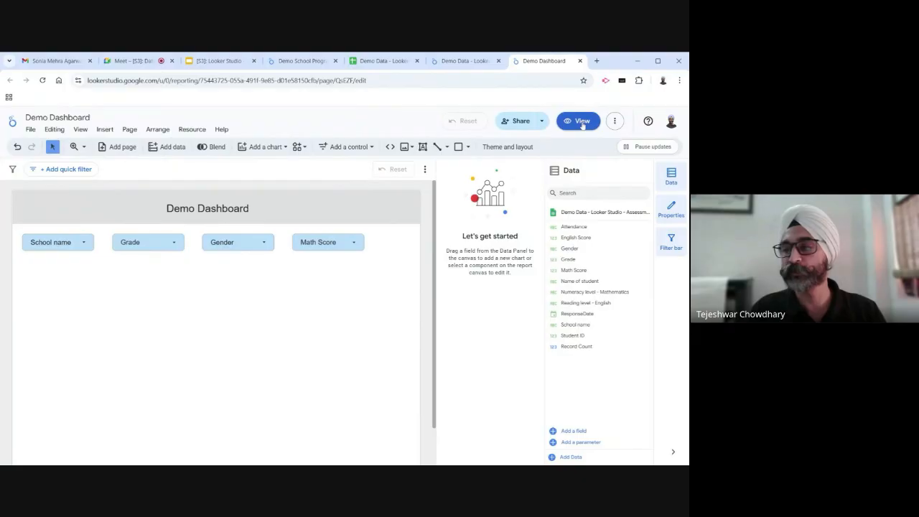
Preview the report in view mode and check the School name, Grade, Gender and Math Score drop-down lists
click(582, 122)
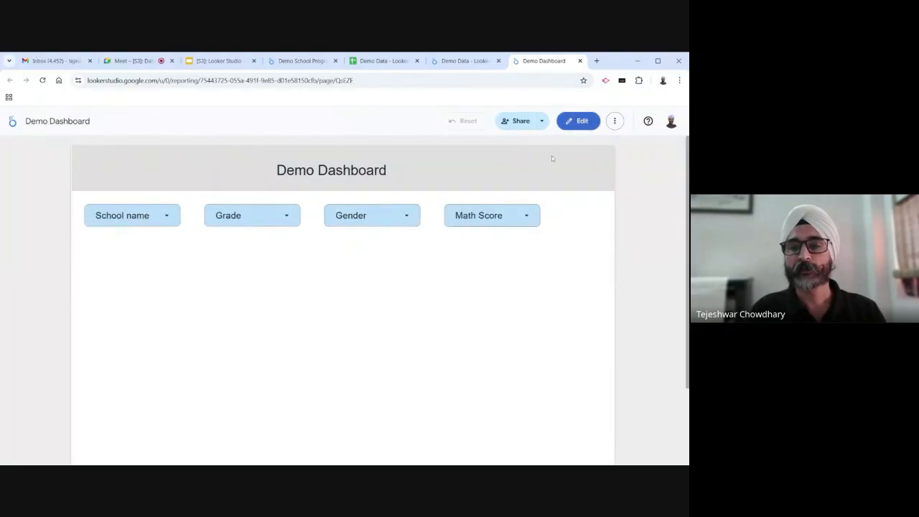
scroll(293, 339, down, 3)
scroll(293, 339, up, 2)
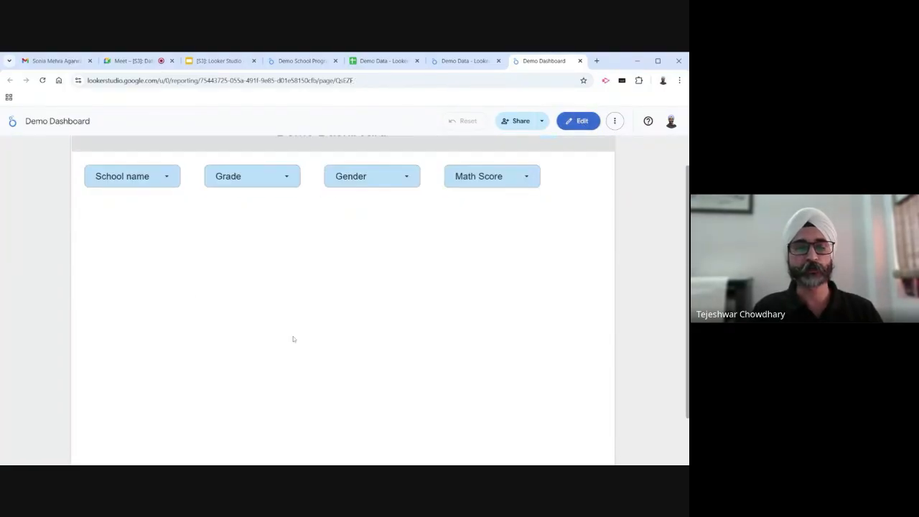
scroll(293, 339, up, 1)
click(158, 219)
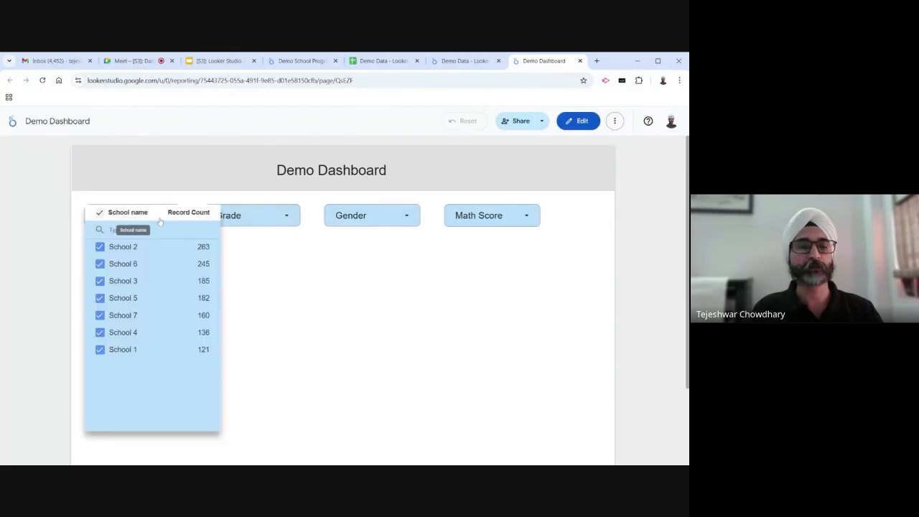
click(268, 222)
click(399, 217)
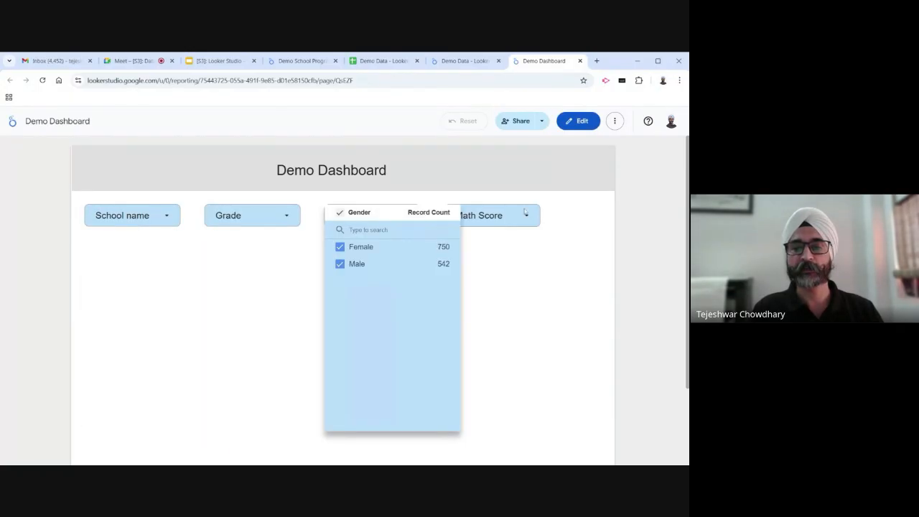
click(524, 219)
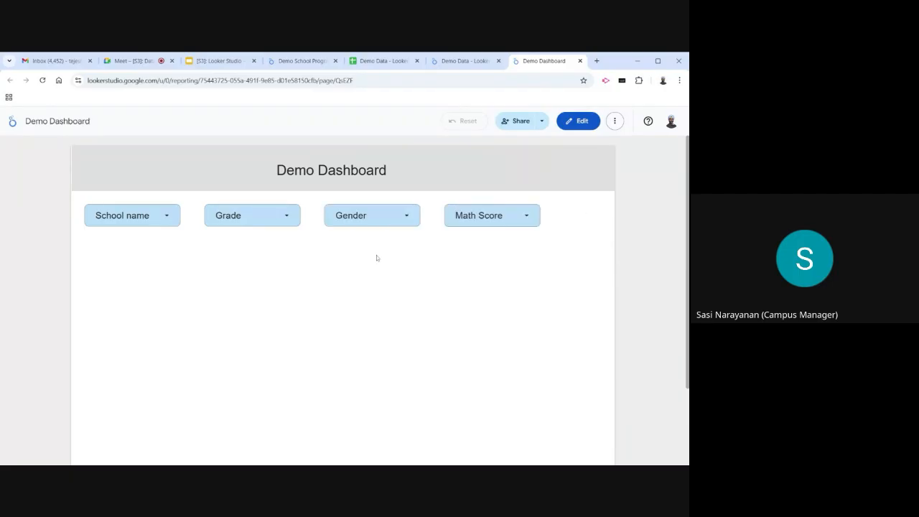
Return the report to edit mode and add a gauge chart below the School name filter
click(581, 121)
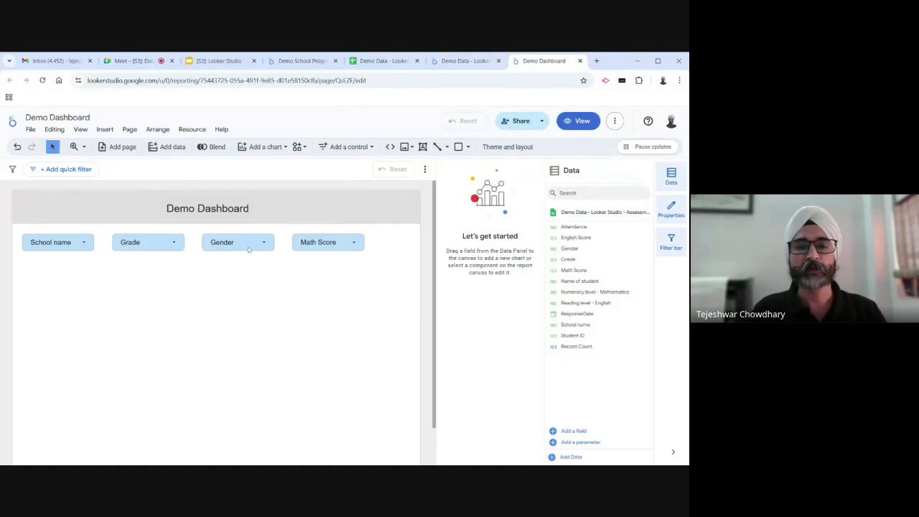
click(280, 148)
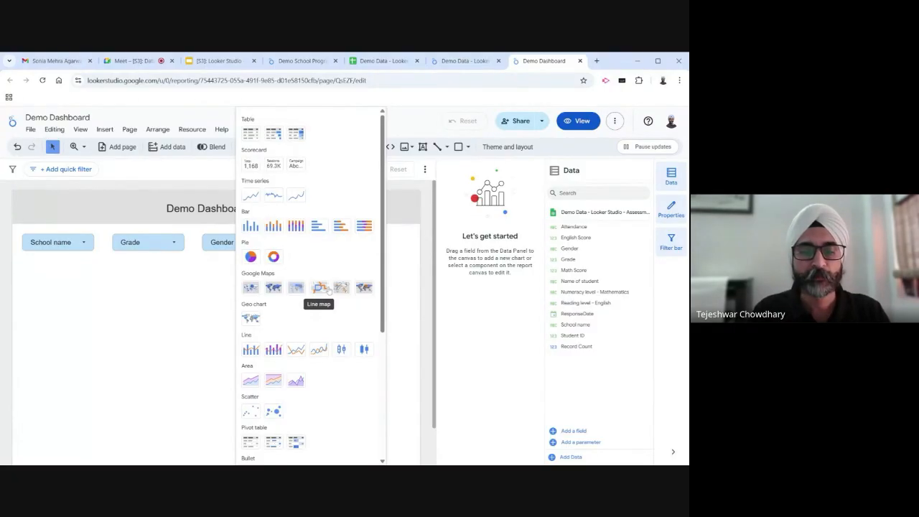
drag(387, 249, 374, 371)
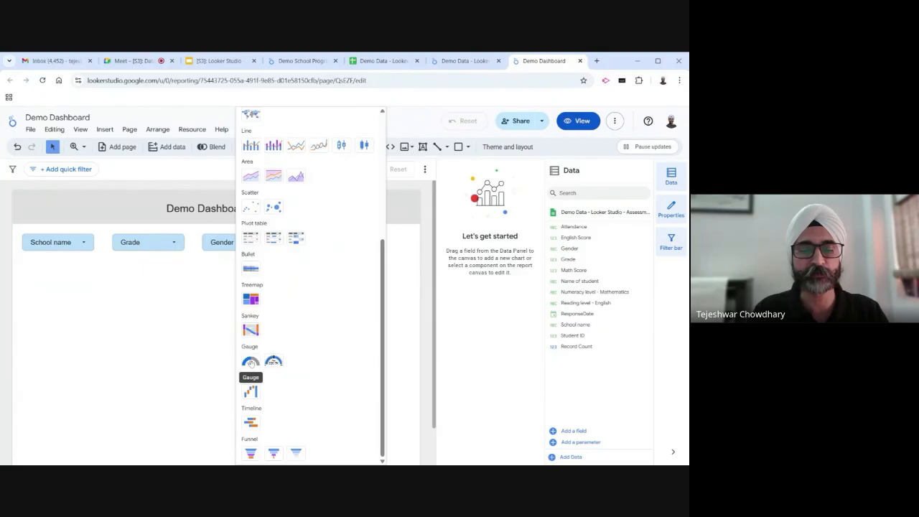
click(250, 363)
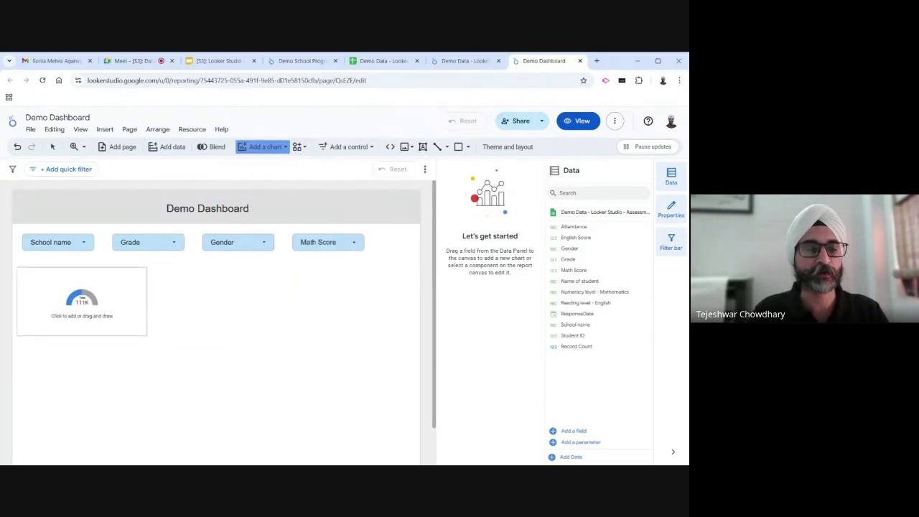
click(86, 301)
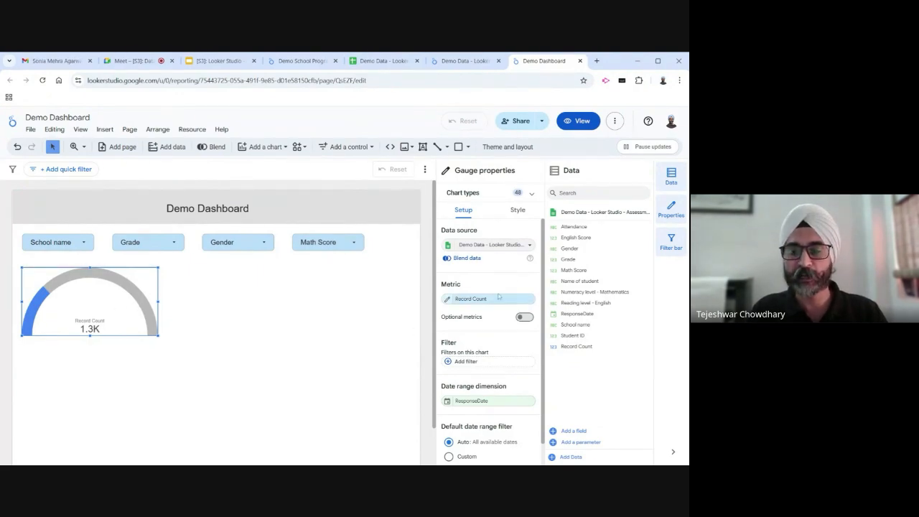
Review the gauge's data setup and turn on its chart title in the style settings
scroll(482, 330, down, 1)
scroll(482, 331, up, 1)
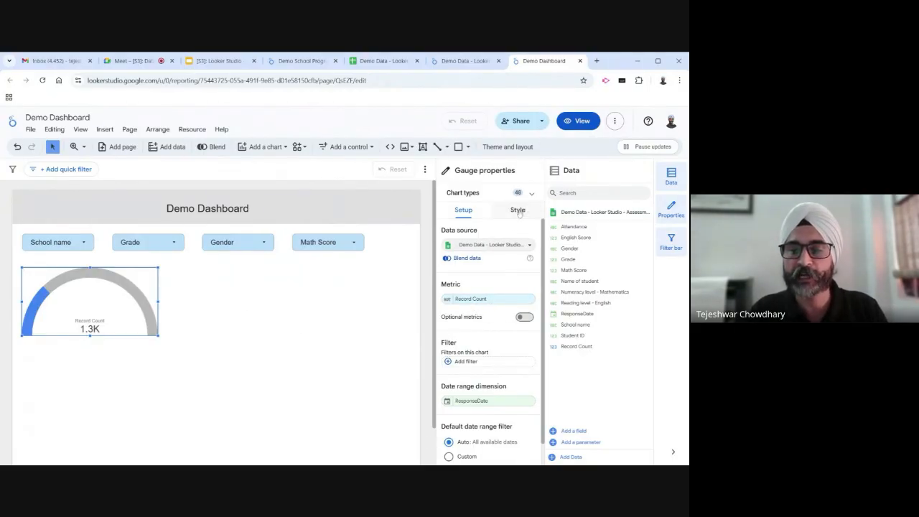
scroll(500, 351, down, 1)
scroll(503, 359, up, 1)
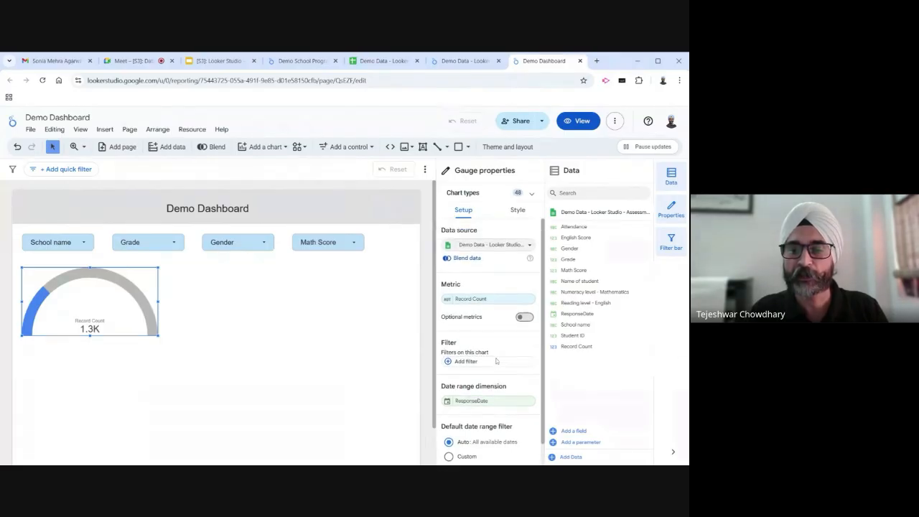
click(518, 211)
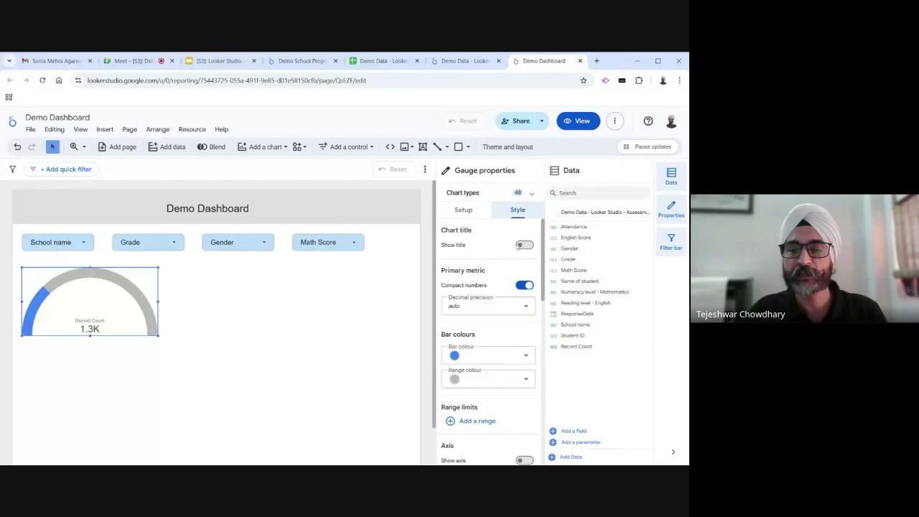
click(526, 246)
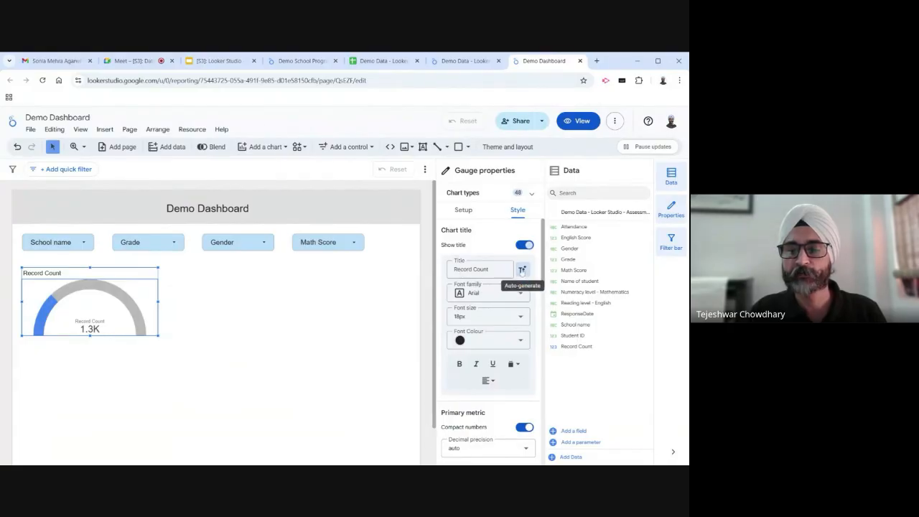
click(480, 270)
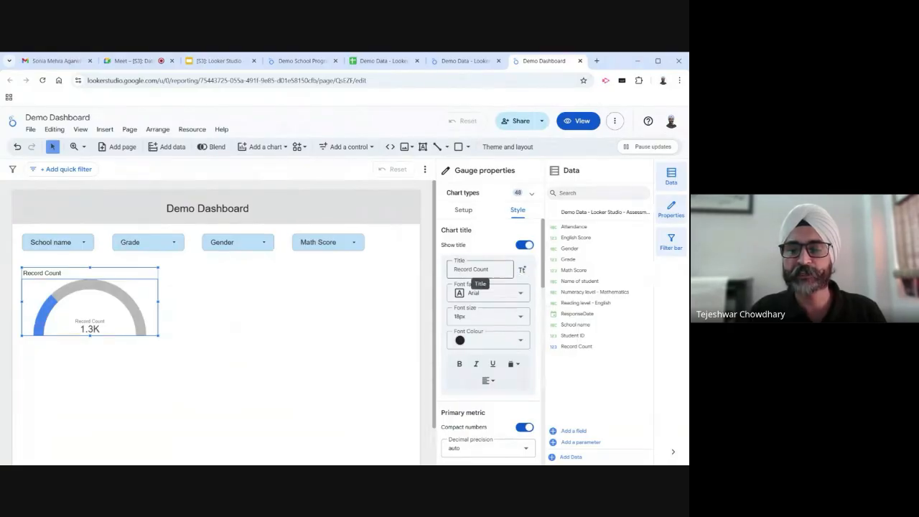
double_click(480, 269)
key(ctrl+a)
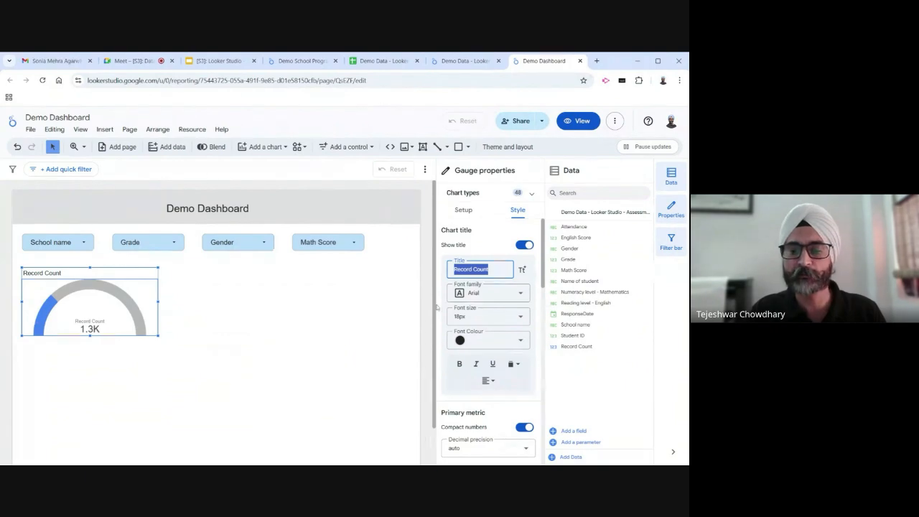
Set the gauge's range colour to light green
scroll(451, 316, down, 1)
scroll(450, 316, down, 1)
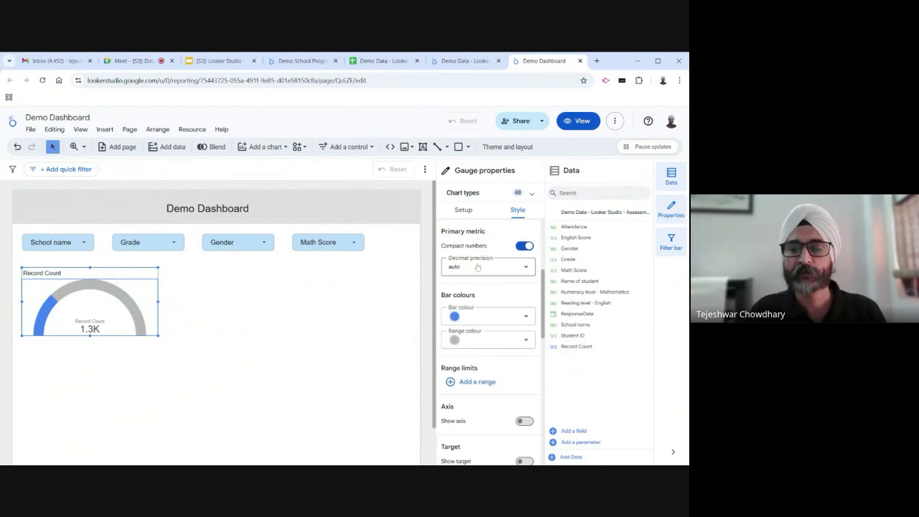
scroll(489, 284, down, 1)
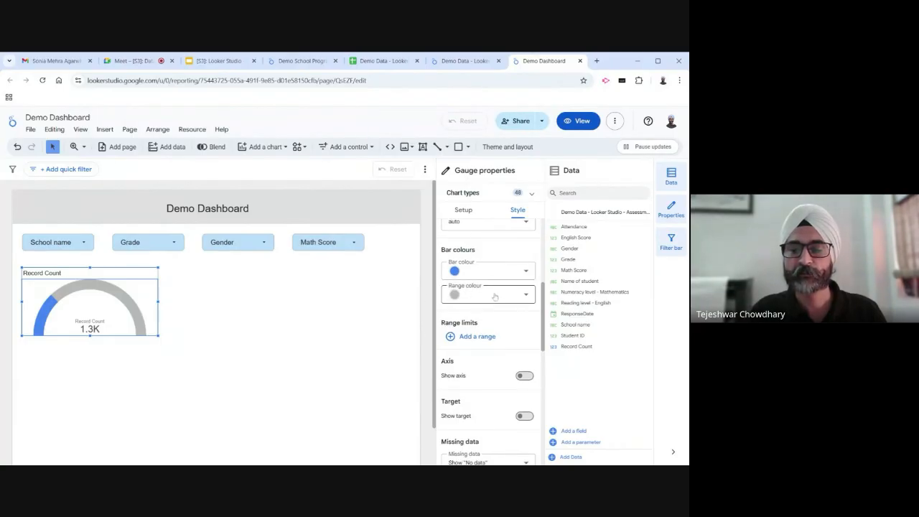
scroll(494, 297, down, 1)
scroll(489, 296, up, 1)
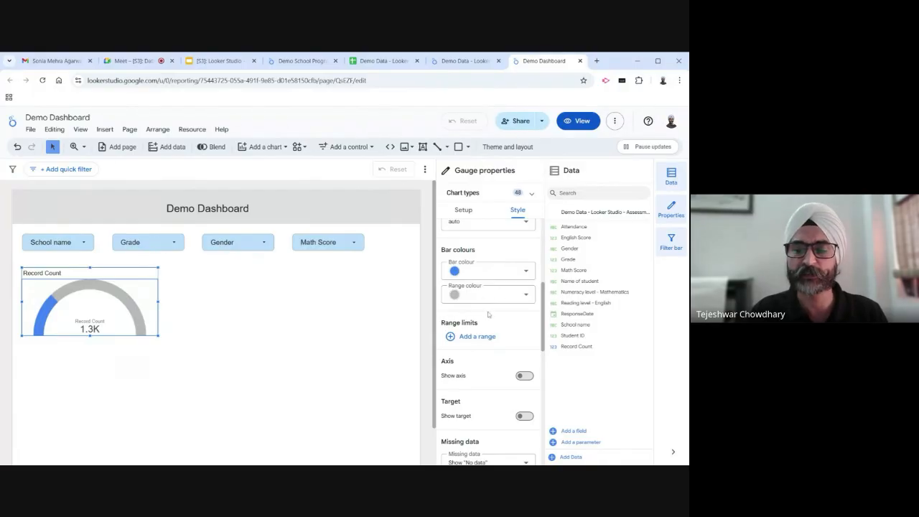
scroll(459, 309, up, 1)
scroll(485, 314, down, 1)
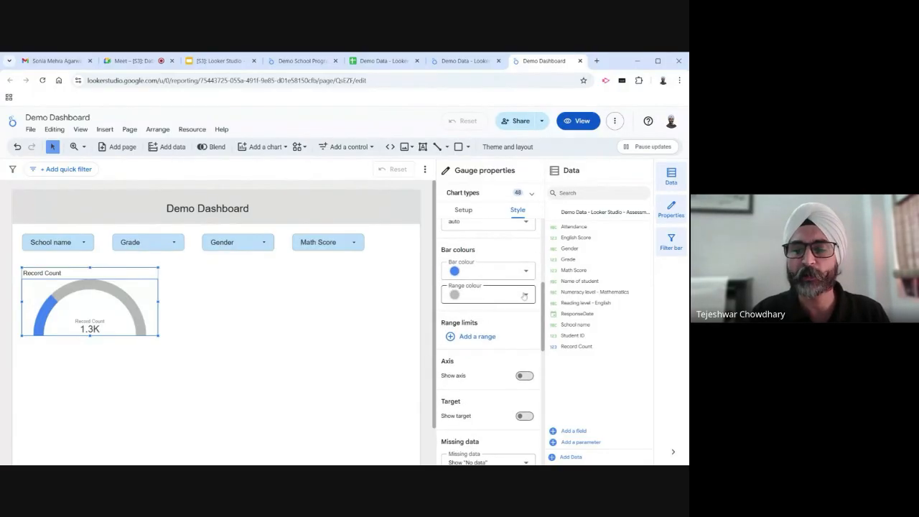
click(488, 295)
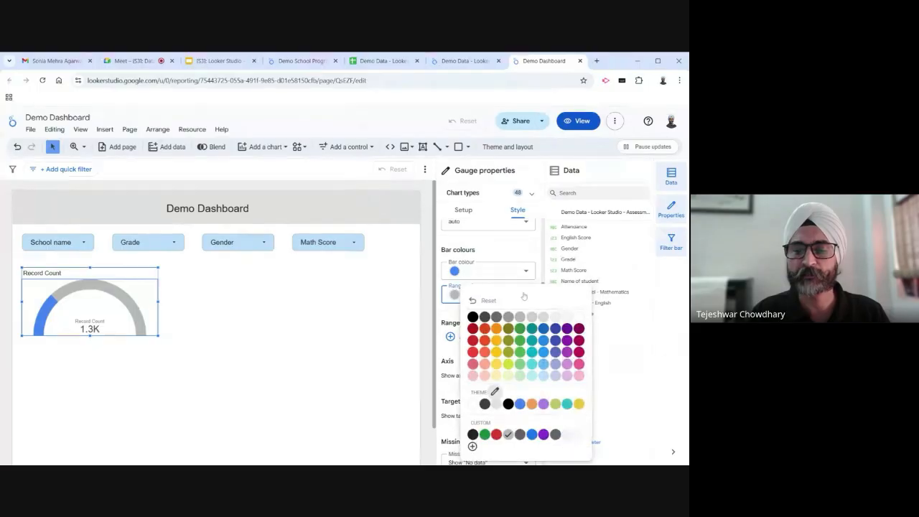
click(520, 352)
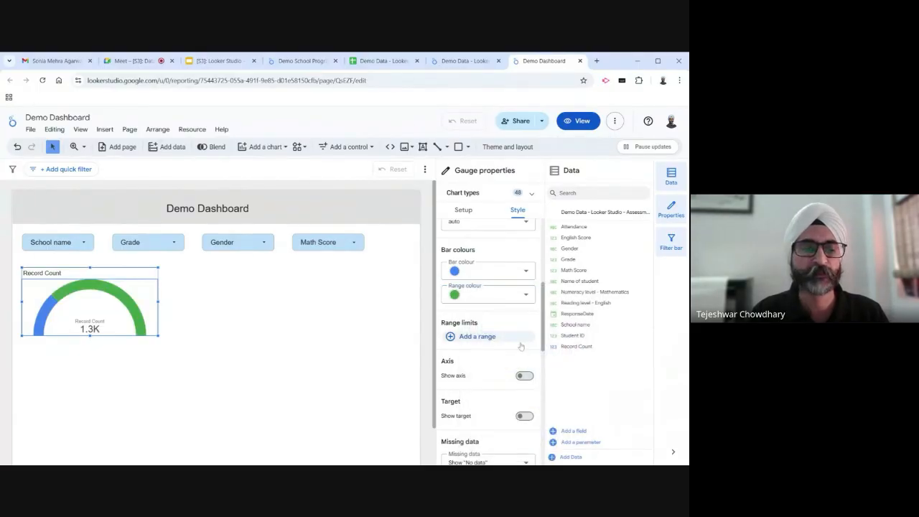
click(529, 297)
click(519, 364)
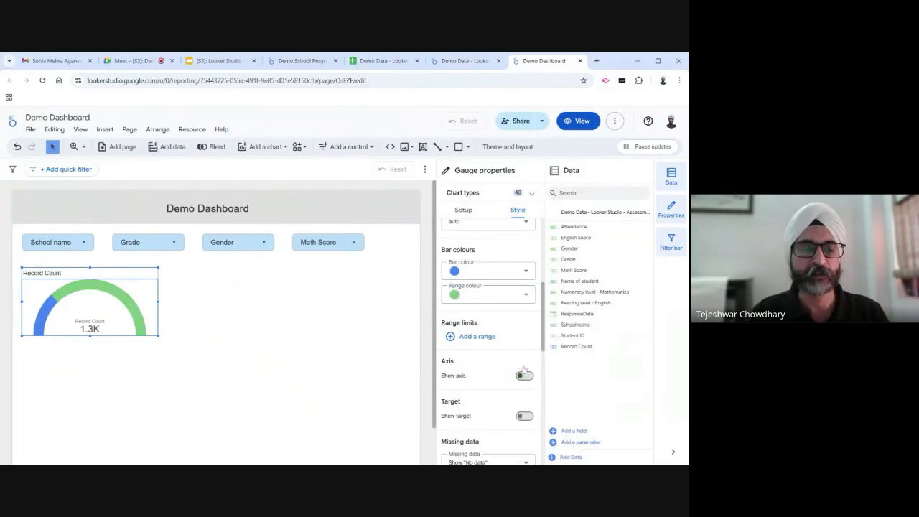
Add three range limits to the gauge with the values 500, 1000 and 1500
scroll(416, 341, down, 1)
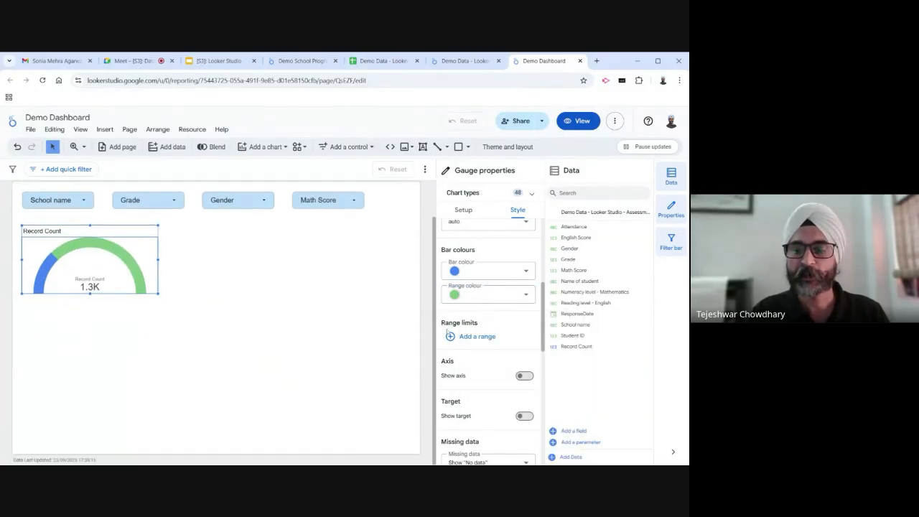
click(487, 336)
double_click(455, 367)
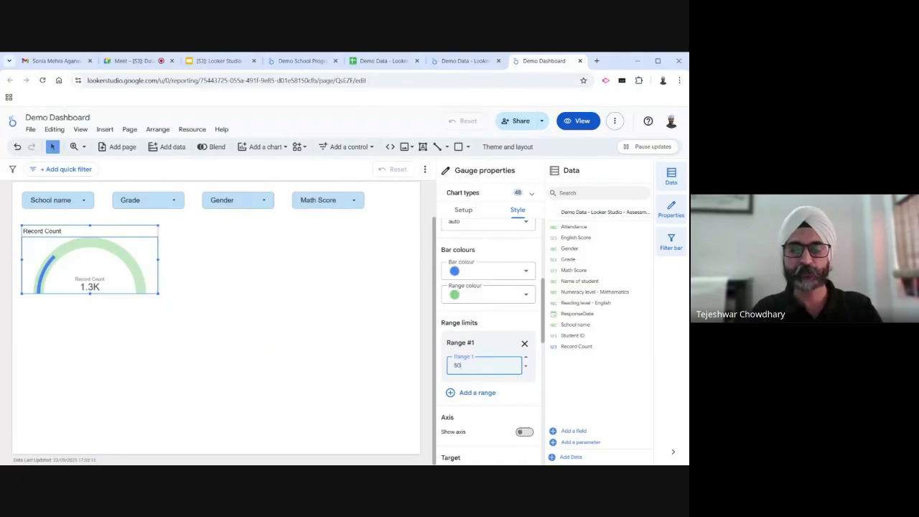
click(474, 393)
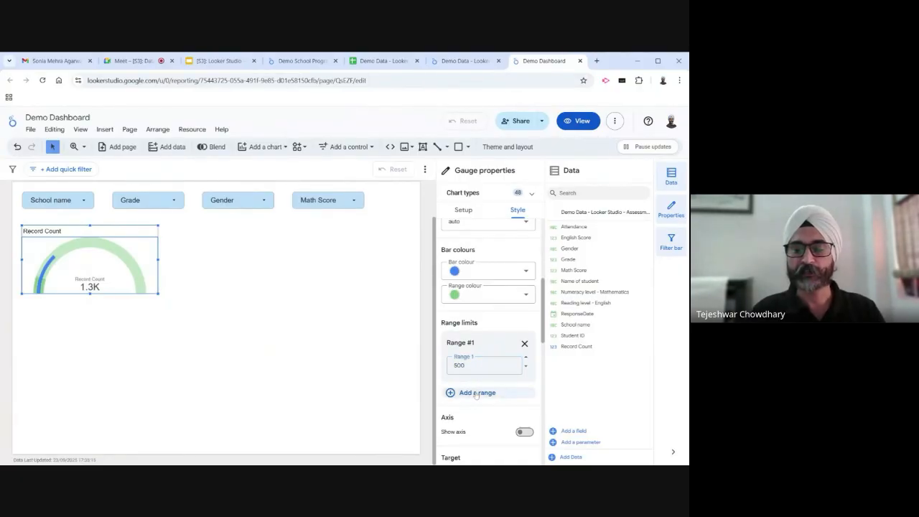
click(476, 417)
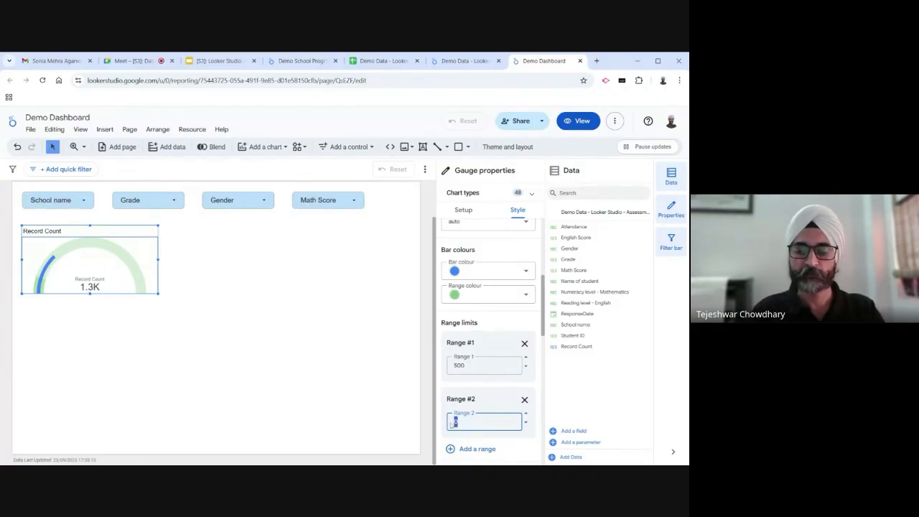
text(1000)
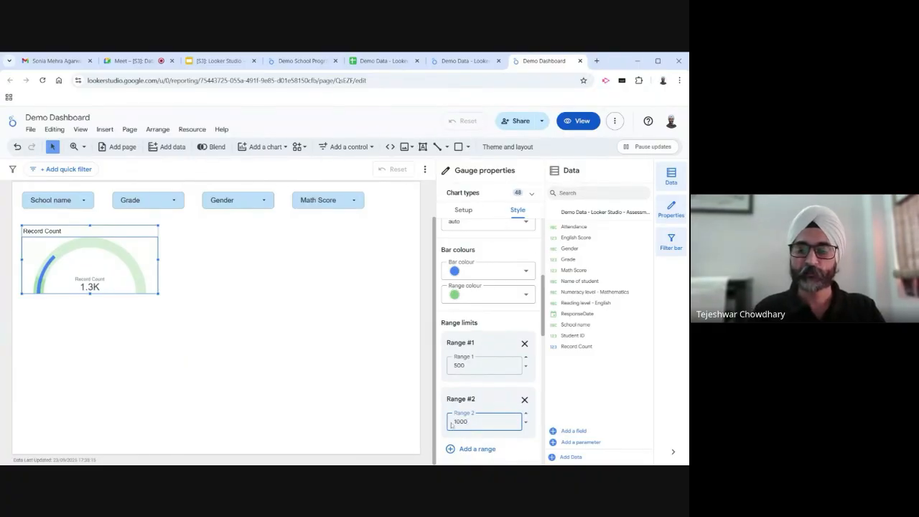
click(477, 449)
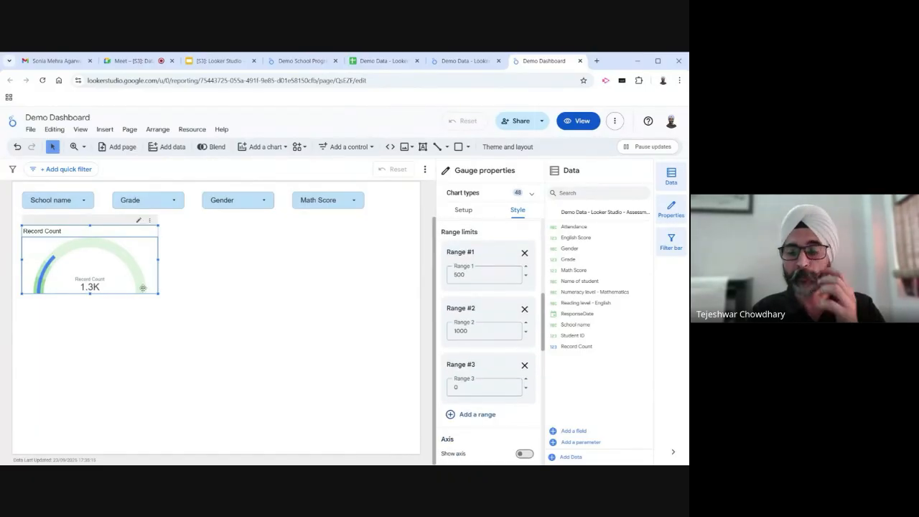
click(465, 389)
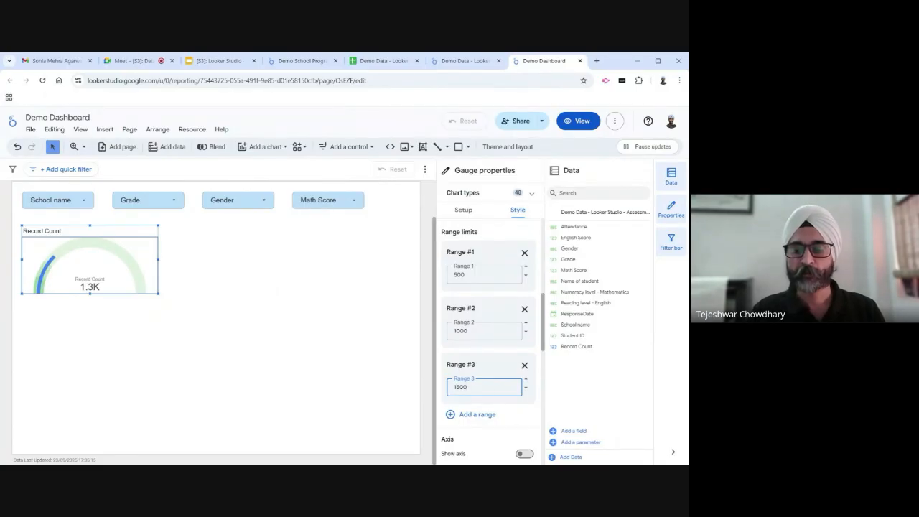
click(495, 437)
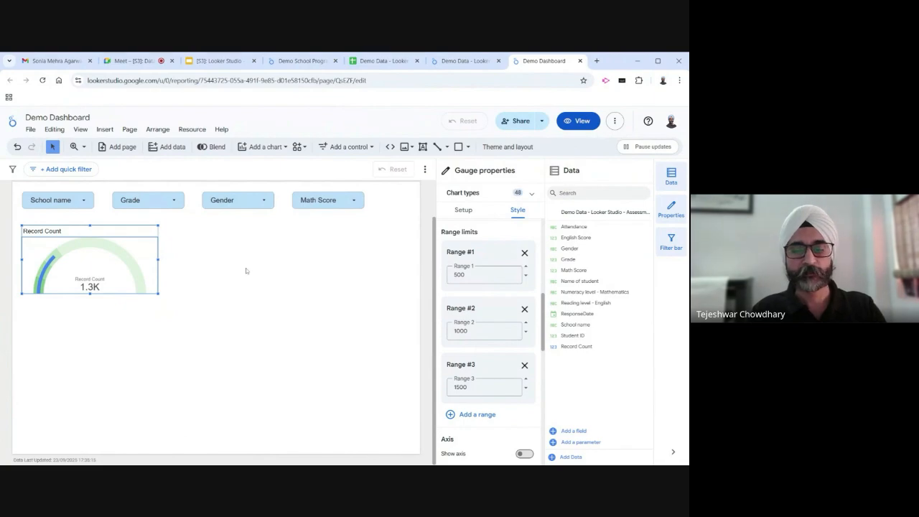
Show the gauge's axis and set the axis maximum to 2000
scroll(509, 400, down, 3)
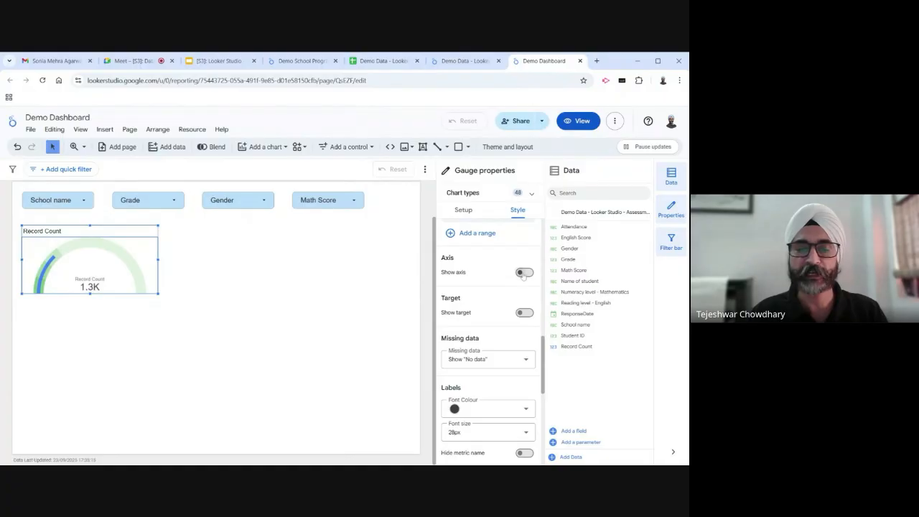
click(525, 274)
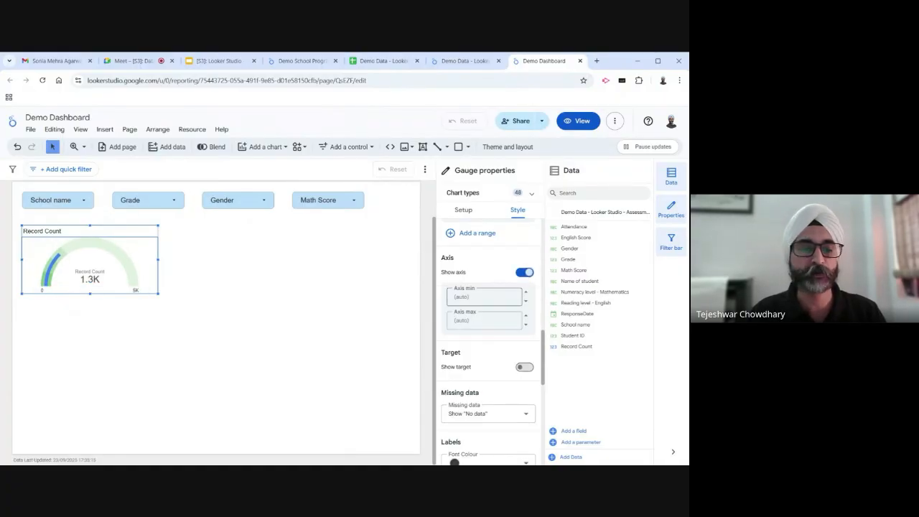
click(478, 325)
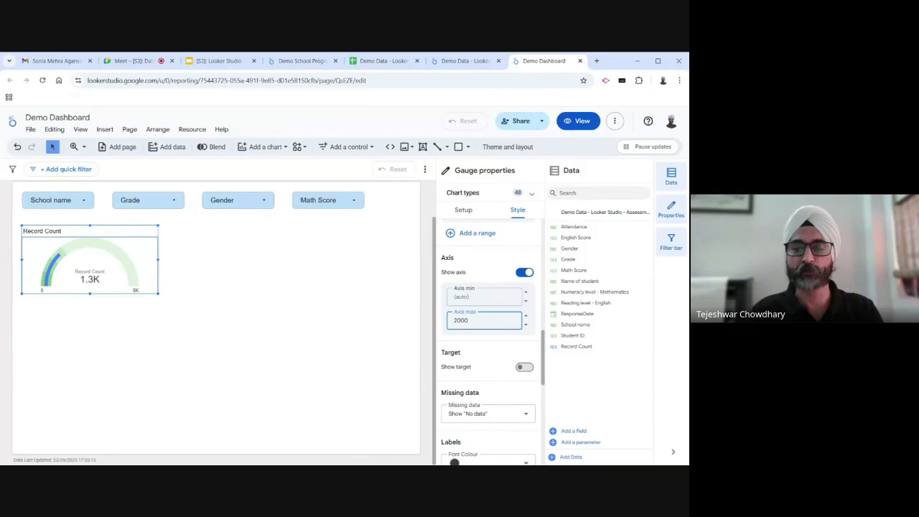
text(2000)
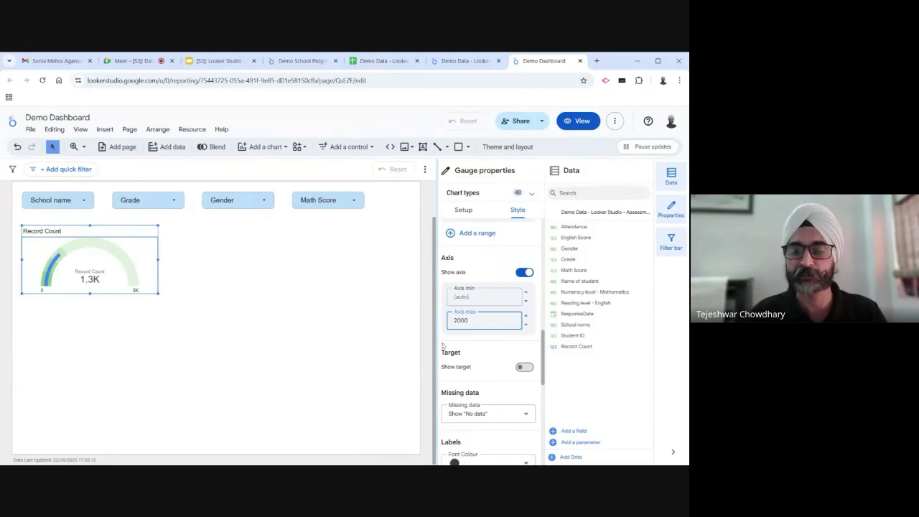
click(489, 351)
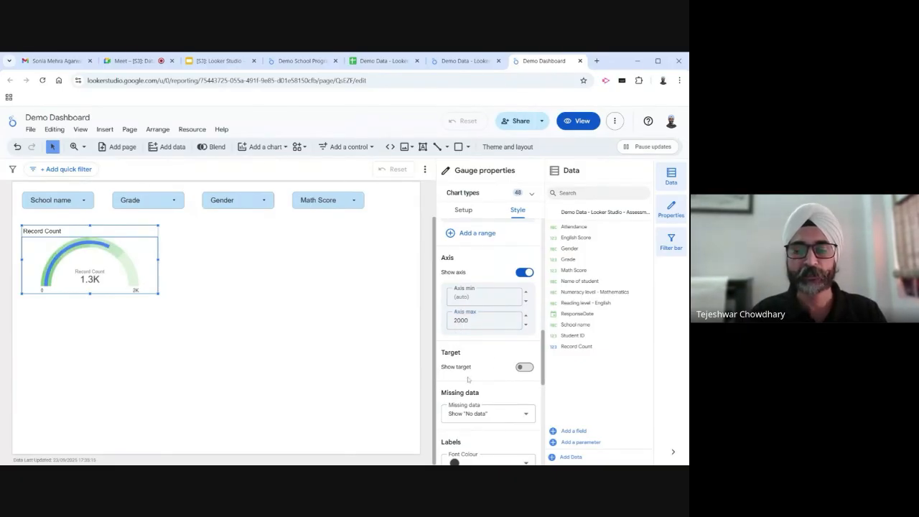
Show a target on the gauge and set the target value to 1300
click(526, 367)
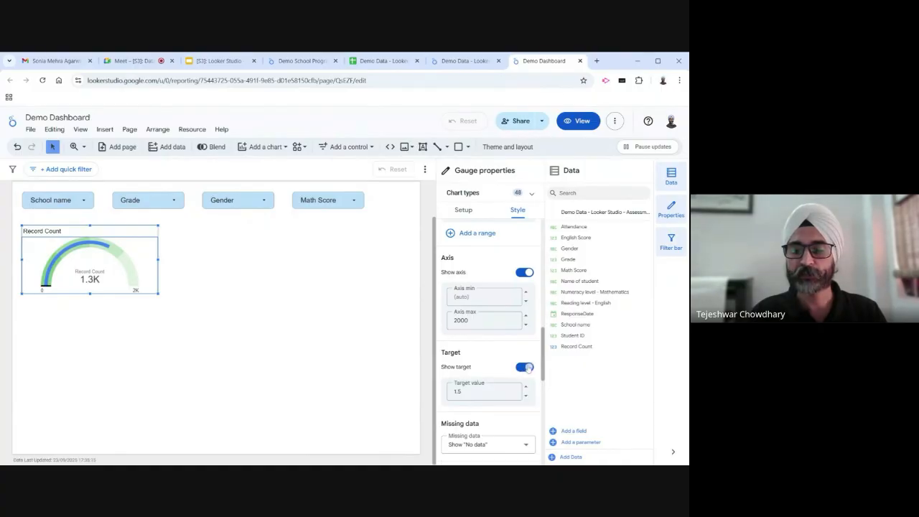
drag(471, 392, 437, 396)
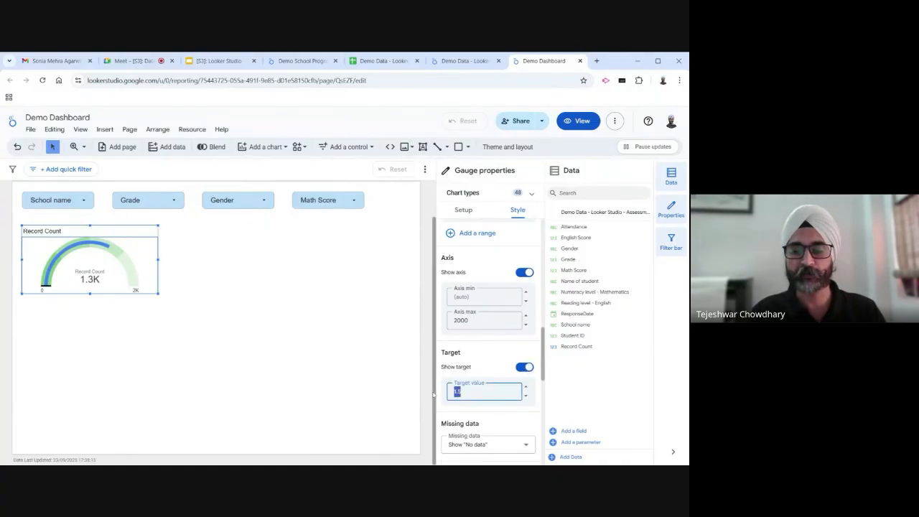
text(1300)
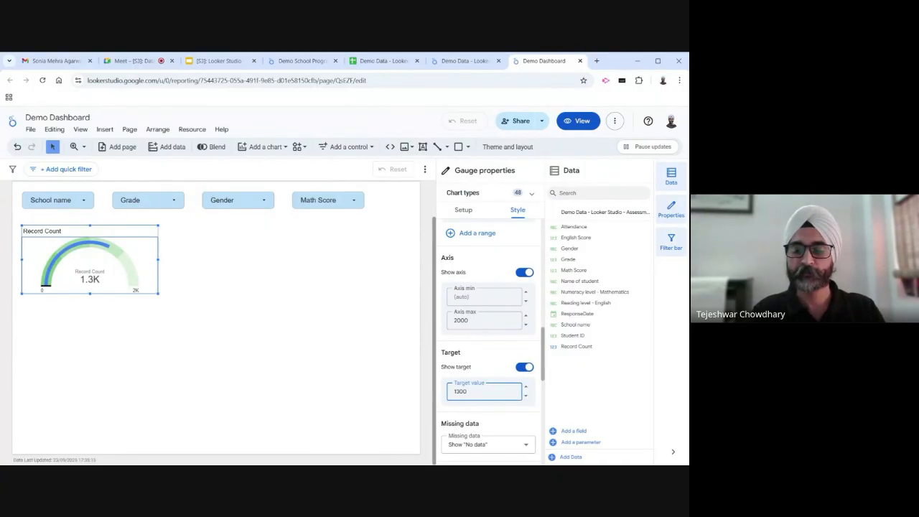
scroll(523, 374, down, 1)
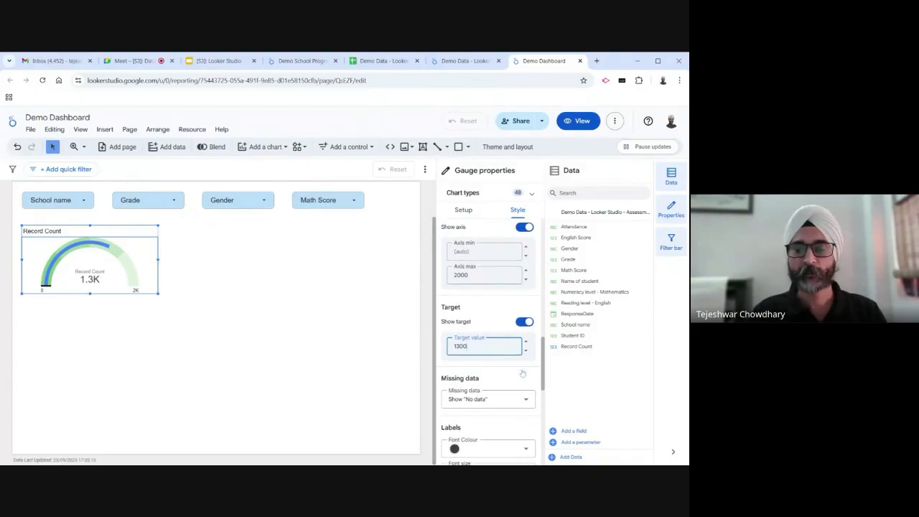
Apply the target value of 1300 to the gauge
click(522, 374)
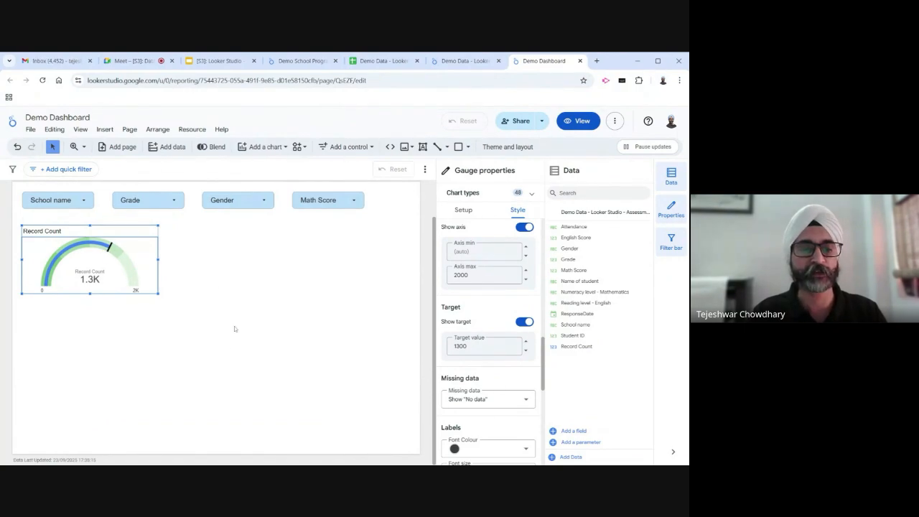
Try hiding the metric name in the gauge's labels
scroll(482, 384, down, 4)
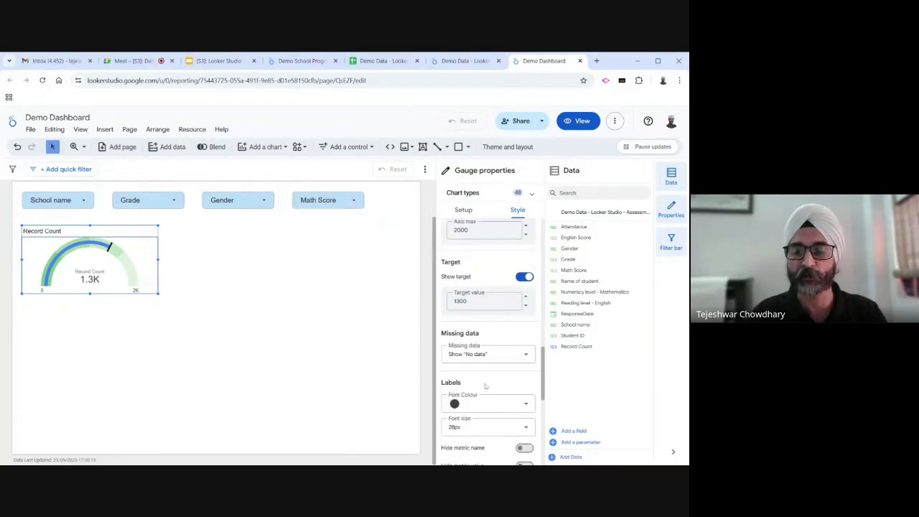
scroll(487, 360, down, 1)
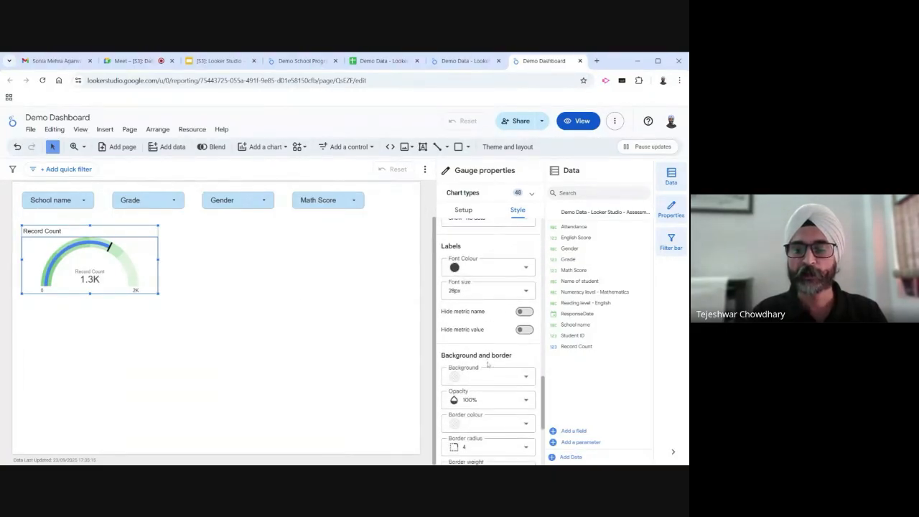
scroll(503, 337, down, 2)
scroll(503, 337, up, 2)
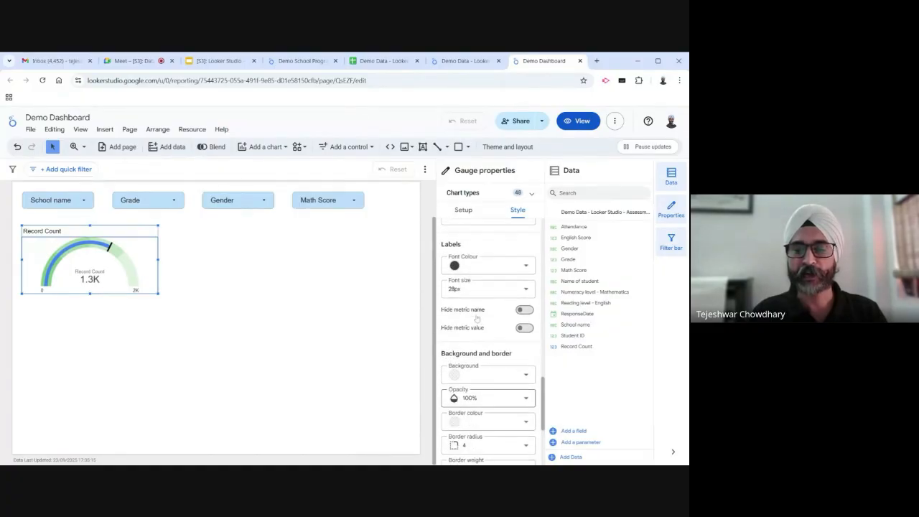
click(525, 311)
click(525, 311)
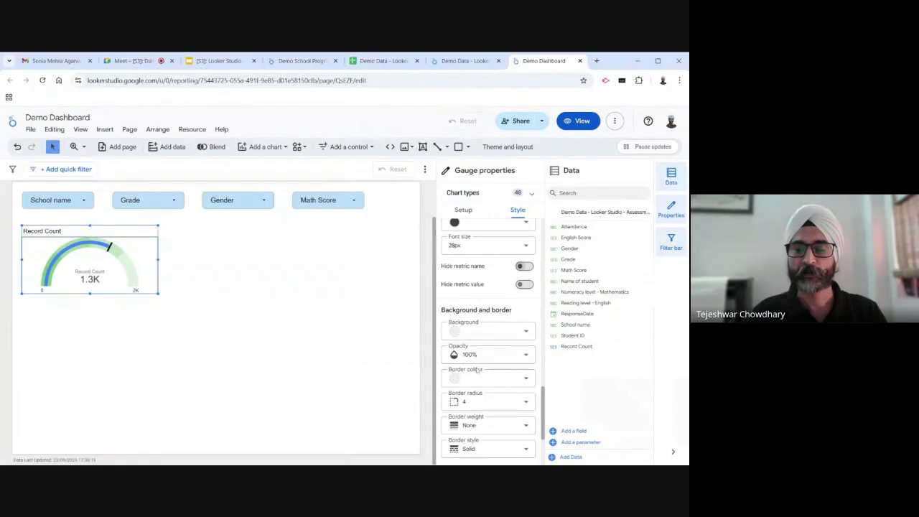
Give the gauge a grey border with a border radius of 10
scroll(477, 370, down, 3)
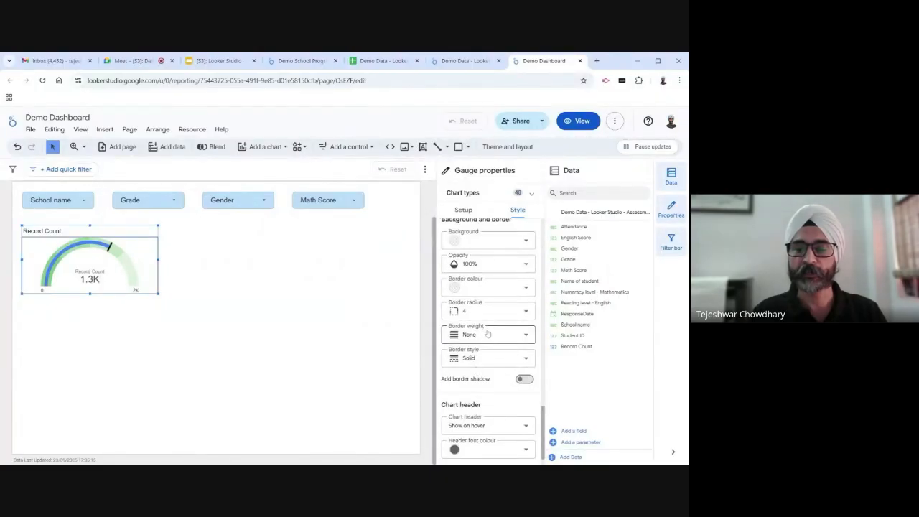
click(488, 289)
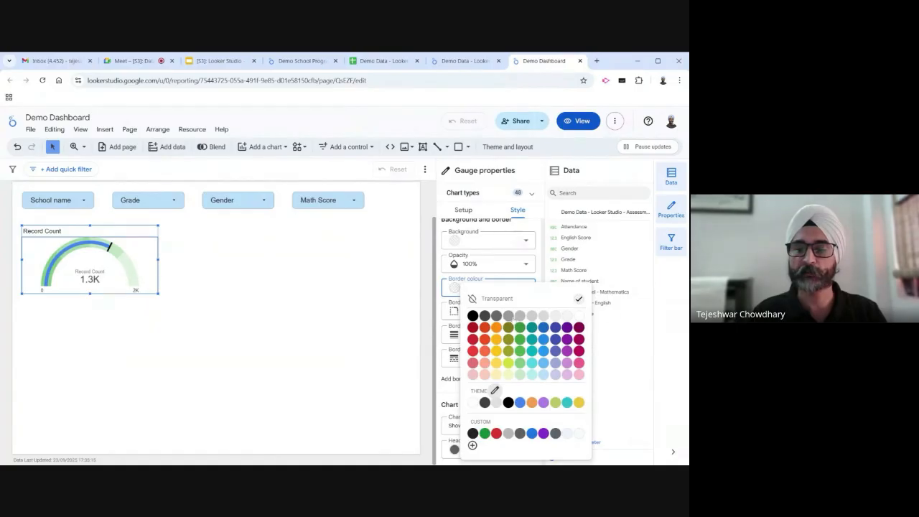
click(519, 315)
click(504, 314)
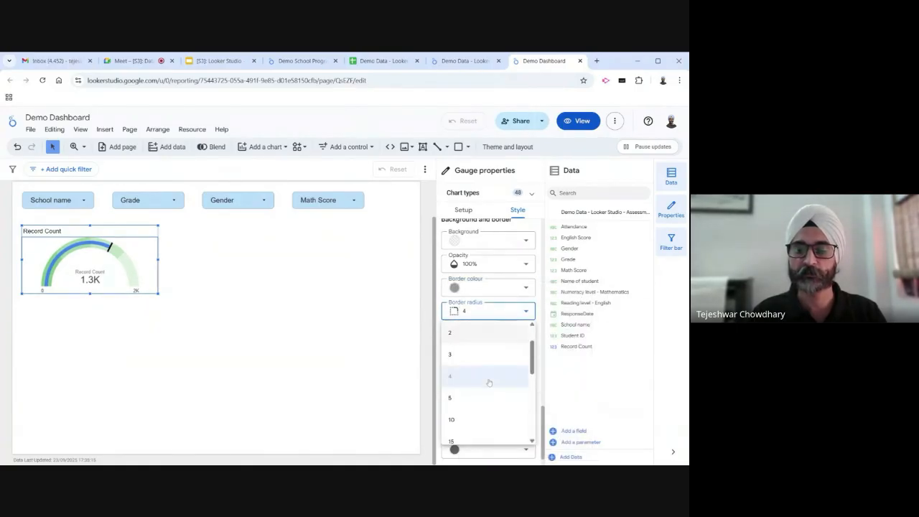
click(464, 420)
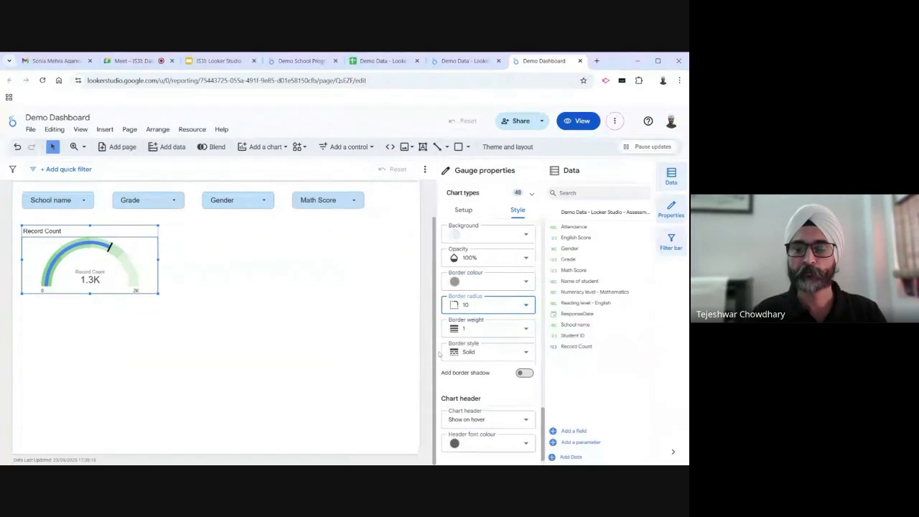
scroll(441, 353, down, 1)
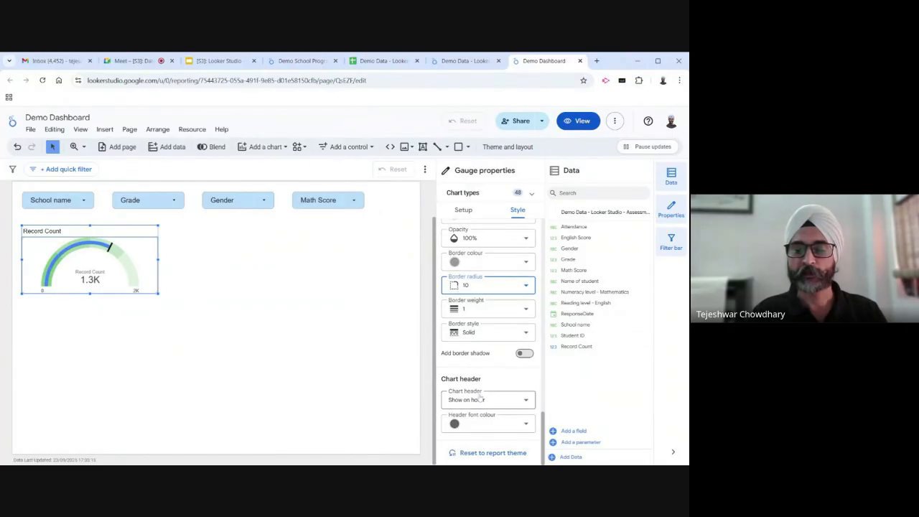
Set the gauge's axis maximum to 1700 and deselect the chart
scroll(481, 399, up, 10)
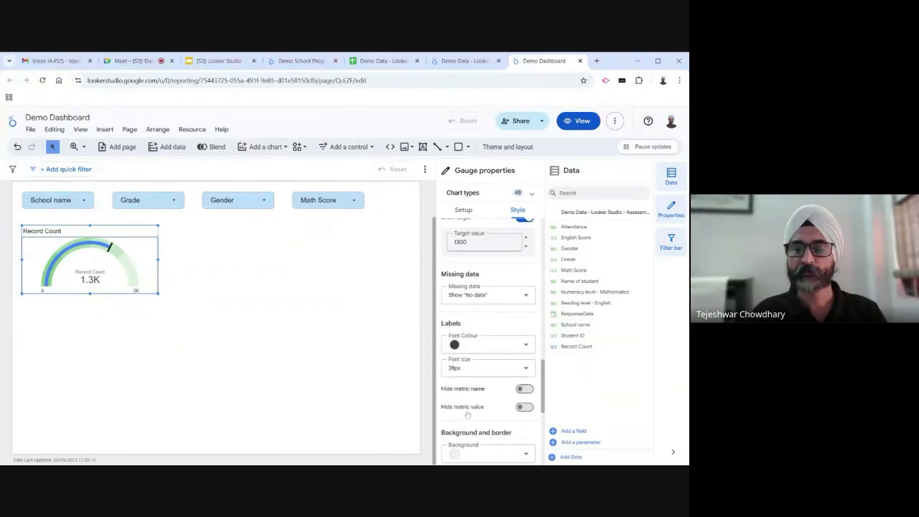
scroll(467, 414, up, 8)
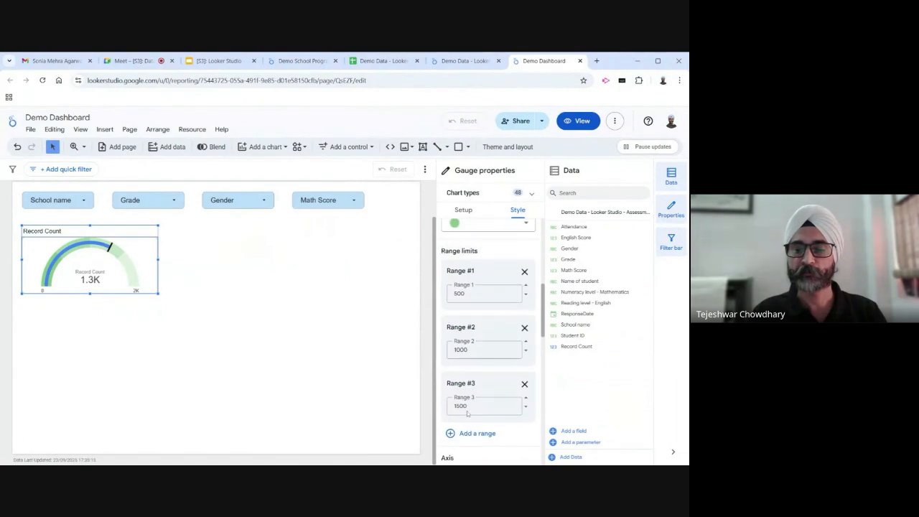
scroll(466, 414, down, 5)
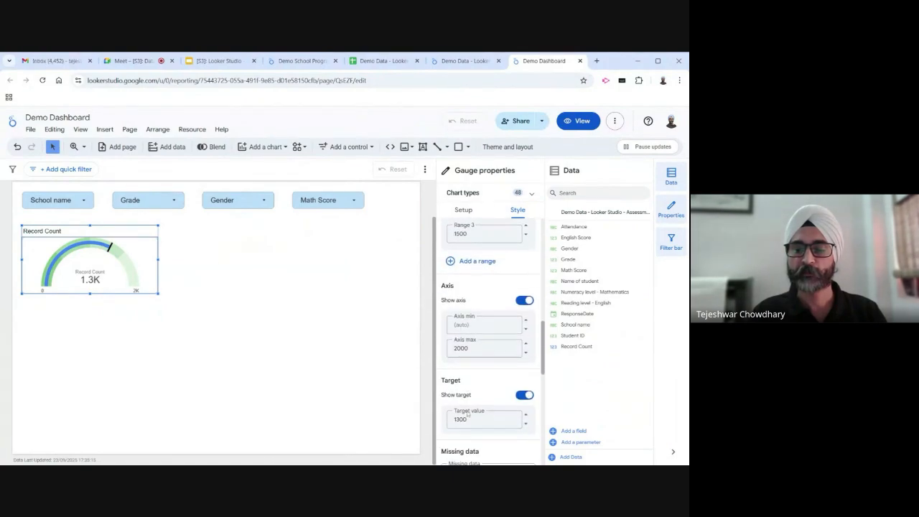
scroll(467, 413, down, 1)
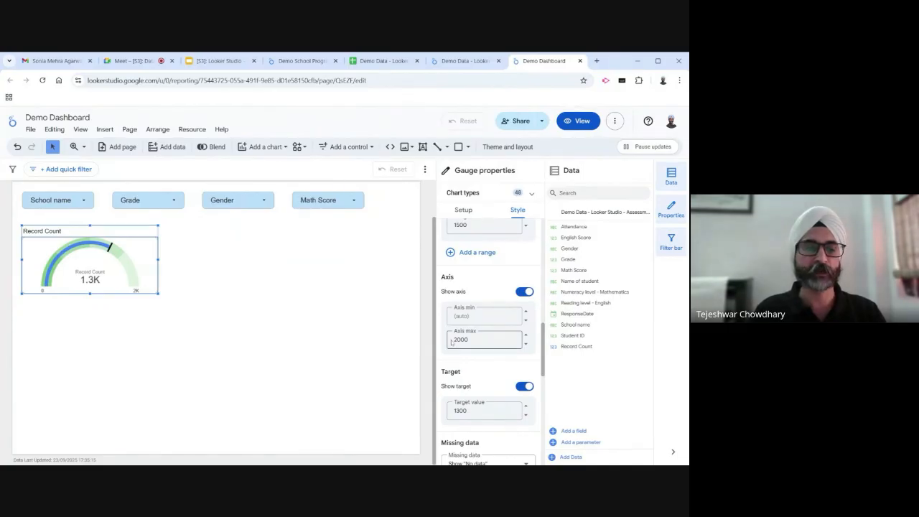
click(485, 339)
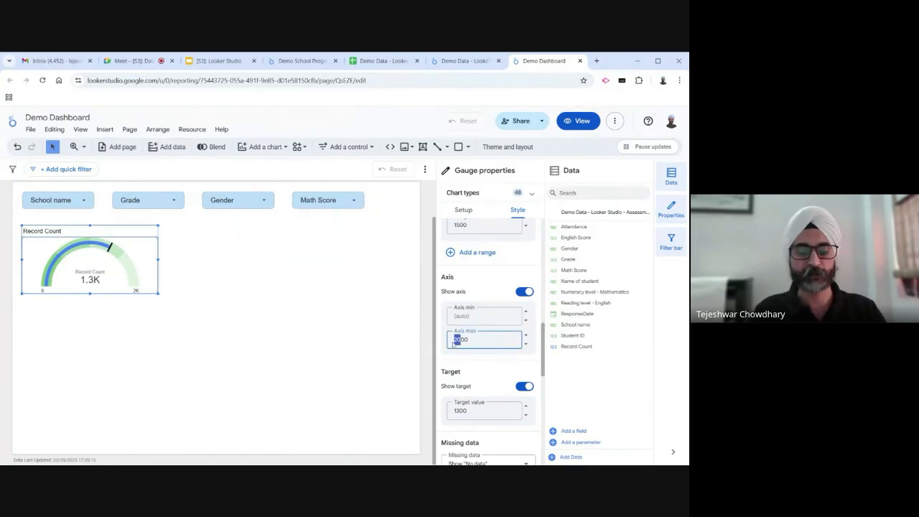
text(17)
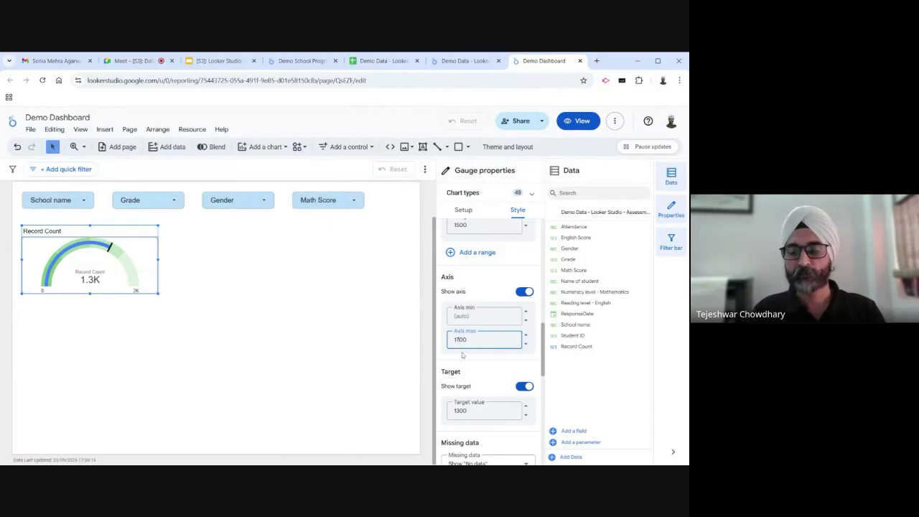
click(462, 355)
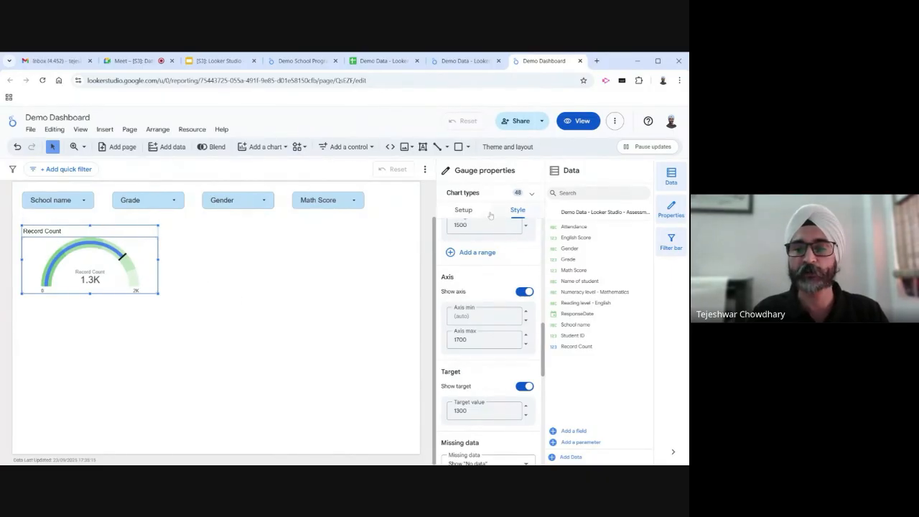
click(220, 265)
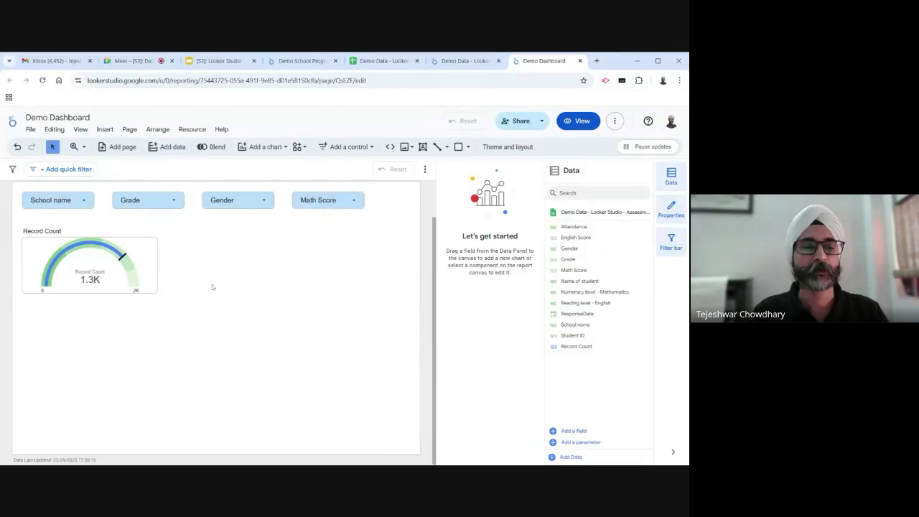
Make the Record Count gauge slightly taller by extending its lower edge
click(103, 292)
drag(90, 294, 88, 308)
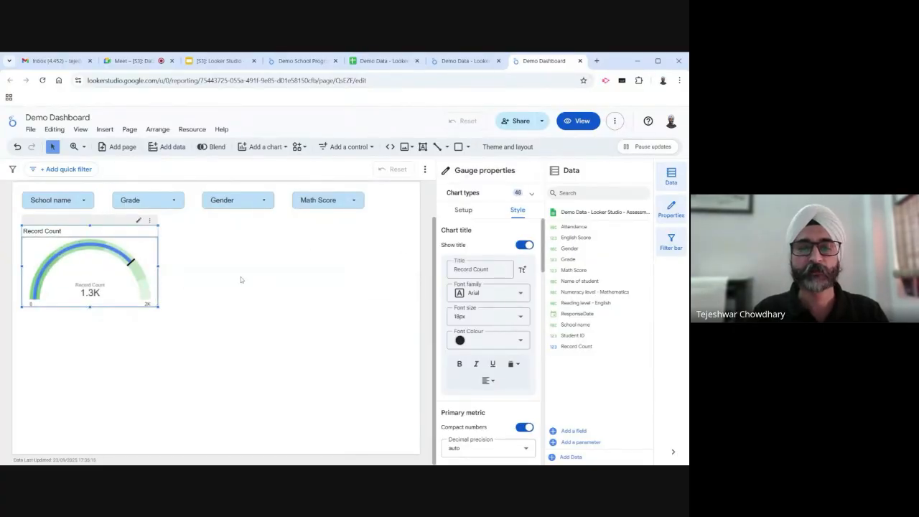
click(172, 272)
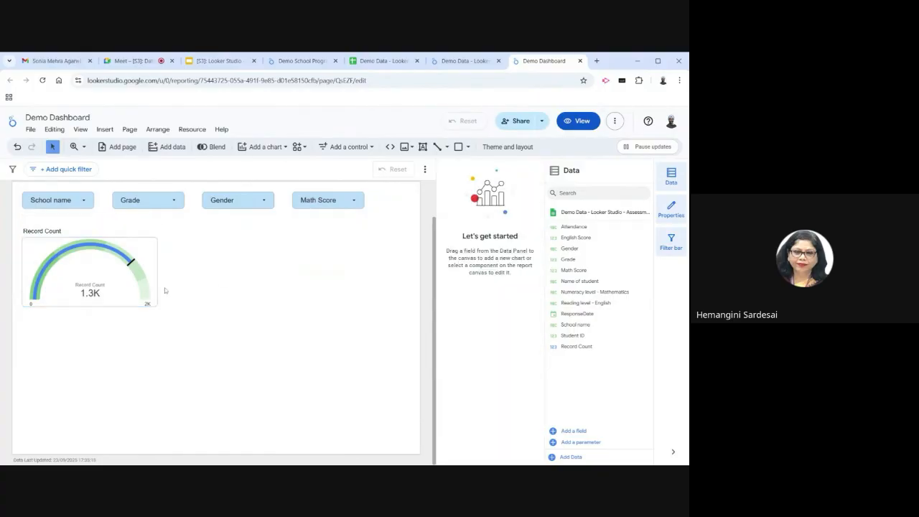
click(145, 254)
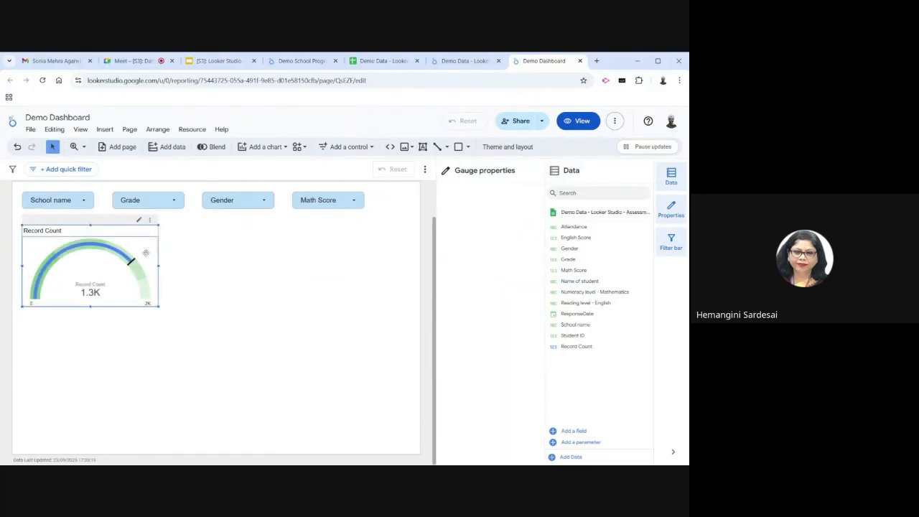
click(208, 266)
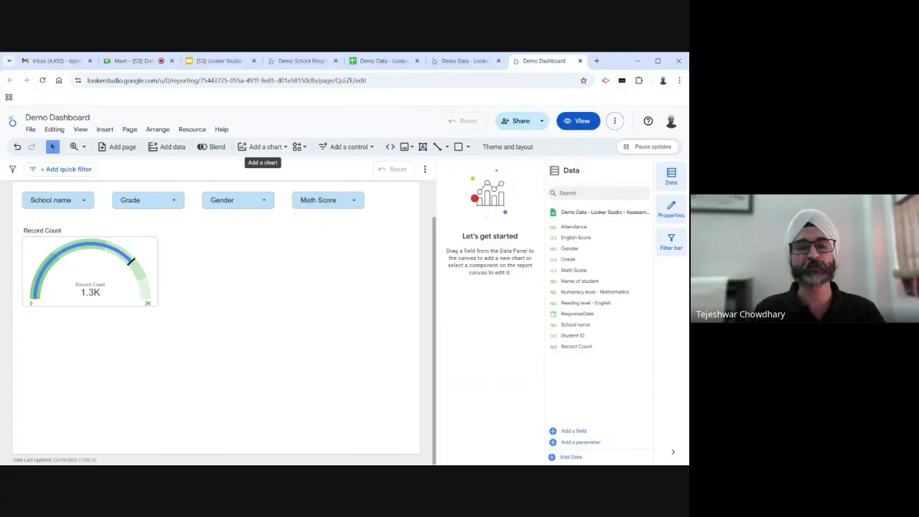
Add a basic scorecard beside the gauge, aligned with the left edge of the Gender filter
click(278, 148)
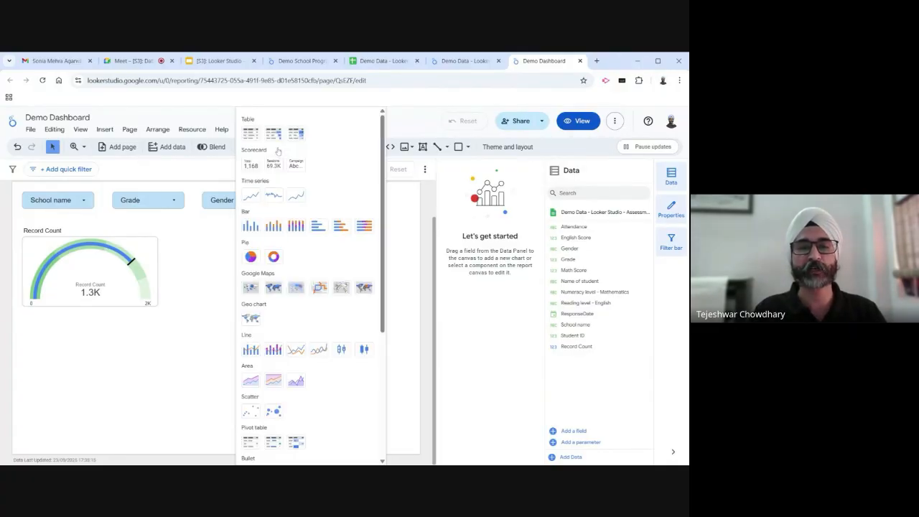
click(248, 164)
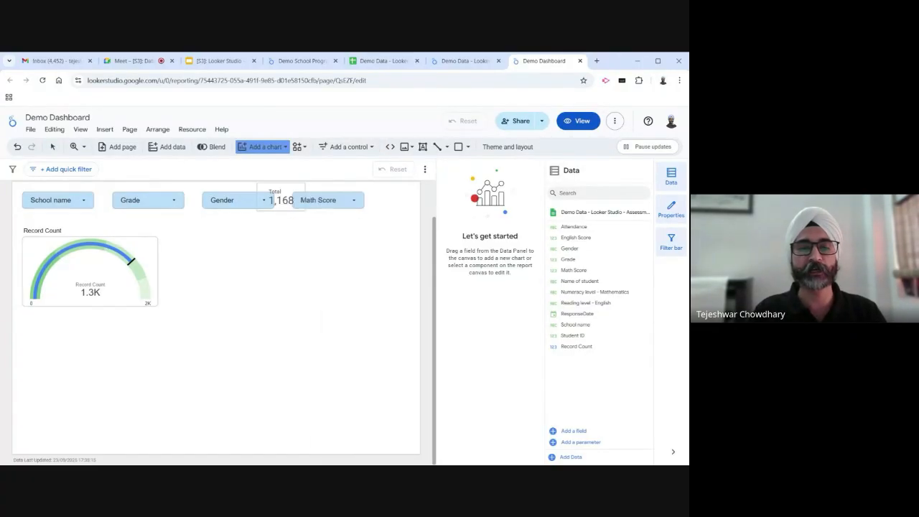
click(197, 236)
drag(219, 249, 216, 249)
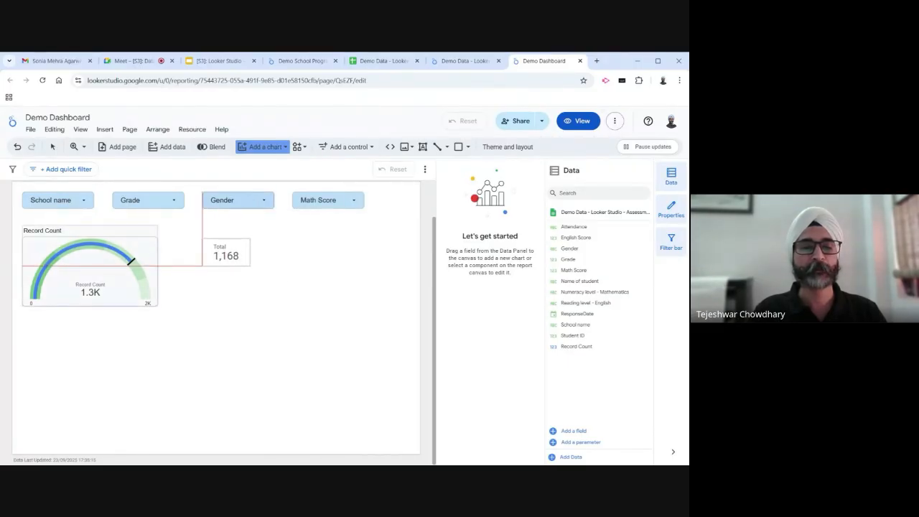
key(Escape)
click(229, 253)
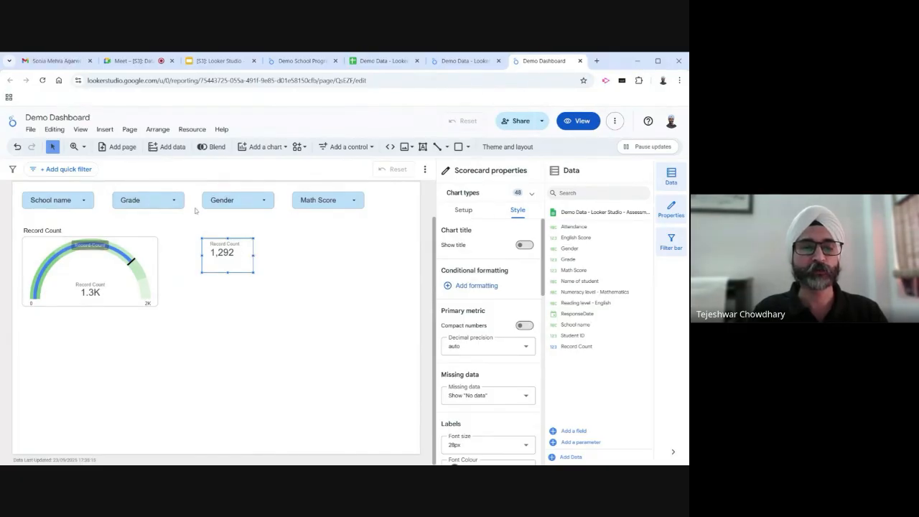
Copy the Grade filter and paste only its style onto the Record Count scorecard
click(147, 203)
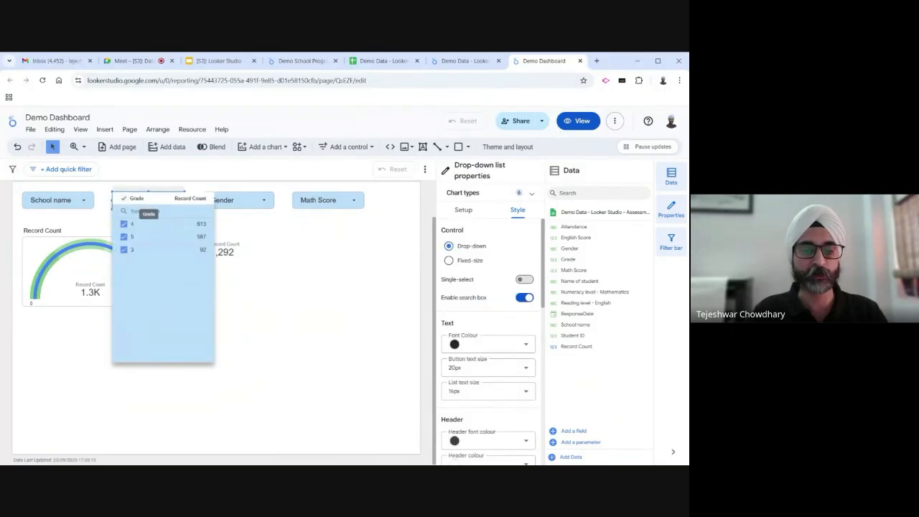
click(176, 203)
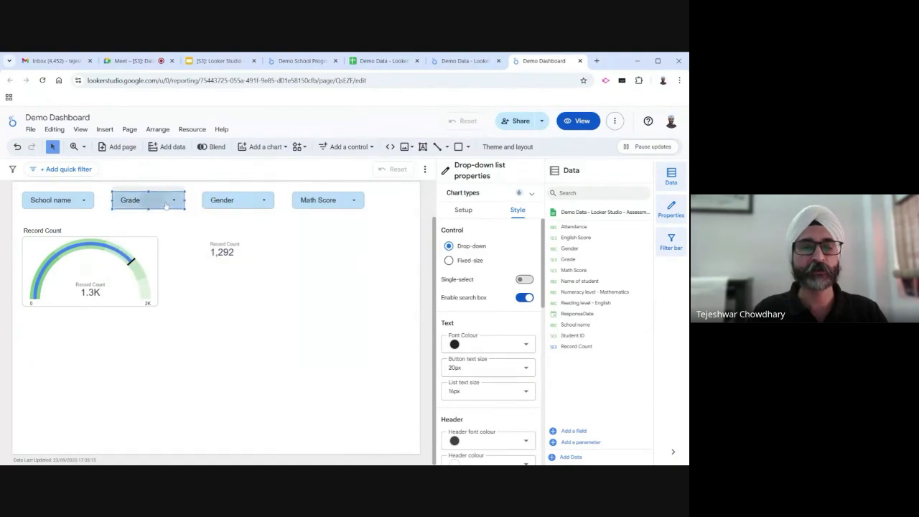
click(166, 204)
click(137, 218)
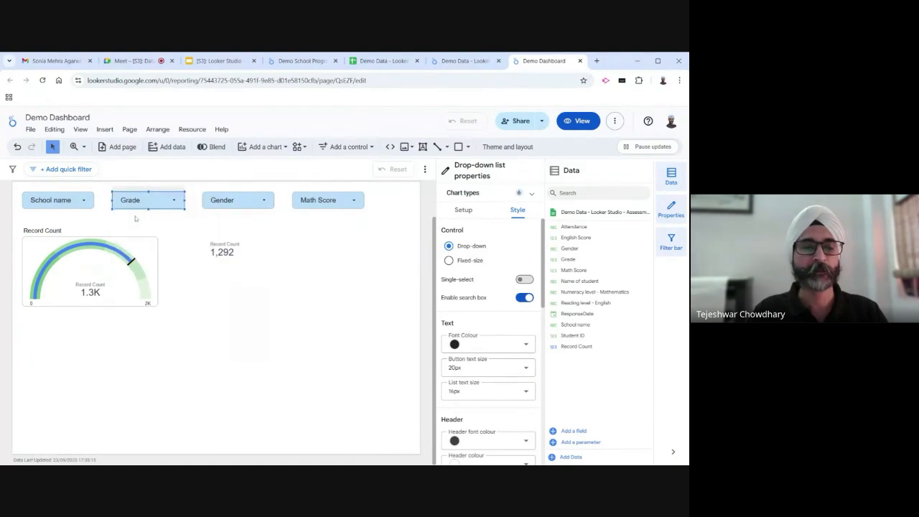
right_click(183, 204)
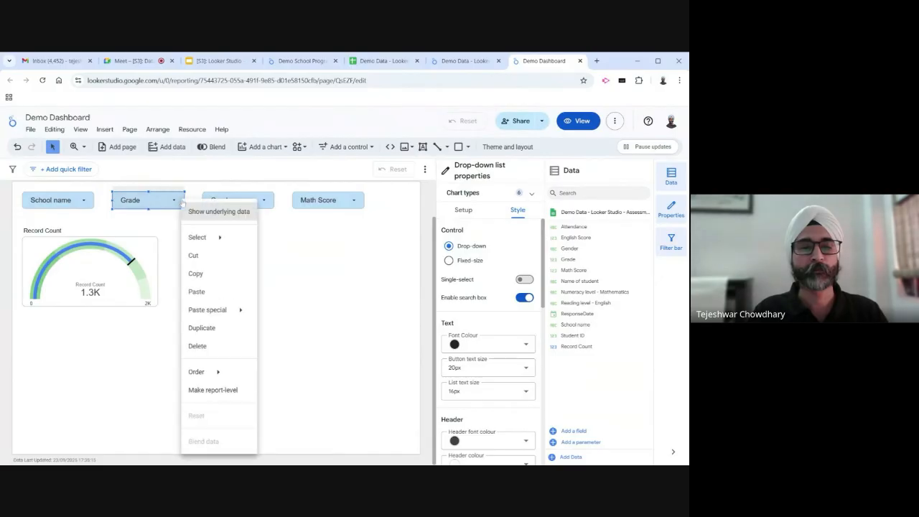
click(205, 274)
click(227, 253)
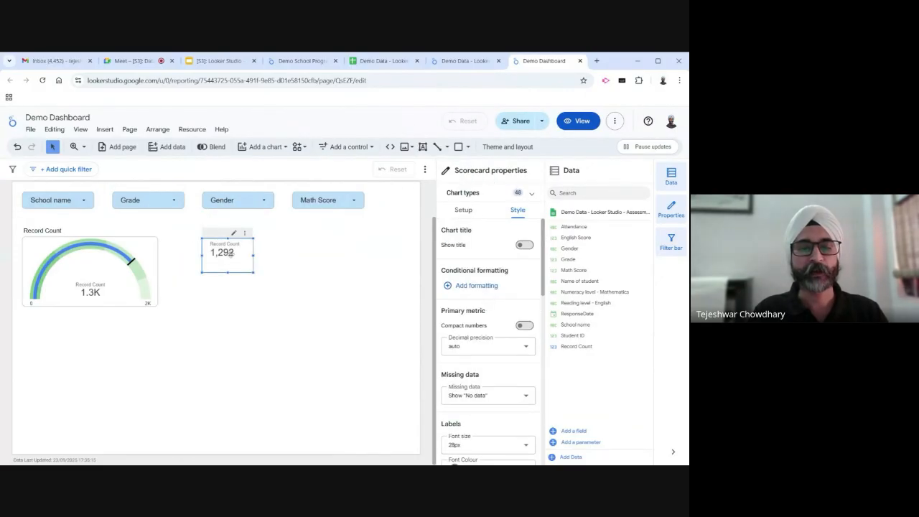
right_click(227, 252)
mouse_move(257, 331)
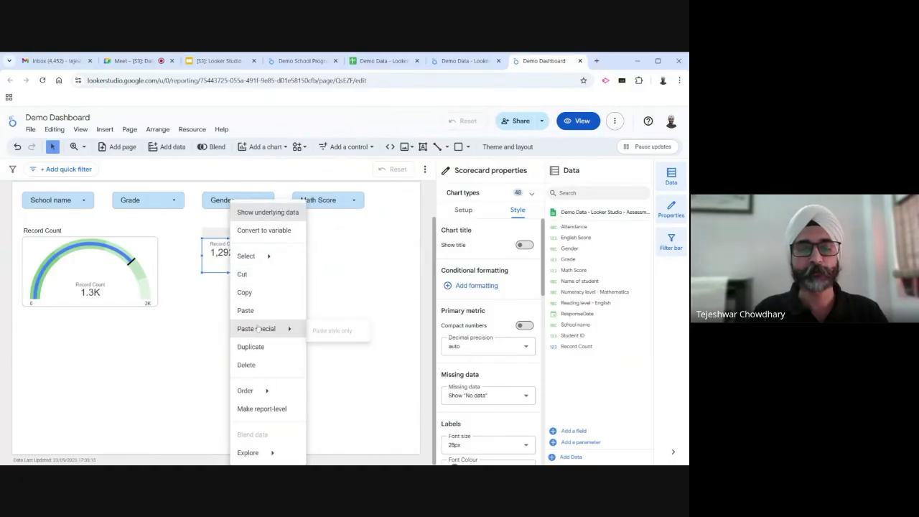
click(354, 332)
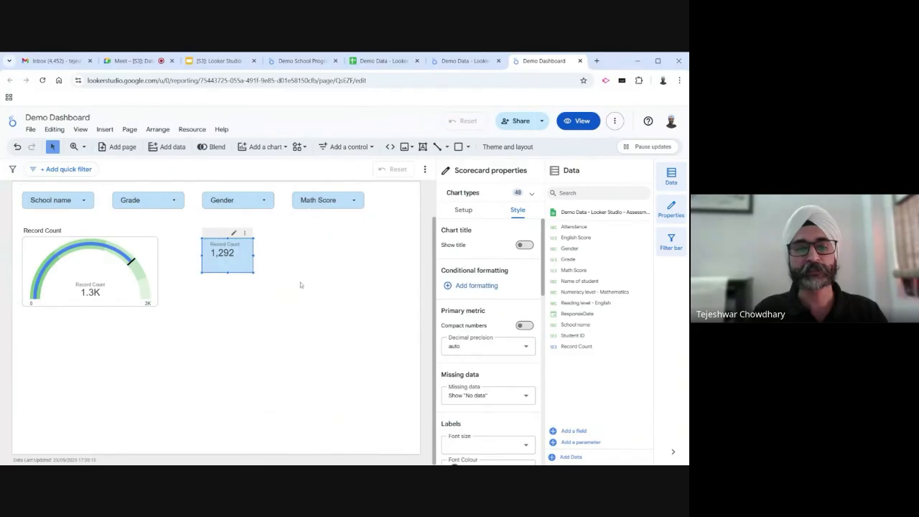
Reduce the scorecard's height so its box fits closely around the label and value, and keep it selected
click(285, 269)
click(224, 267)
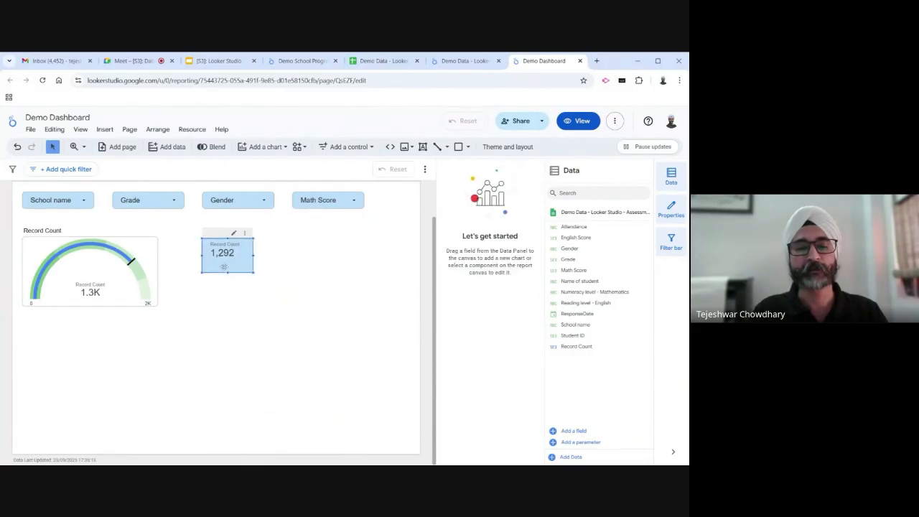
drag(228, 273, 228, 271)
click(293, 254)
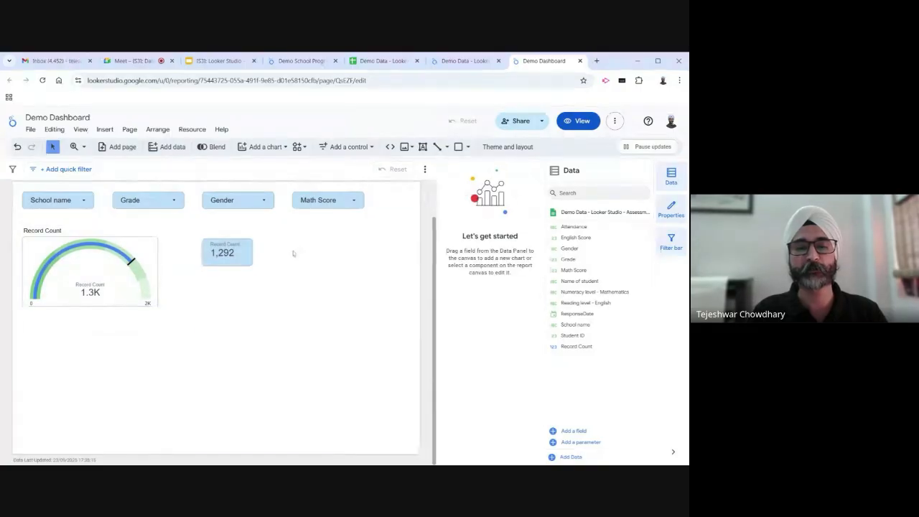
click(244, 254)
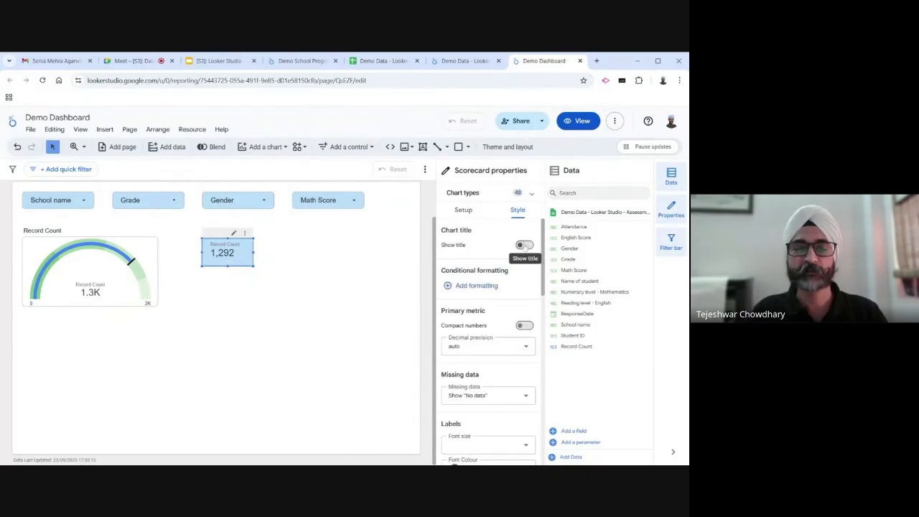
Show the title of the Record Count scorecard and set it to "Student Count"
click(525, 245)
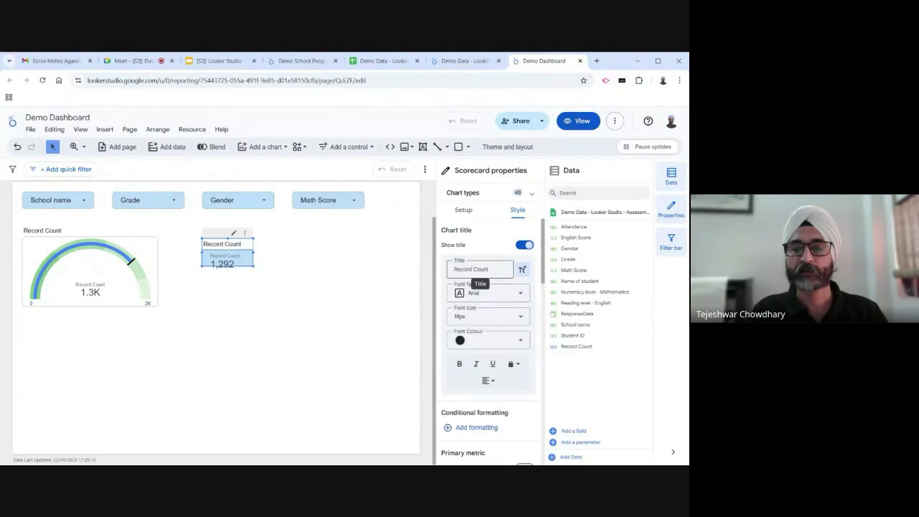
double_click(481, 270)
key(ctrl+a)
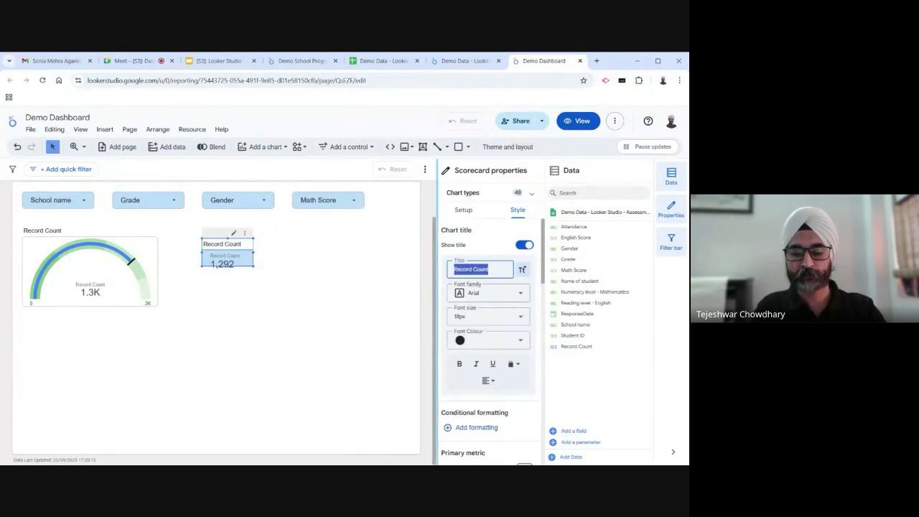
text(Student)
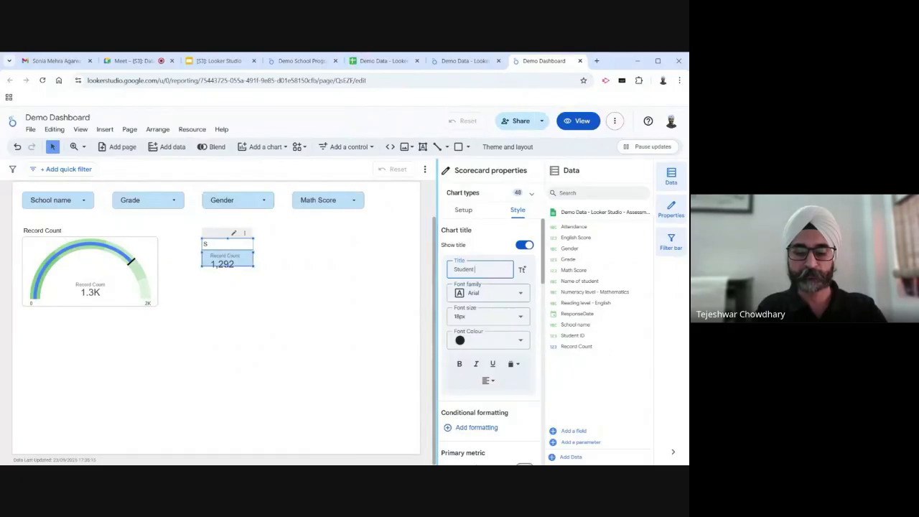
text( Count)
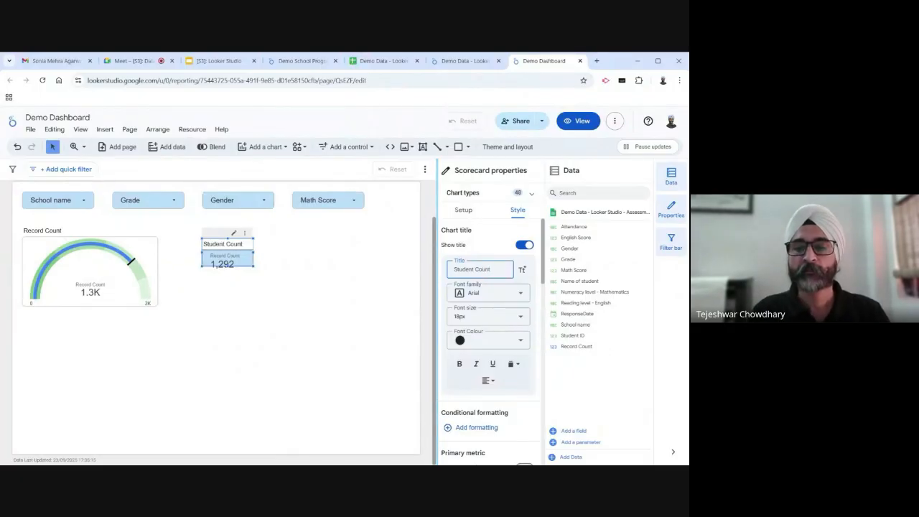
Make the Student Count scorecard taller so its value fits below the title
scroll(468, 337, down, 3)
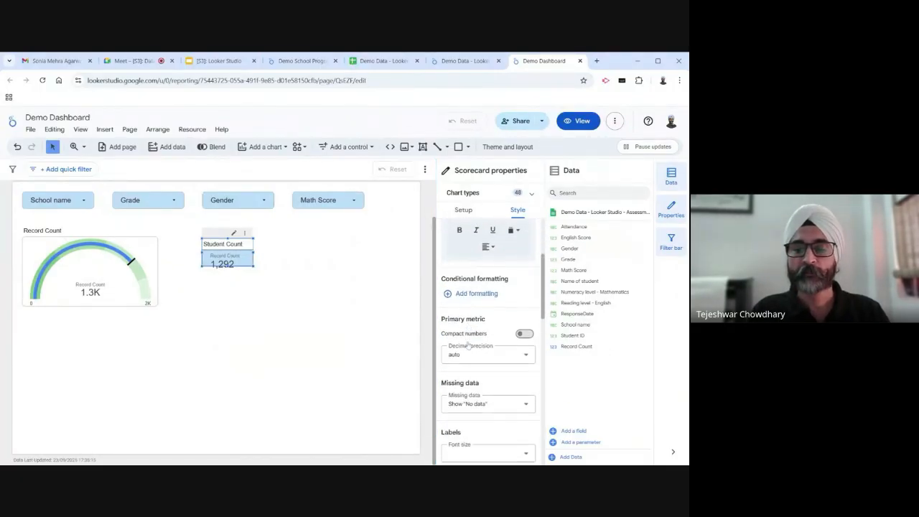
scroll(468, 344, down, 4)
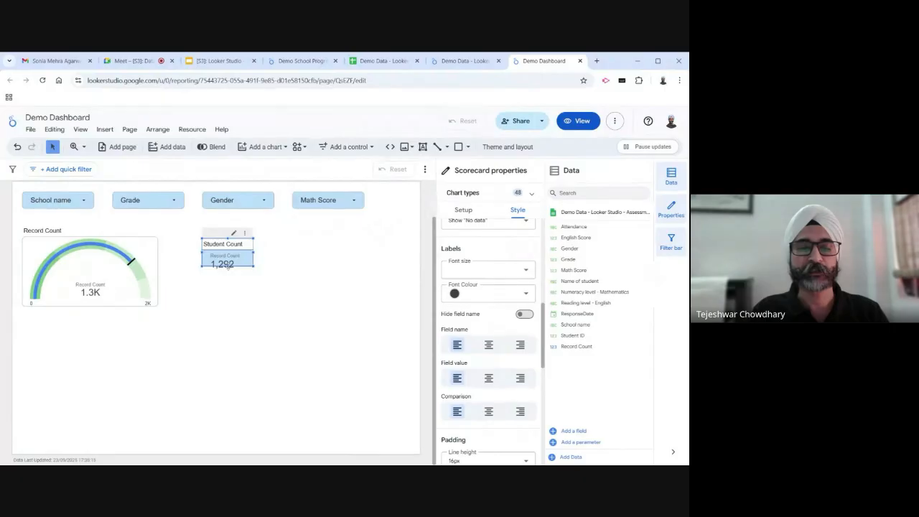
drag(229, 266, 228, 282)
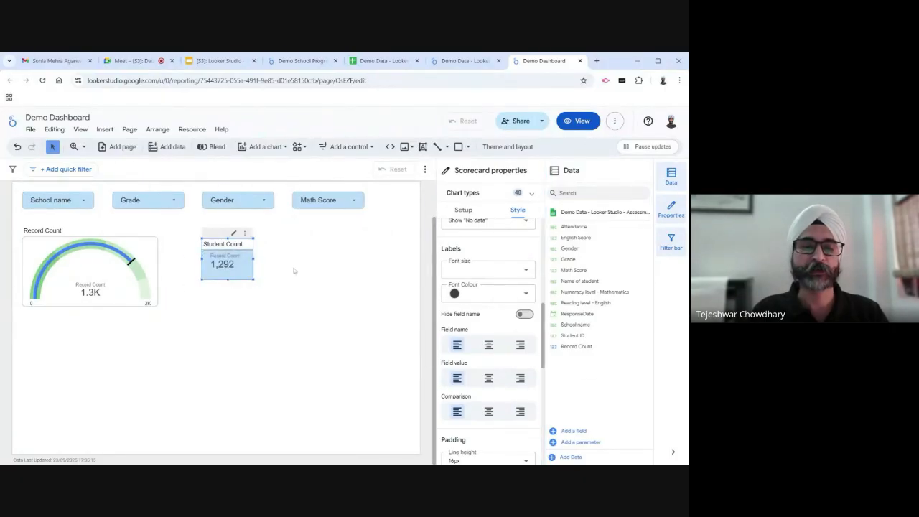
Hide the scorecard's title again and shrink the card's height to fit just the label and value
scroll(488, 363, down, 5)
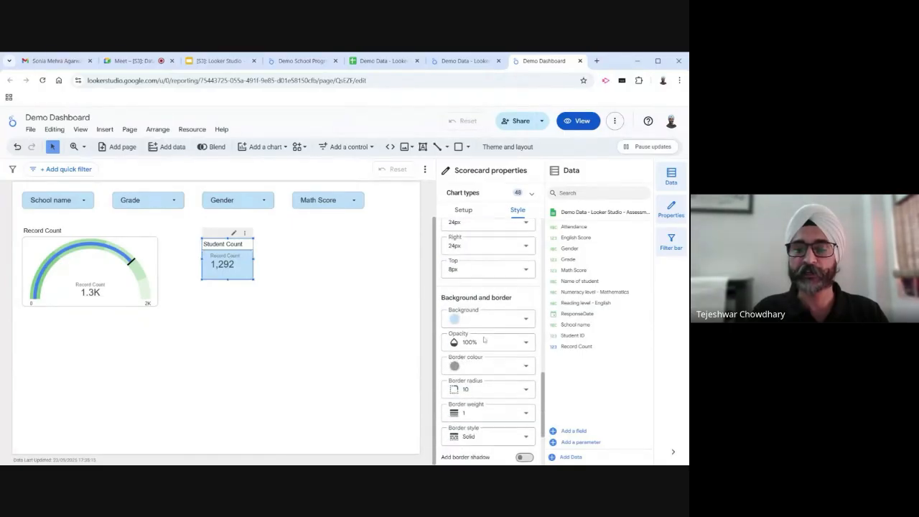
scroll(484, 341, down, 3)
scroll(484, 341, up, 6)
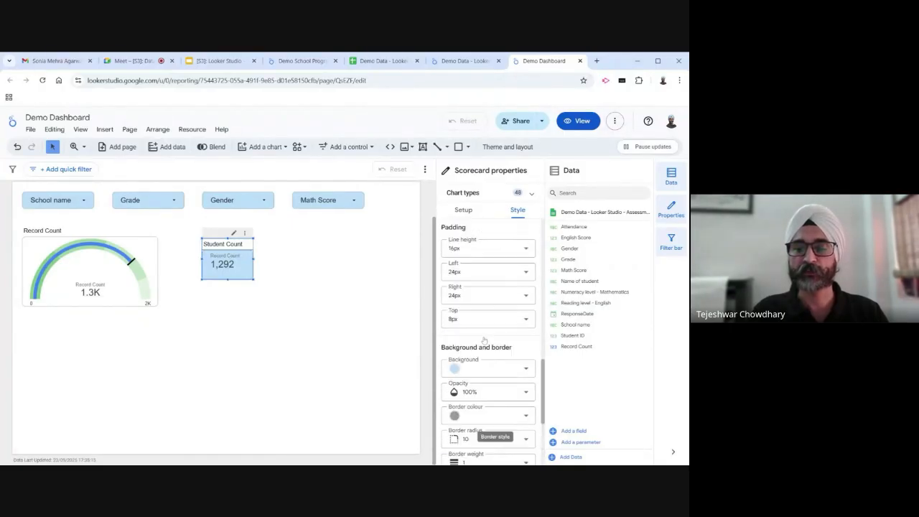
scroll(484, 340, up, 5)
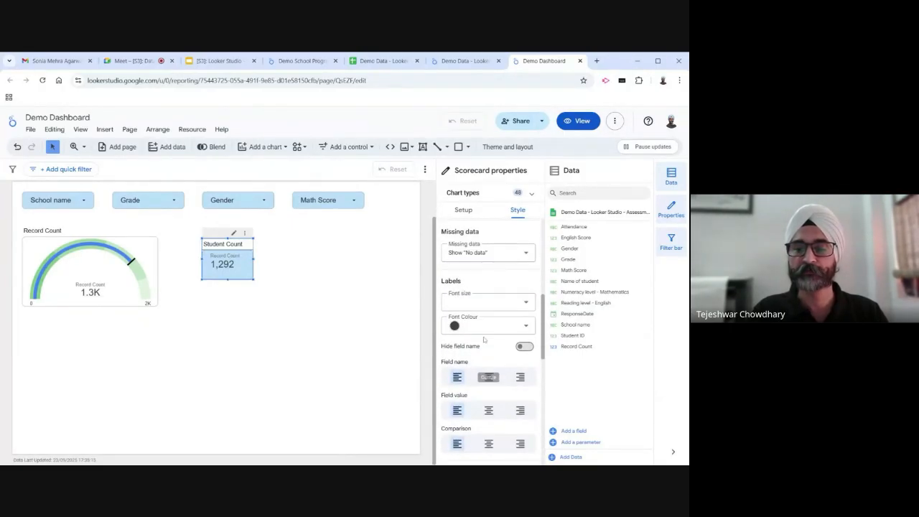
scroll(484, 341, up, 4)
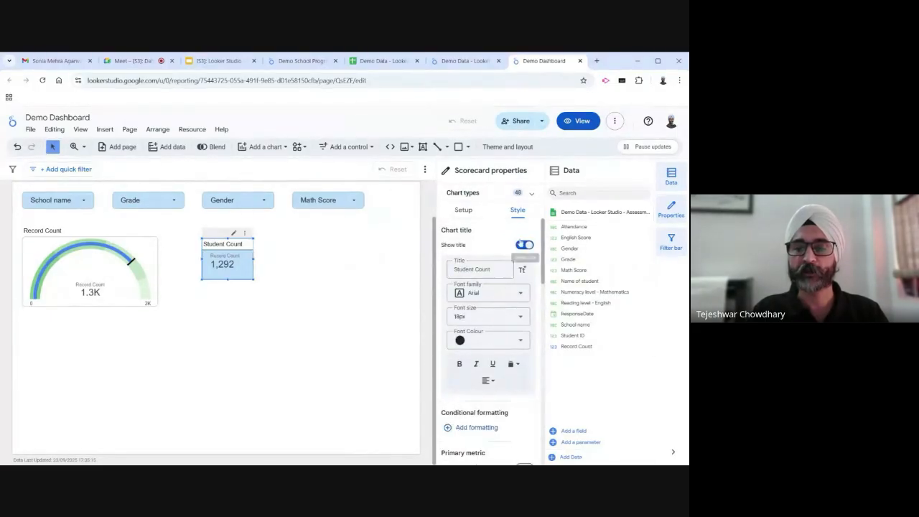
click(524, 245)
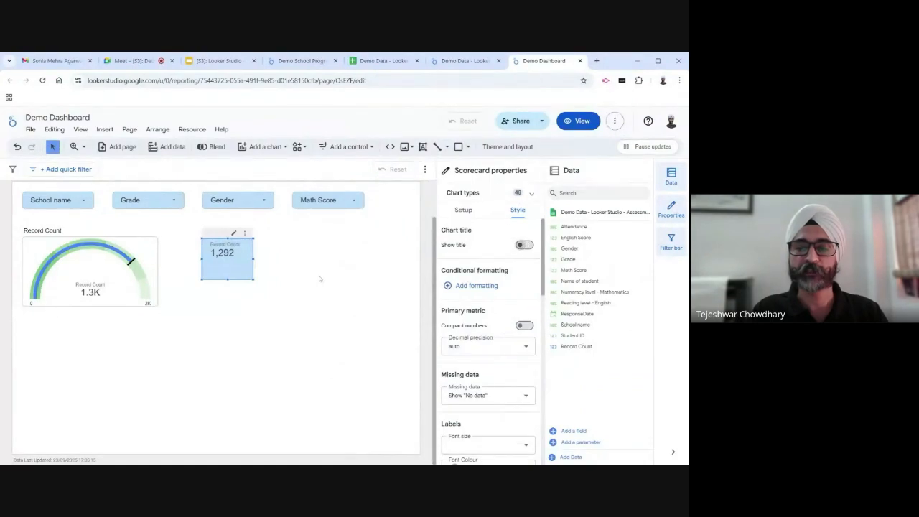
drag(227, 280, 227, 266)
click(293, 252)
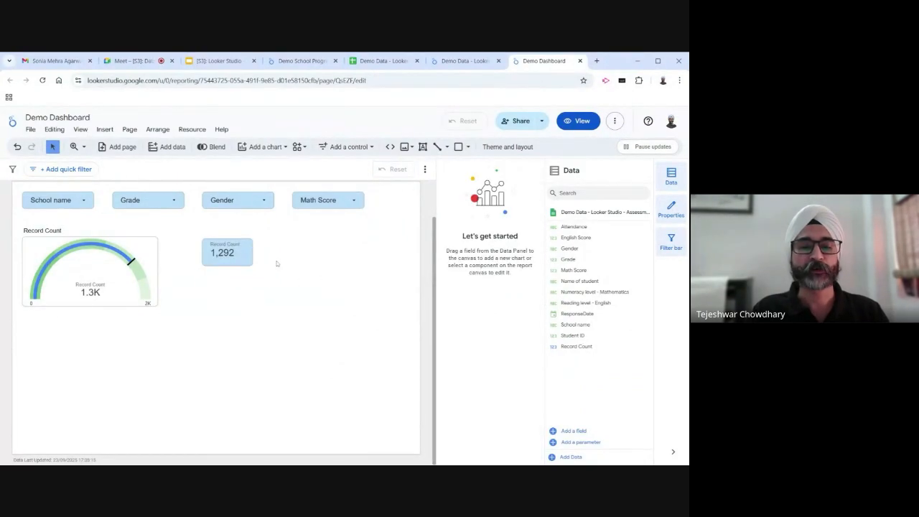
Try placing a copy of the Record Count scorecard beside the original, and delete that copy
click(248, 255)
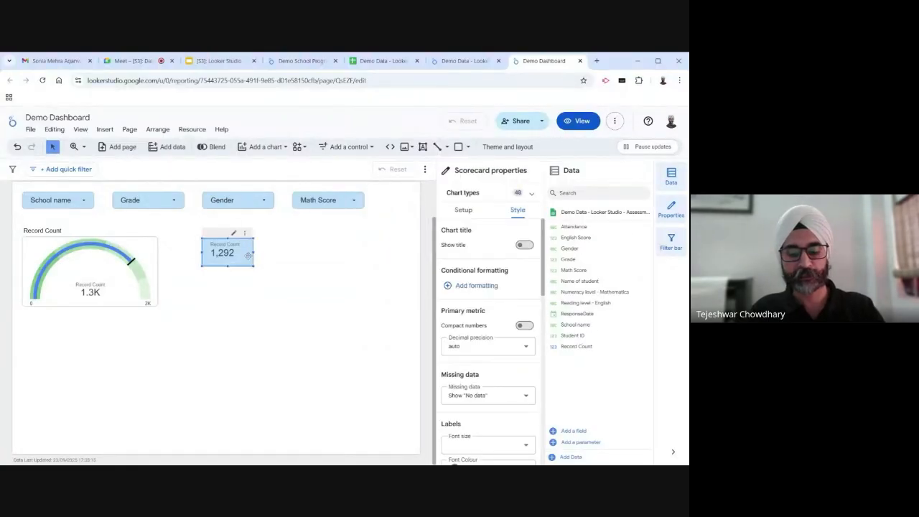
drag(248, 255, 290, 254)
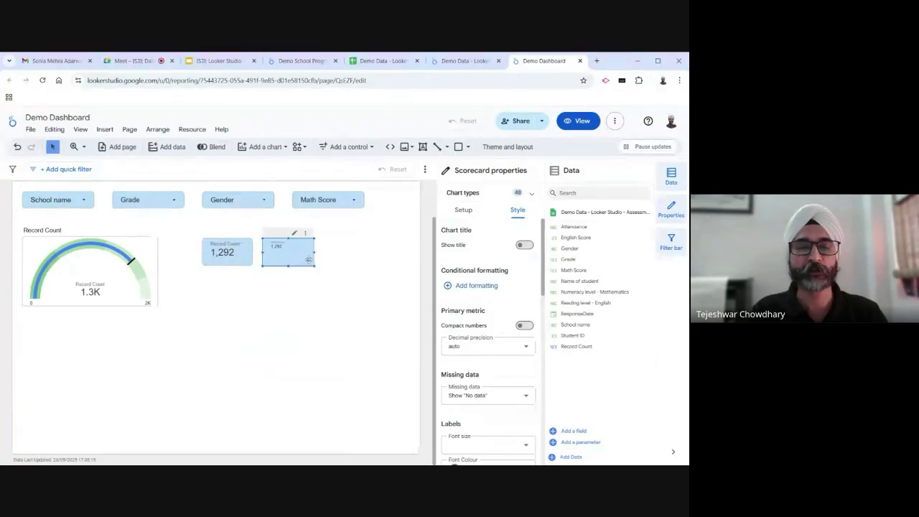
key(Delete)
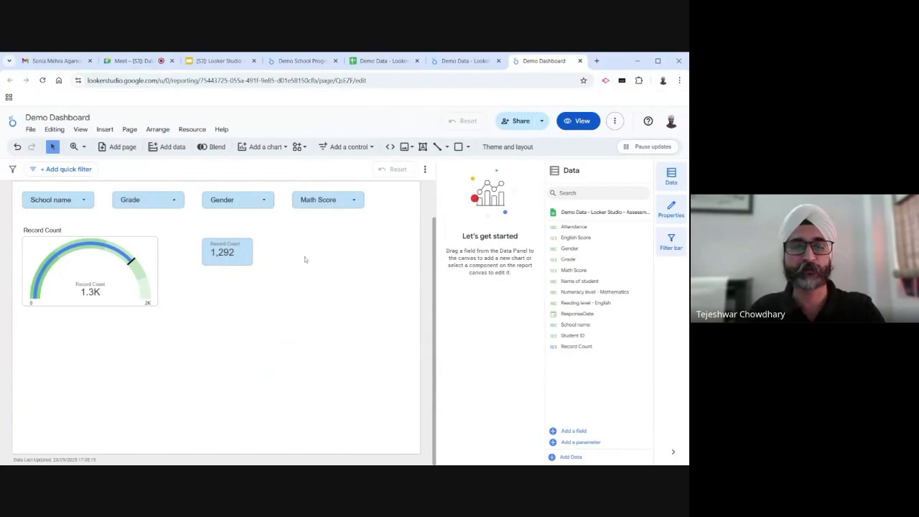
Copy the Record Count scorecard and place the pasted copy beside the original
right_click(246, 256)
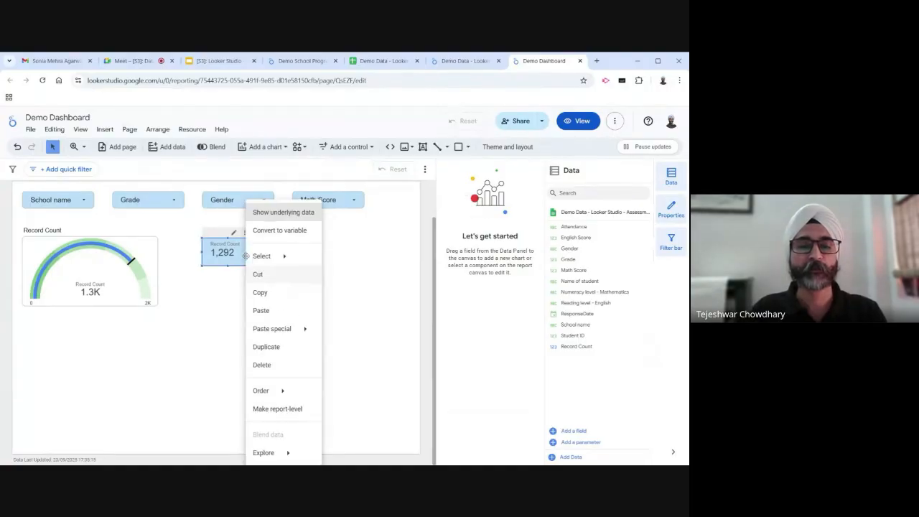
click(267, 292)
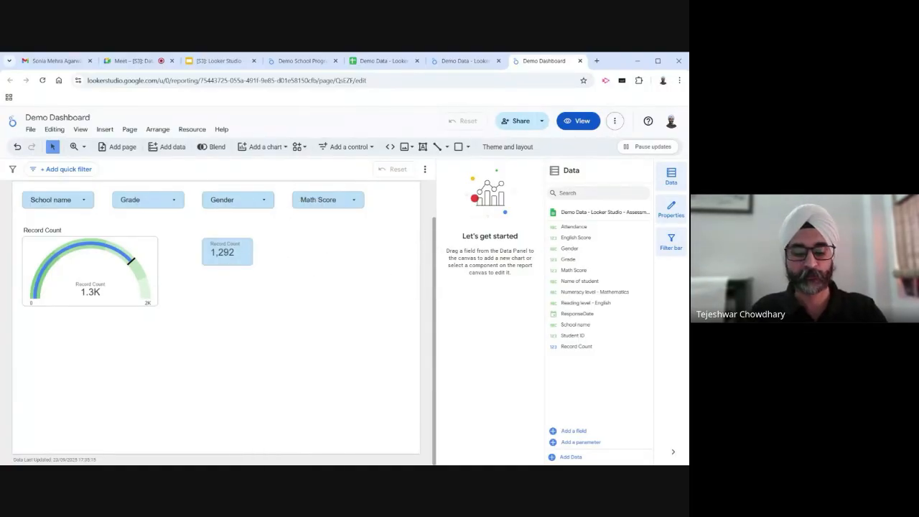
key(ctrl+v)
drag(239, 266, 302, 254)
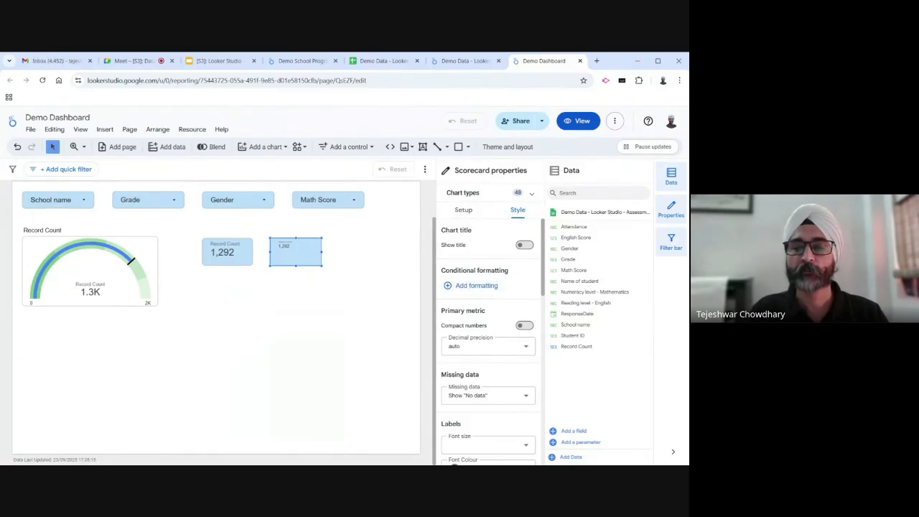
Try Math Score as the copied scorecard's metric and a dimension as its primary field, and delete the copy
click(465, 209)
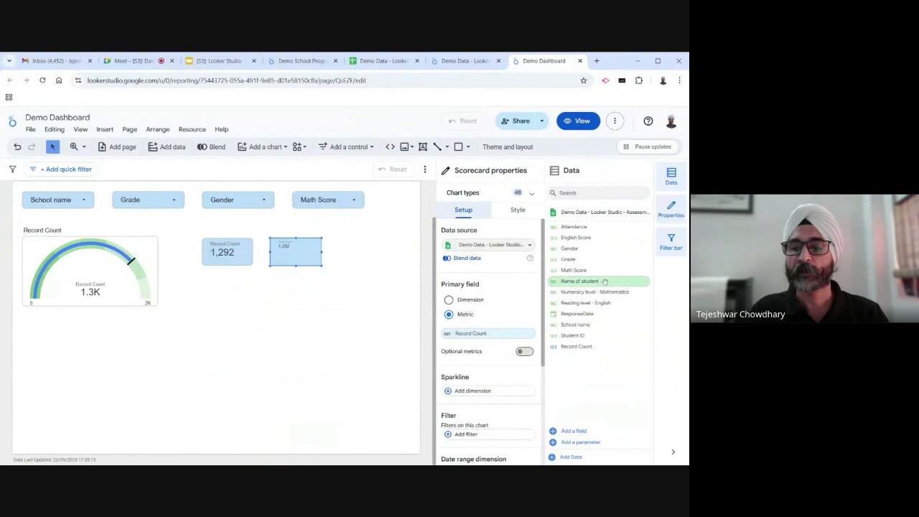
drag(582, 270, 477, 337)
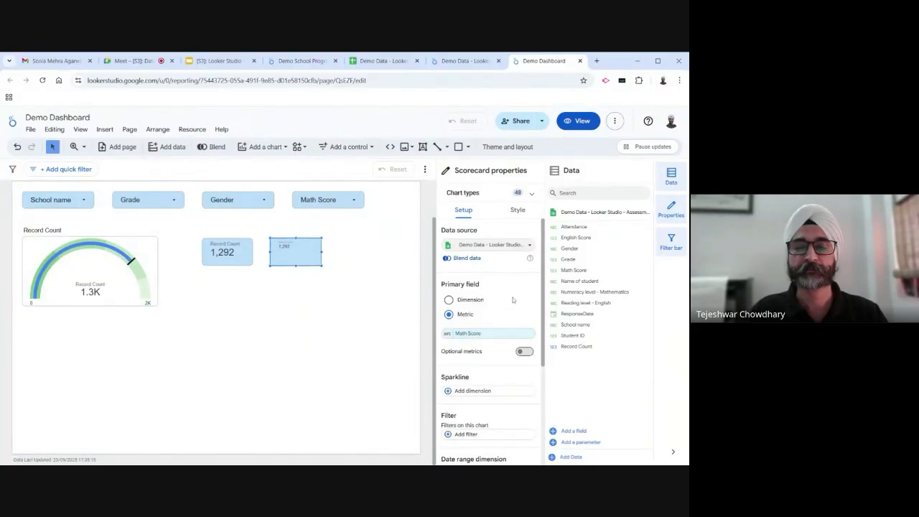
scroll(384, 293, up, 2)
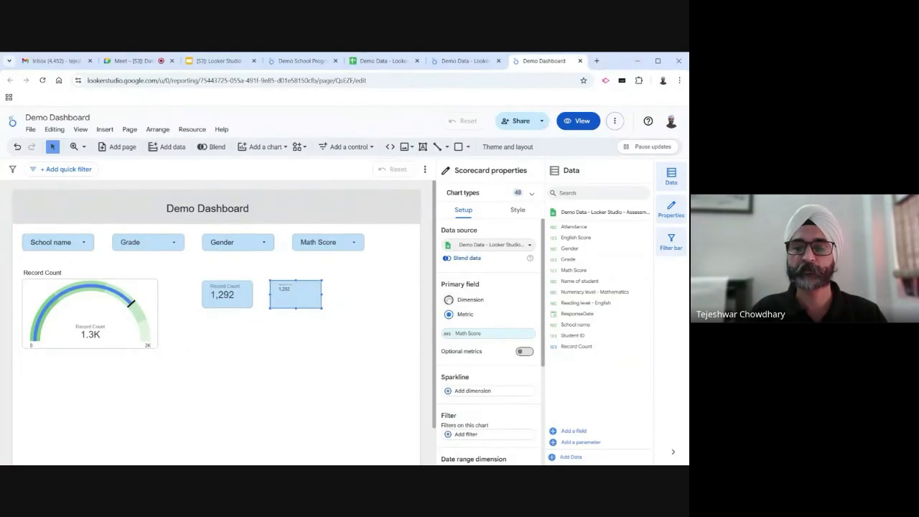
click(449, 300)
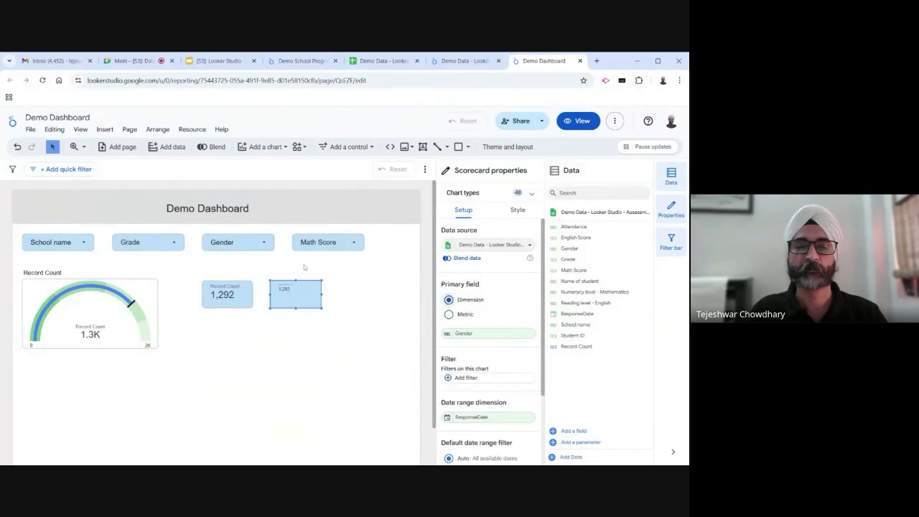
key(Delete)
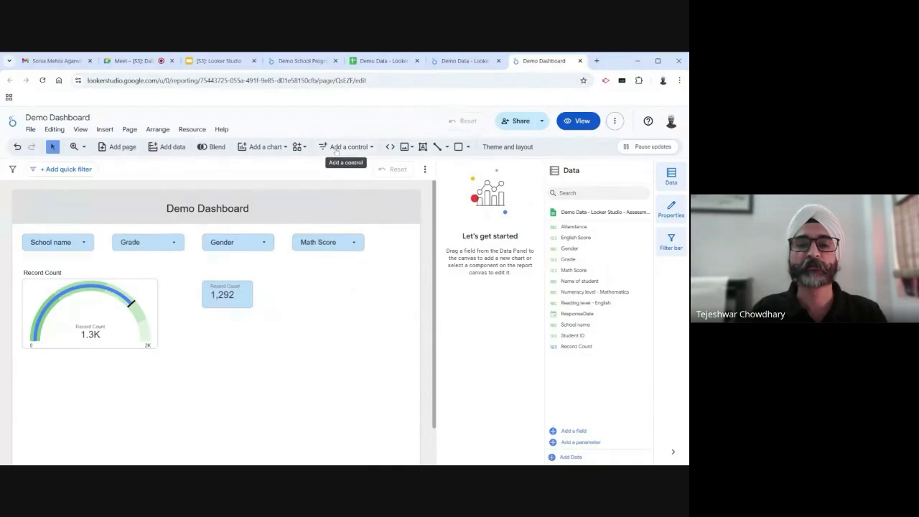
Add a new scorecard chart directly to the right of the Record Count scorecard
click(274, 145)
click(252, 168)
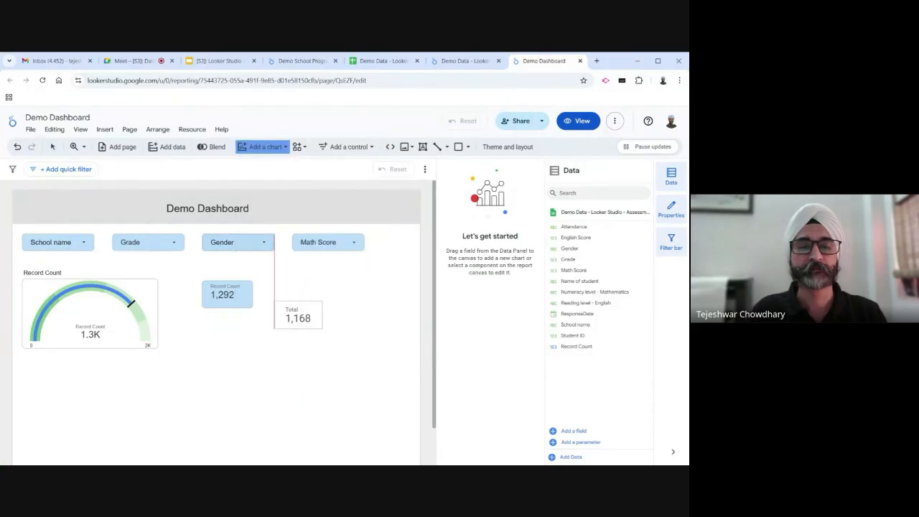
key(Escape)
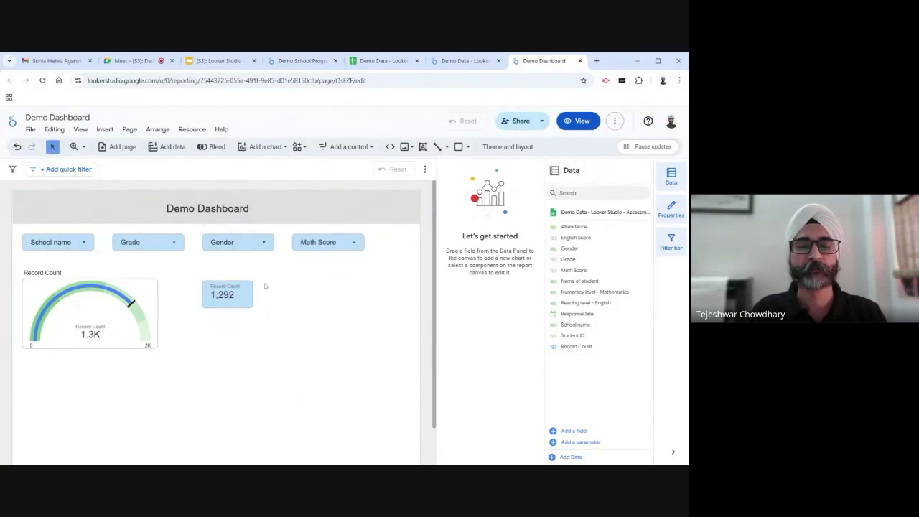
click(264, 287)
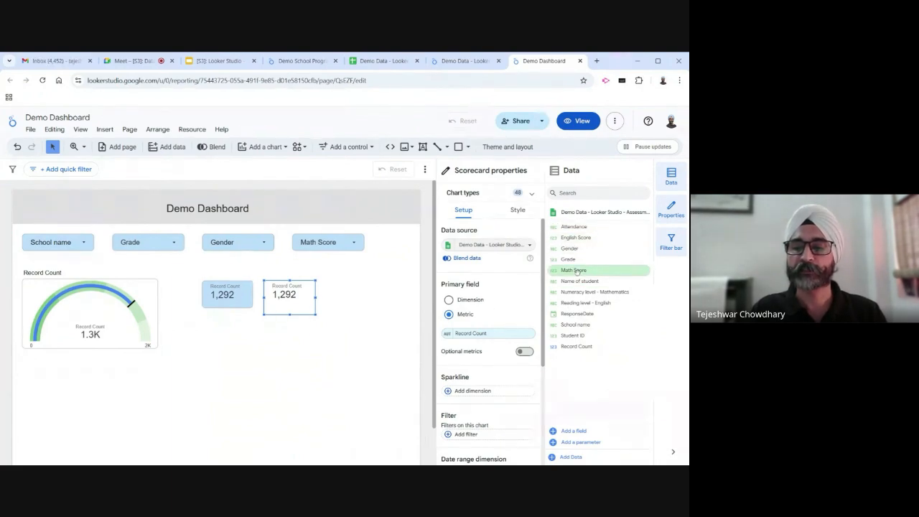
Set the new scorecard's metric to Math Score and review the aggregation options available for it
drag(577, 271, 477, 339)
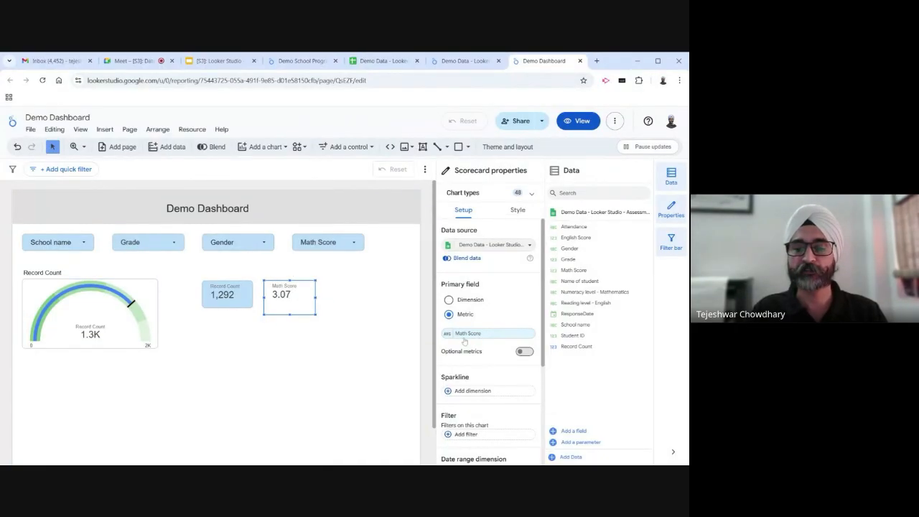
click(448, 335)
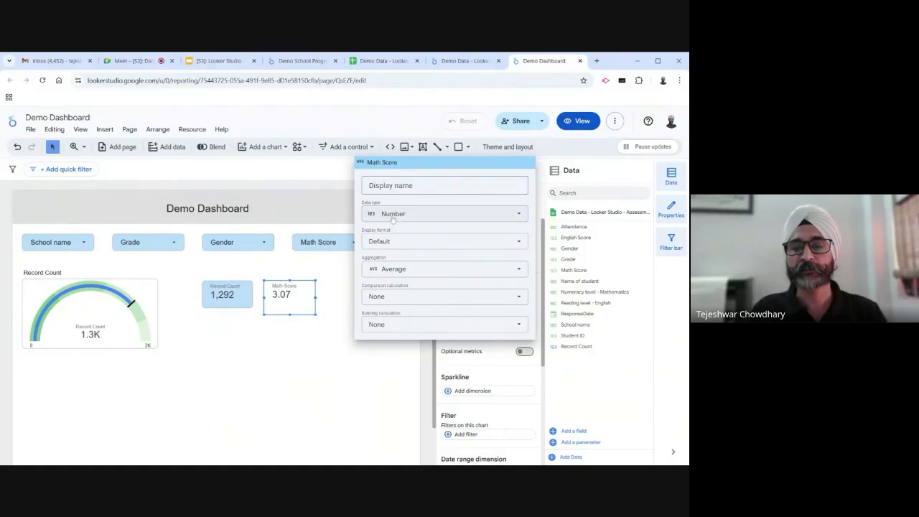
click(410, 270)
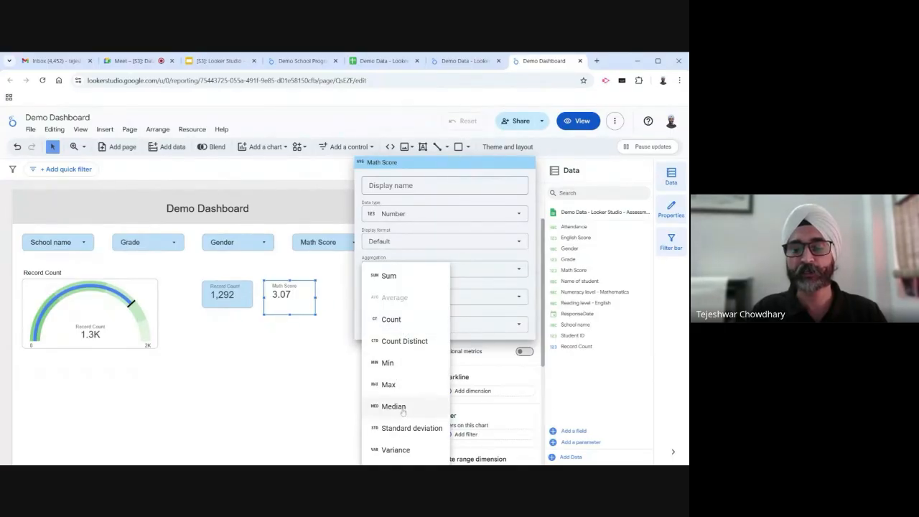
click(298, 306)
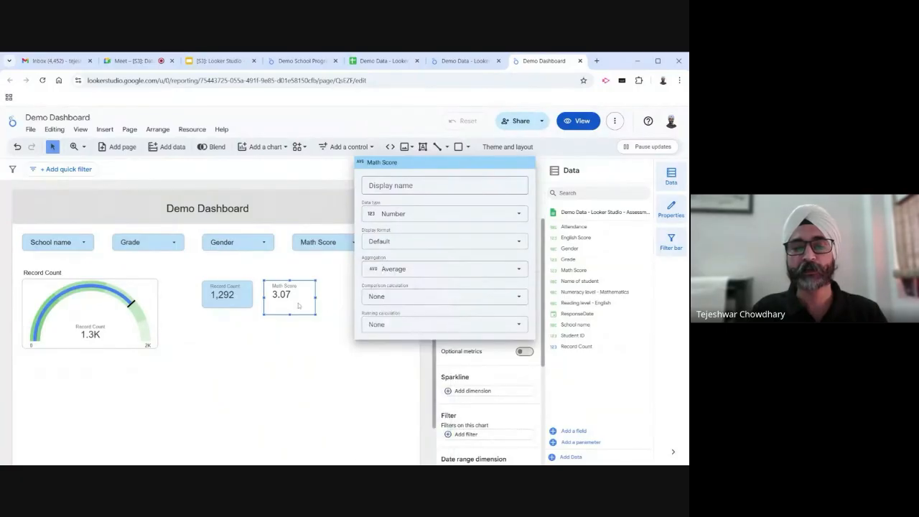
Duplicate the Math Score scorecard and place the copy to its right in the same row
click(298, 295)
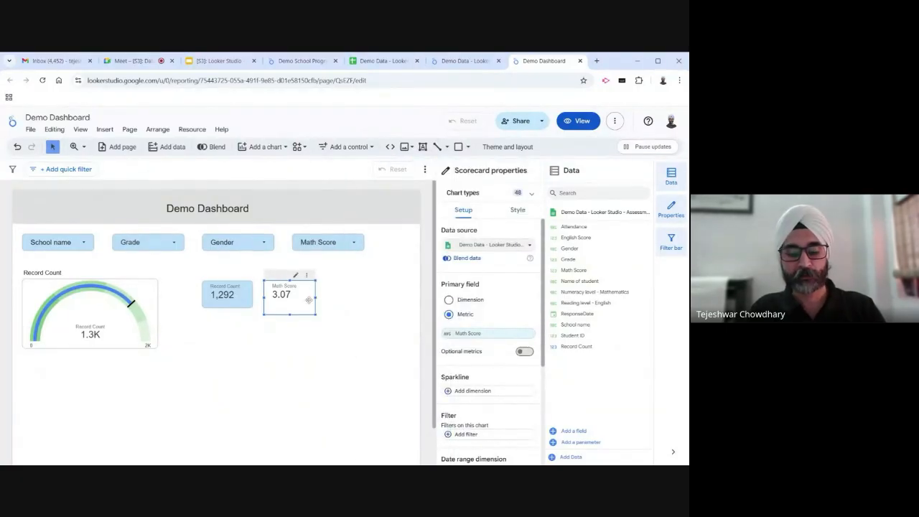
scroll(309, 300, down, 1)
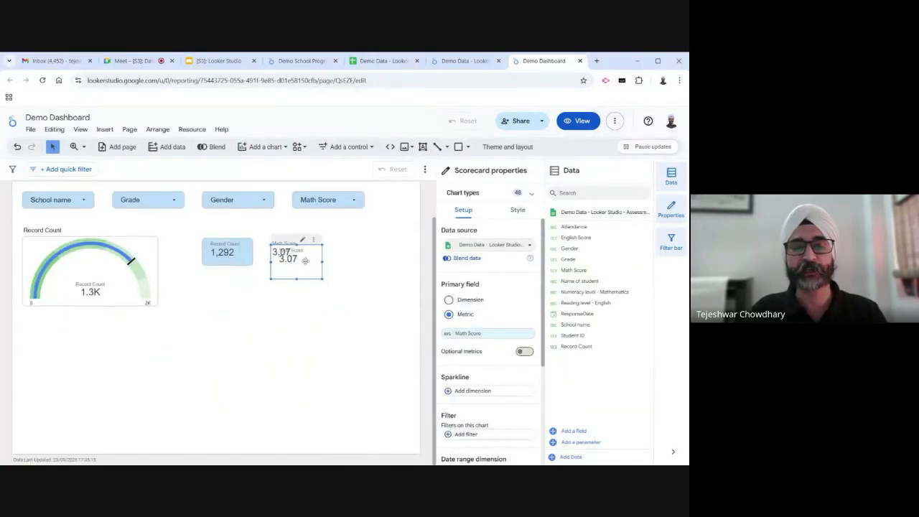
drag(300, 257, 359, 254)
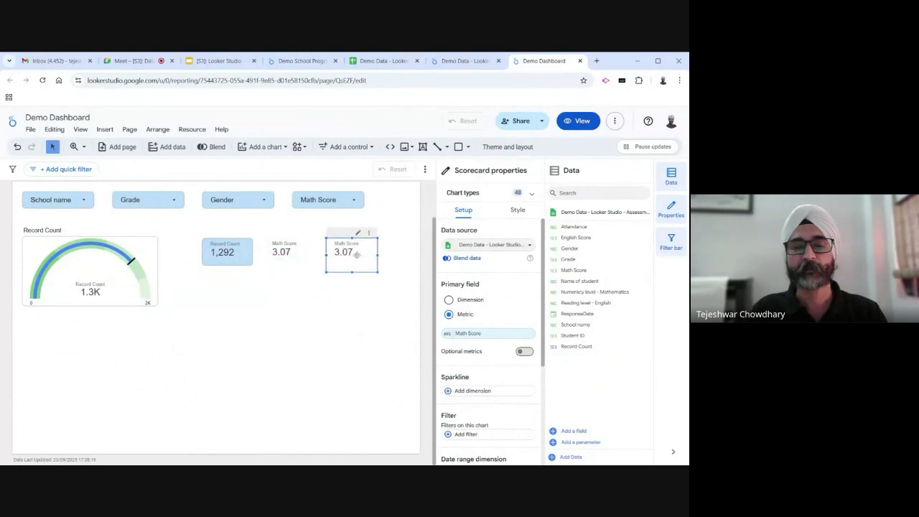
Change the aggregation of Math Score to Median in the copied scorecard
click(448, 335)
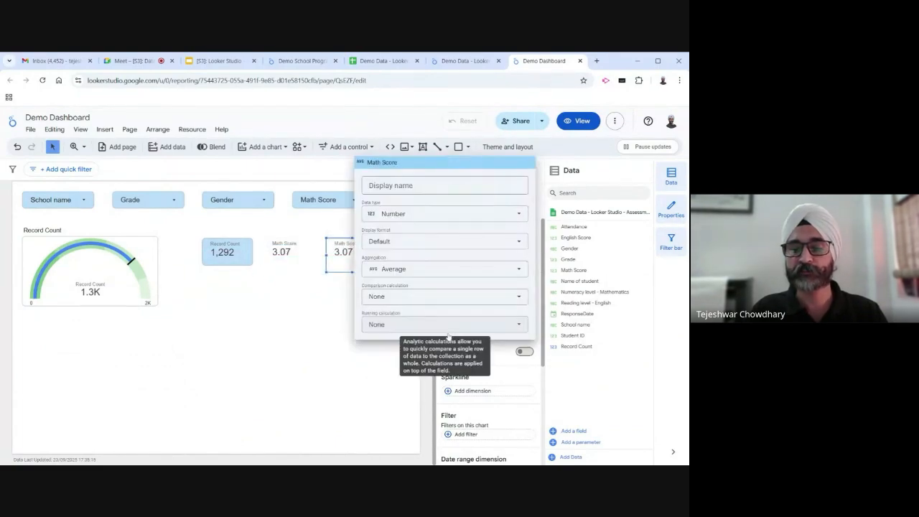
click(427, 269)
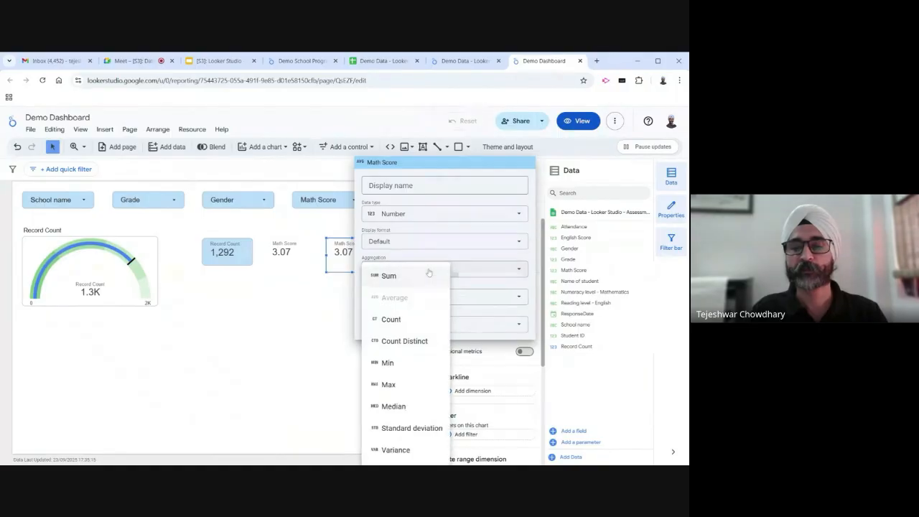
click(393, 407)
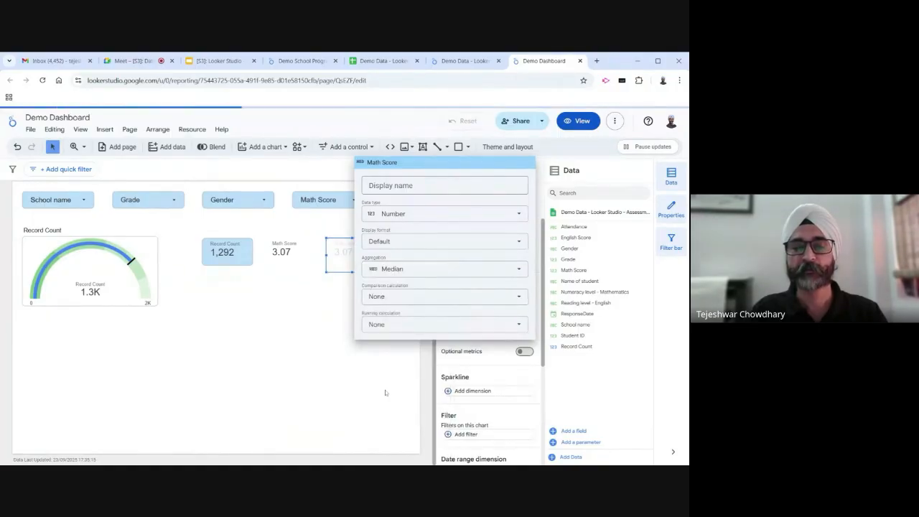
click(322, 295)
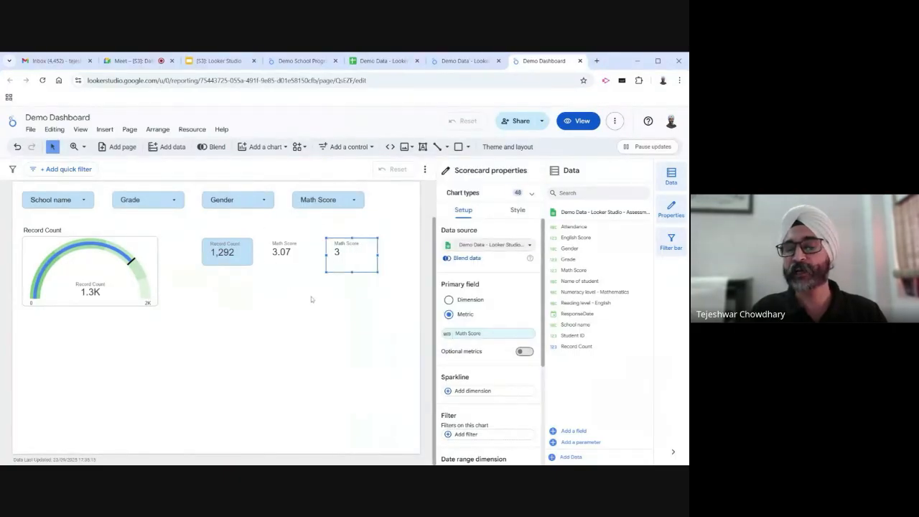
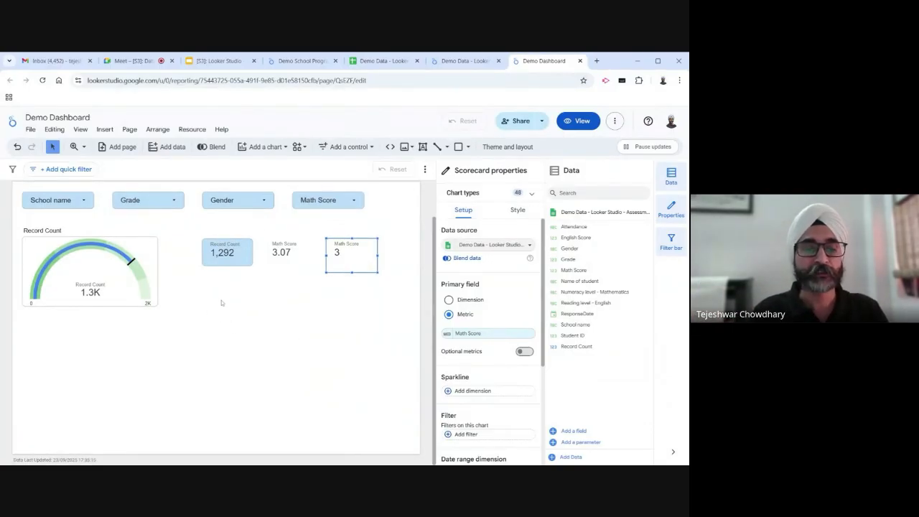
scroll(269, 371, up, 1)
scroll(269, 372, down, 1)
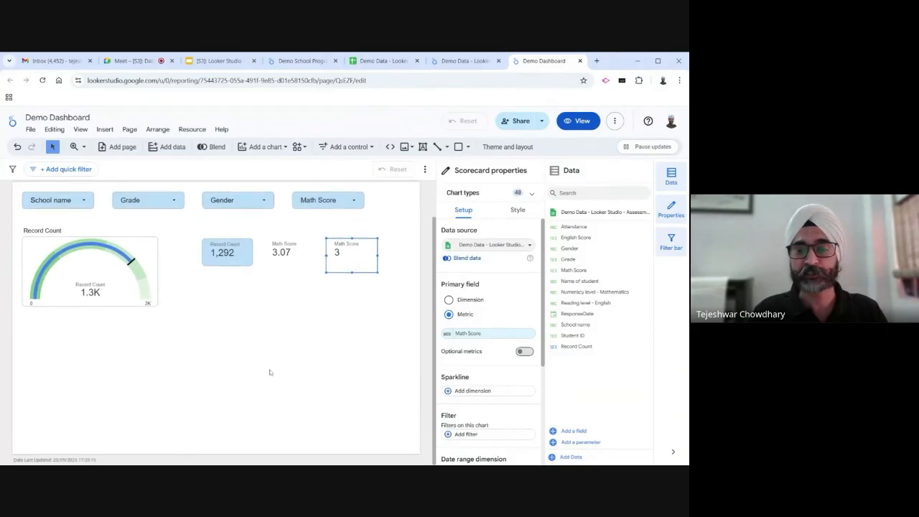
scroll(246, 367, up, 1)
scroll(245, 363, down, 1)
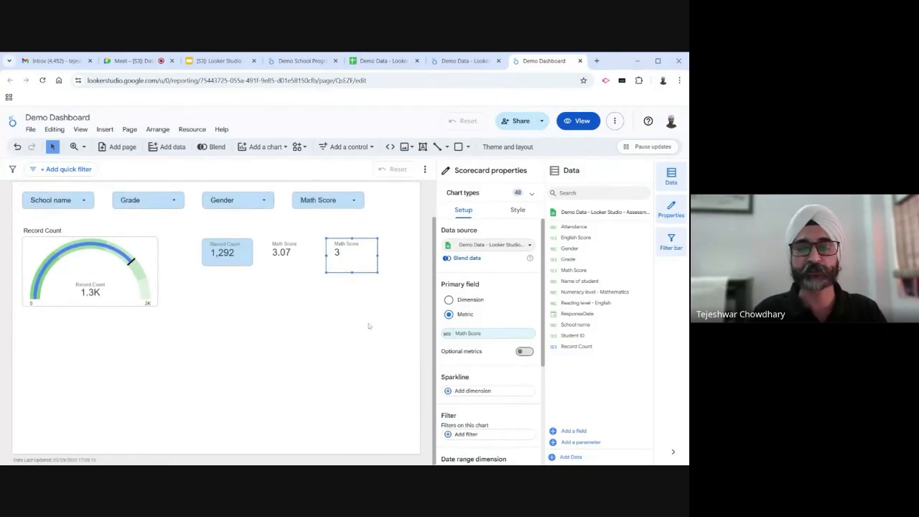
scroll(369, 331, up, 1)
scroll(369, 333, down, 1)
scroll(369, 334, down, 1)
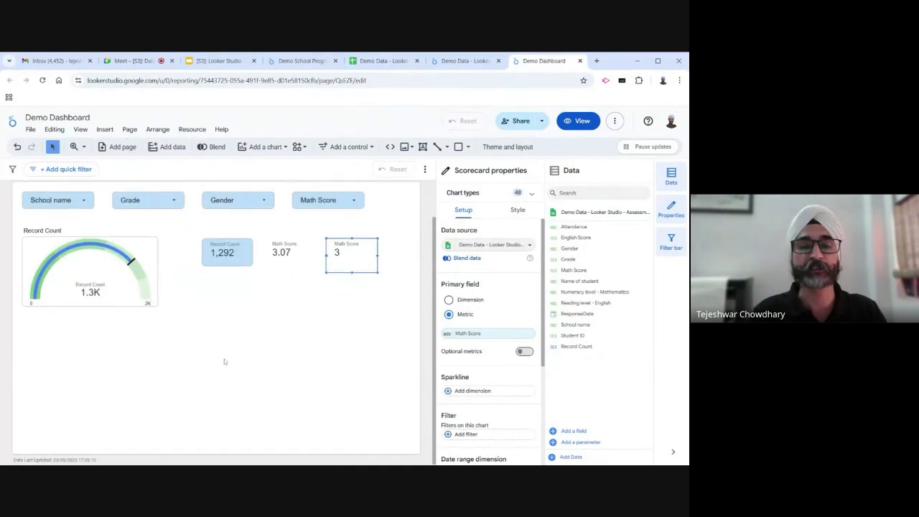
Set the current page's canvas height to 1500 px and check the extended page
click(130, 130)
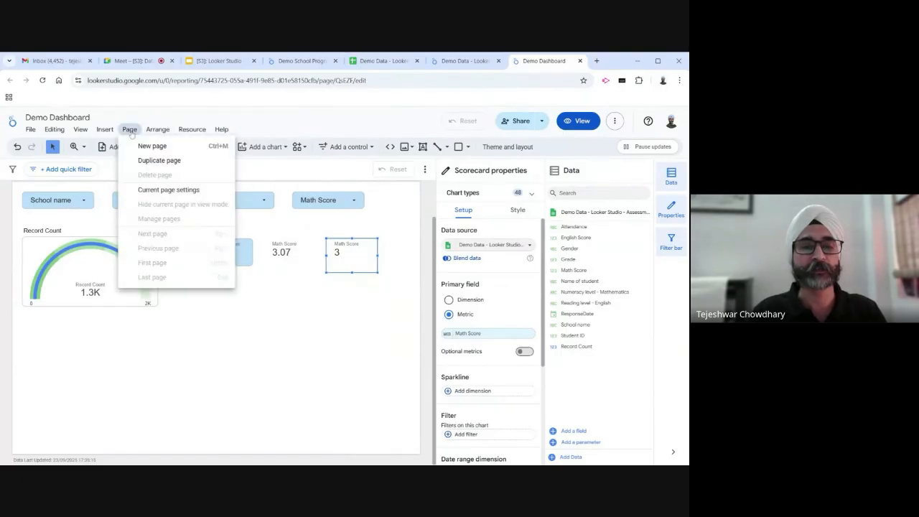
click(168, 189)
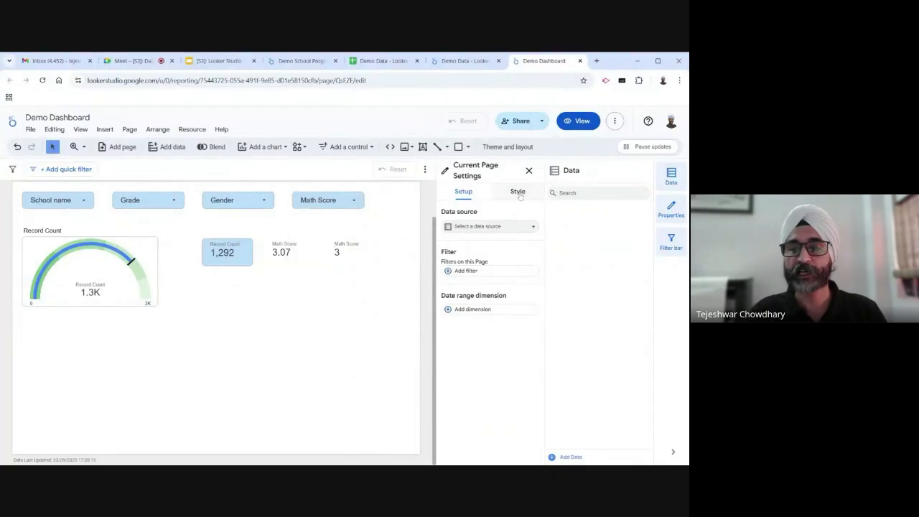
click(518, 193)
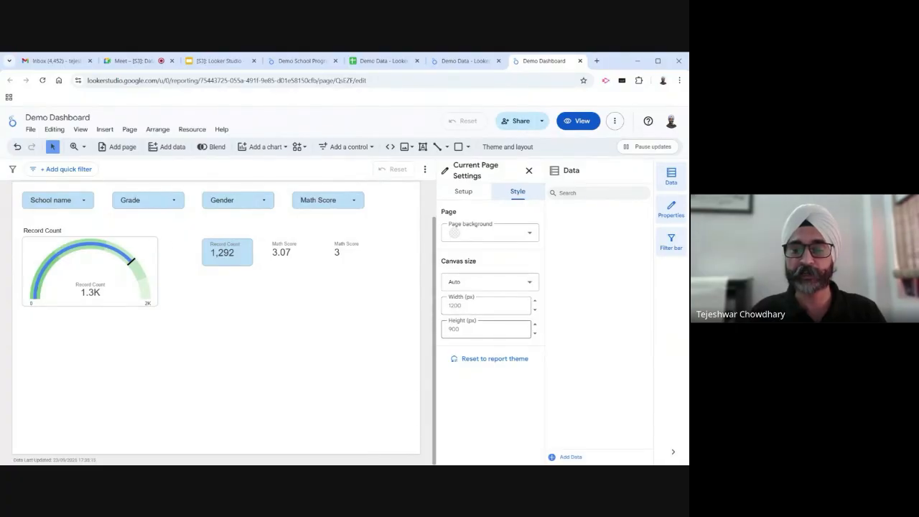
click(485, 328)
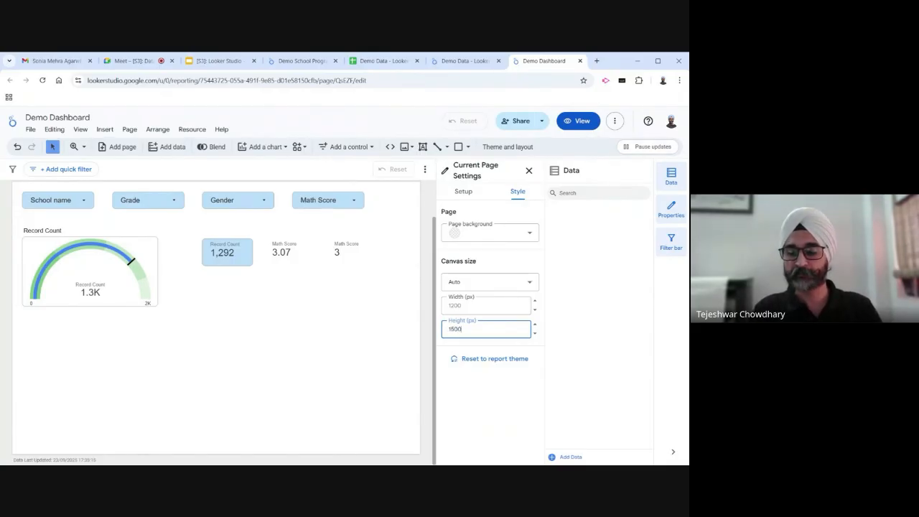
click(293, 268)
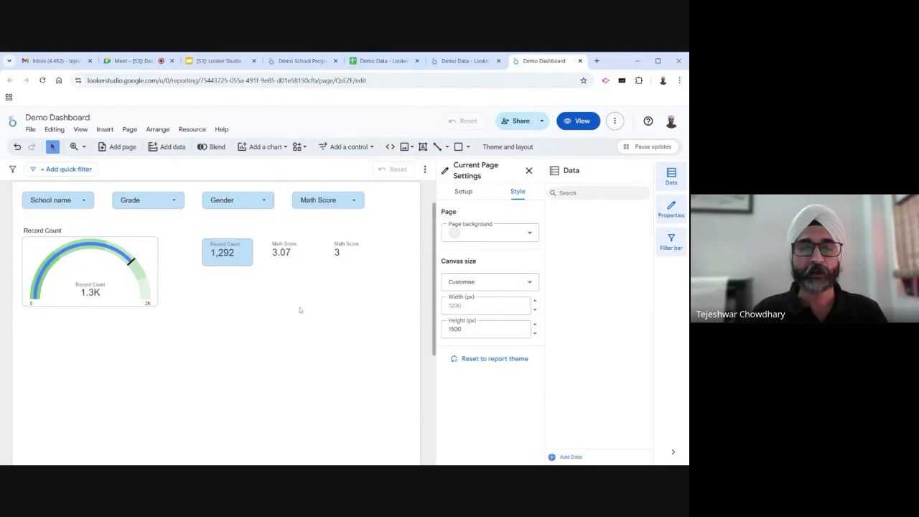
scroll(324, 281, down, 1)
scroll(320, 285, down, 2)
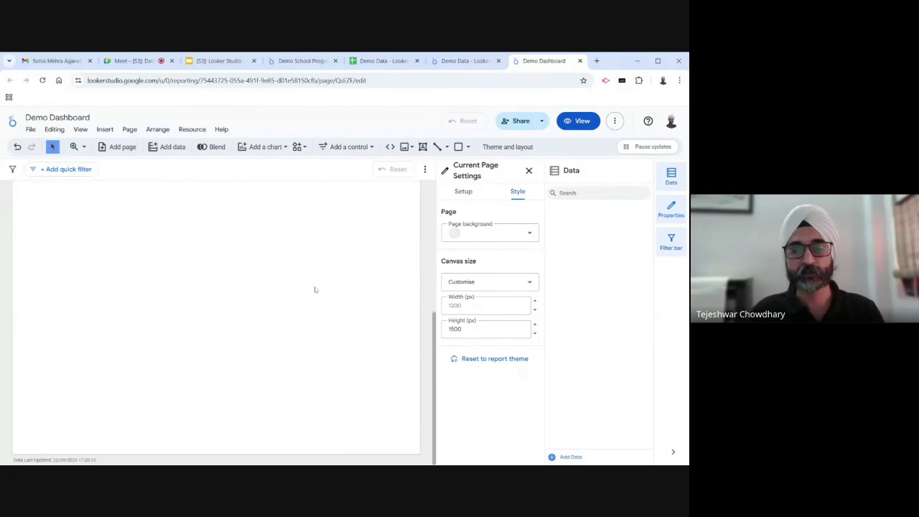
scroll(315, 289, up, 3)
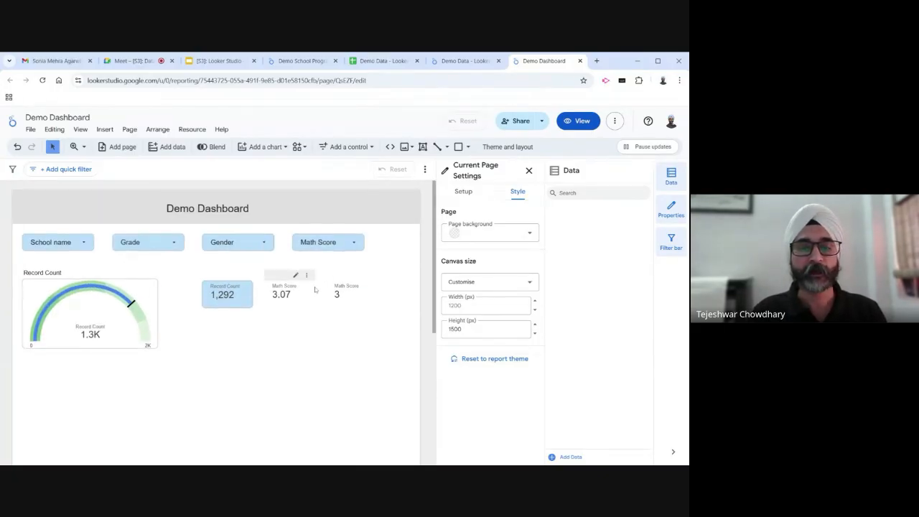
Add a time series chart below the Record Count gauge and widen it to about three quarters of the page width
scroll(313, 288, down, 1)
scroll(314, 286, down, 1)
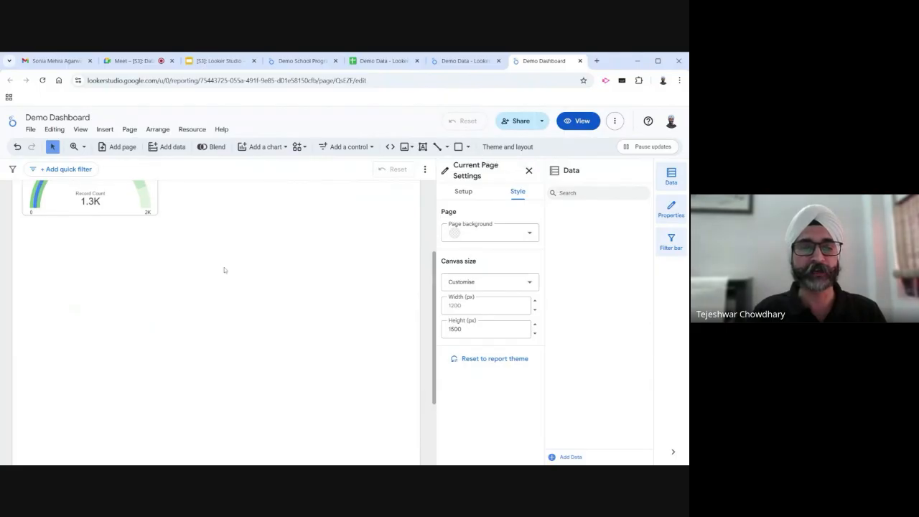
scroll(224, 267, up, 3)
scroll(223, 273, down, 2)
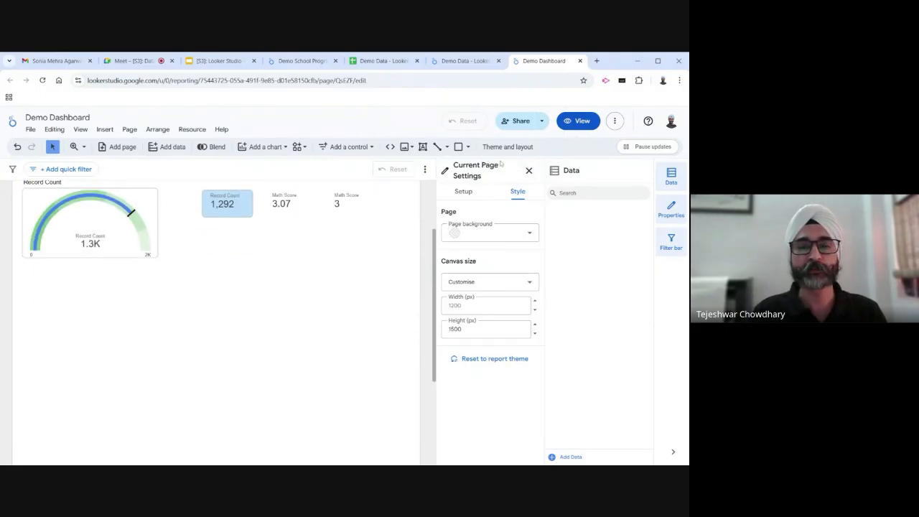
click(280, 148)
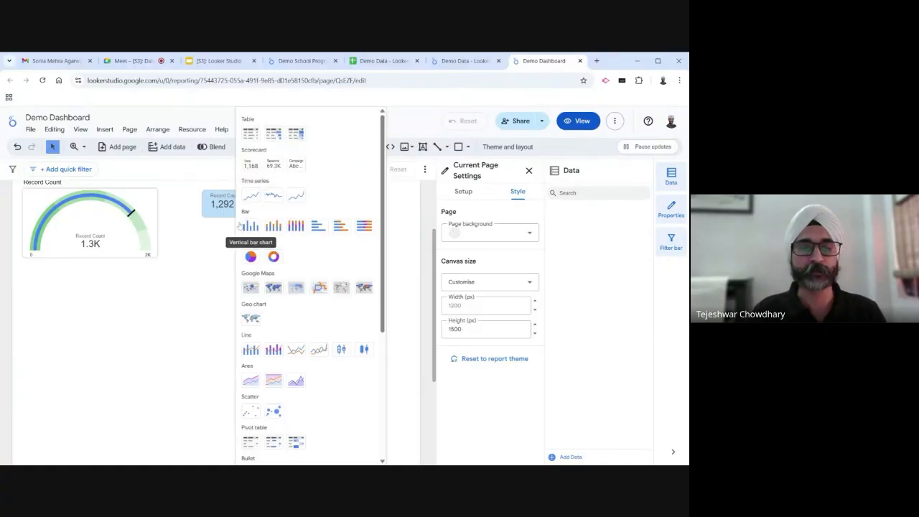
click(252, 199)
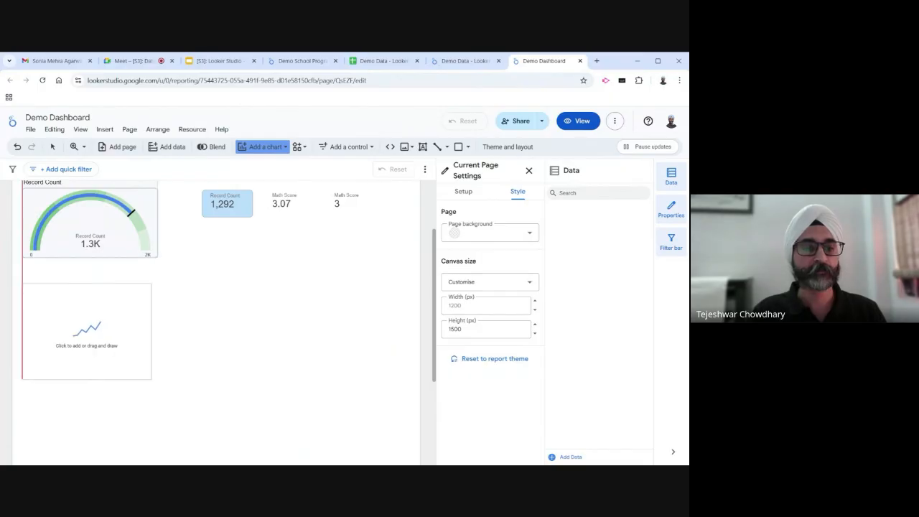
click(22, 284)
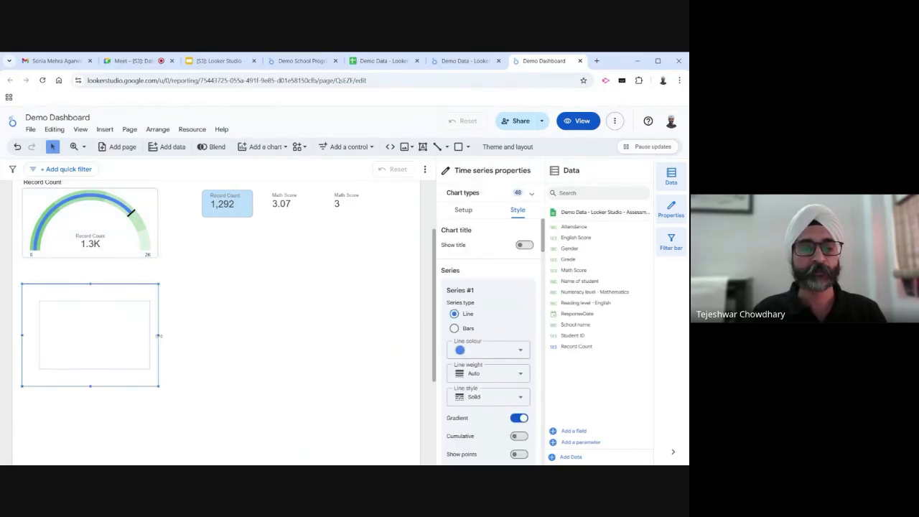
drag(160, 336, 320, 335)
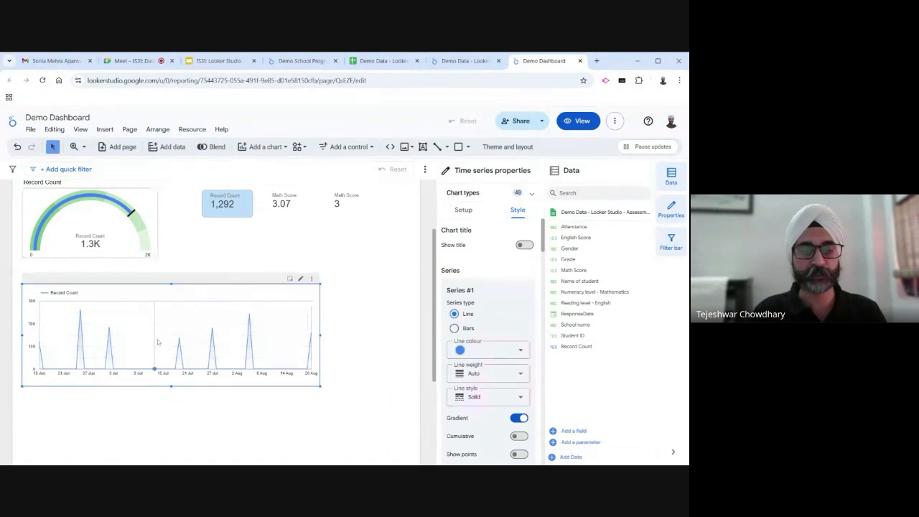
Review the time series chart's dimension, metric, filter, date range and chart interaction settings
click(463, 209)
scroll(500, 278, down, 3)
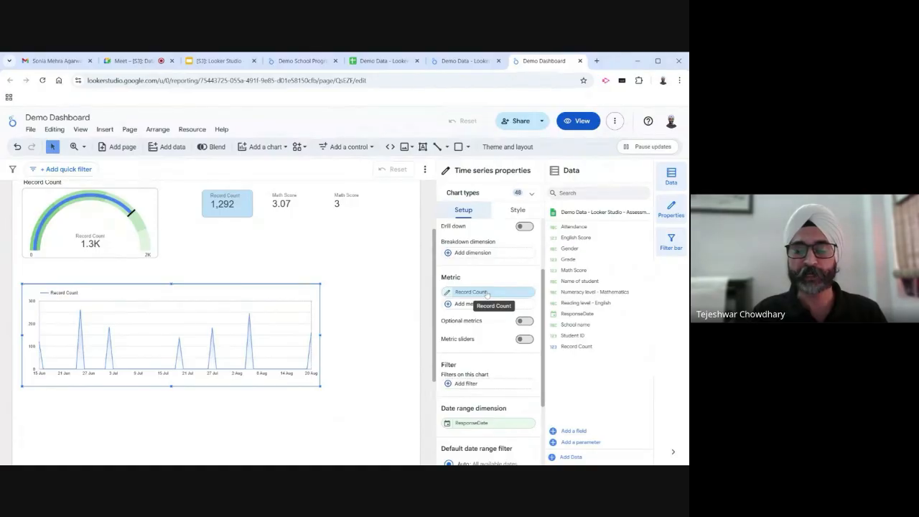
scroll(486, 293, down, 2)
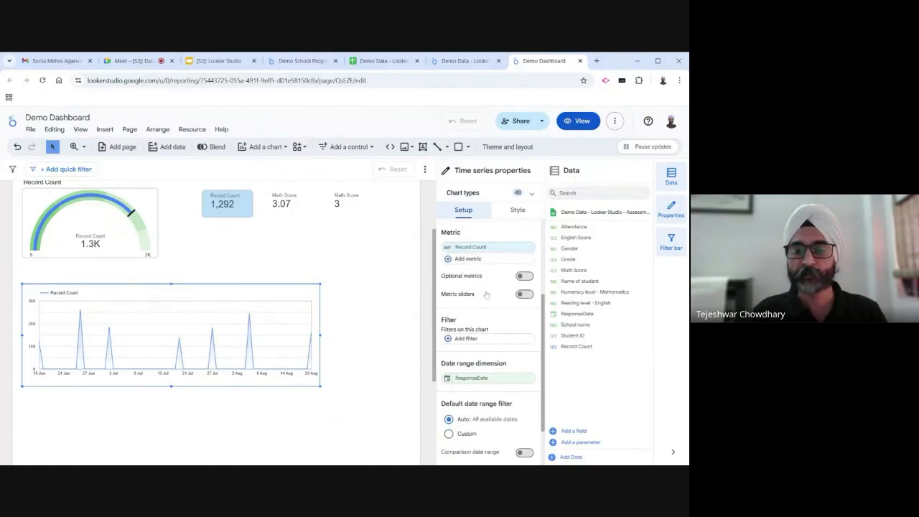
scroll(487, 295, up, 3)
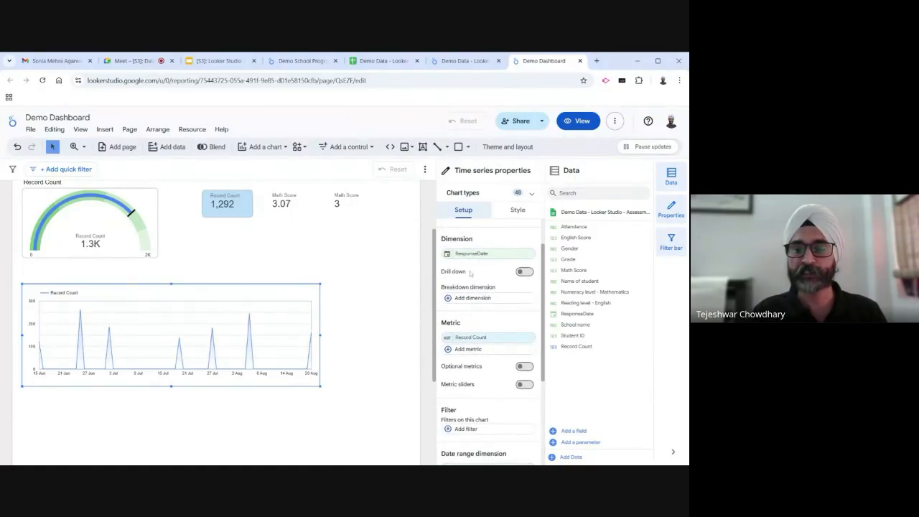
scroll(485, 295, up, 1)
scroll(481, 296, down, 2)
scroll(475, 297, up, 1)
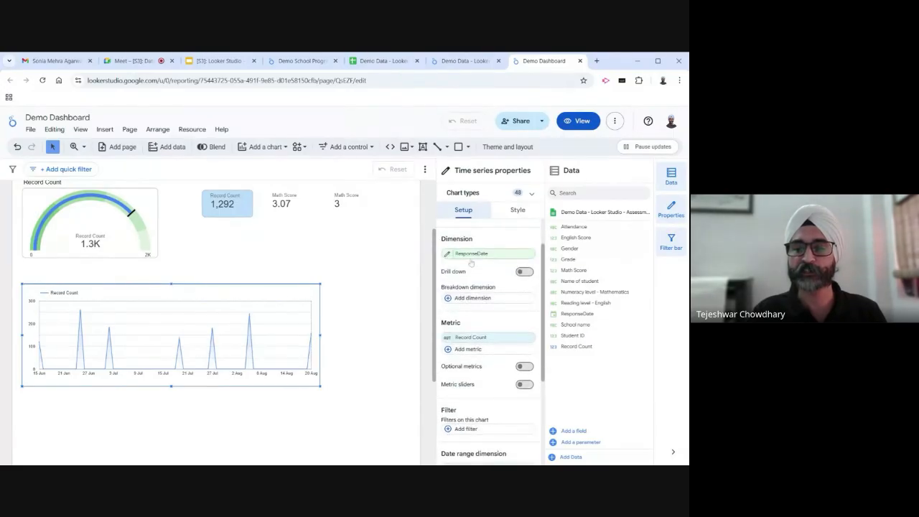
scroll(473, 298, down, 2)
scroll(471, 298, down, 1)
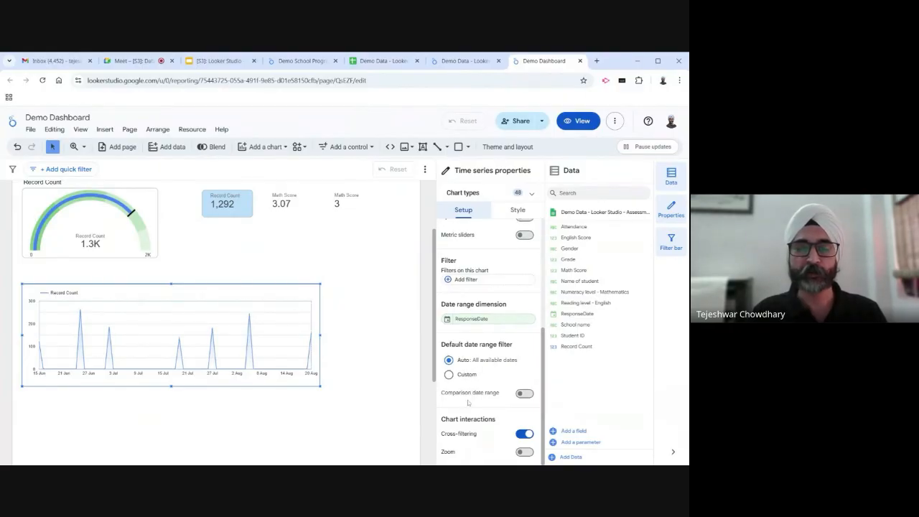
scroll(495, 301, up, 3)
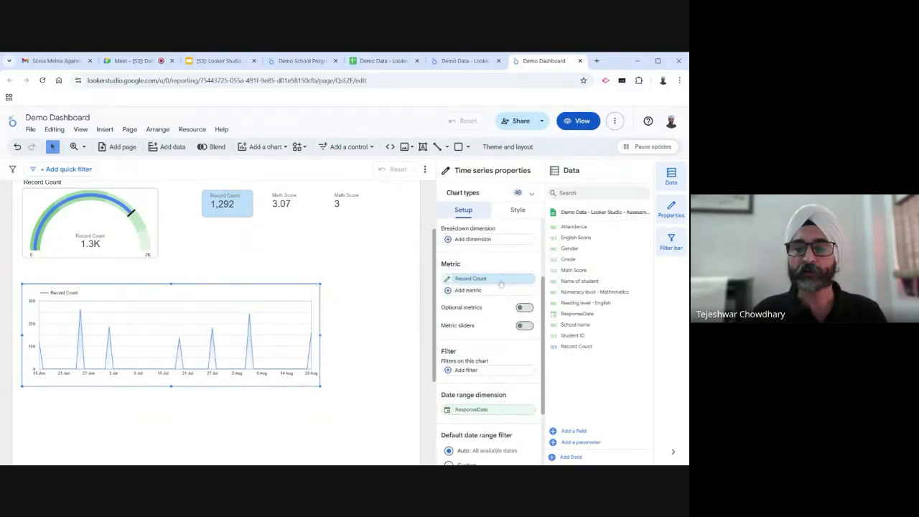
scroll(511, 228, up, 3)
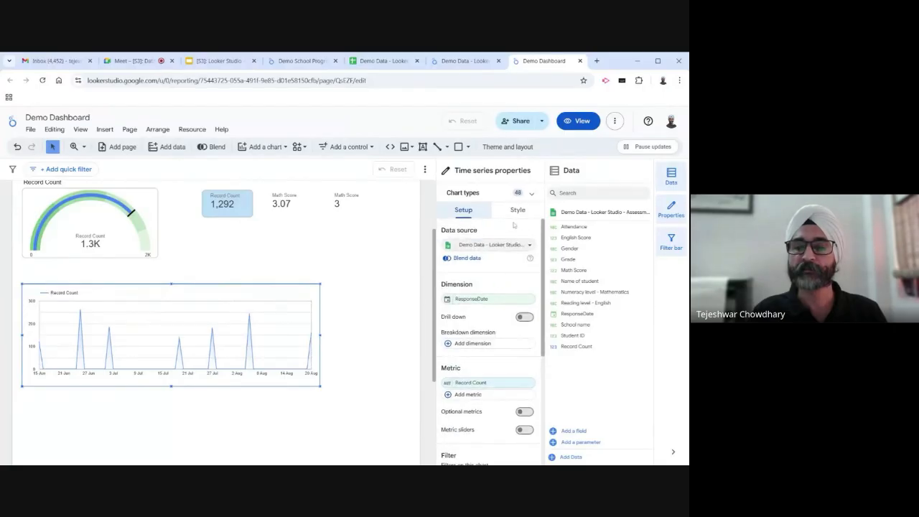
Make the time series chart's Record Count series cumulative
click(517, 210)
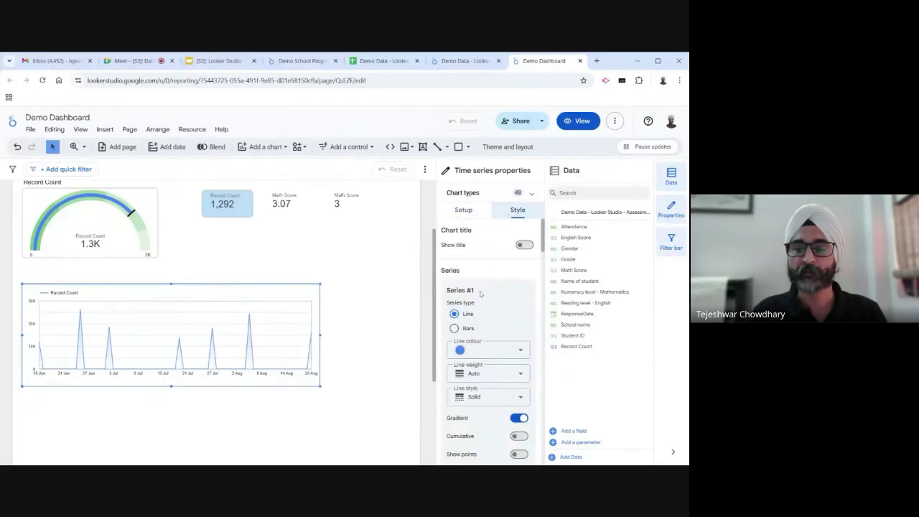
scroll(480, 294, down, 1)
scroll(485, 290, down, 2)
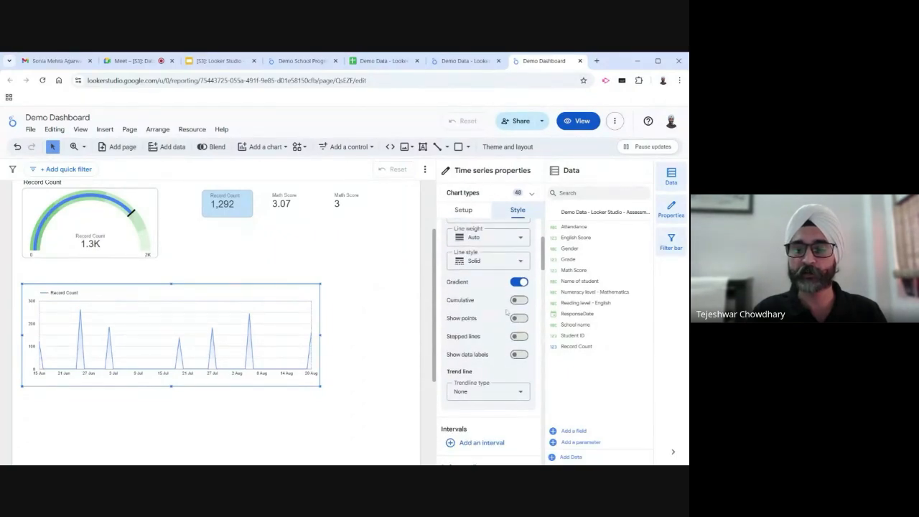
click(518, 301)
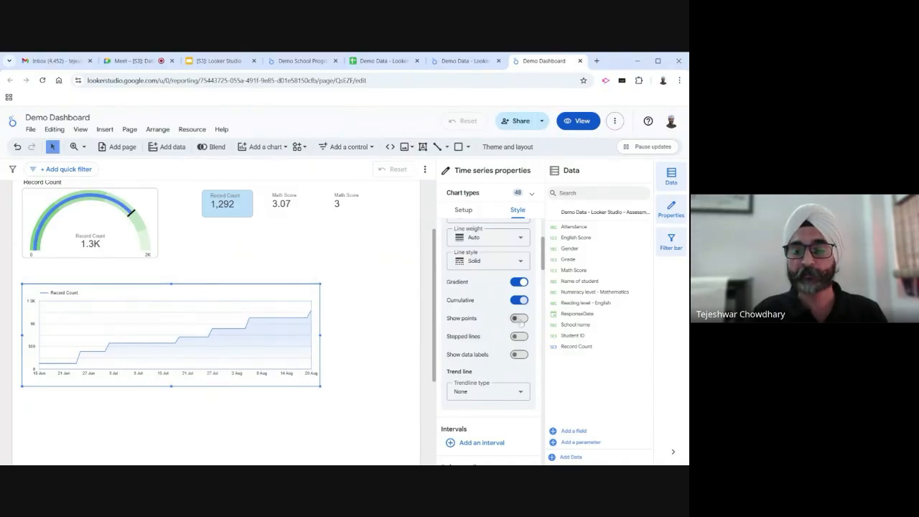
Examine the time series chart's reference line, missing data and axis style settings, briefly trying the left Y-axis title
scroll(479, 345, down, 5)
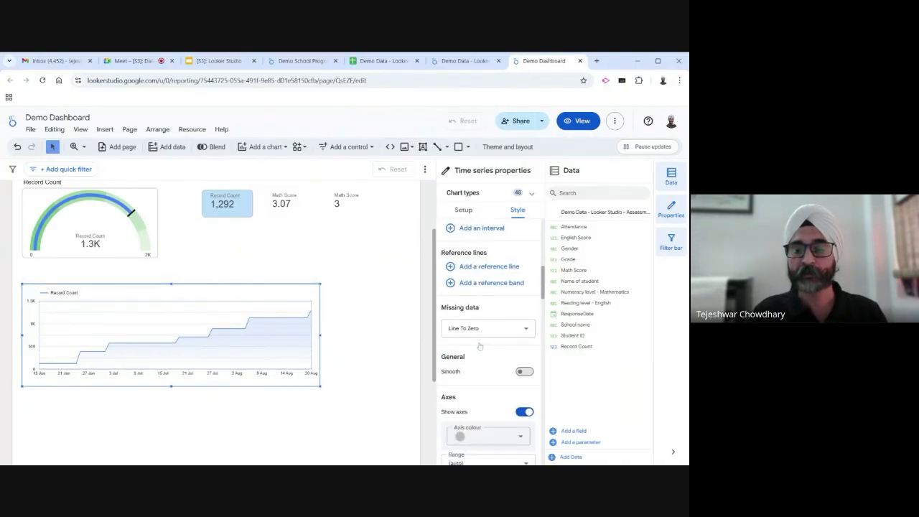
scroll(480, 345, up, 1)
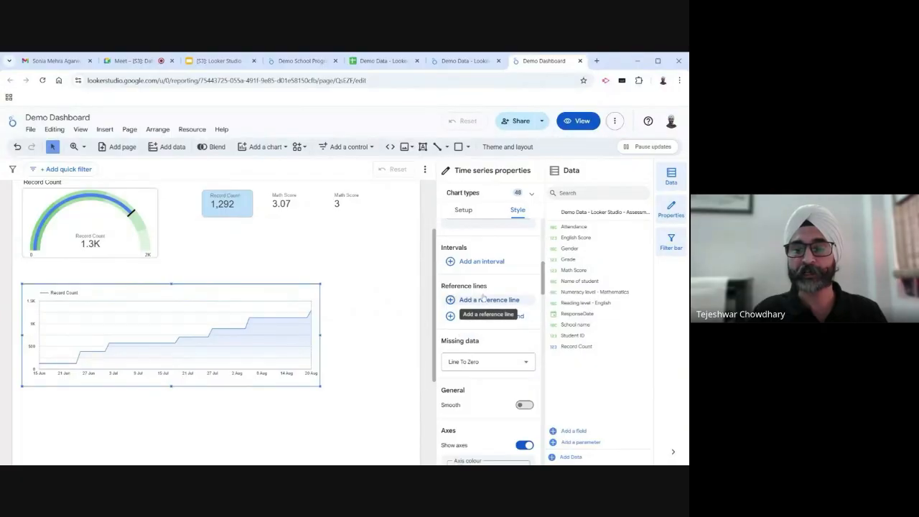
scroll(486, 351, down, 3)
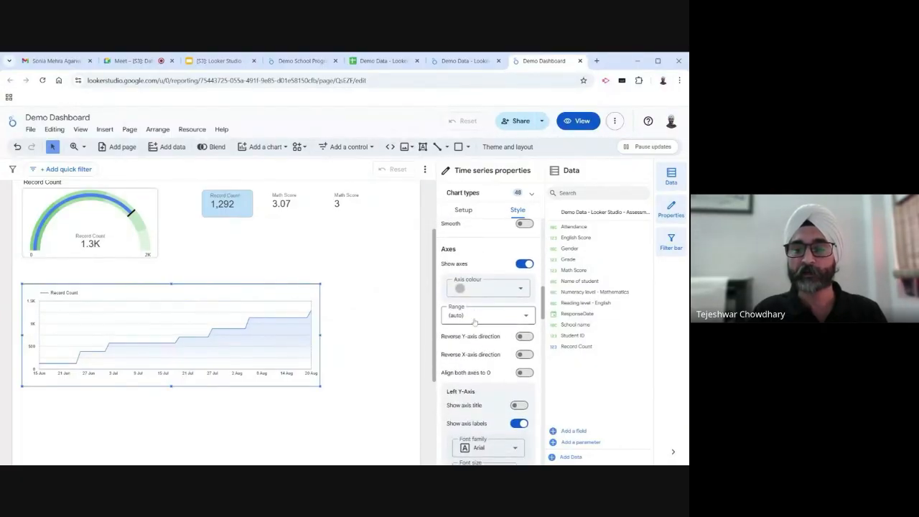
scroll(475, 323, down, 1)
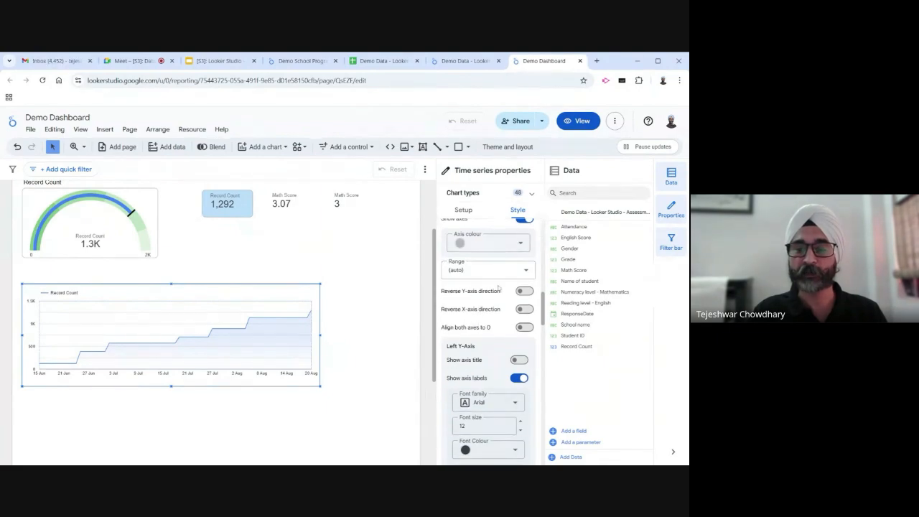
scroll(491, 323, down, 2)
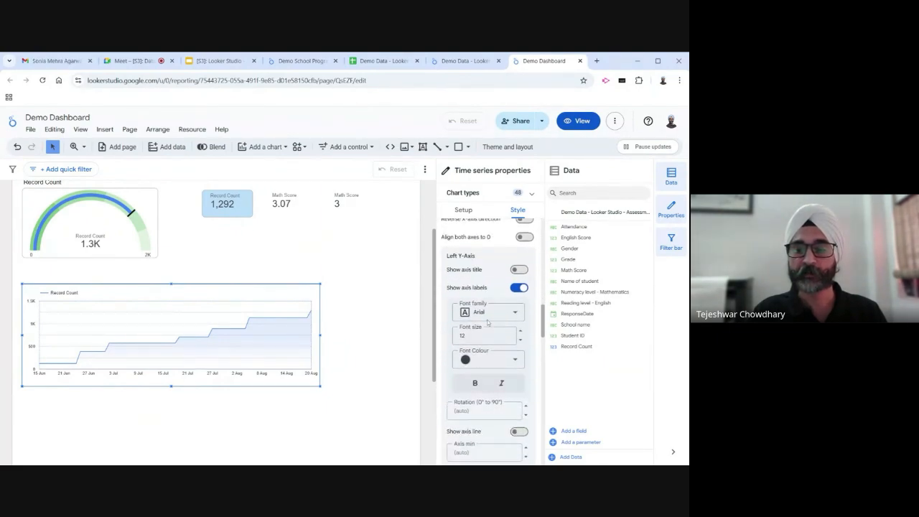
click(519, 269)
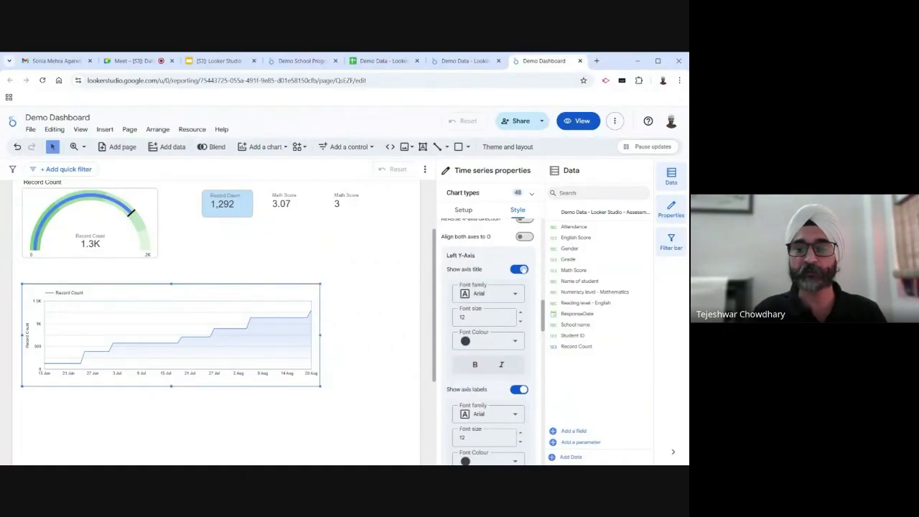
click(519, 270)
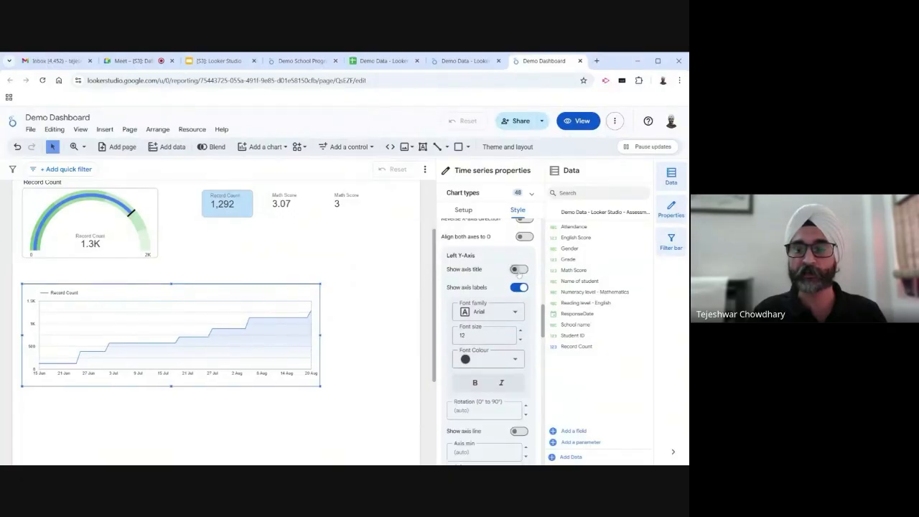
scroll(502, 293, down, 3)
scroll(503, 293, down, 4)
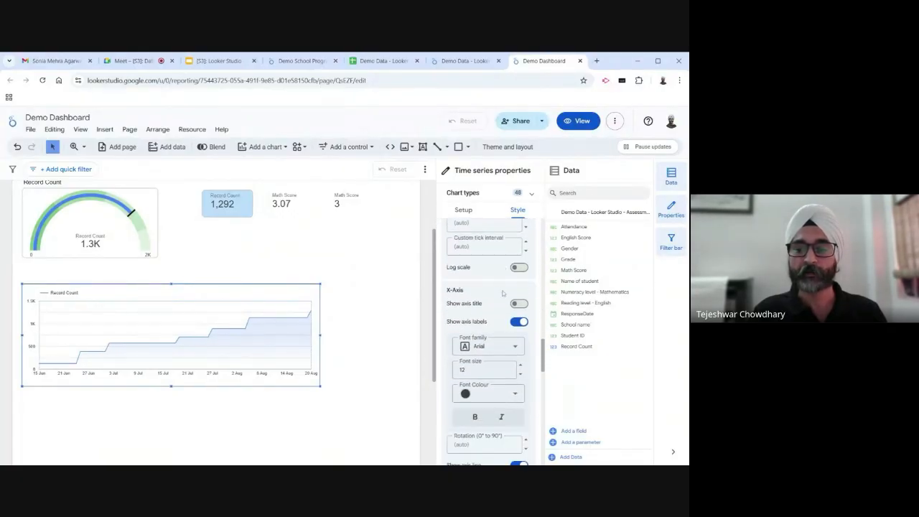
scroll(495, 287, up, 5)
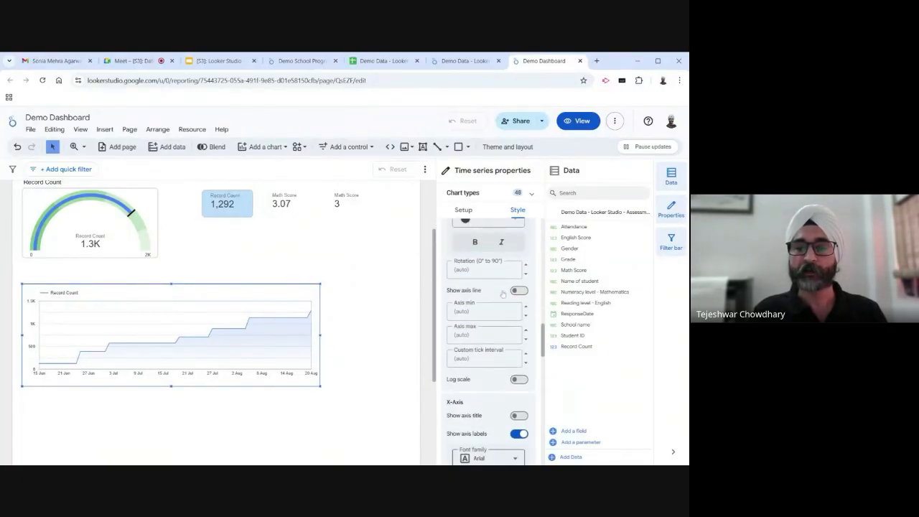
Enable drill down on the time series chart and change its Year Month dimension's data type to ISO Week
click(463, 209)
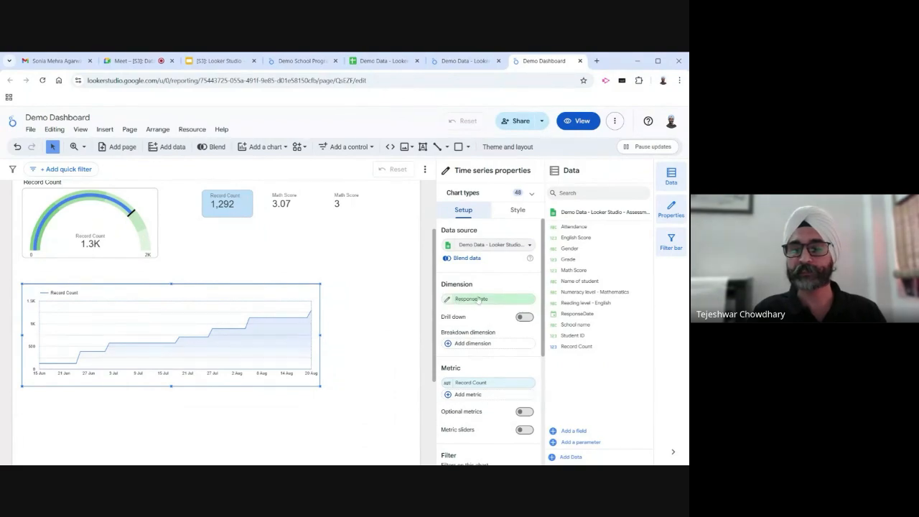
click(525, 317)
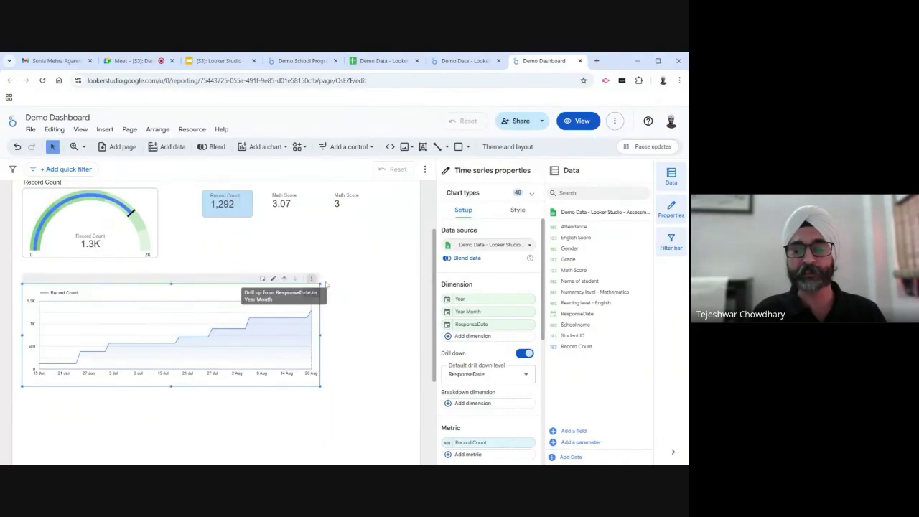
click(448, 314)
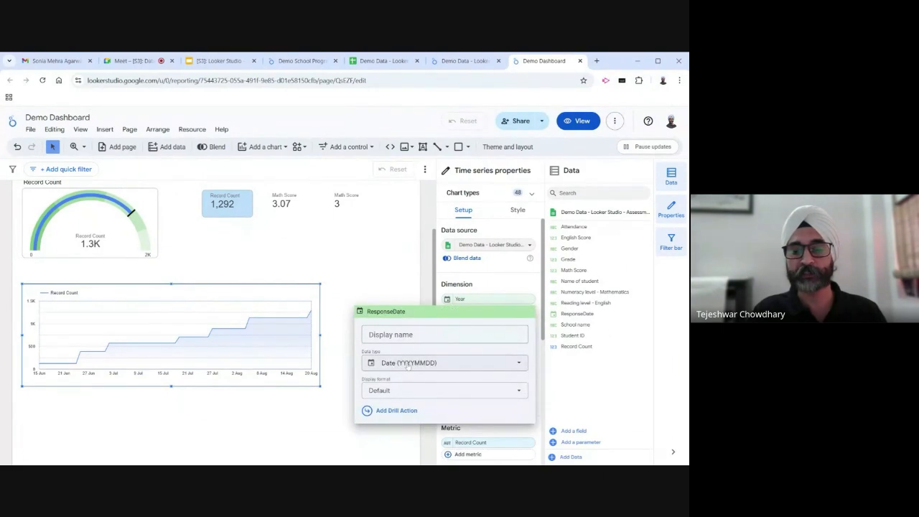
click(409, 389)
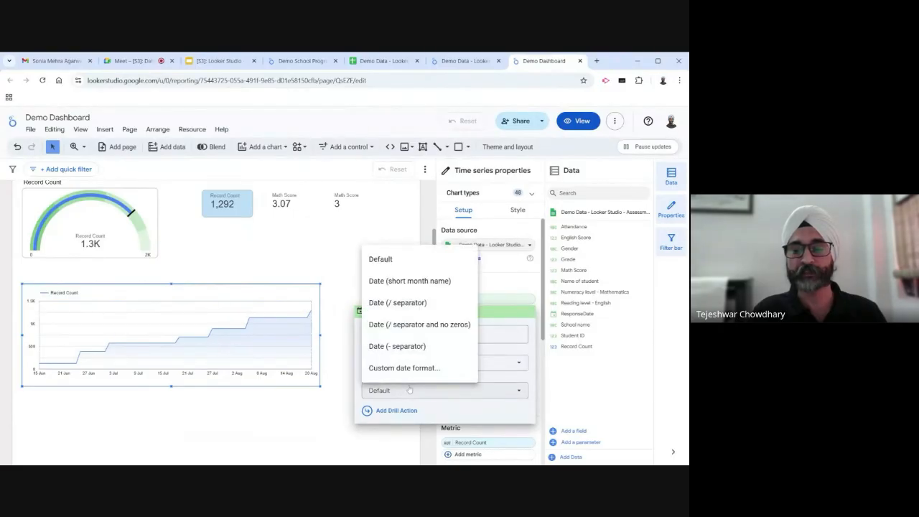
click(410, 390)
click(407, 364)
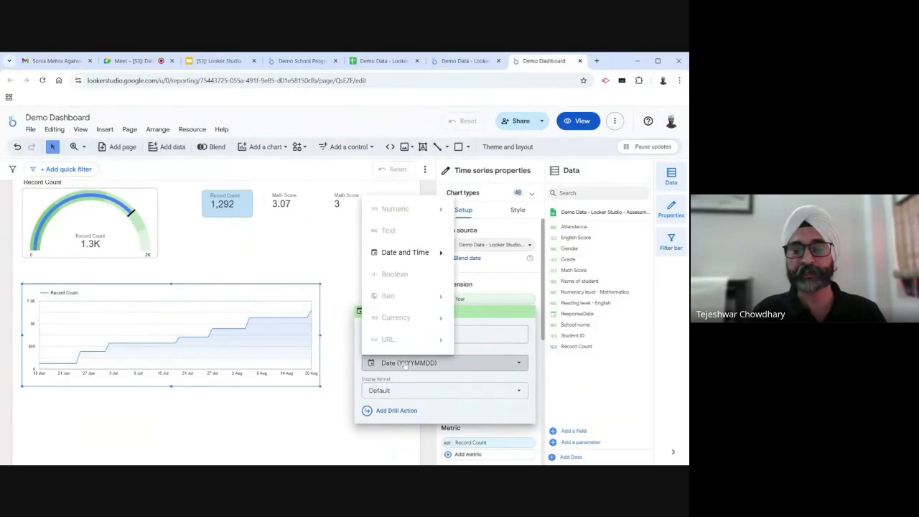
mouse_move(415, 259)
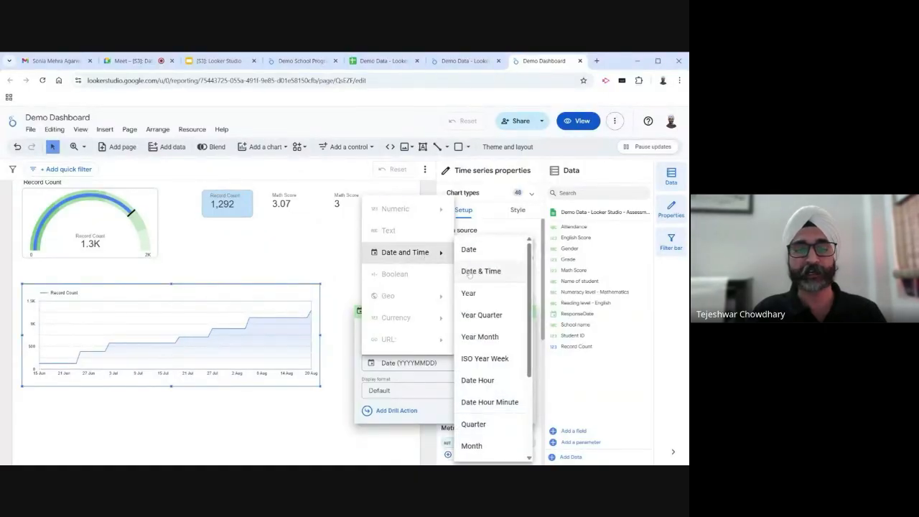
scroll(470, 276, down, 3)
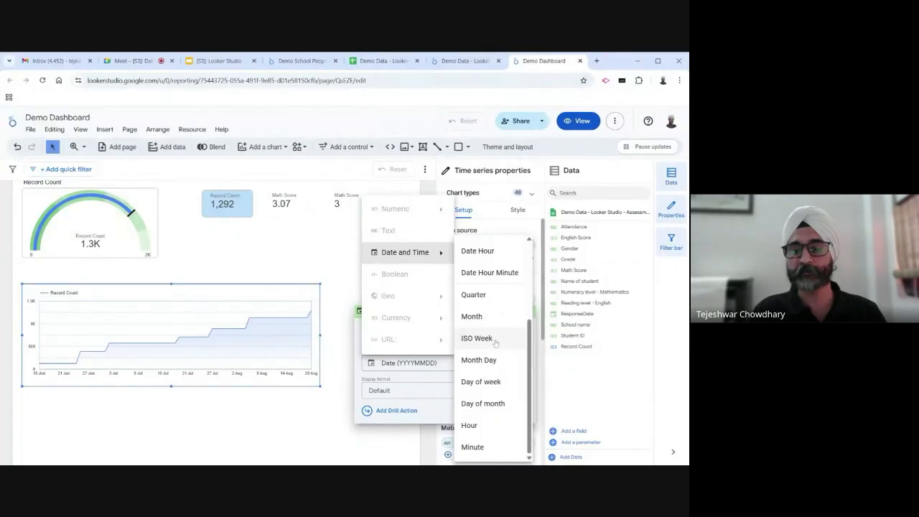
scroll(494, 343, up, 3)
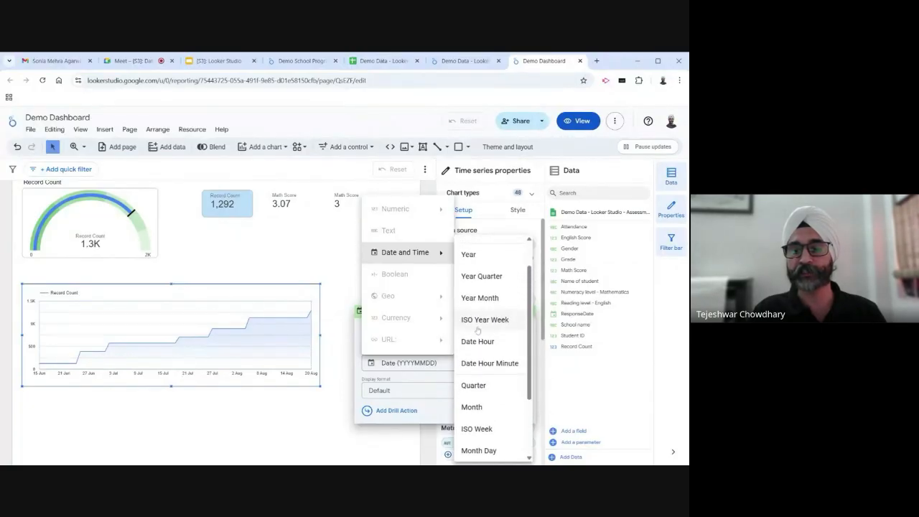
scroll(478, 332, down, 3)
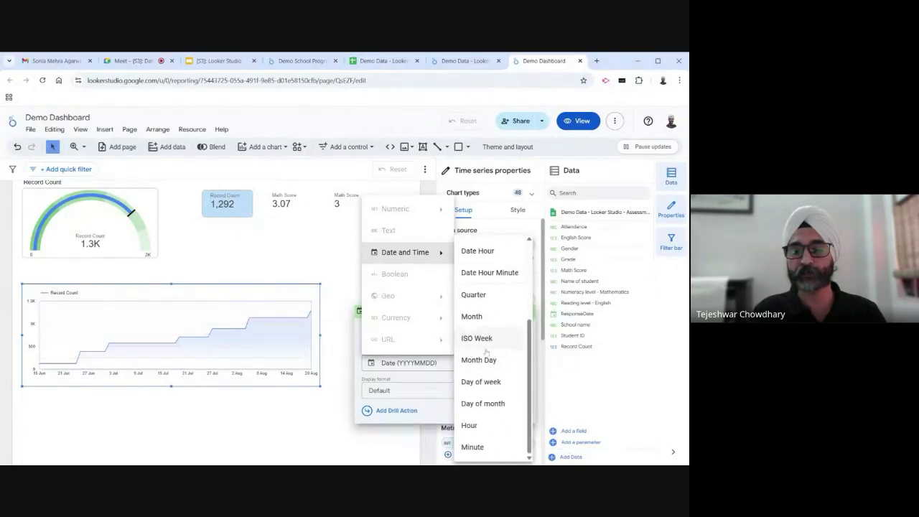
click(496, 340)
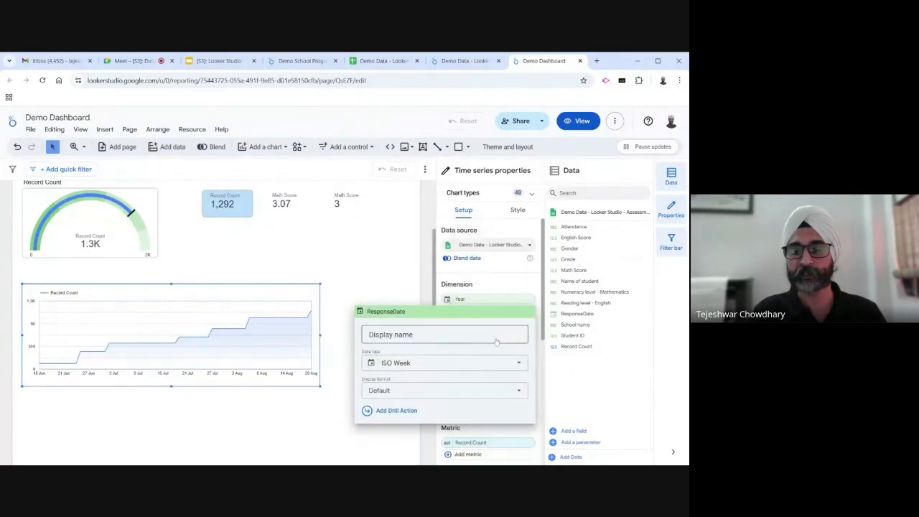
click(423, 285)
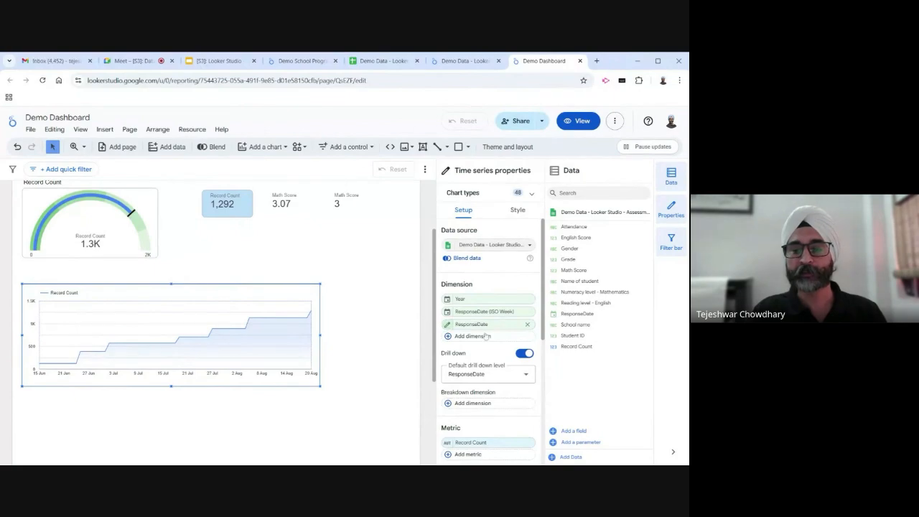
Change the data type of the chart's Year drill-down dimension to Month
click(448, 300)
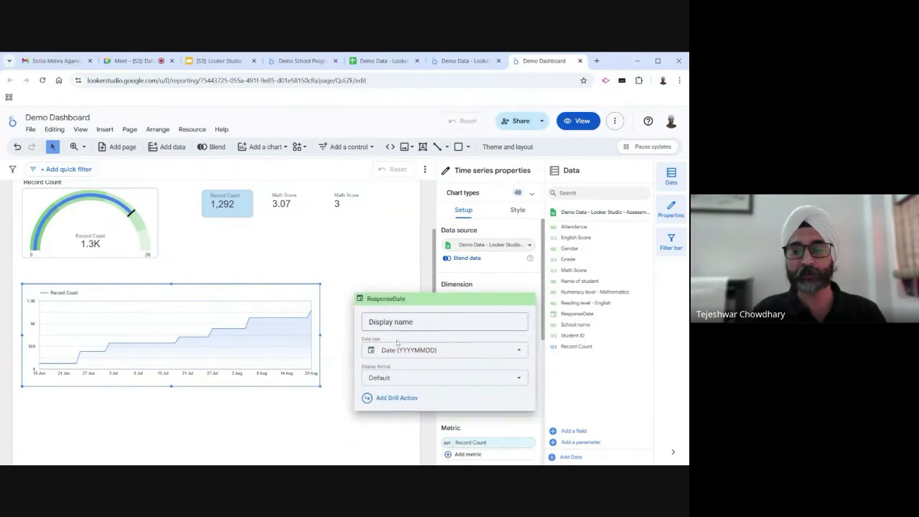
click(420, 352)
mouse_move(415, 242)
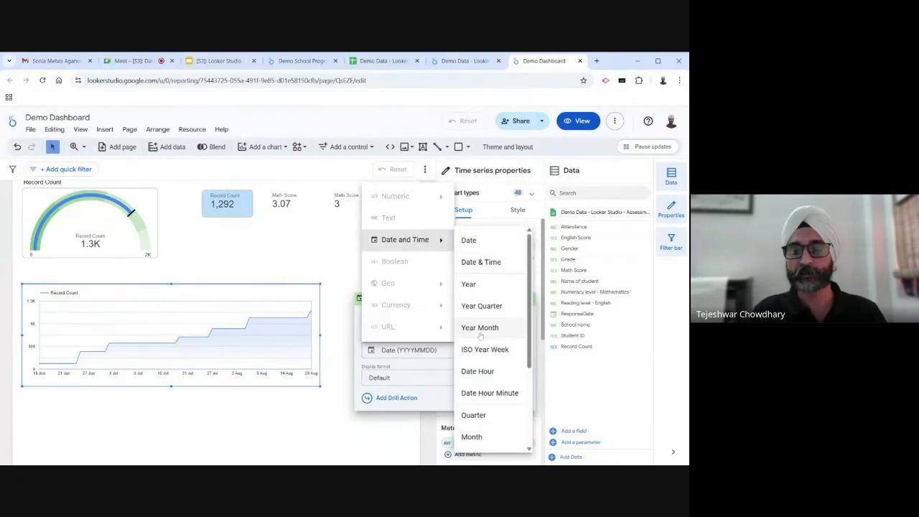
scroll(480, 337, down, 1)
scroll(479, 336, down, 1)
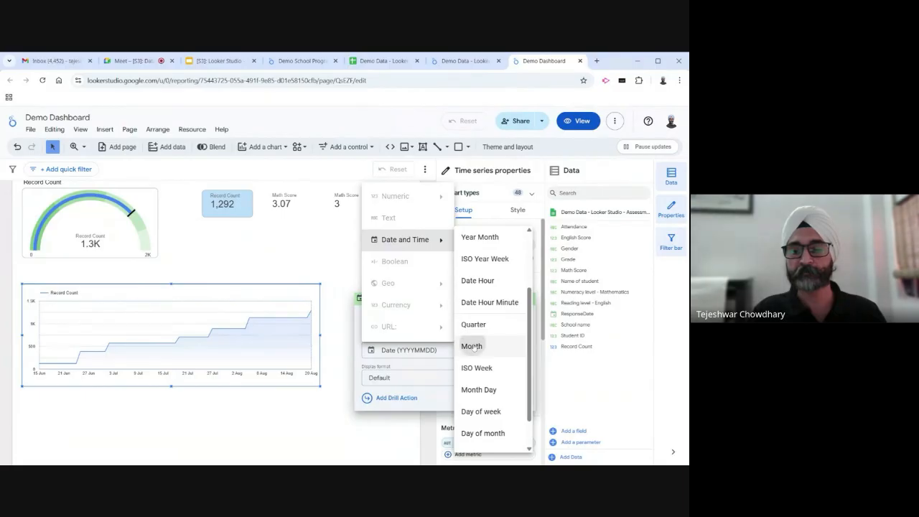
click(474, 346)
click(425, 267)
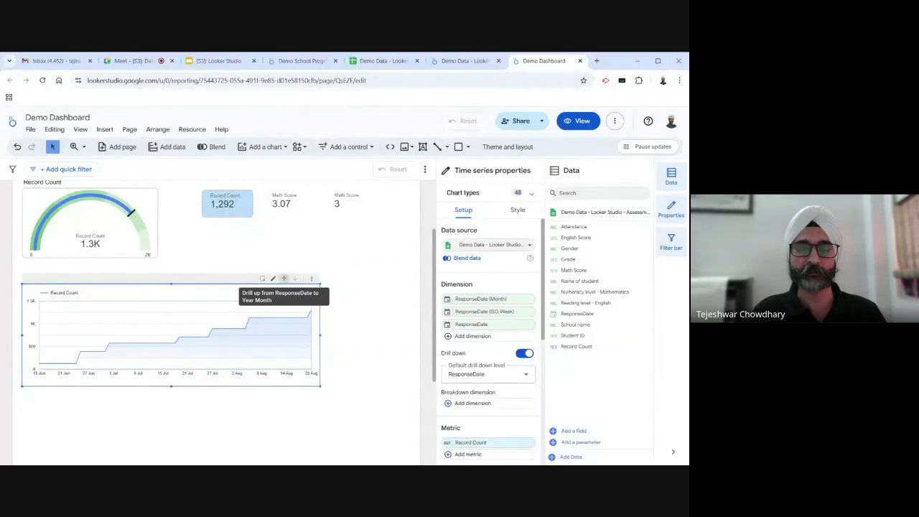
Drill the time series chart up to the month level and set its default drill down level to ResponseDate (ISO Week)
click(284, 279)
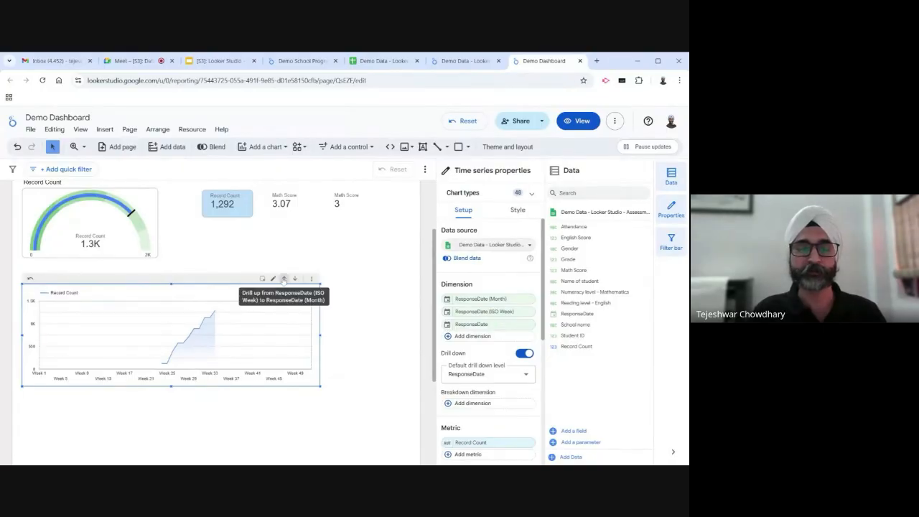
click(284, 279)
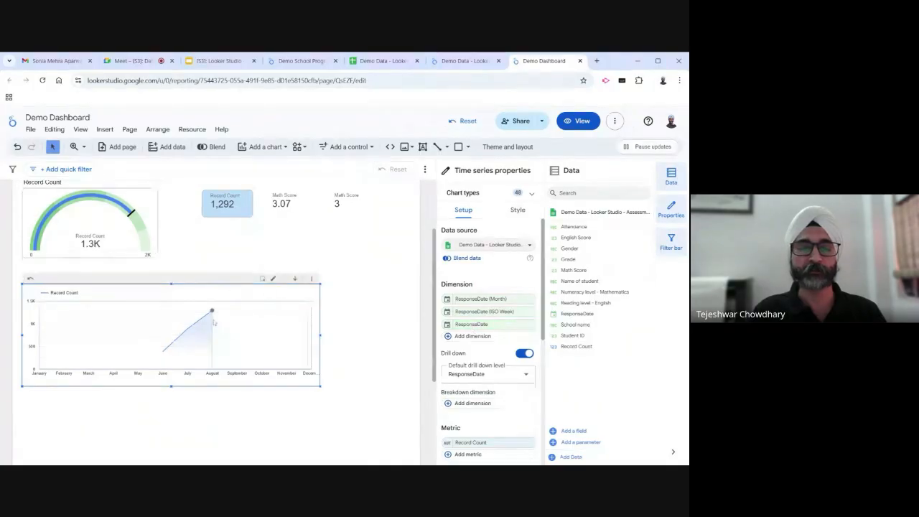
click(478, 378)
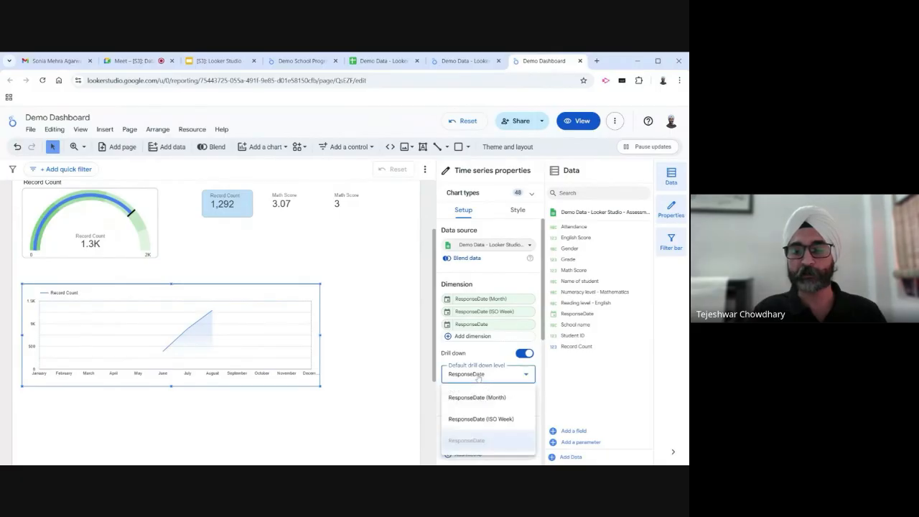
click(476, 421)
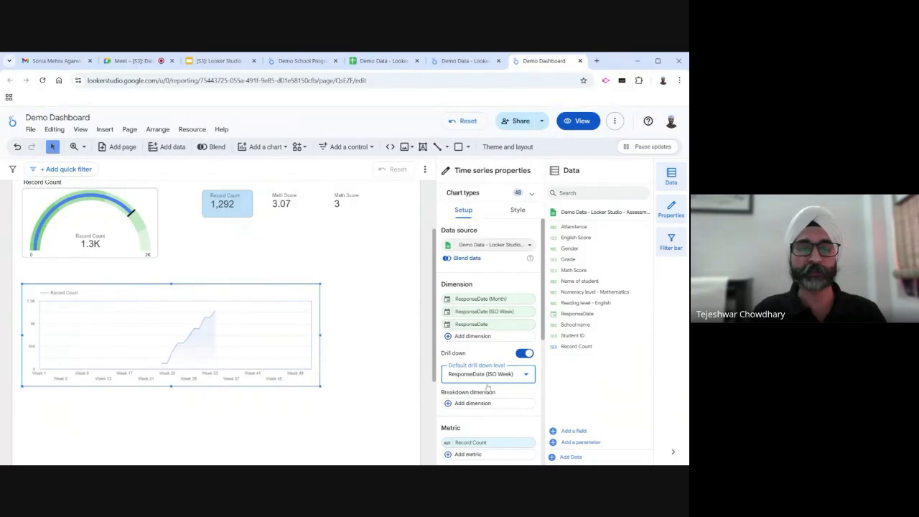
View the report as a reader and test the time series chart by drilling down to dates and up to weeks and months
scroll(379, 368, up, 2)
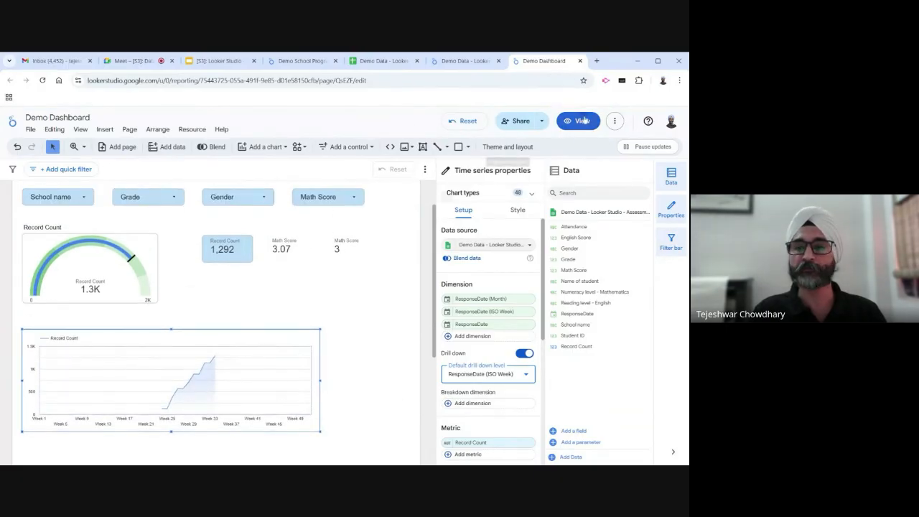
click(579, 121)
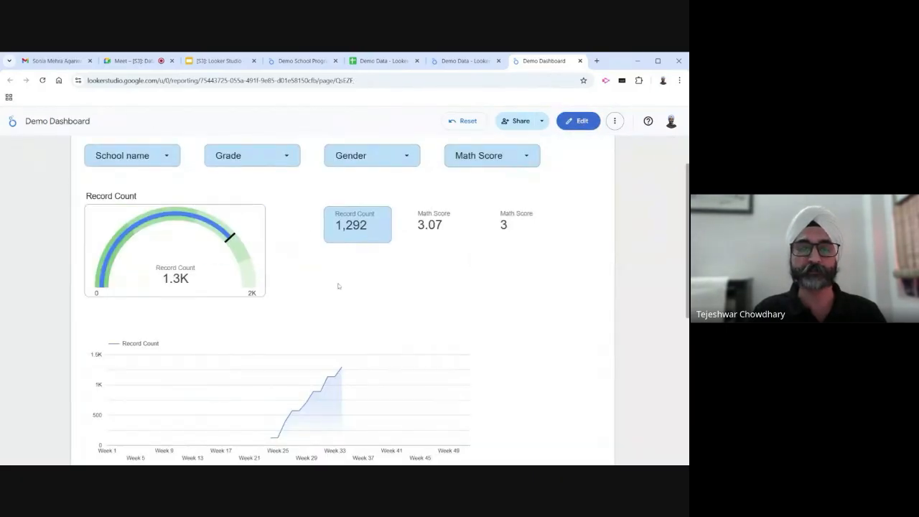
scroll(336, 285, down, 3)
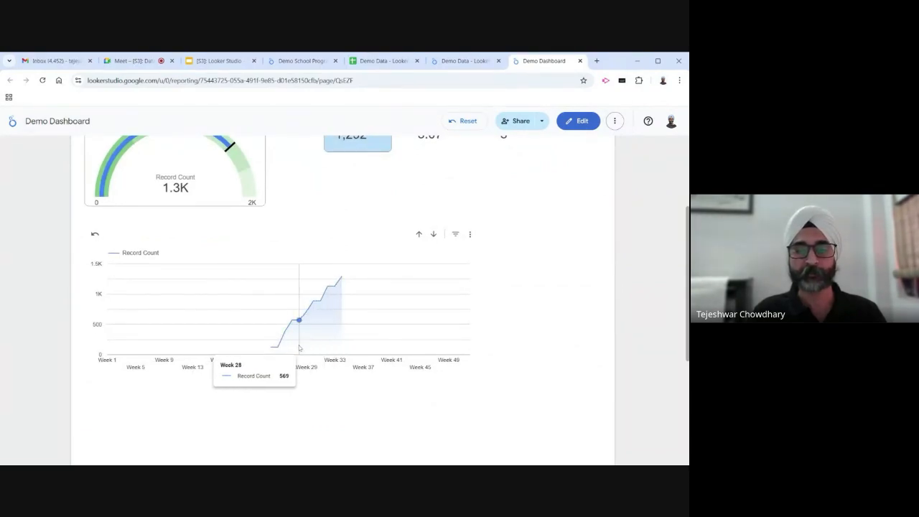
click(433, 235)
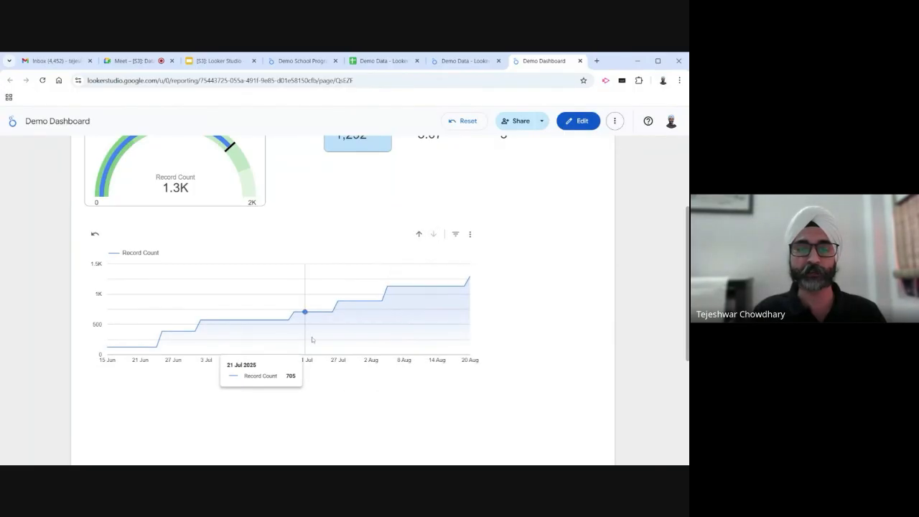
click(419, 235)
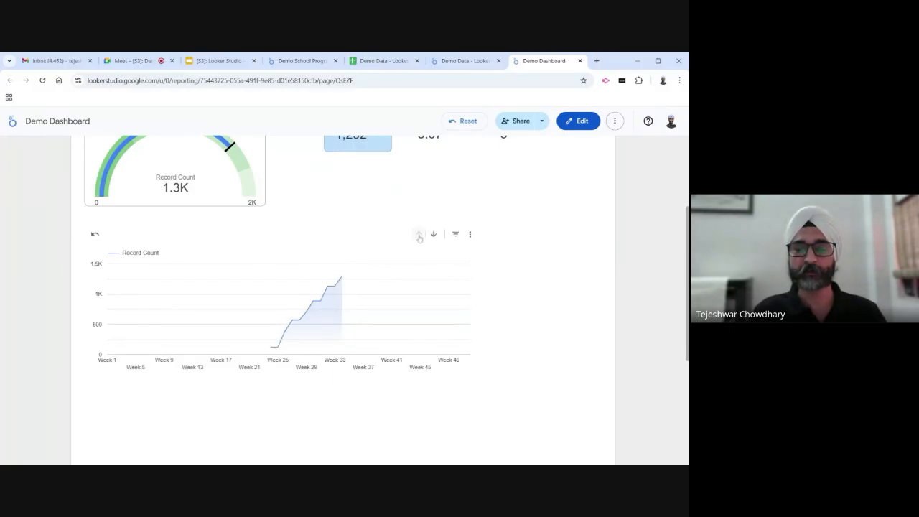
click(420, 235)
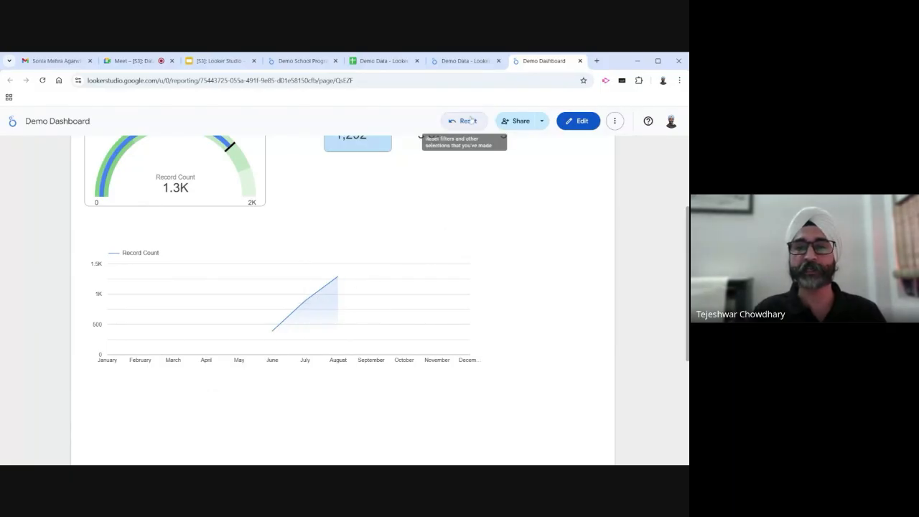
scroll(479, 262, up, 3)
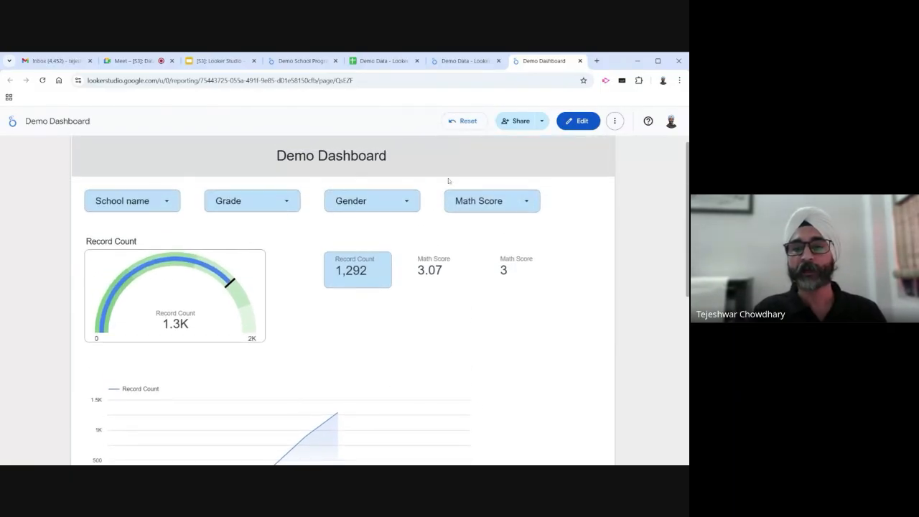
Reset the time series chart to its default drill down level and return to editing the report
scroll(381, 379, down, 2)
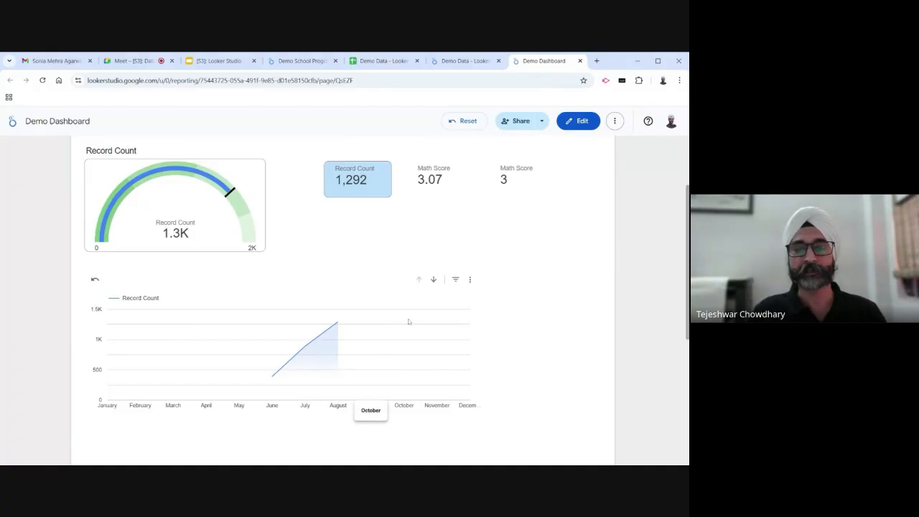
click(95, 280)
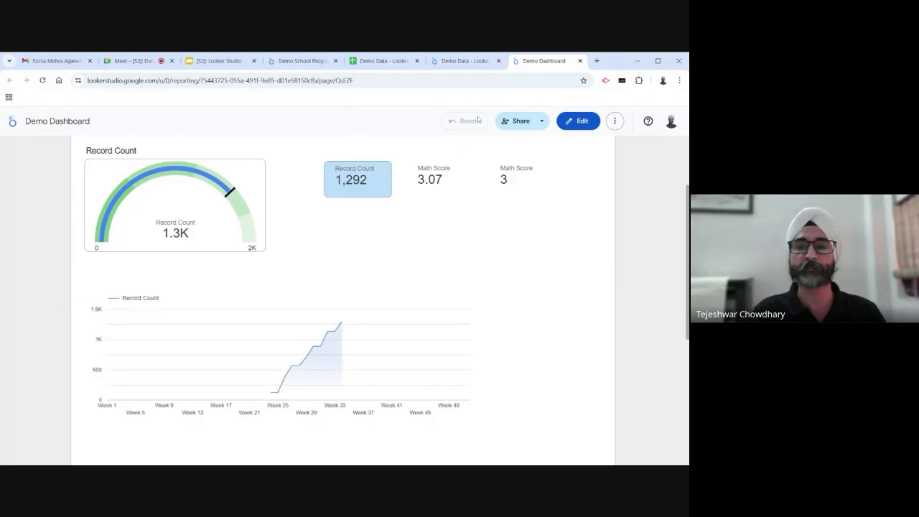
click(584, 122)
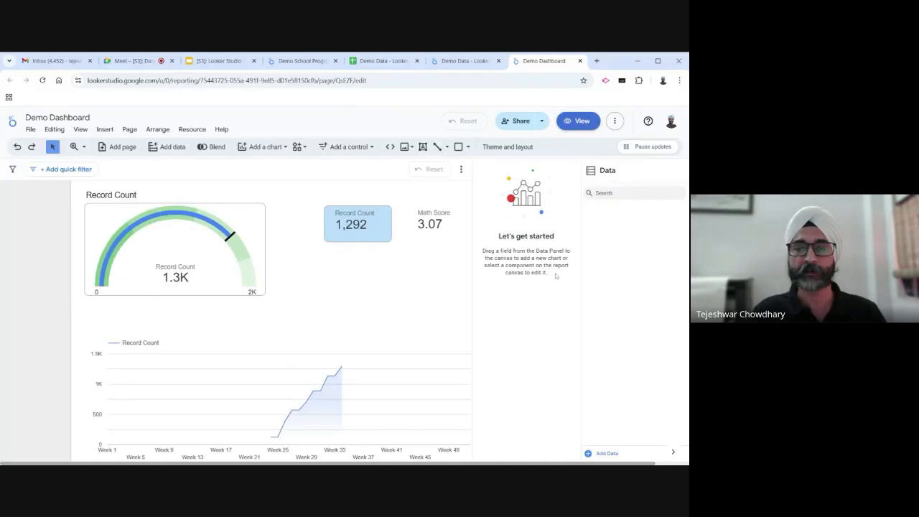
Move the time series chart up slightly so that it sits just below the Record Count gauge
scroll(394, 311, down, 2)
scroll(392, 313, up, 1)
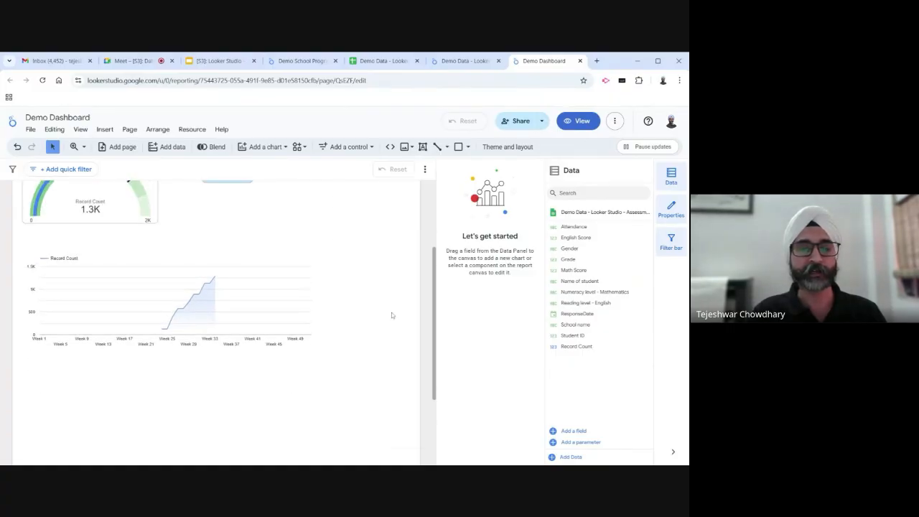
scroll(283, 275, down, 1)
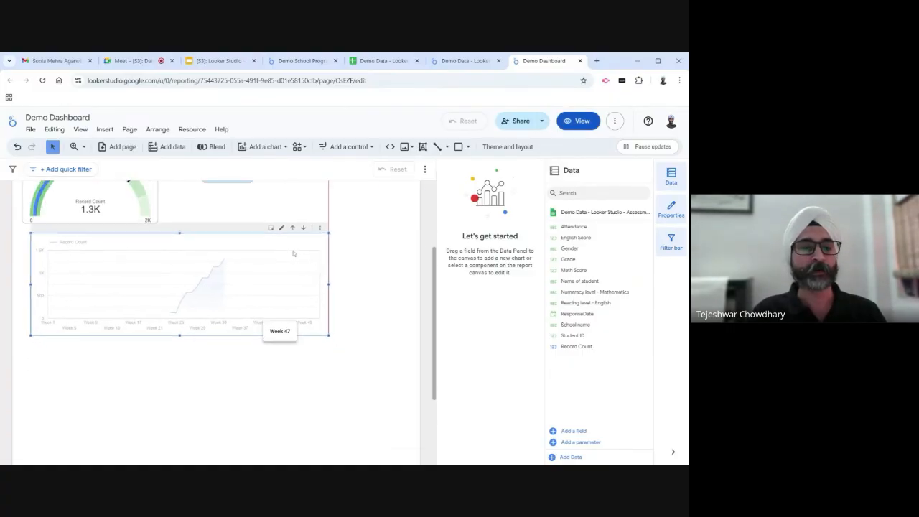
click(293, 289)
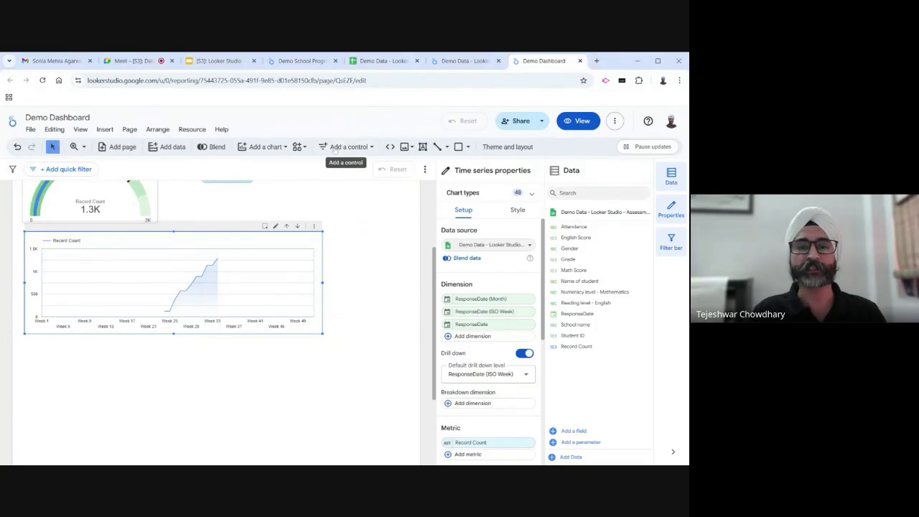
Insert a pie chart below the time series chart and set its dimension to Attendance
click(277, 150)
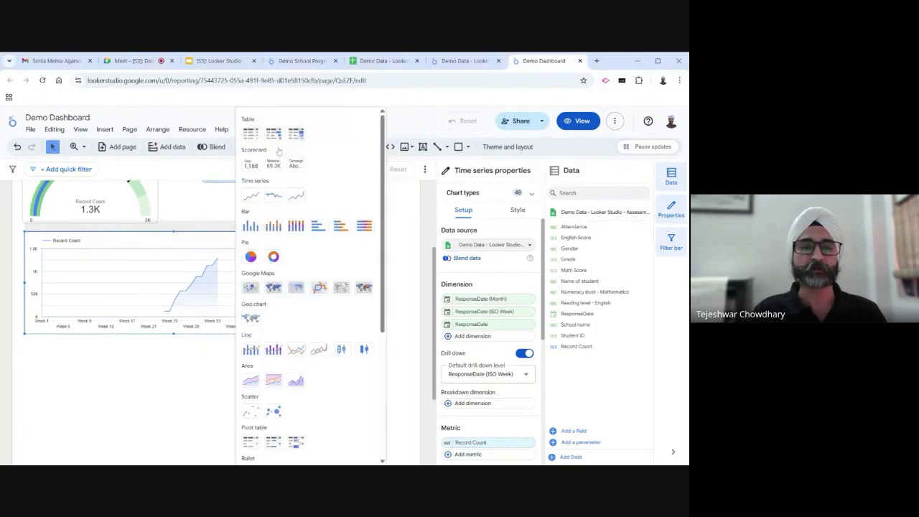
click(249, 255)
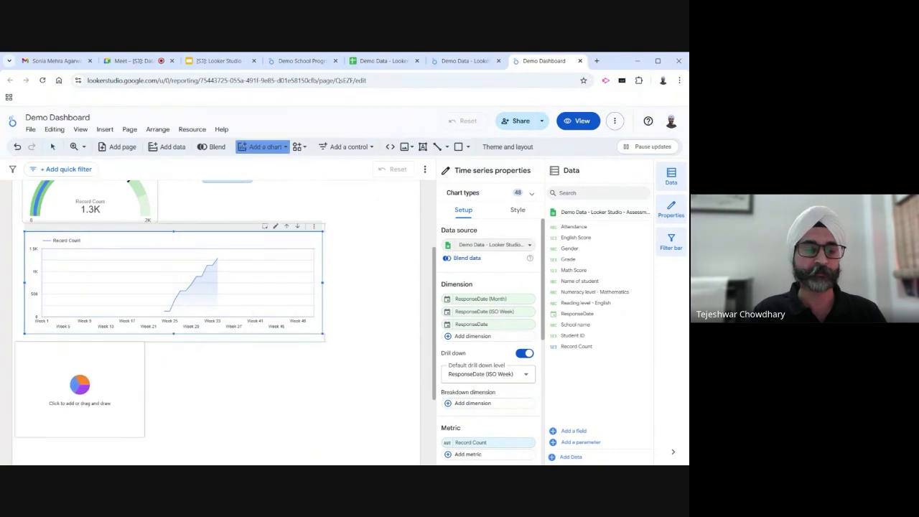
click(89, 388)
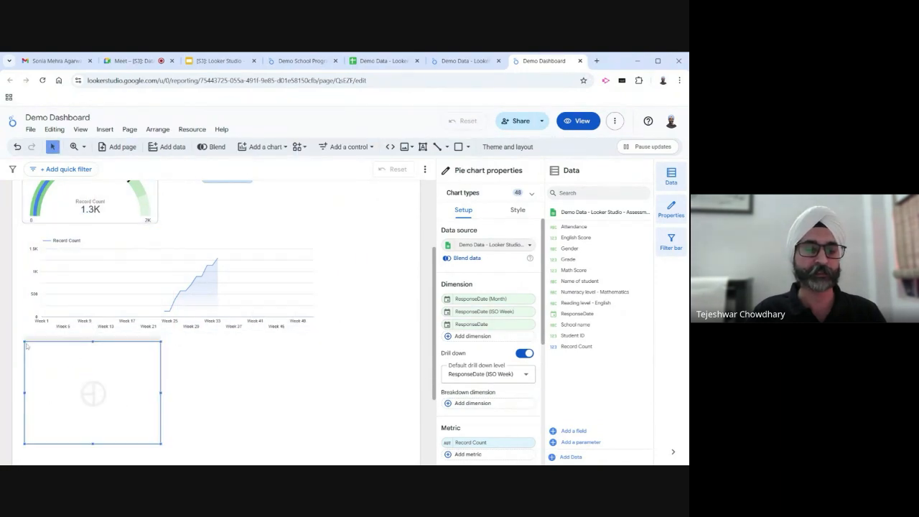
scroll(382, 294, down, 1)
scroll(383, 294, down, 3)
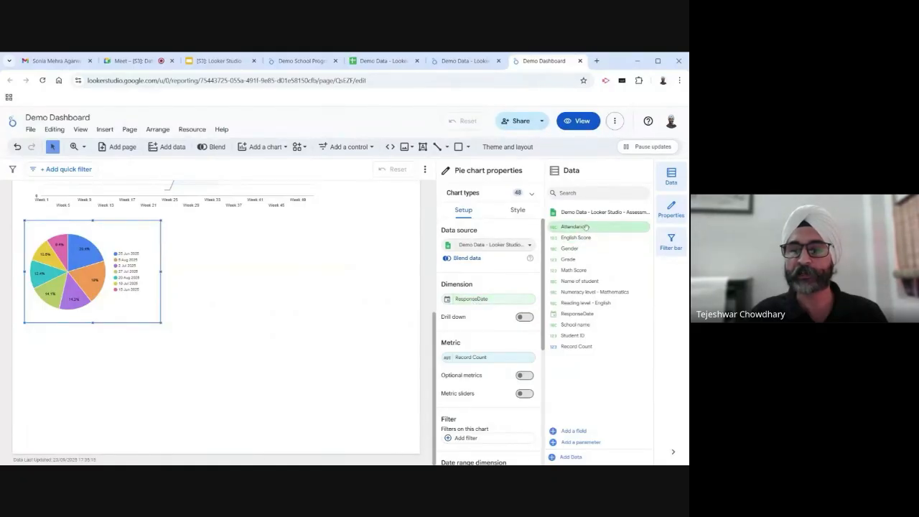
drag(578, 231, 494, 303)
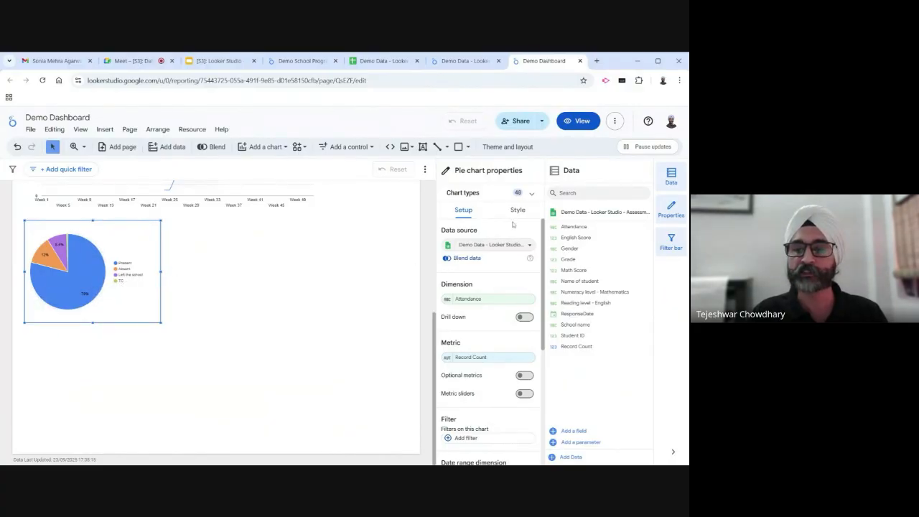
Increase the pie chart's inner radius slightly to turn it into a doughnut with a small hole
click(518, 211)
scroll(478, 284, down, 2)
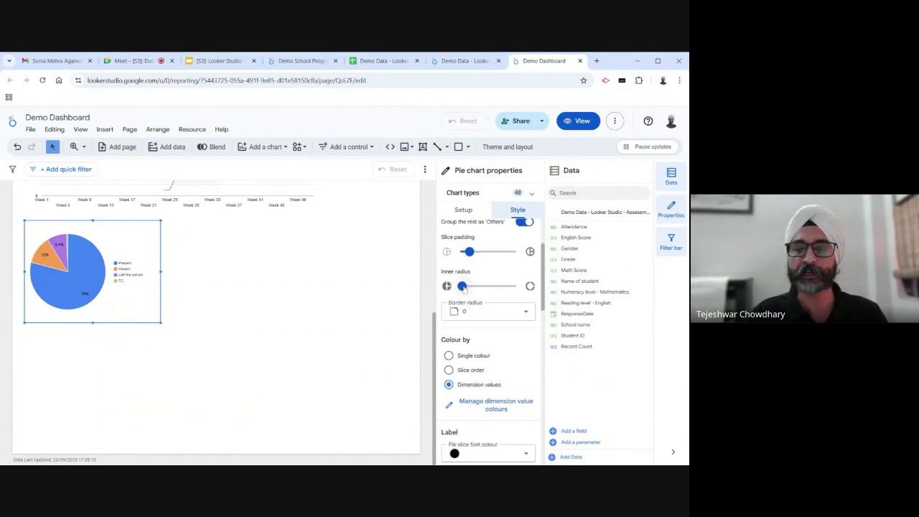
mouse_move(463, 287)
mouse_down()
mouse_move(486, 289)
mouse_move(473, 288)
mouse_up()
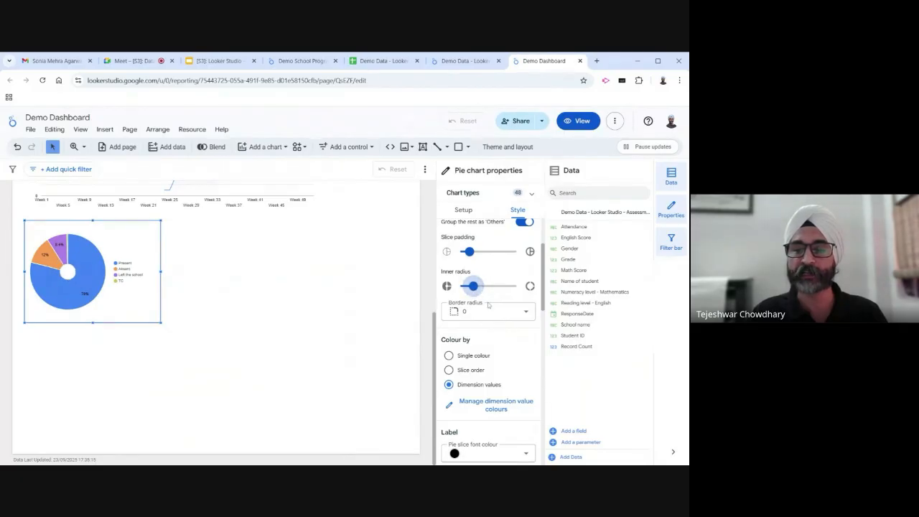
Review the doughnut chart's label, legend, border and header style options, and nudge the chart slightly up and to the right
scroll(488, 323, down, 3)
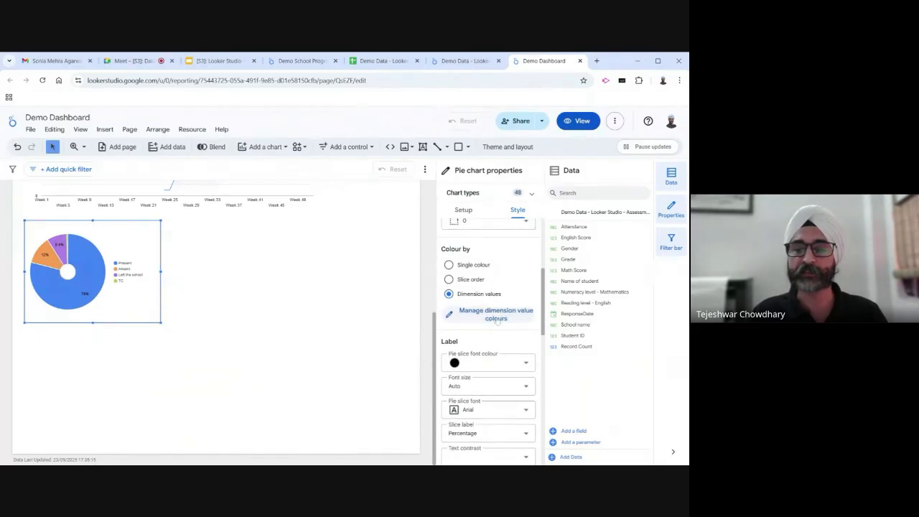
scroll(467, 330, down, 4)
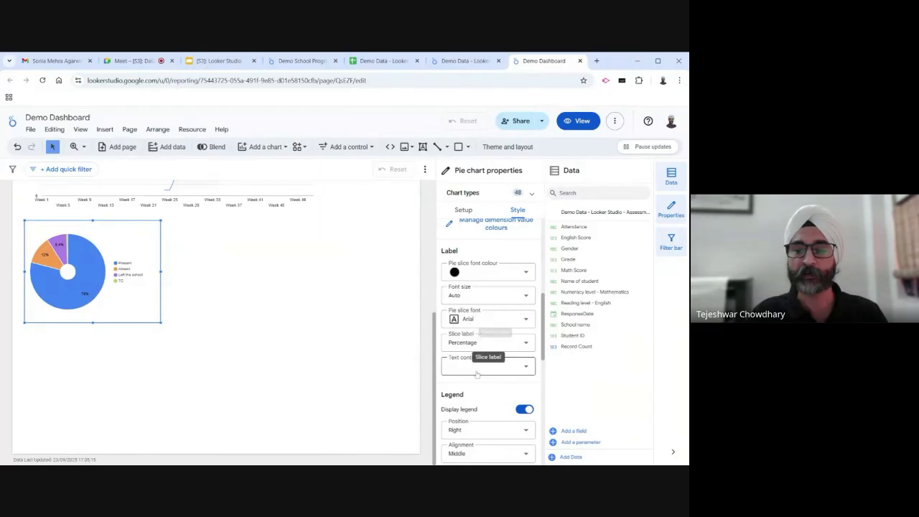
scroll(474, 374, down, 2)
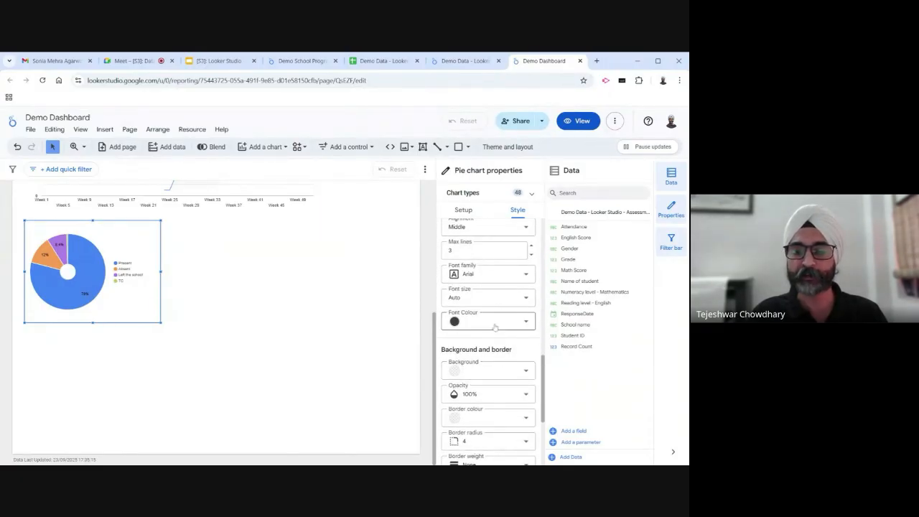
scroll(494, 366, down, 2)
scroll(488, 373, down, 2)
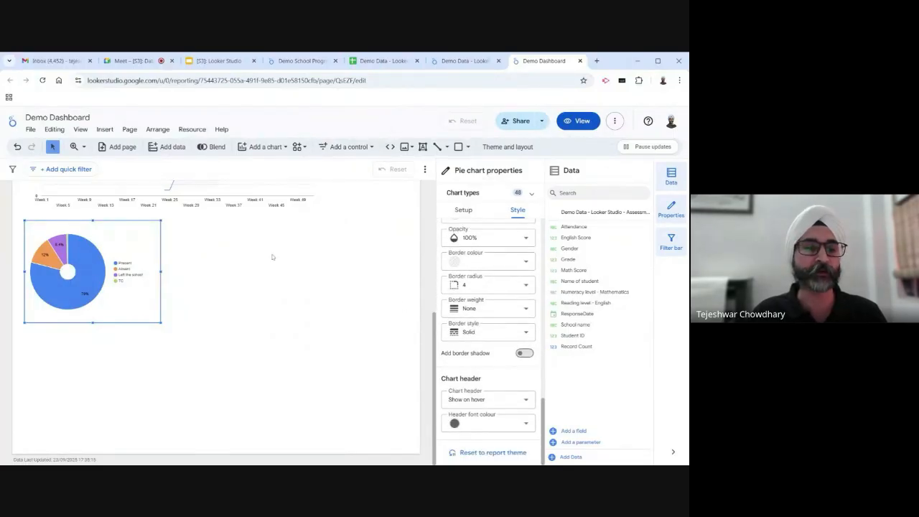
drag(137, 242, 140, 238)
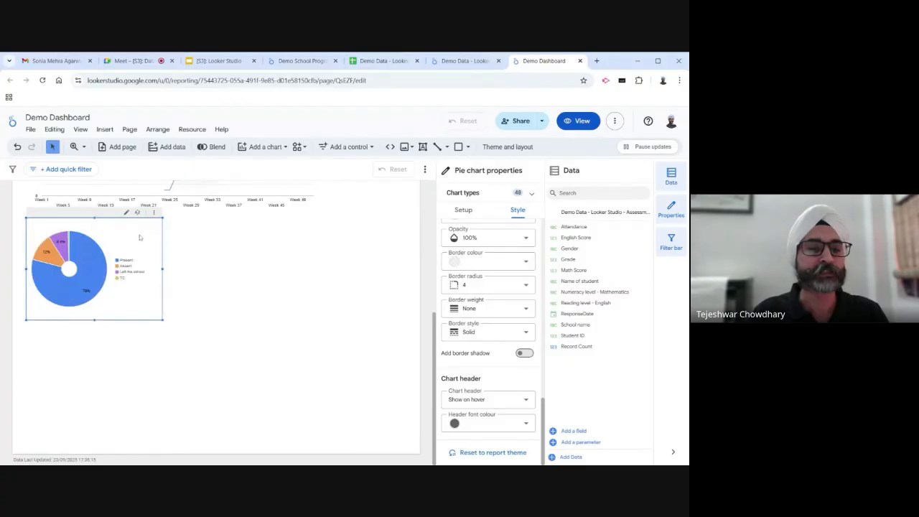
click(277, 253)
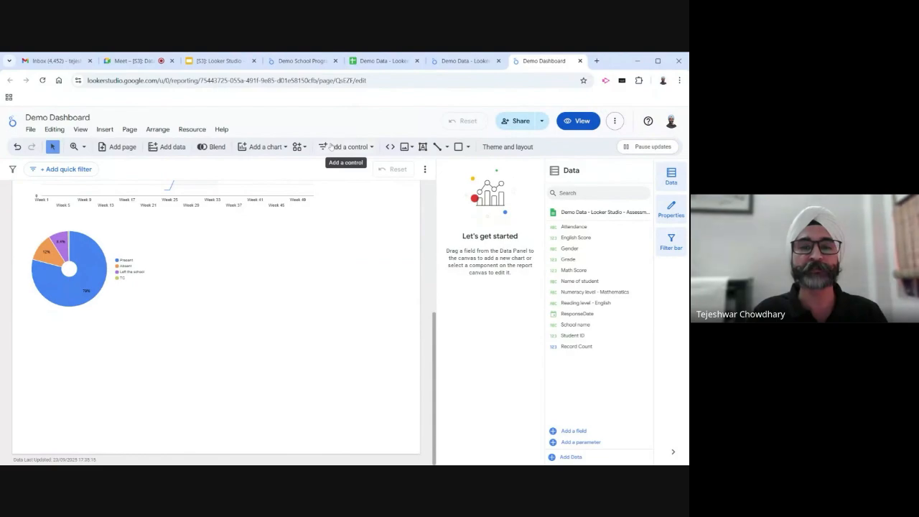
Insert a horizontal bar chart beside the doughnut chart and widen it towards the page's right edge
click(272, 147)
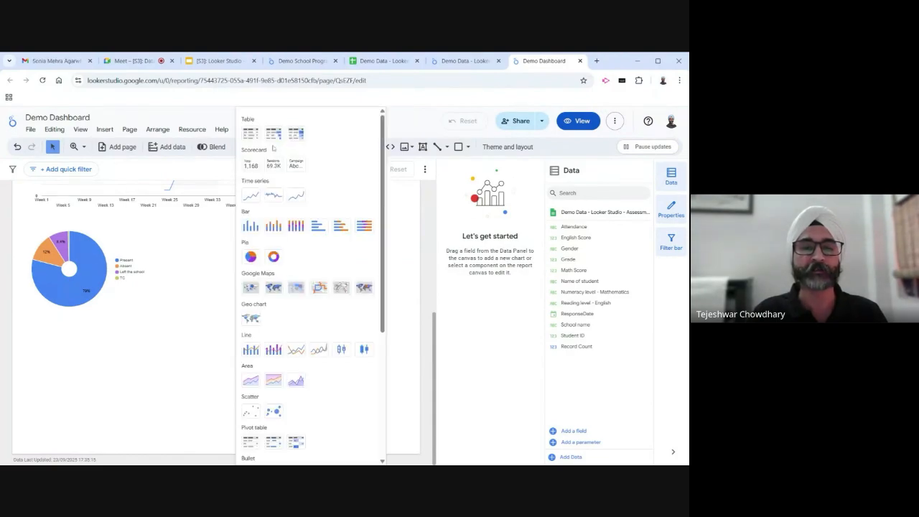
click(320, 229)
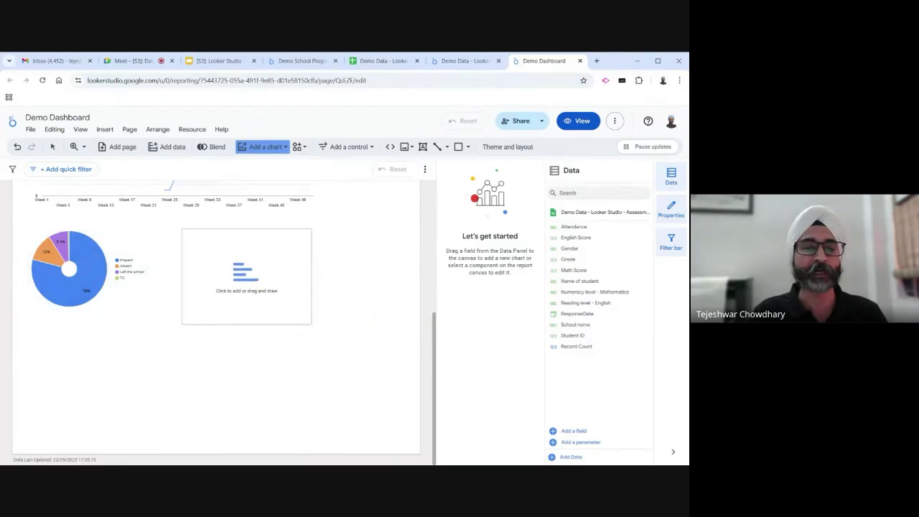
click(309, 245)
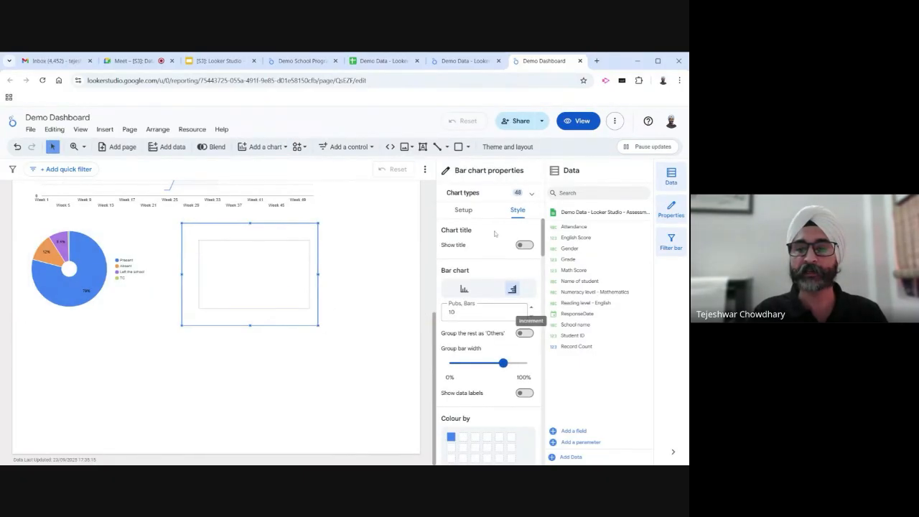
click(464, 210)
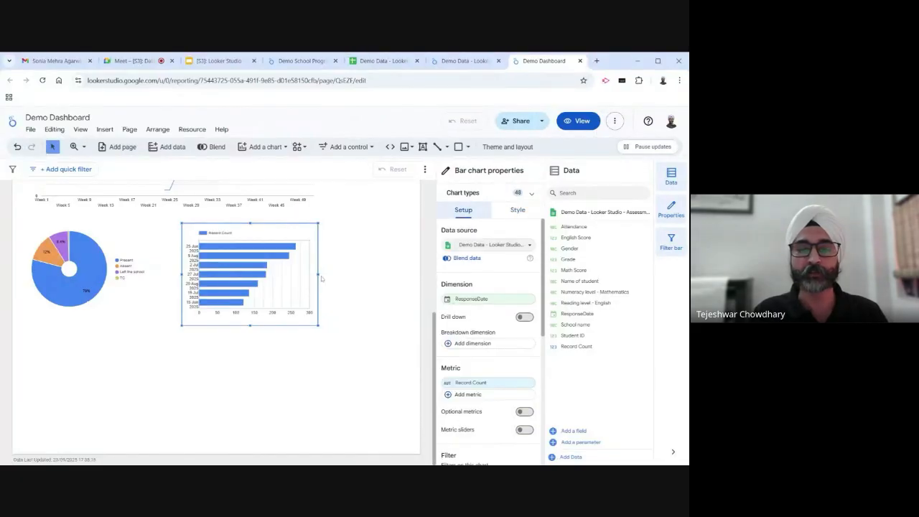
drag(319, 276, 394, 274)
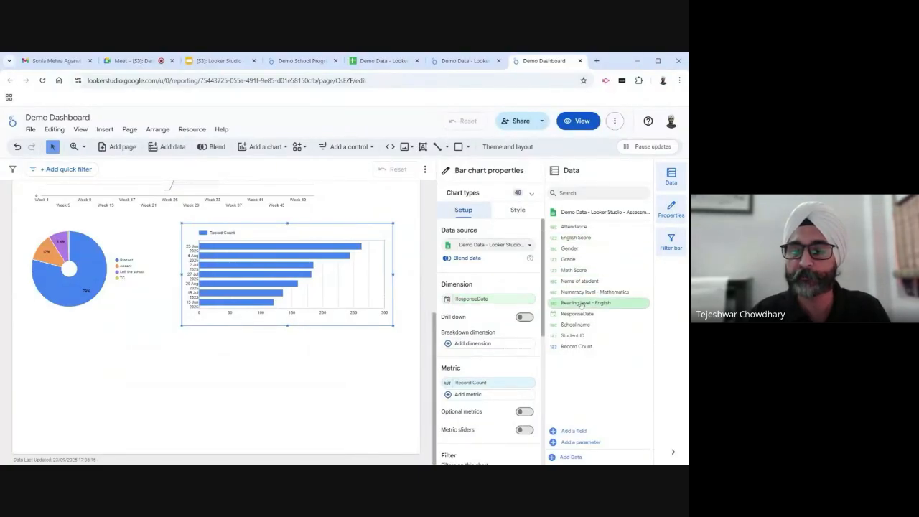
Set the bar chart's dimension to School name and breakdown dimension to Attendance, and make the chart taller
drag(576, 324, 482, 305)
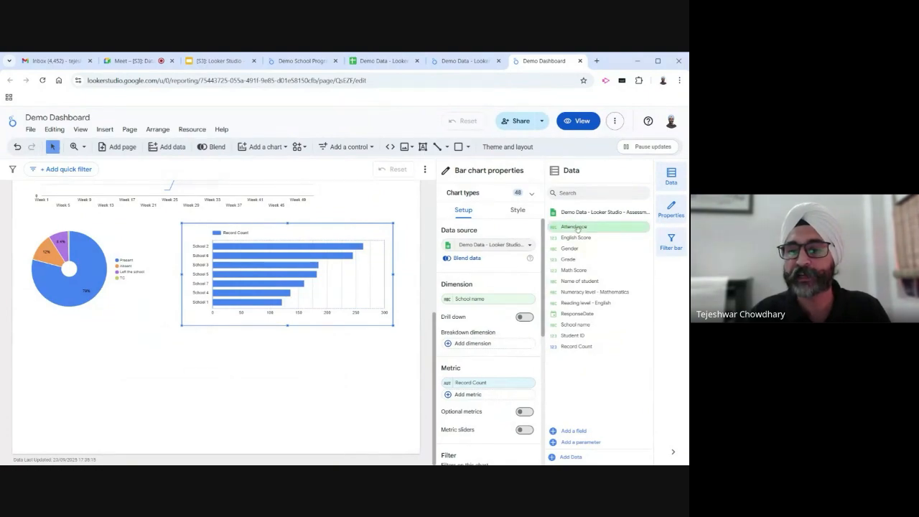
drag(578, 229, 482, 346)
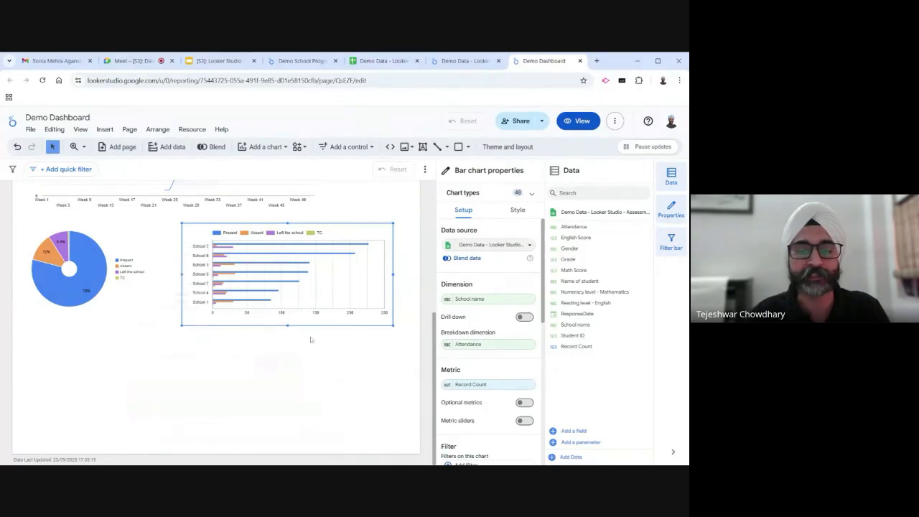
drag(287, 326, 293, 386)
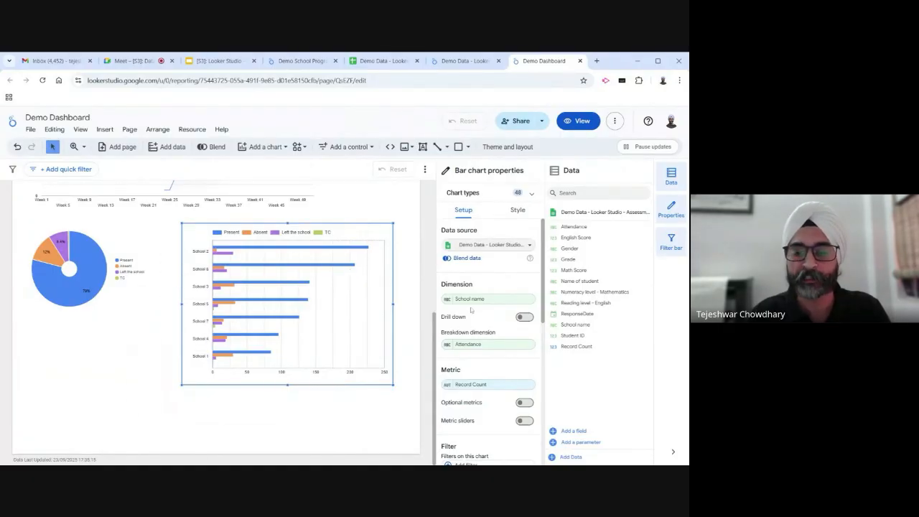
Turn on stacked bars and data labels for the school attendance bar chart
scroll(490, 361, down, 1)
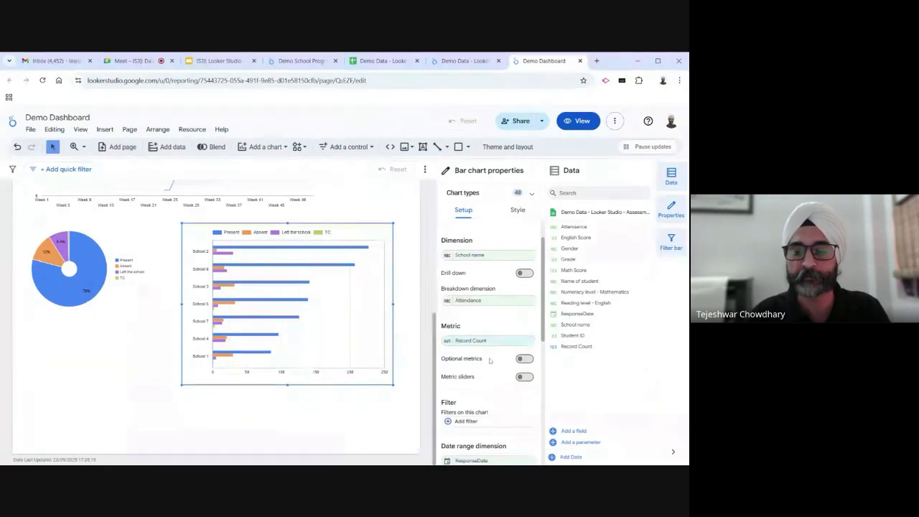
scroll(491, 361, down, 4)
scroll(490, 361, up, 4)
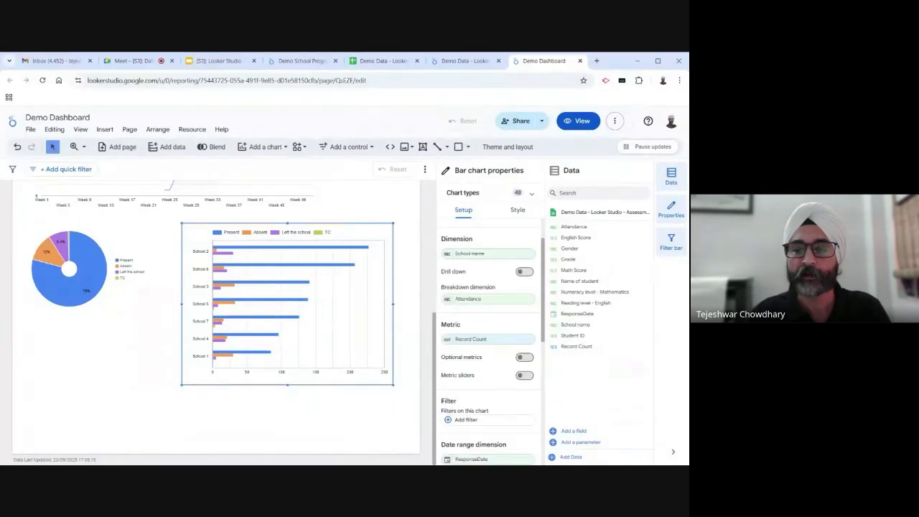
click(516, 211)
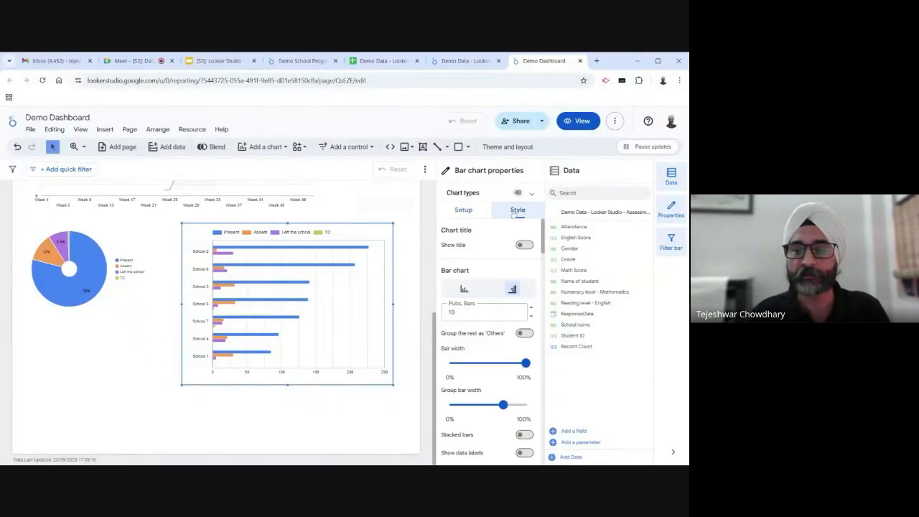
scroll(503, 266, down, 1)
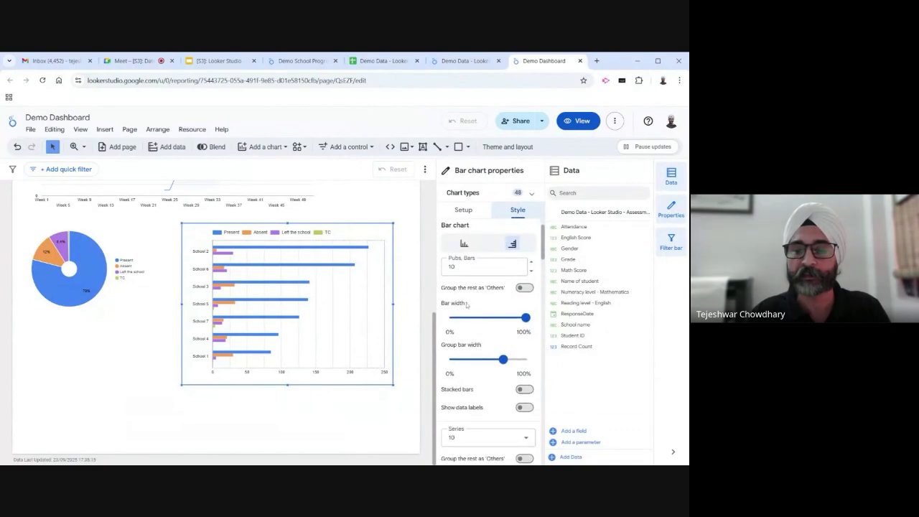
scroll(473, 341, down, 1)
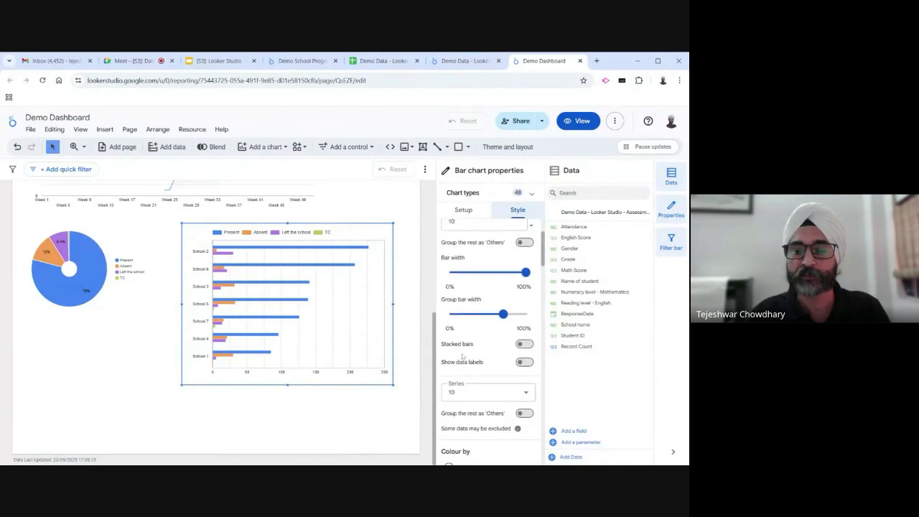
click(525, 344)
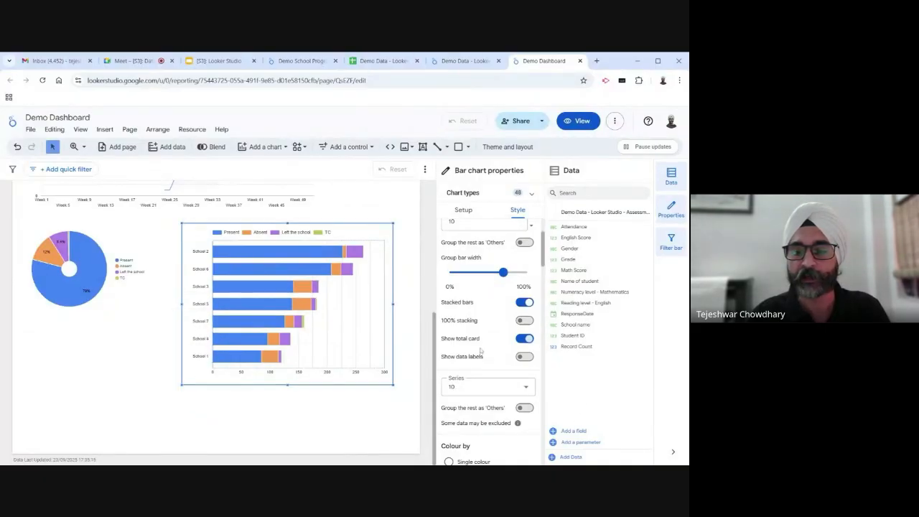
click(525, 357)
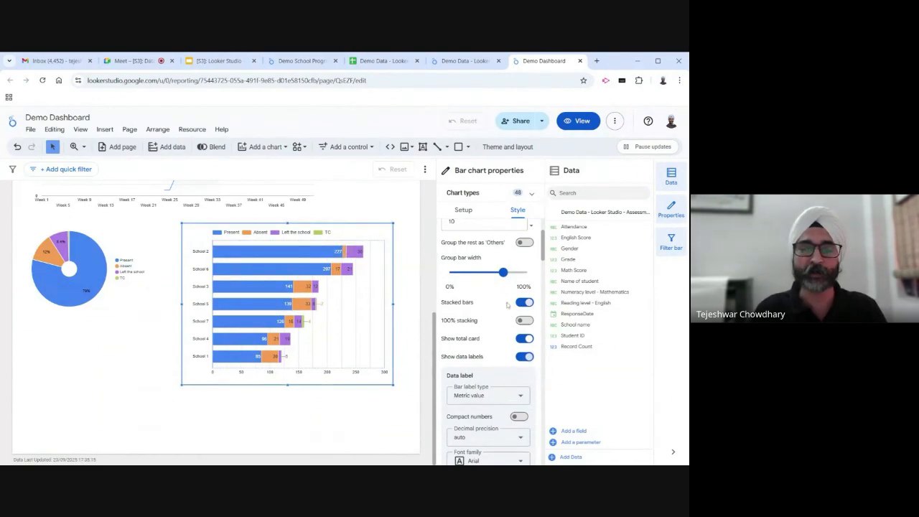
scroll(483, 321, down, 2)
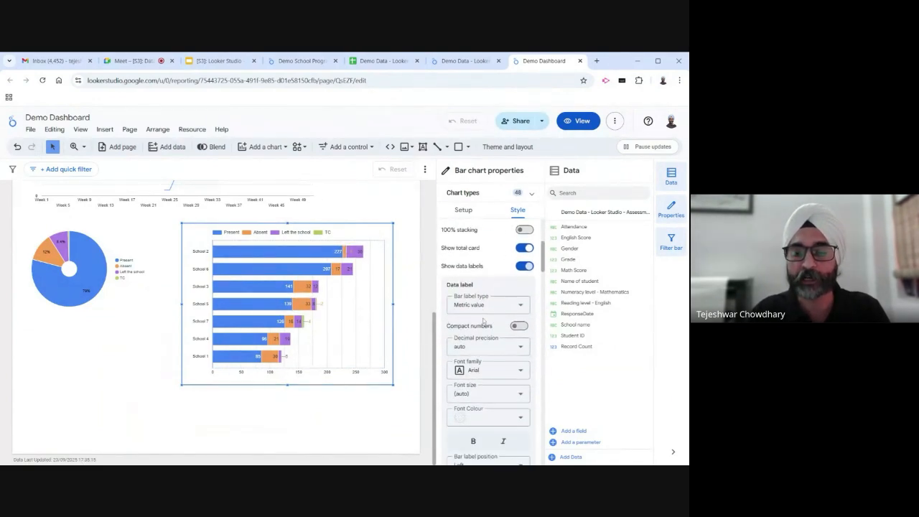
Turn on 100% stacking for the school attendance bar chart and inspect the breakdown of individual schools' bars
scroll(483, 321, up, 1)
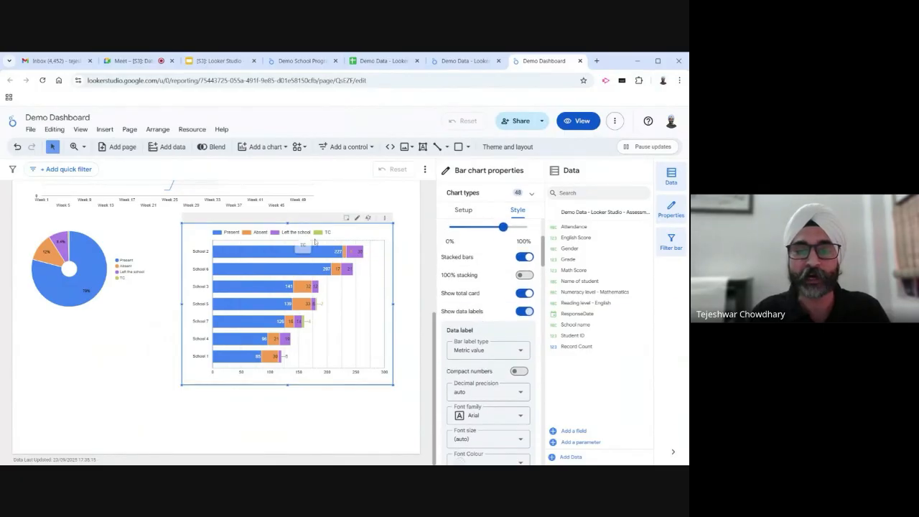
click(464, 209)
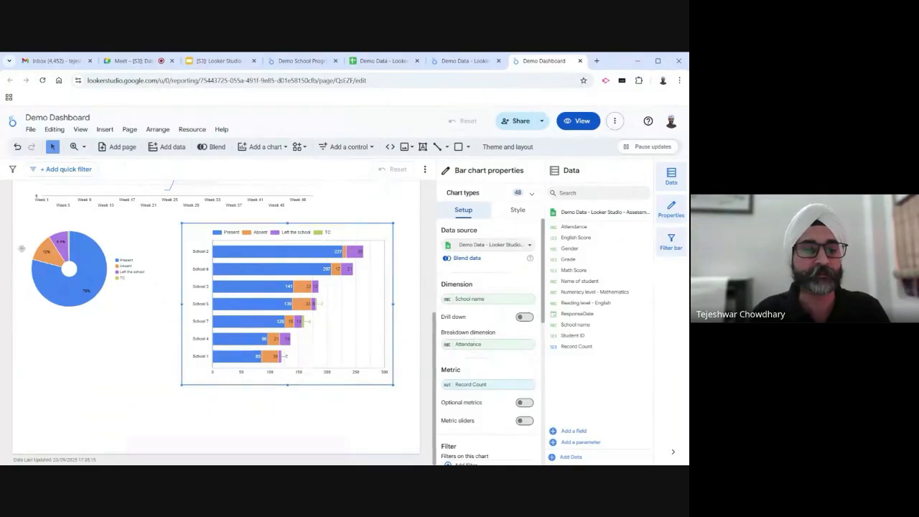
mouse_move(89, 269)
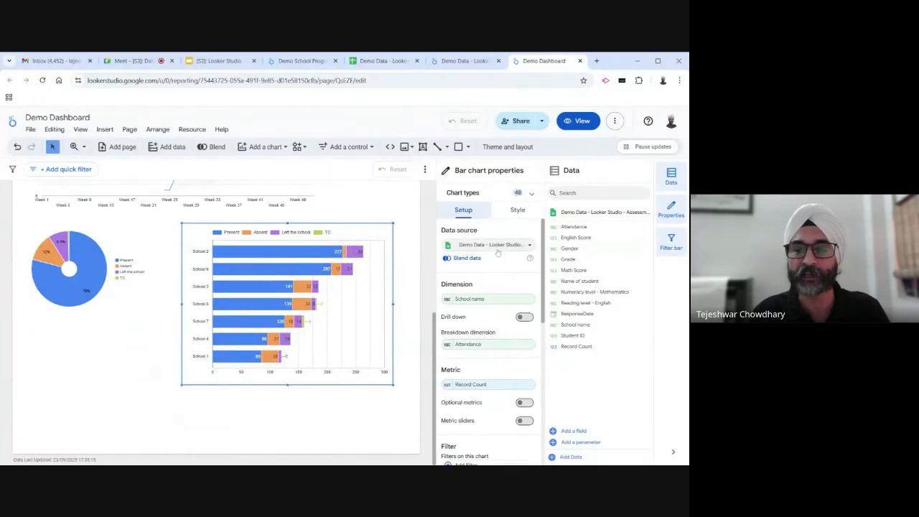
click(518, 211)
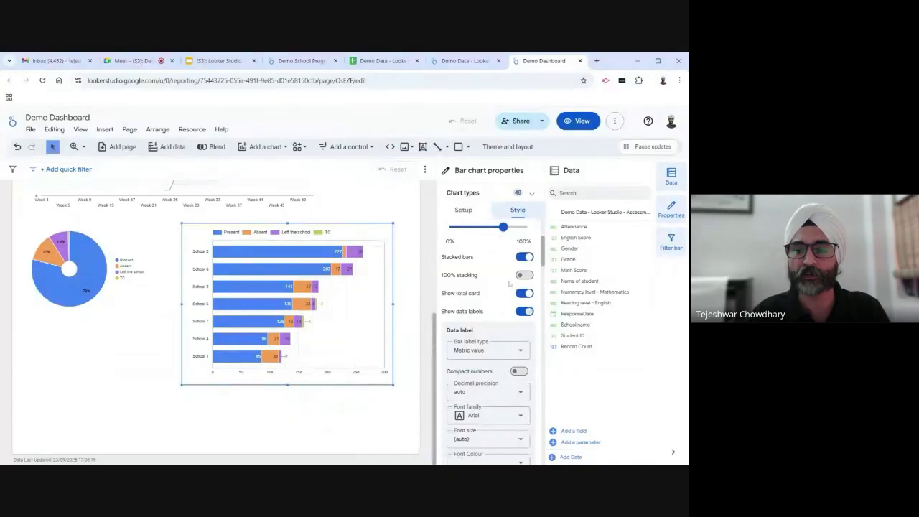
click(525, 275)
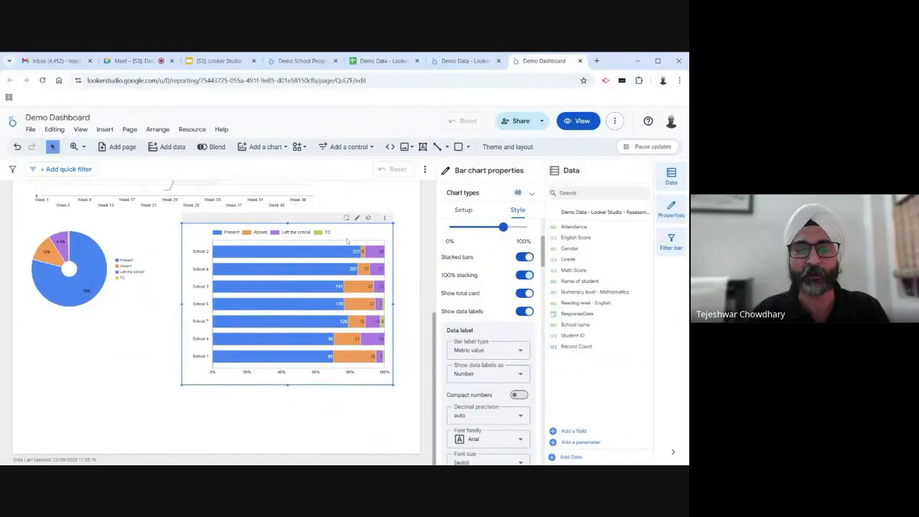
mouse_move(338, 254)
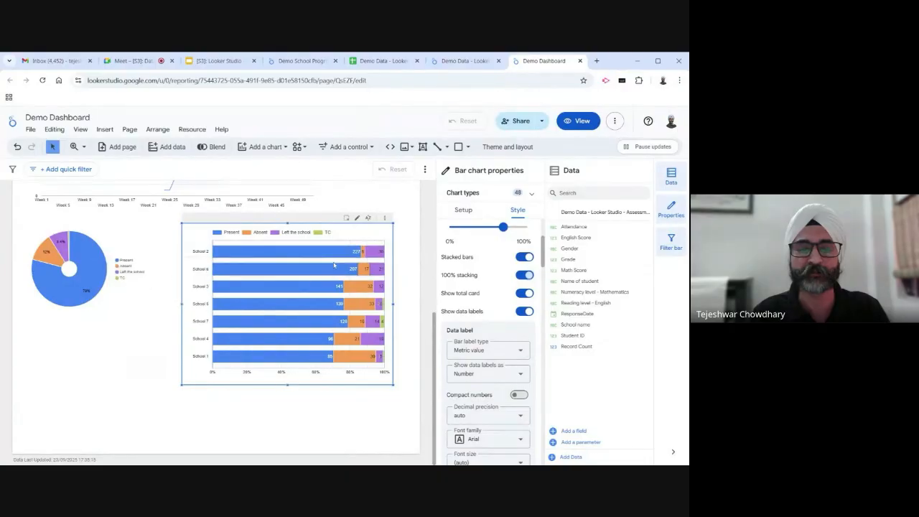
mouse_move(320, 289)
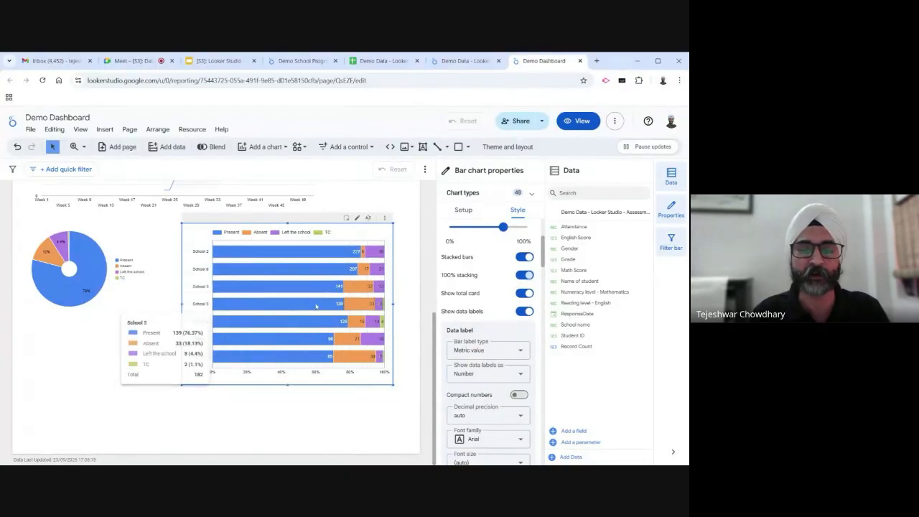
mouse_move(302, 359)
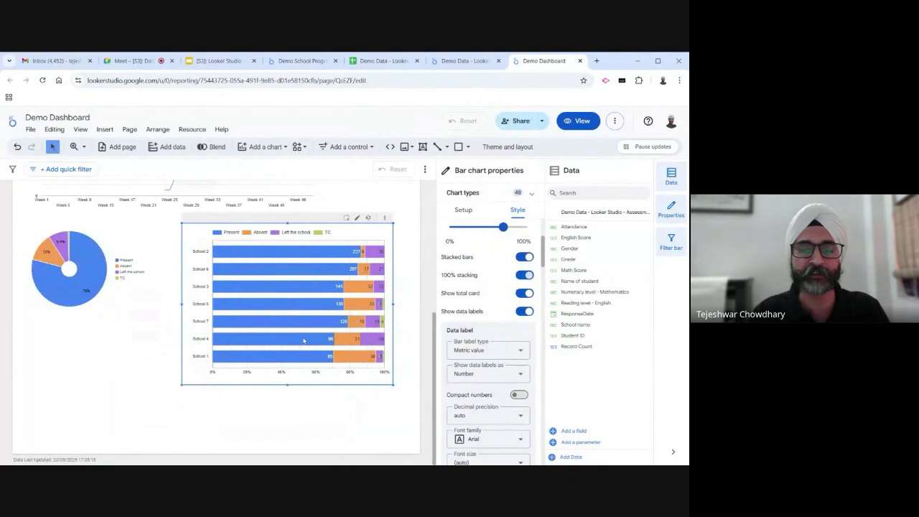
mouse_move(305, 324)
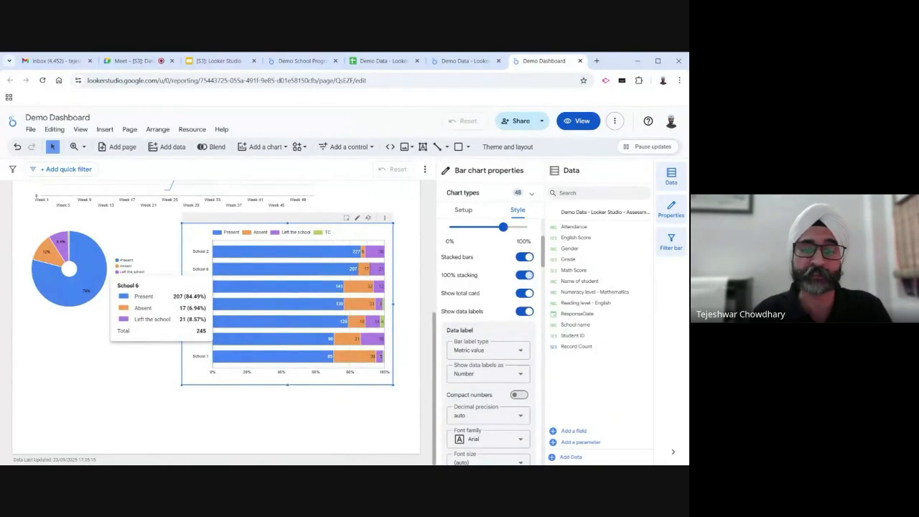
Try sorting the attendance bar chart by Record Count in ascending order, and switch the sort back to descending
click(464, 209)
scroll(489, 336, down, 3)
scroll(489, 336, down, 5)
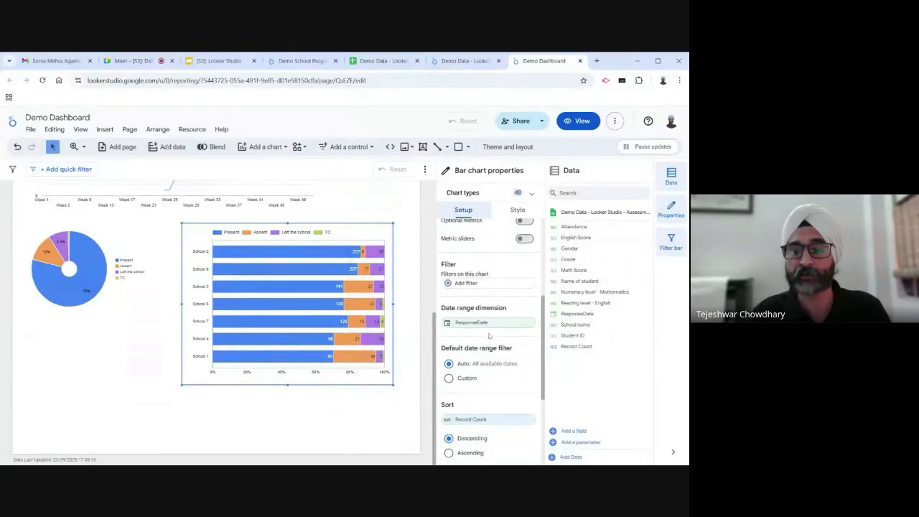
scroll(469, 291, down, 1)
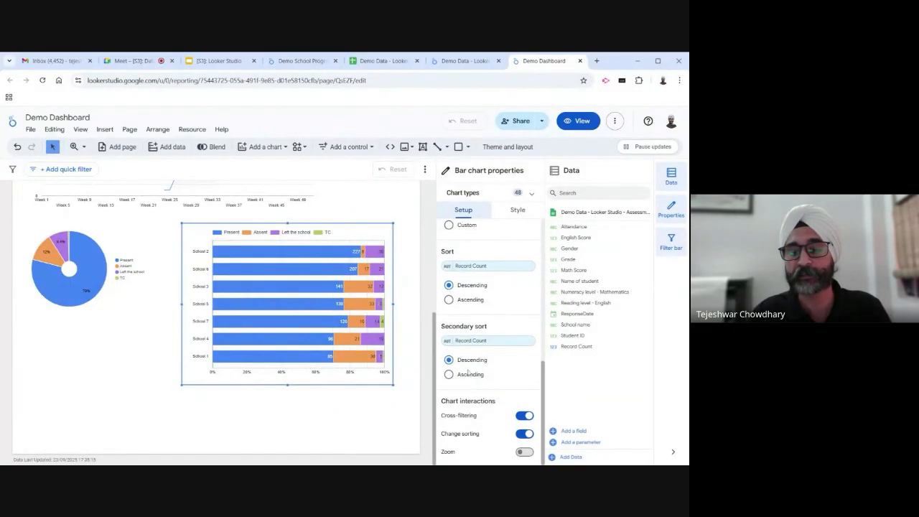
click(449, 300)
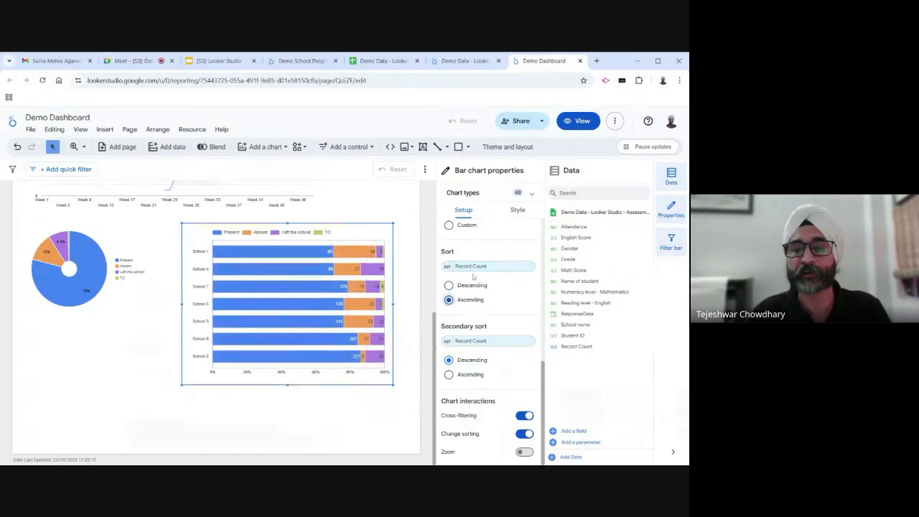
click(449, 286)
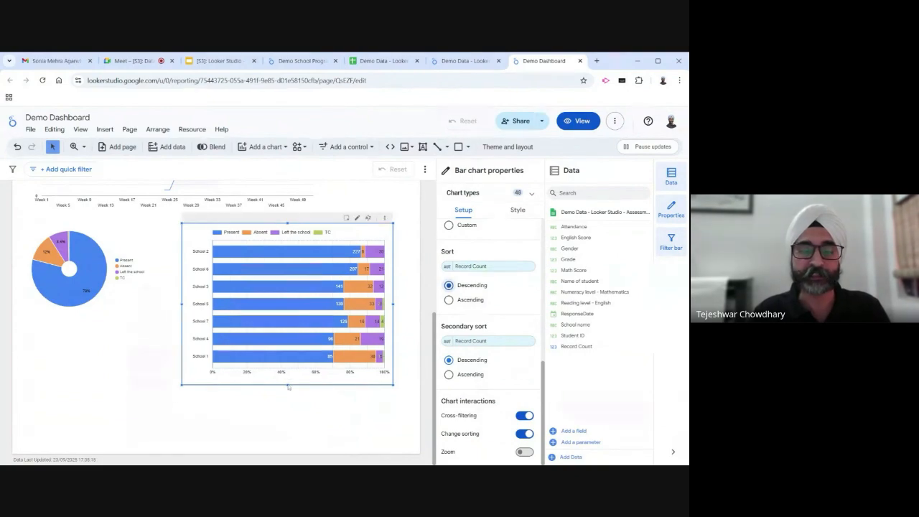
Shorten the school attendance bar chart so its lower edge lines up with the bottom of the doughnut chart
drag(288, 387, 287, 307)
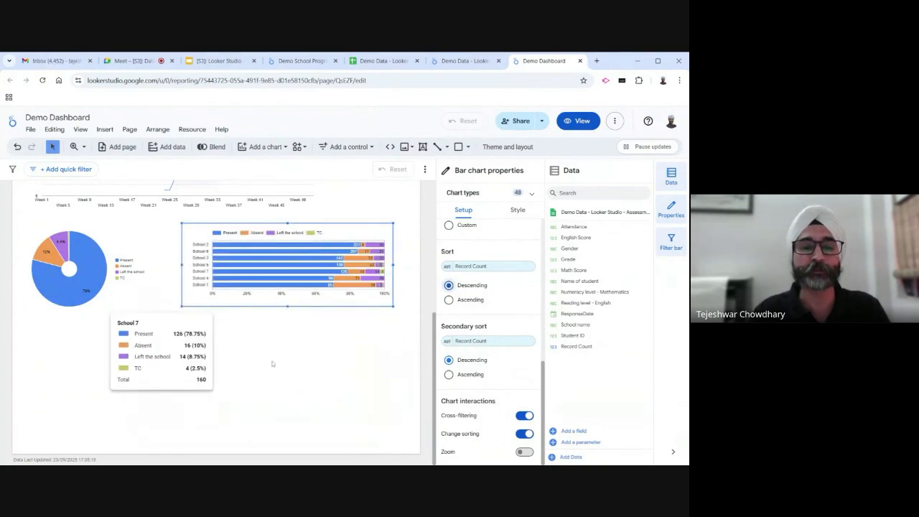
scroll(273, 423, up, 3)
scroll(274, 424, down, 3)
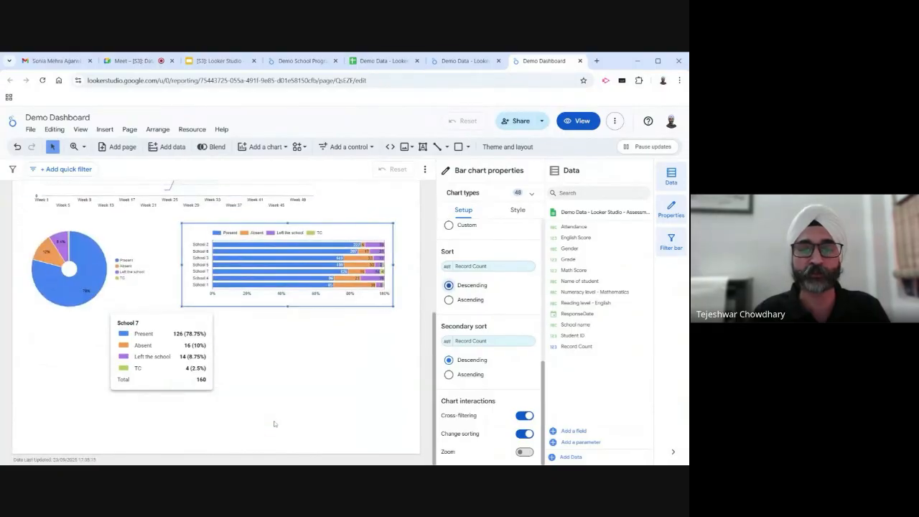
Set the current page's canvas height to 2500 px and look over the extended page
click(135, 132)
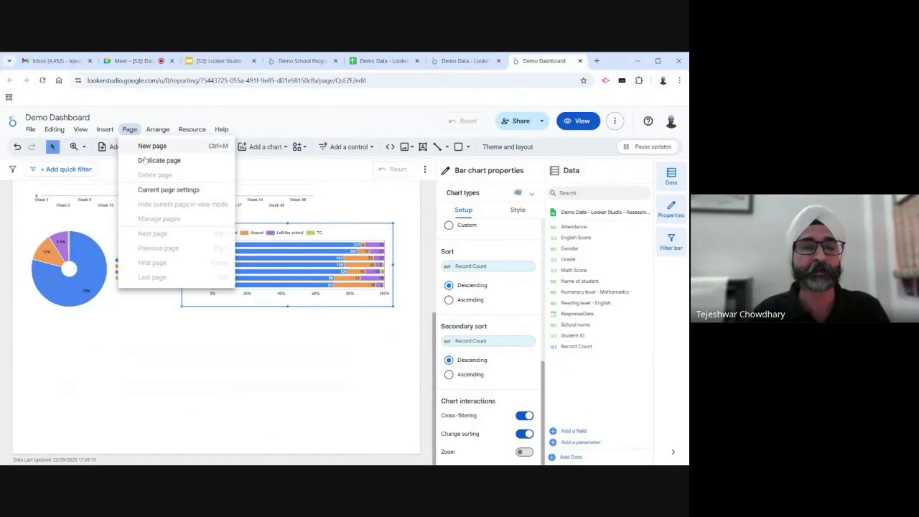
click(168, 189)
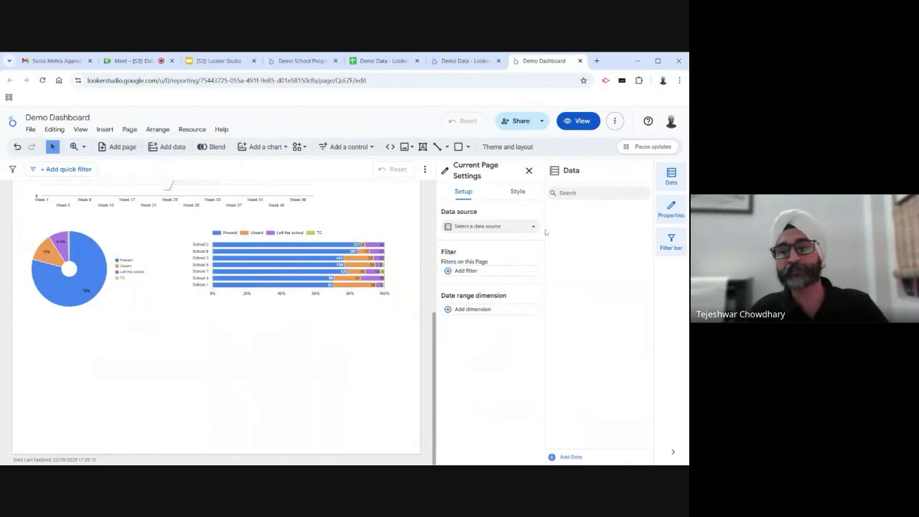
click(523, 194)
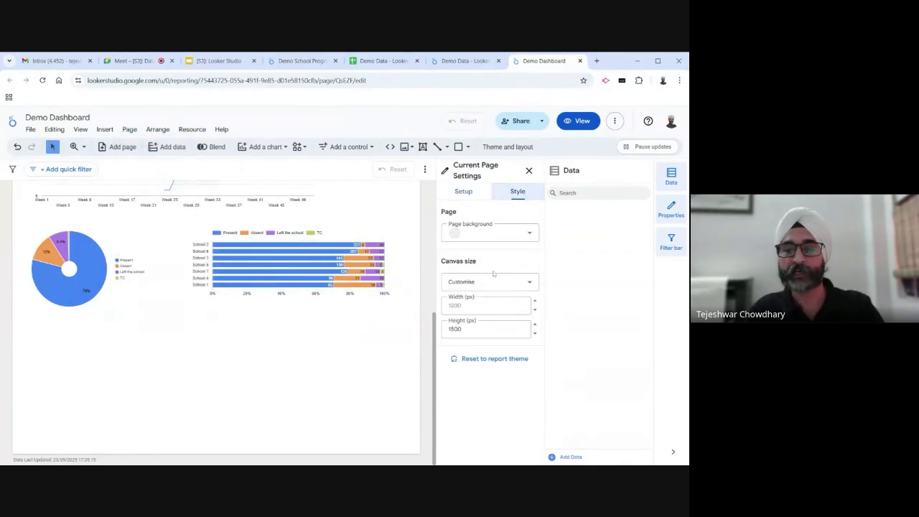
drag(469, 329, 432, 330)
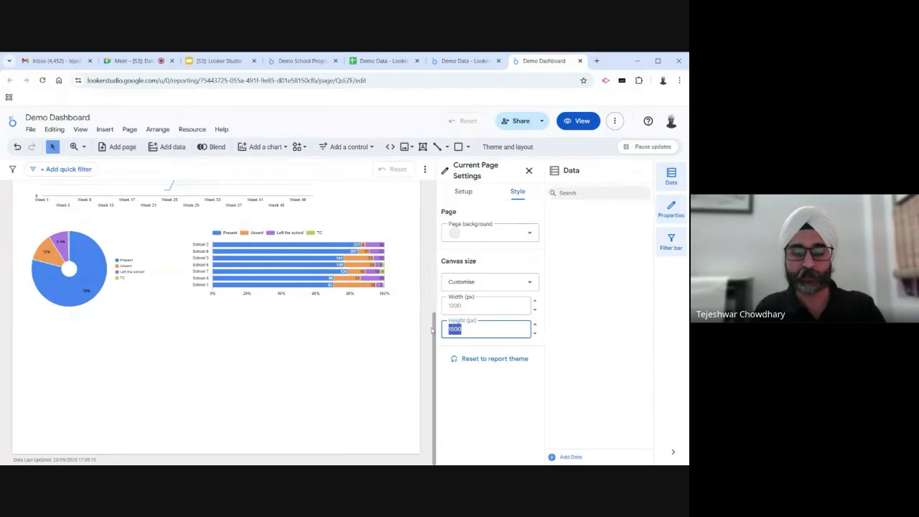
text(2500)
key(Return)
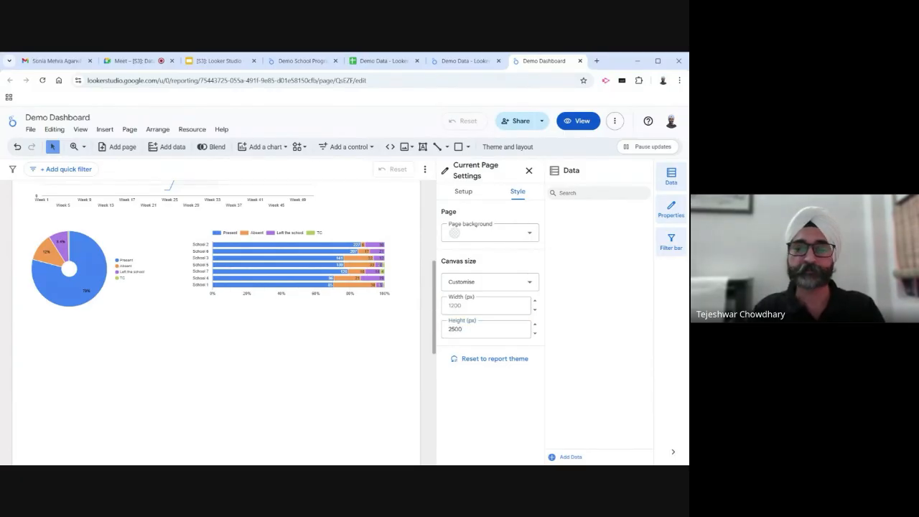
scroll(230, 359, down, 3)
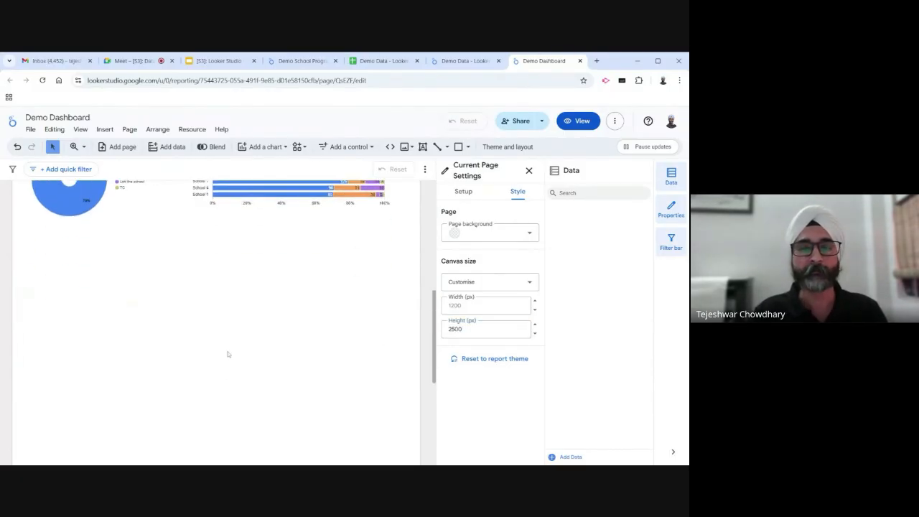
scroll(228, 351, up, 10)
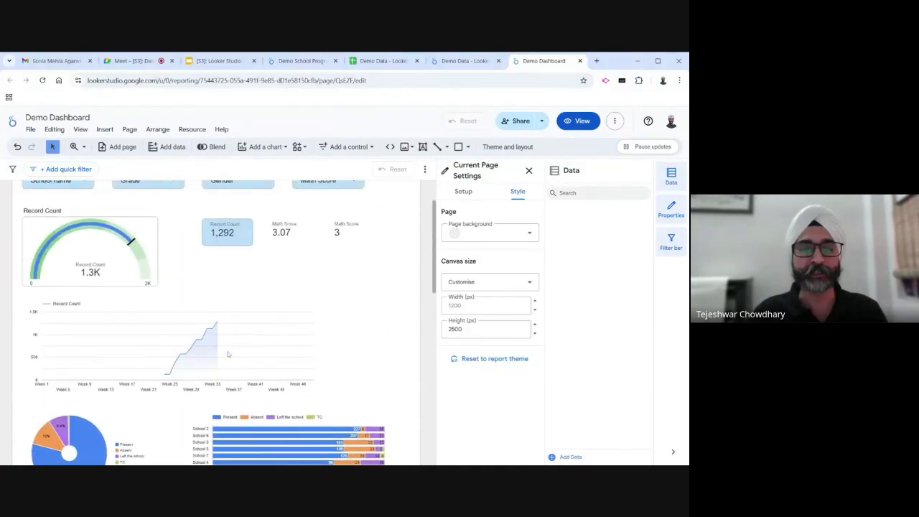
scroll(228, 353, down, 5)
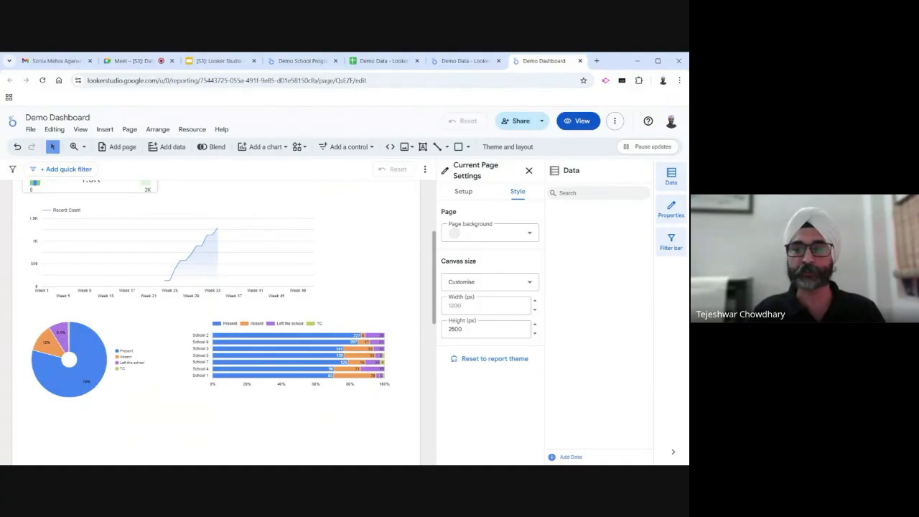
Invite a colleague to the report as Editor with notification, and review the role options for that person's access
click(542, 121)
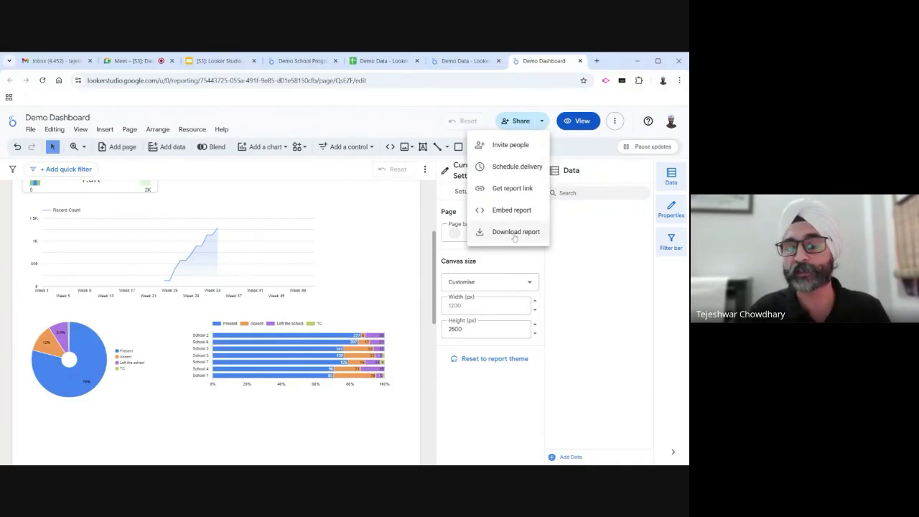
click(511, 146)
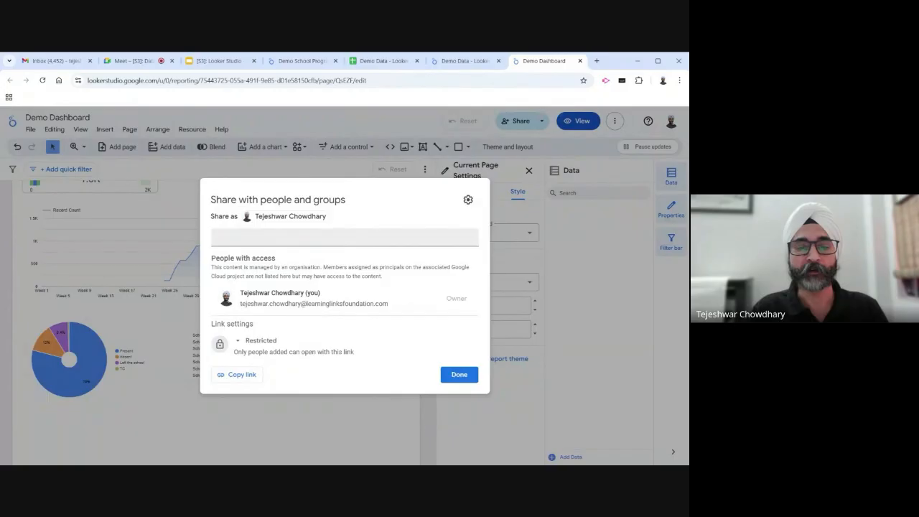
click(283, 241)
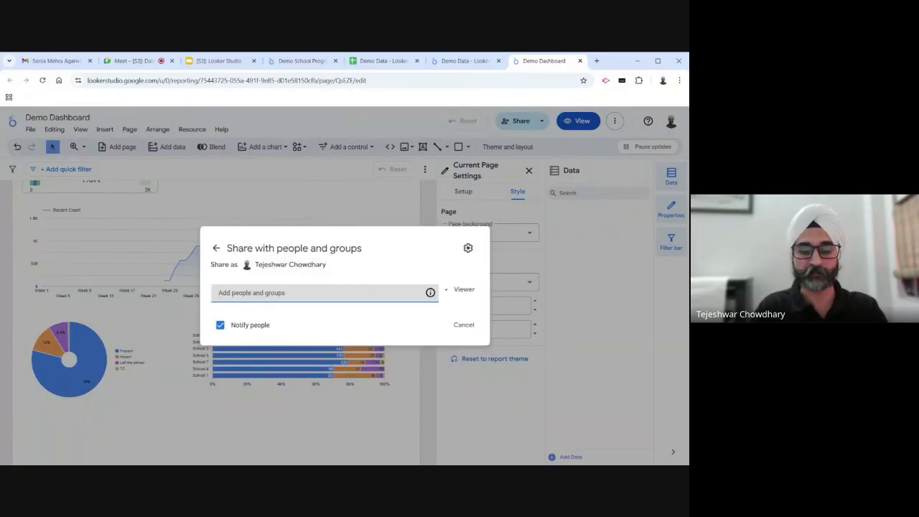
text(hema)
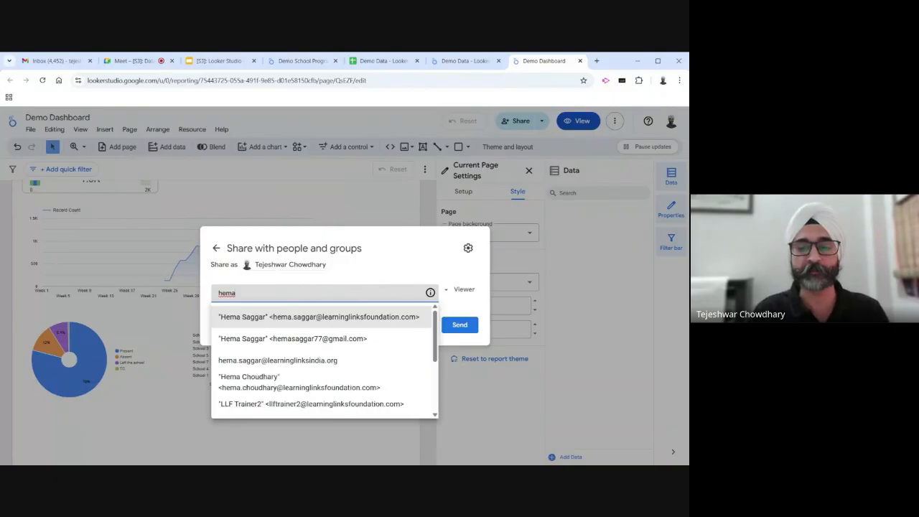
click(343, 319)
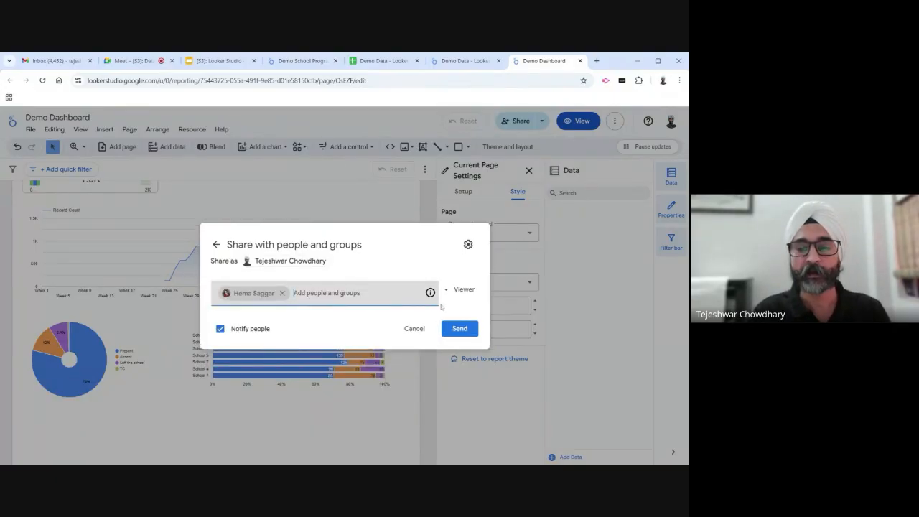
click(460, 289)
click(473, 311)
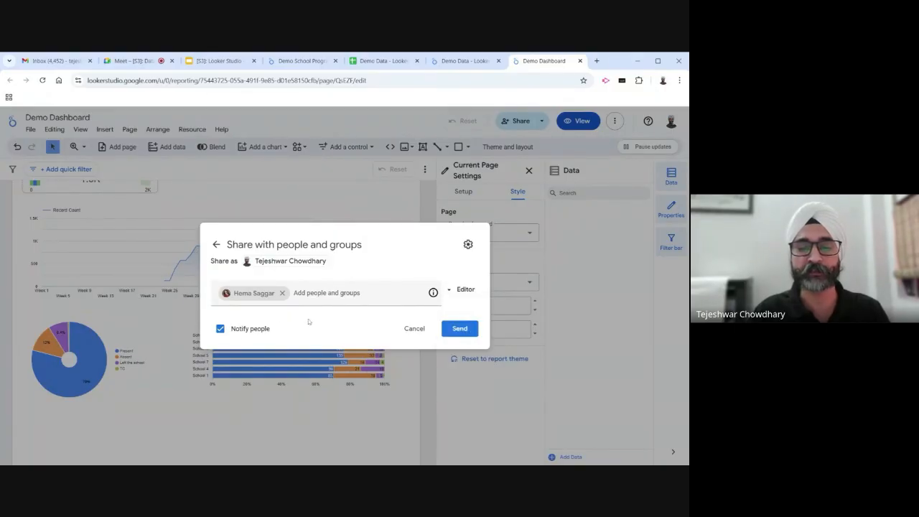
click(461, 329)
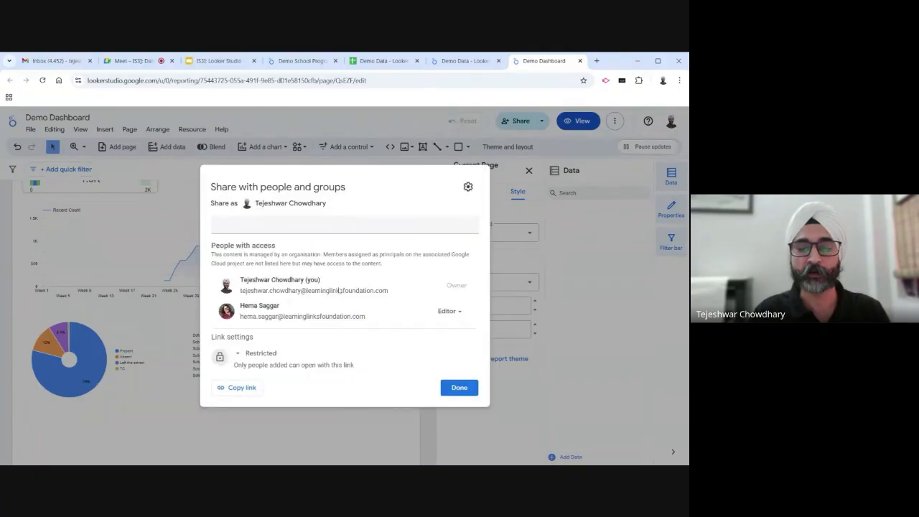
click(448, 311)
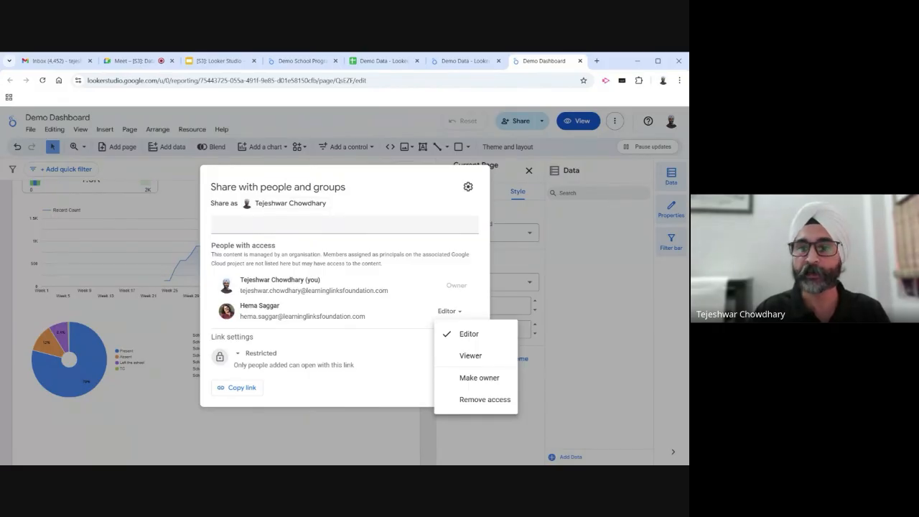
click(337, 335)
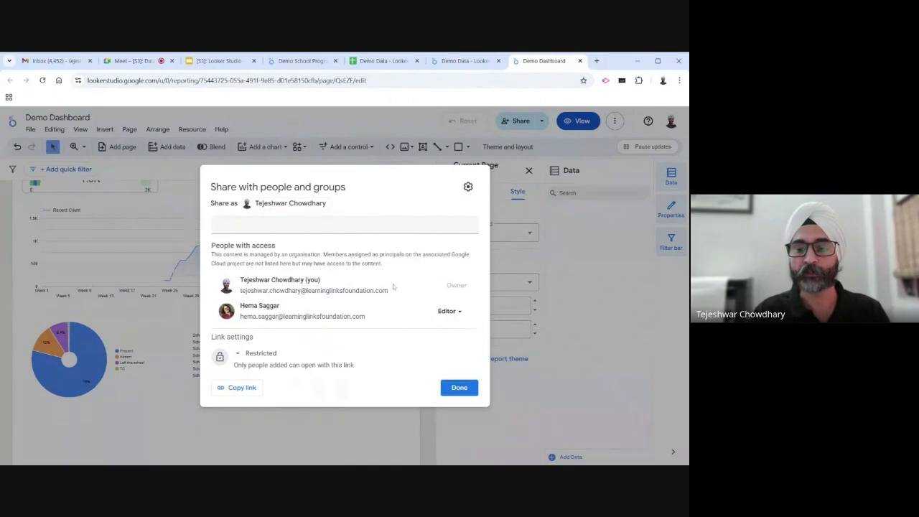
Set the report's link access to Unlisted, try Public as an alternative, and switch it back to Unlisted
click(268, 355)
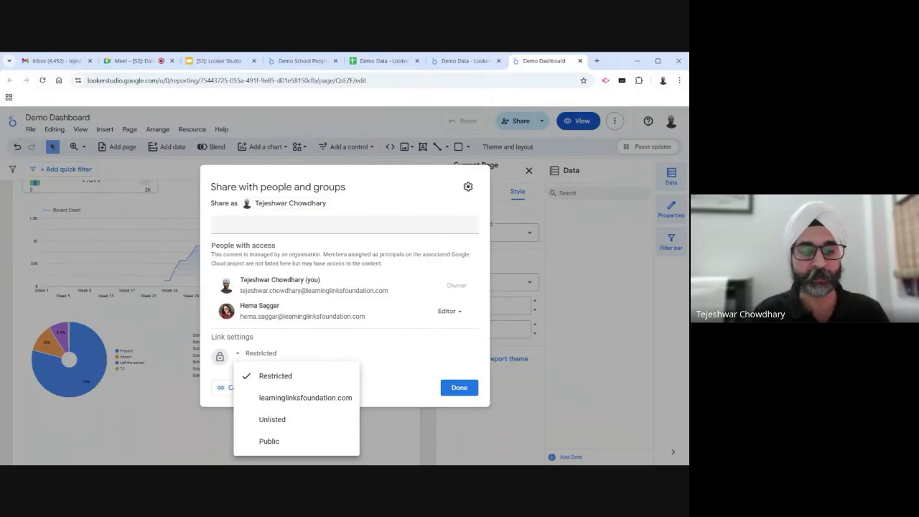
click(300, 420)
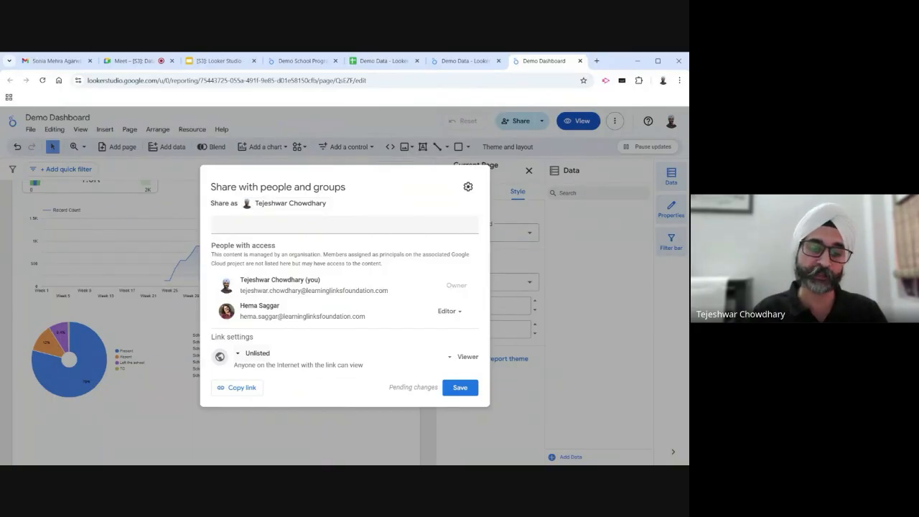
click(260, 353)
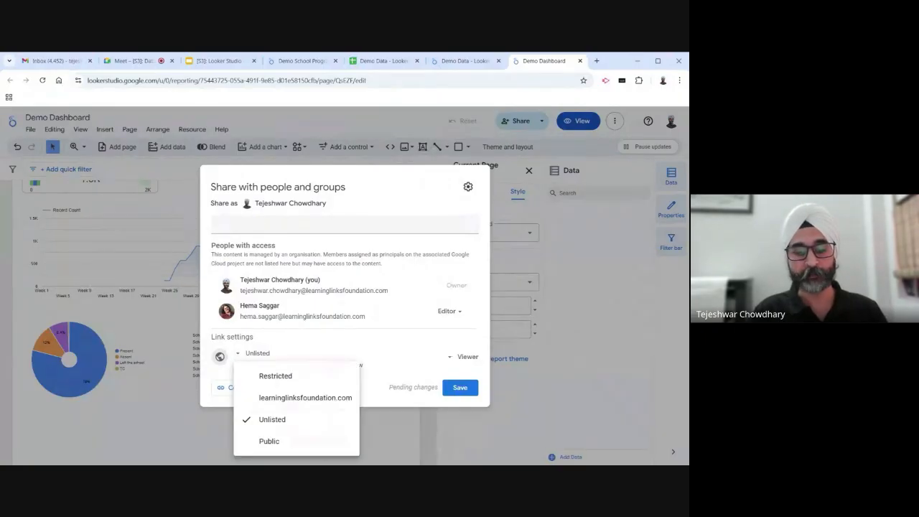
click(270, 441)
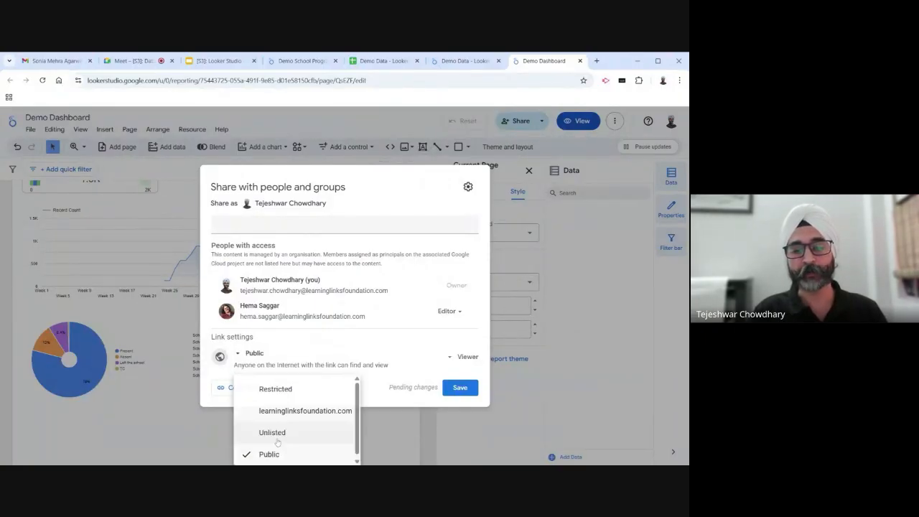
click(257, 353)
click(275, 421)
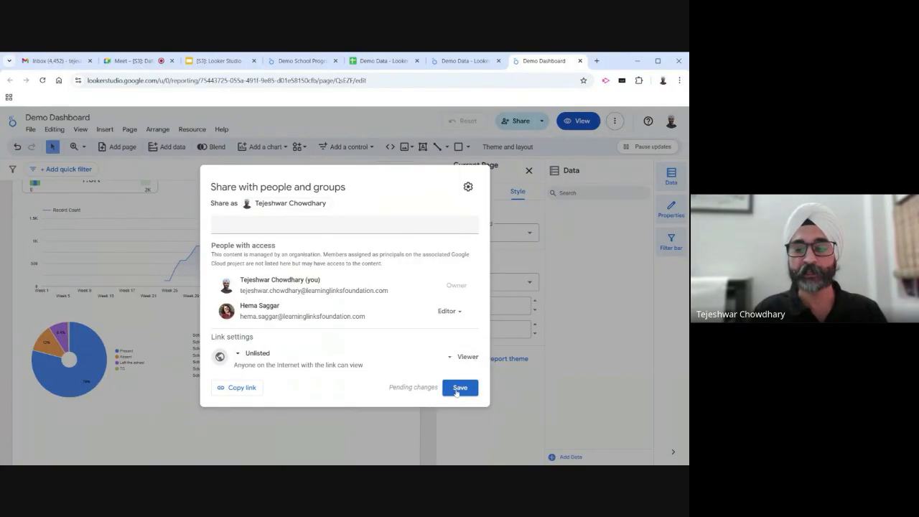
Copy the report link while saving the sharing changes, and open the copied link in a new browser tab
click(229, 387)
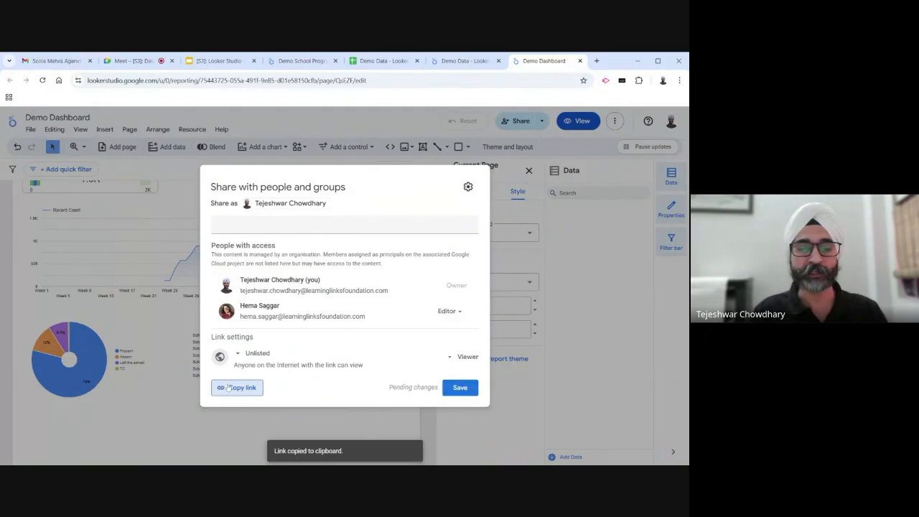
click(460, 387)
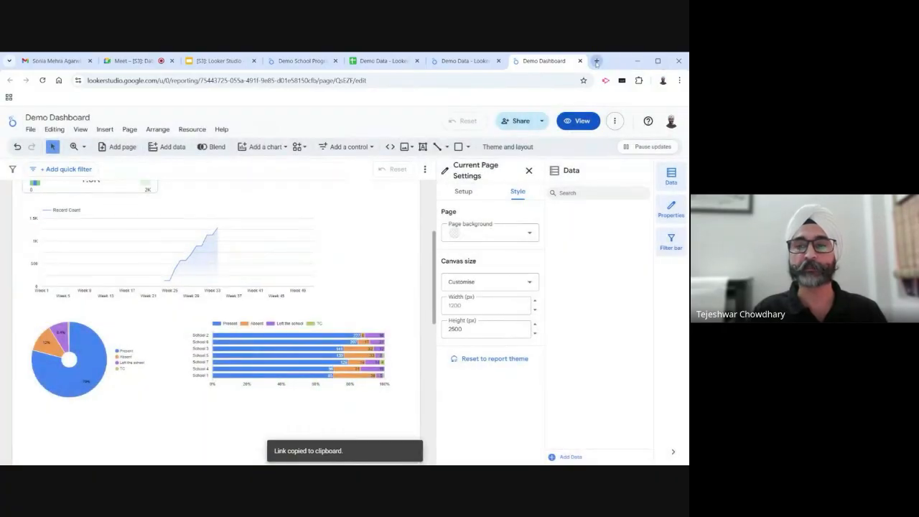
click(596, 62)
click(333, 80)
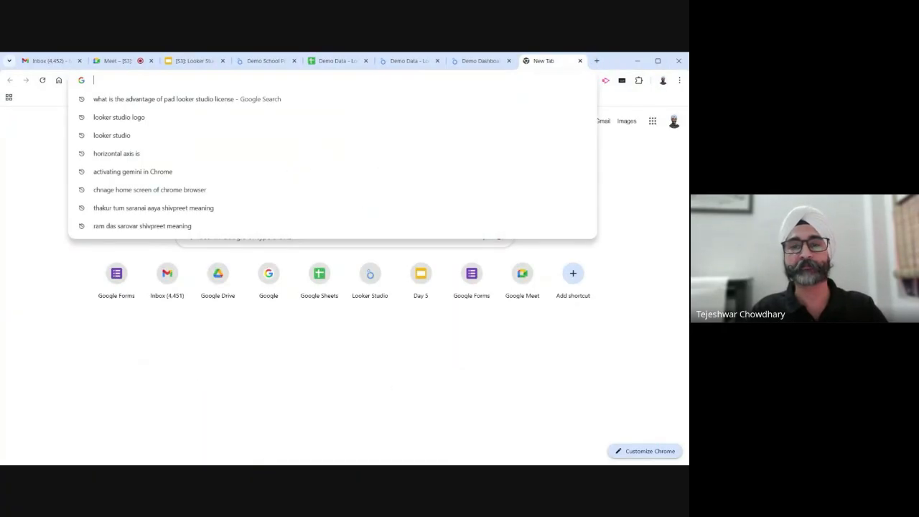
key(ctrl+v)
key(Return)
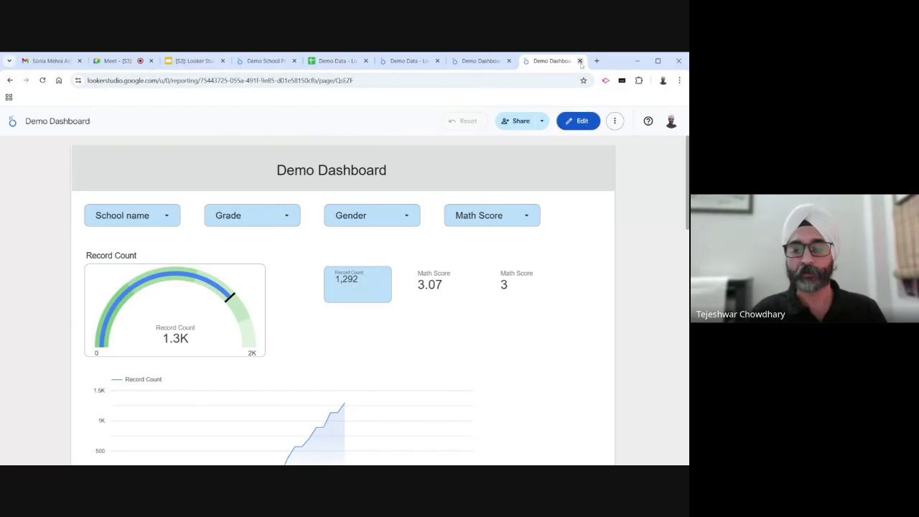
Switch back to the report editor and close the tab showing the shared view
click(126, 62)
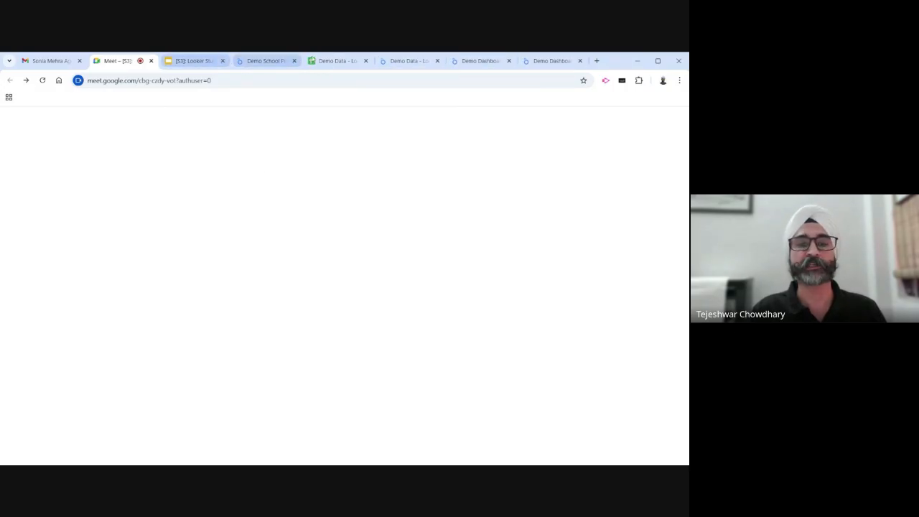
click(474, 61)
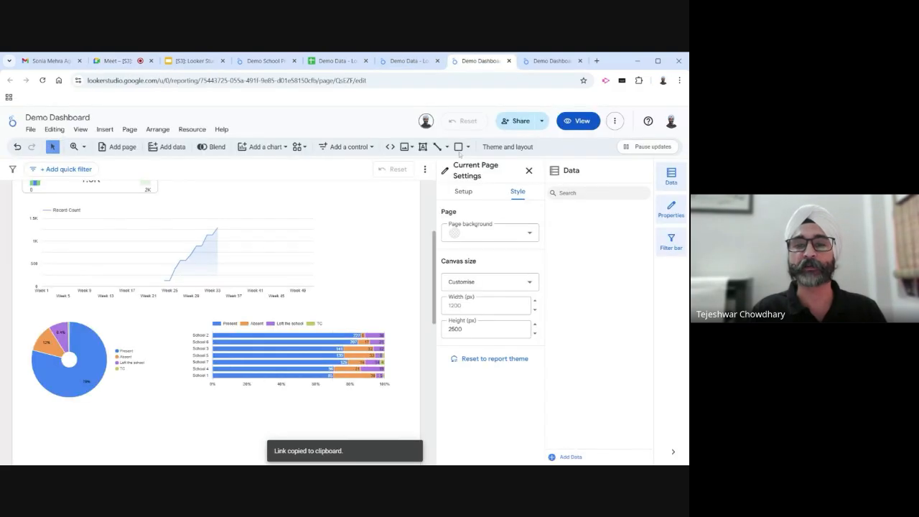
click(555, 63)
click(579, 61)
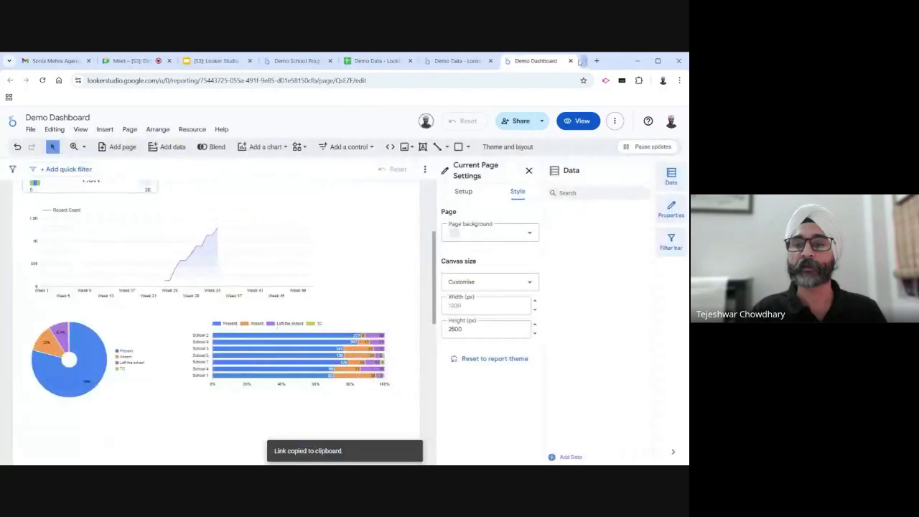
Add a pie chart directly below the attendance doughnut chart
scroll(150, 400, down, 5)
scroll(151, 399, up, 3)
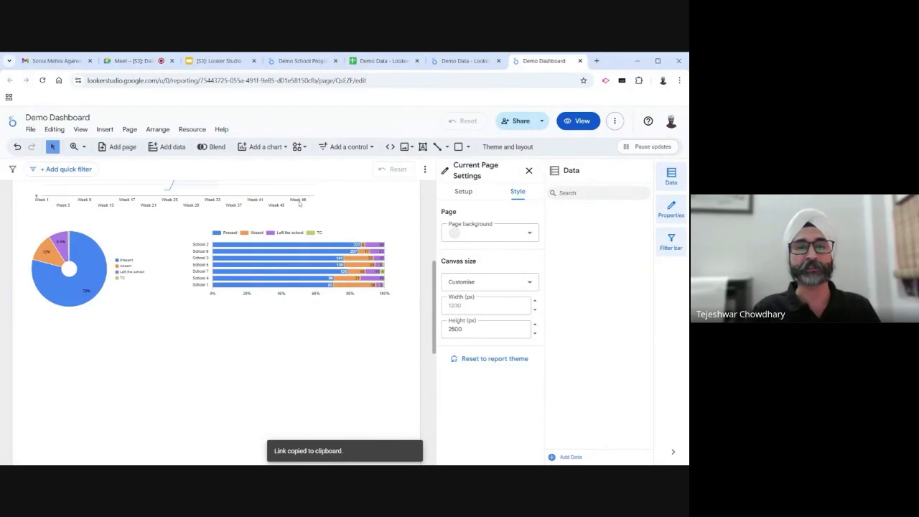
click(276, 149)
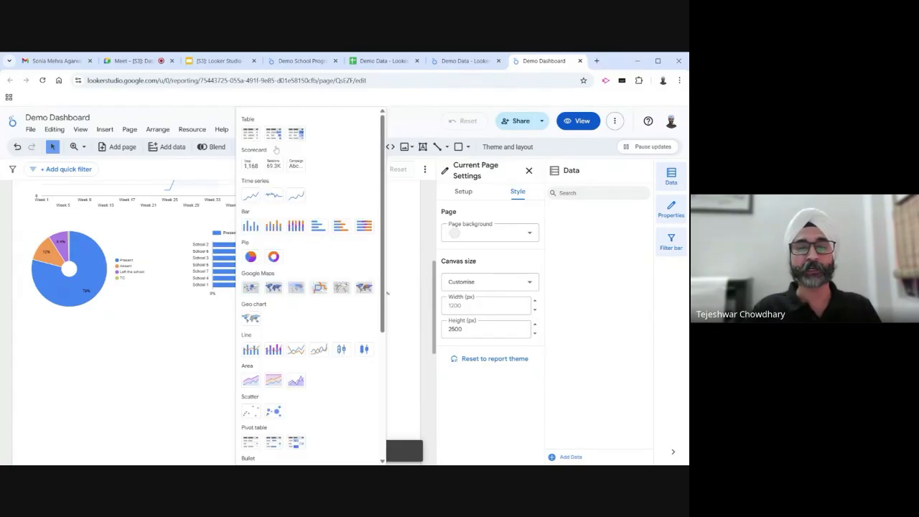
click(250, 256)
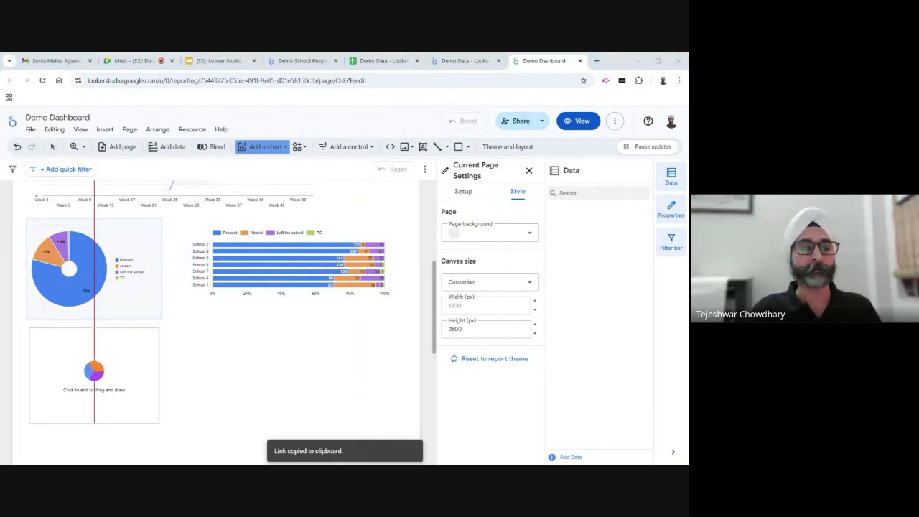
click(94, 371)
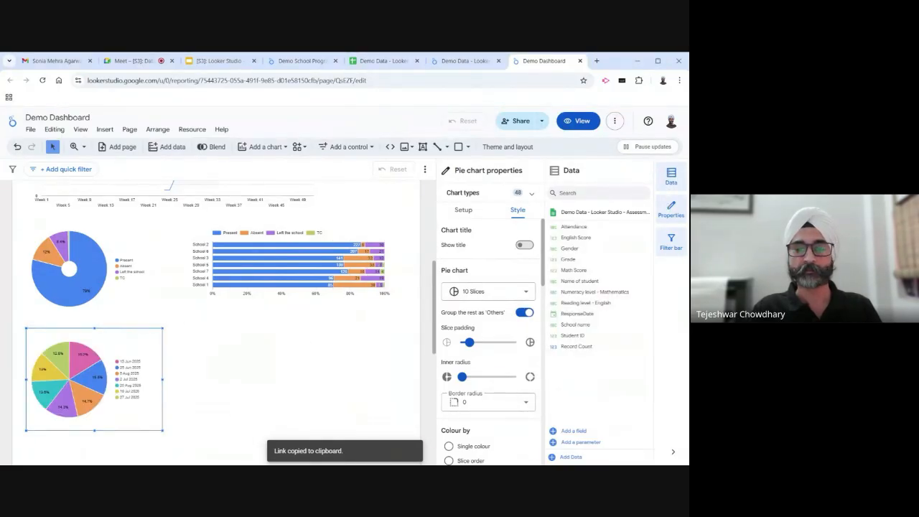
Set the new pie chart's dimension to Numeracy level - Mathematics, and enlarge the chart in width and height
scroll(402, 288, down, 3)
click(390, 279)
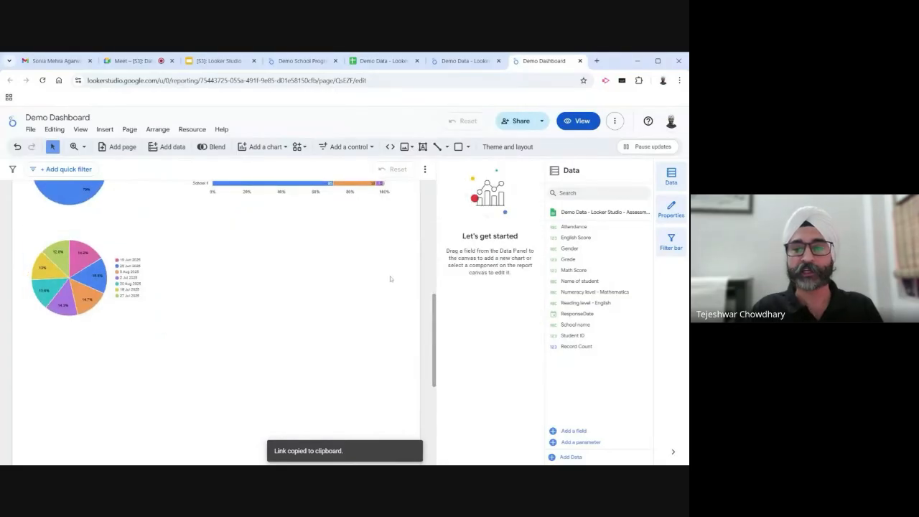
click(84, 255)
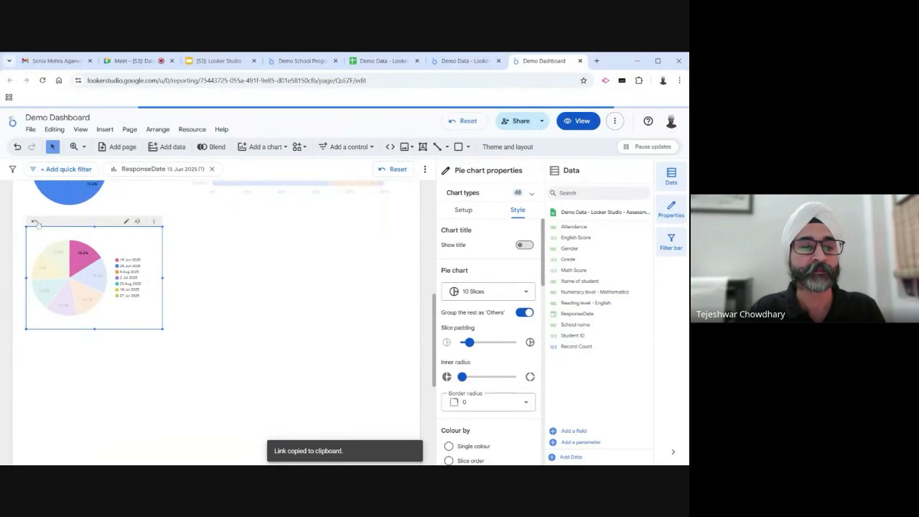
click(37, 225)
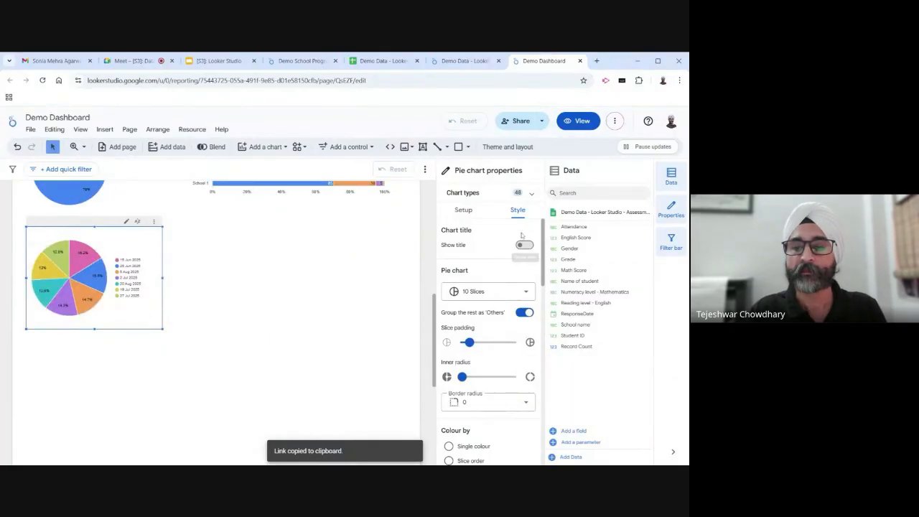
click(477, 209)
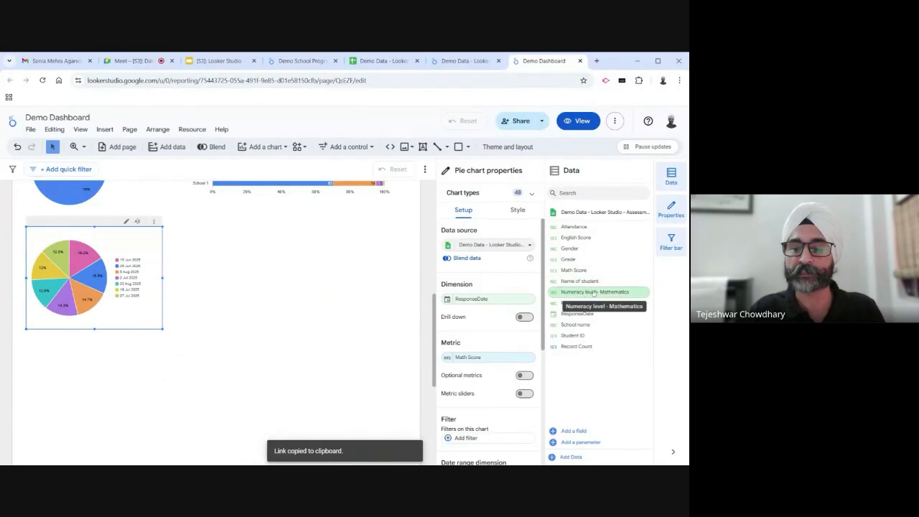
drag(594, 293, 489, 301)
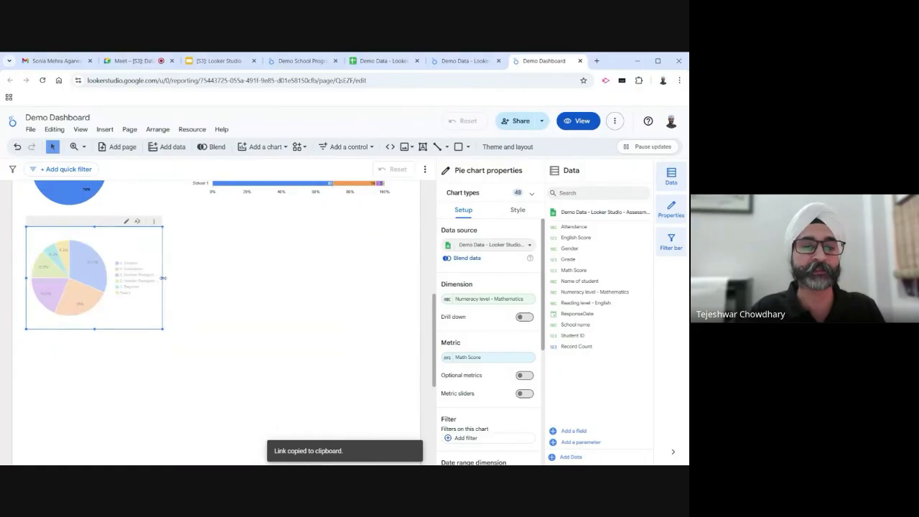
drag(163, 278, 254, 287)
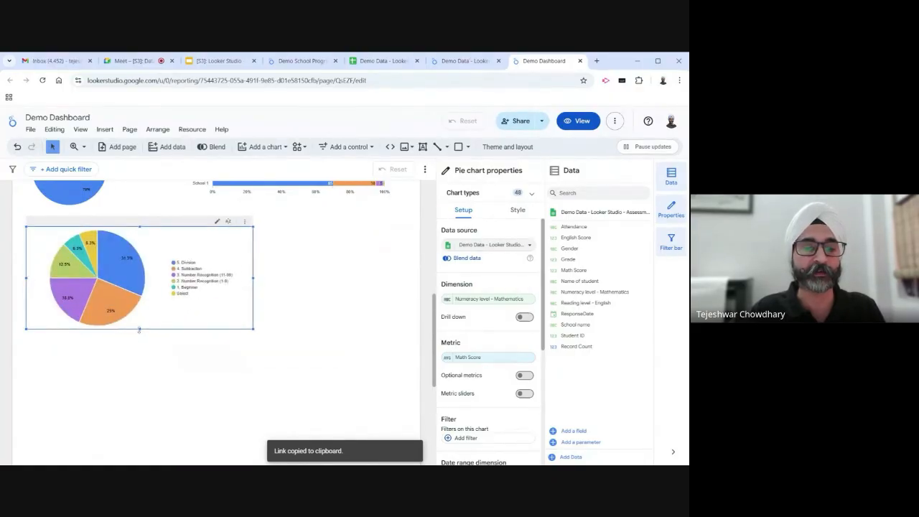
drag(140, 329, 139, 365)
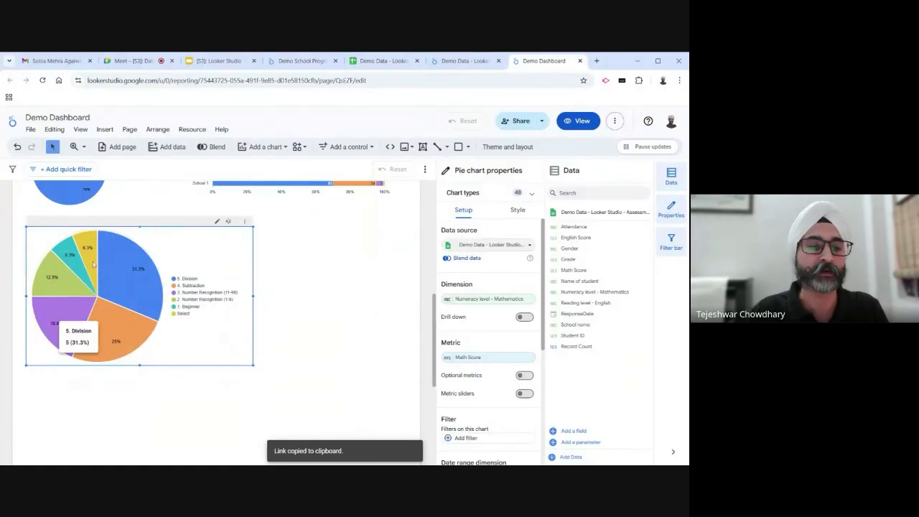
Look over the report page from the record count gauge down to the numeracy pie chart
scroll(295, 303, up, 5)
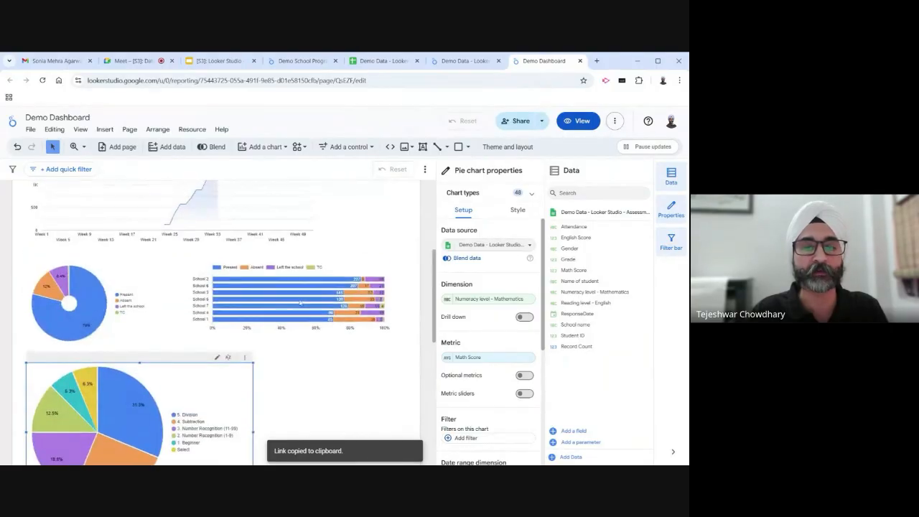
scroll(300, 303, down, 2)
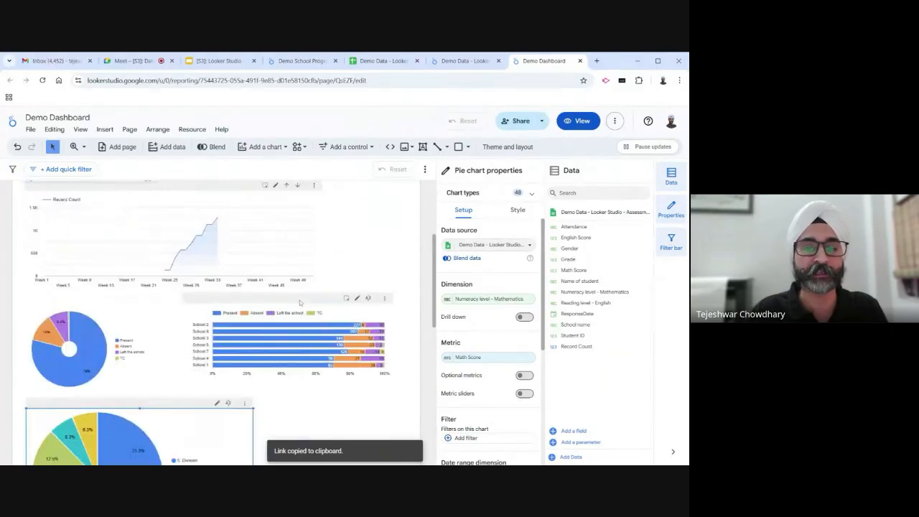
scroll(109, 312, up, 2)
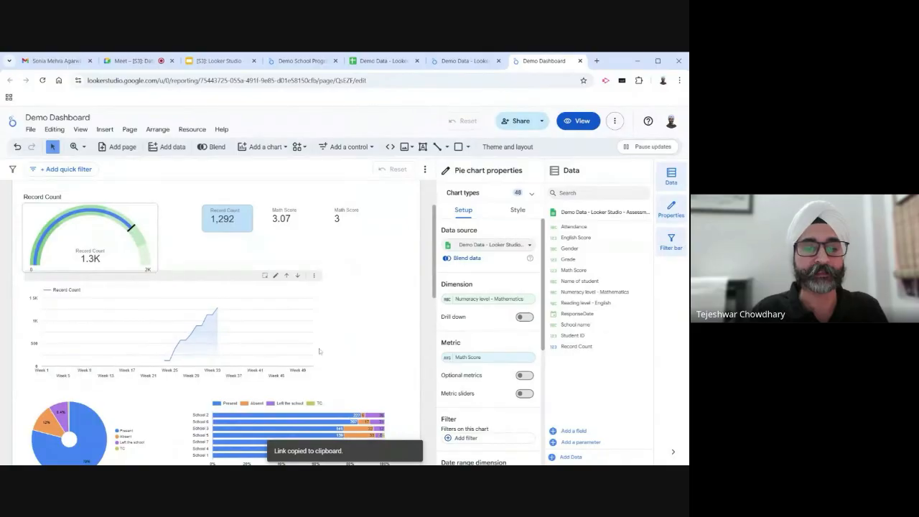
scroll(319, 348, down, 1)
scroll(320, 347, up, 1)
scroll(319, 348, down, 2)
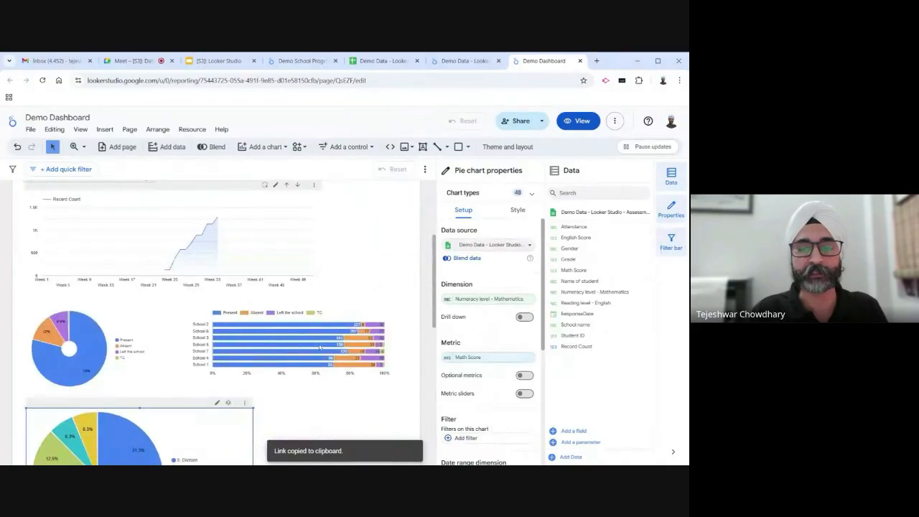
scroll(370, 357, down, 4)
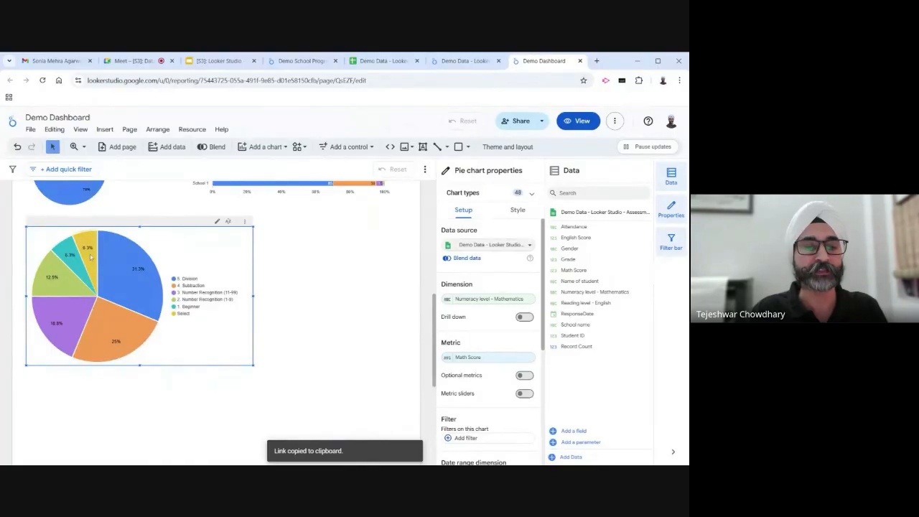
Check the Select entry and its attendance value for Student Name6 in the Demo Data sheet, and return to the Demo Dashboard report
mouse_move(91, 257)
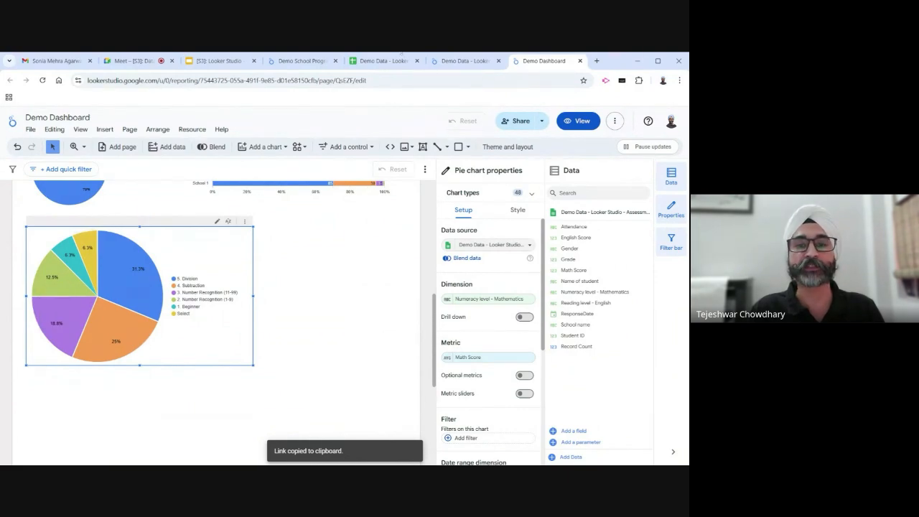
click(376, 61)
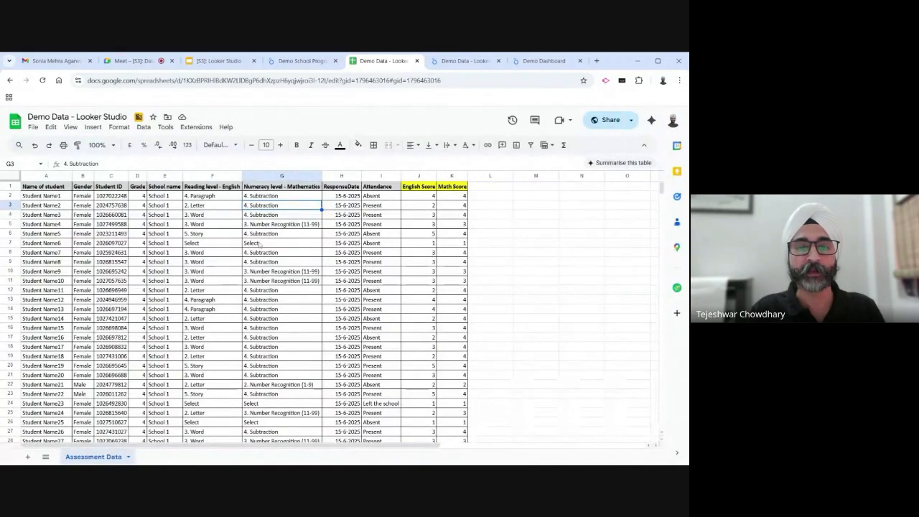
click(273, 244)
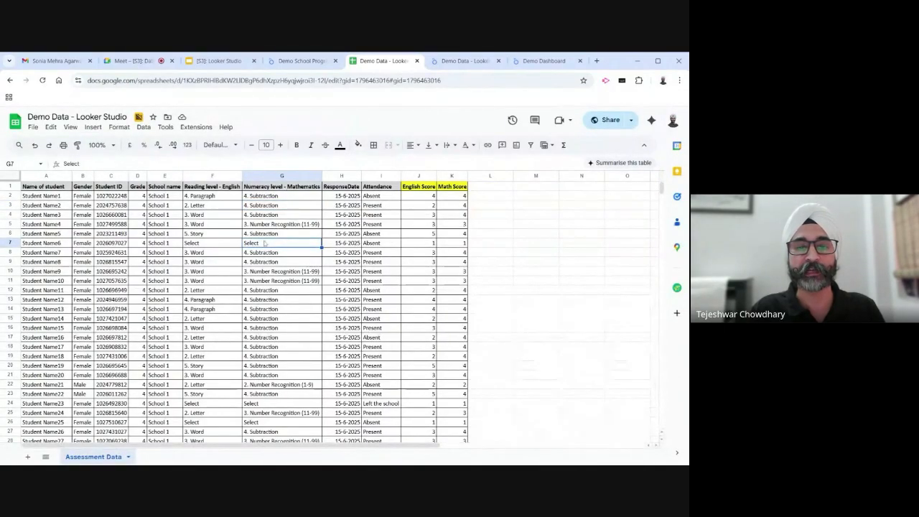
click(378, 246)
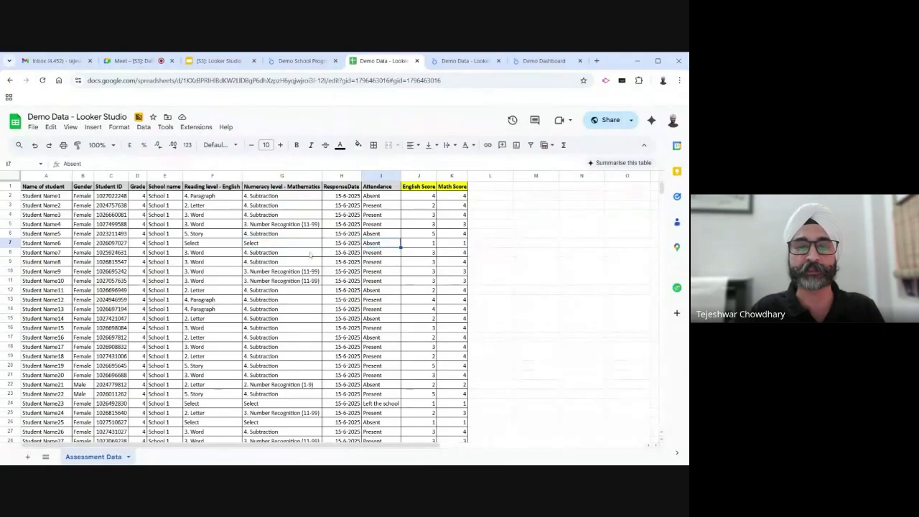
click(298, 62)
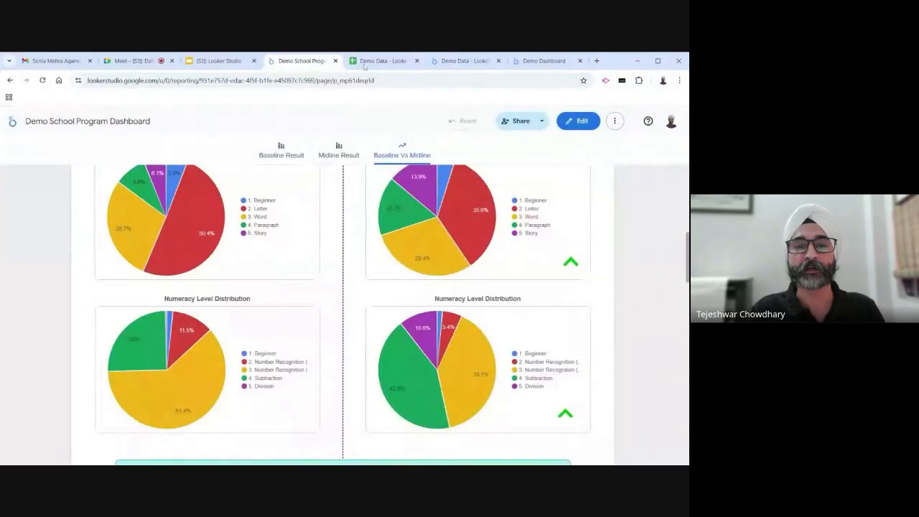
click(463, 61)
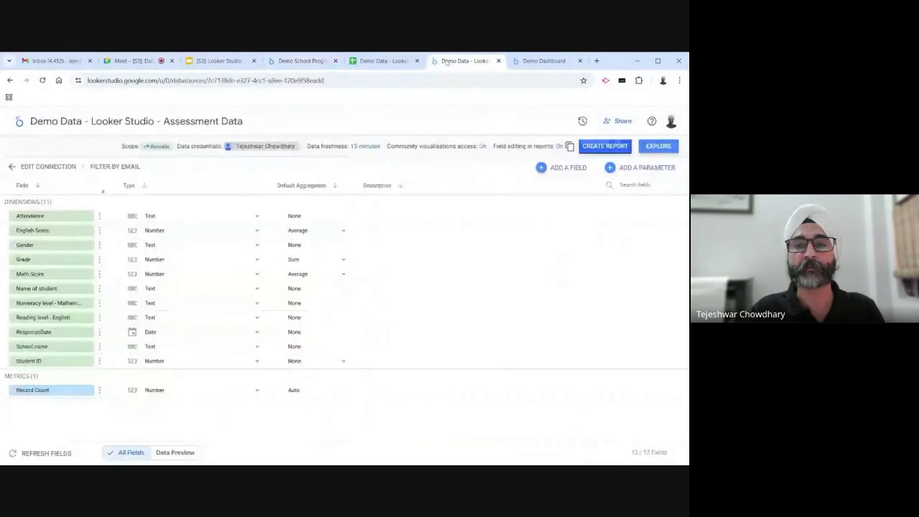
click(544, 61)
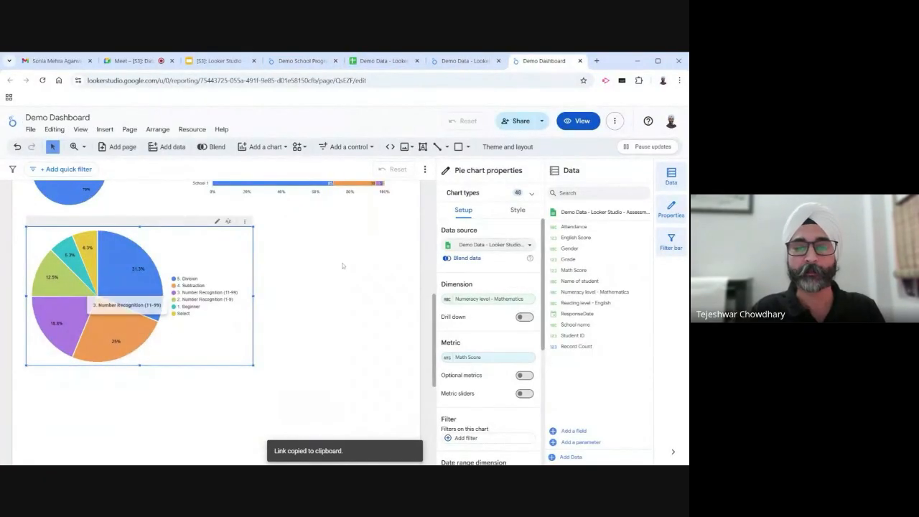
Look through the numeracy pie chart's setup options, from metric and filter to date range and sort
scroll(347, 287, up, 2)
scroll(347, 287, down, 2)
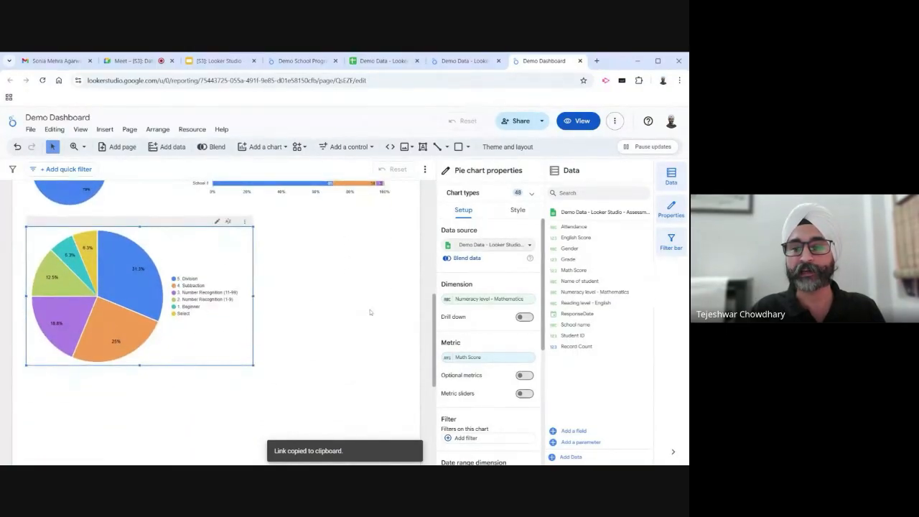
scroll(373, 311, down, 2)
scroll(492, 347, down, 5)
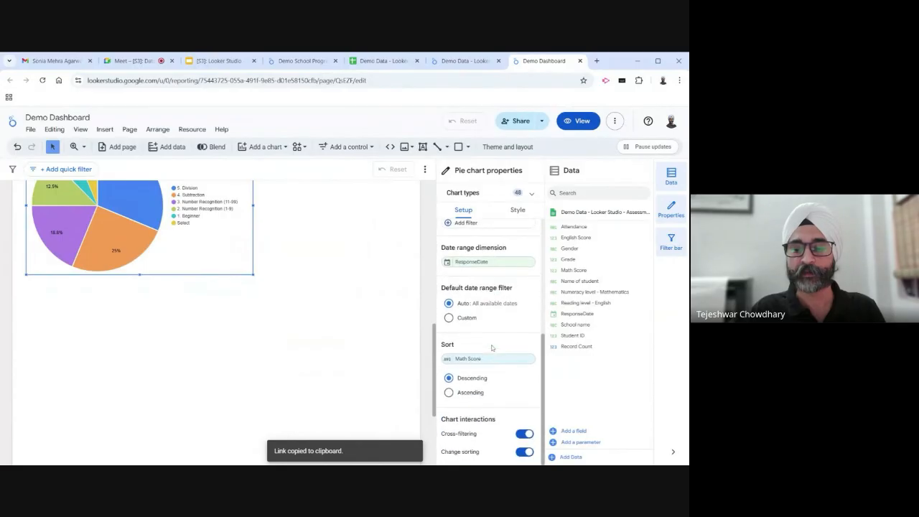
scroll(492, 348, up, 5)
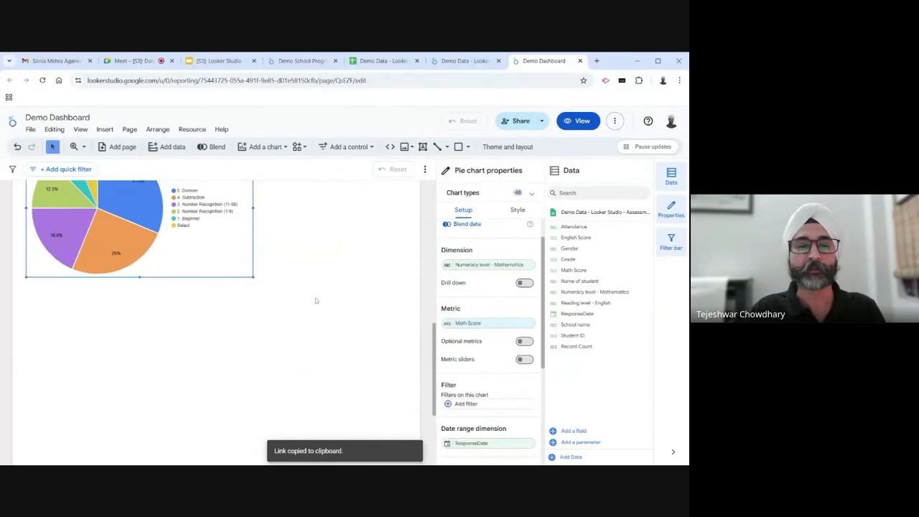
scroll(315, 301, up, 2)
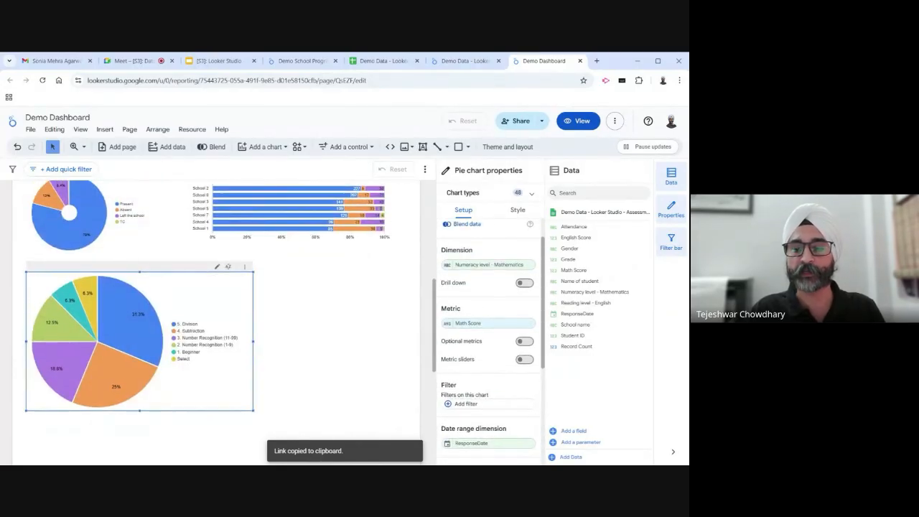
click(129, 132)
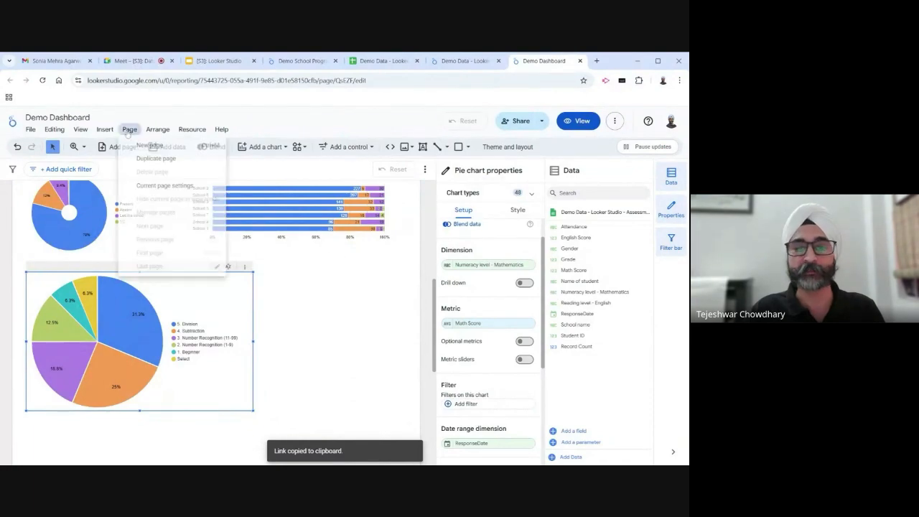
click(320, 329)
Nudge the Gender control slightly left, and duplicate the Math Score drop-down control, placing the copy just below the original
scroll(347, 340, up, 5)
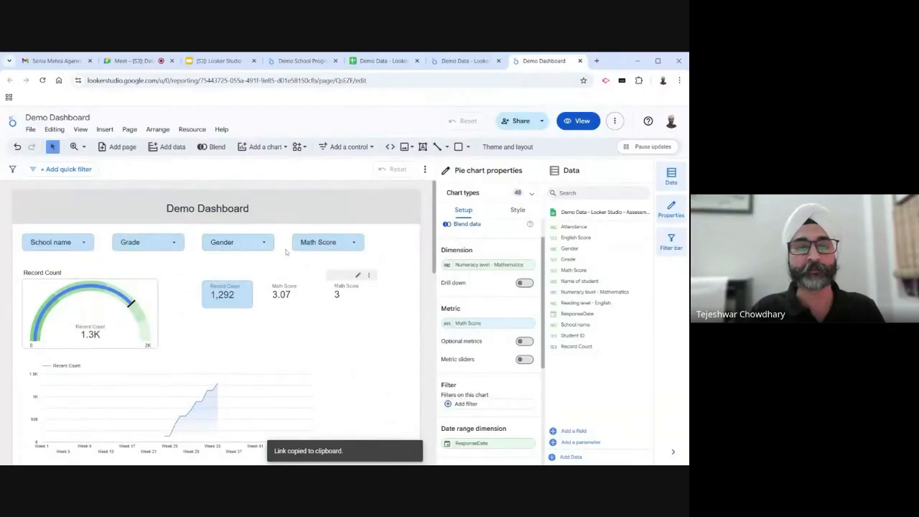
mouse_move(258, 250)
mouse_down()
mouse_move(245, 249)
mouse_move(253, 249)
mouse_up()
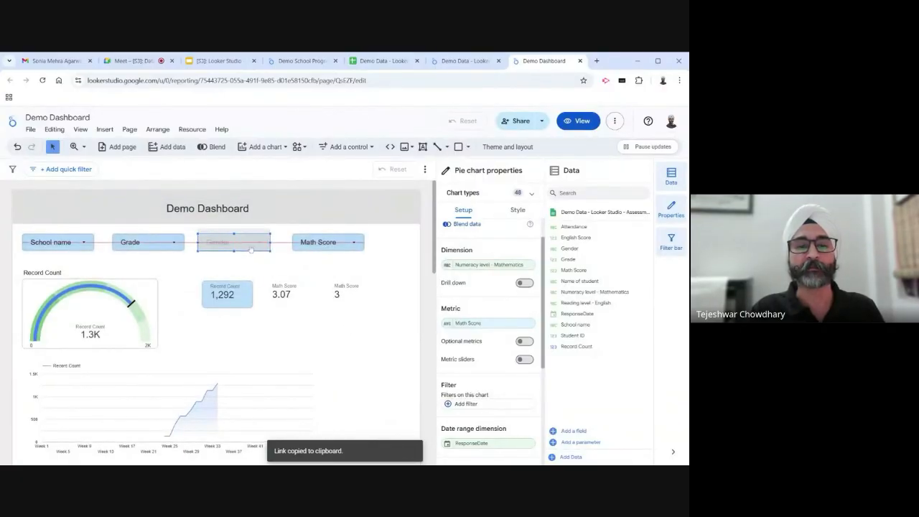
click(253, 248)
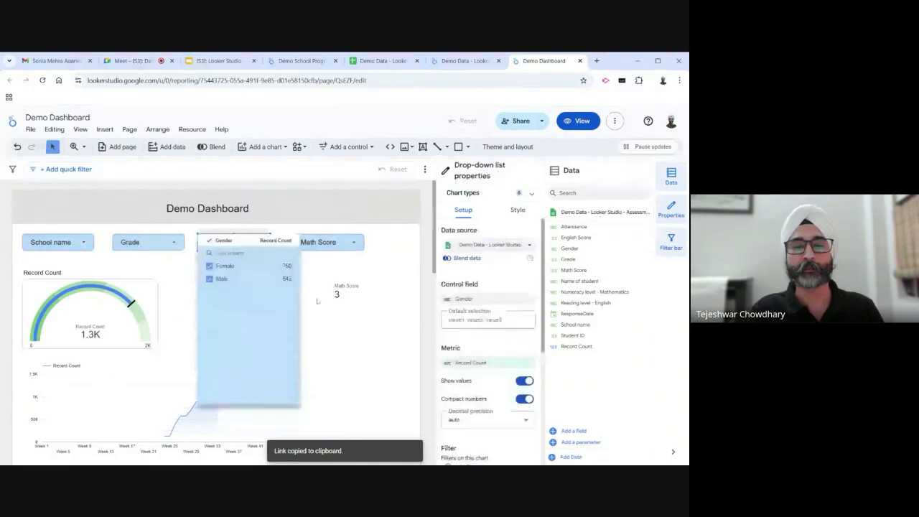
click(323, 242)
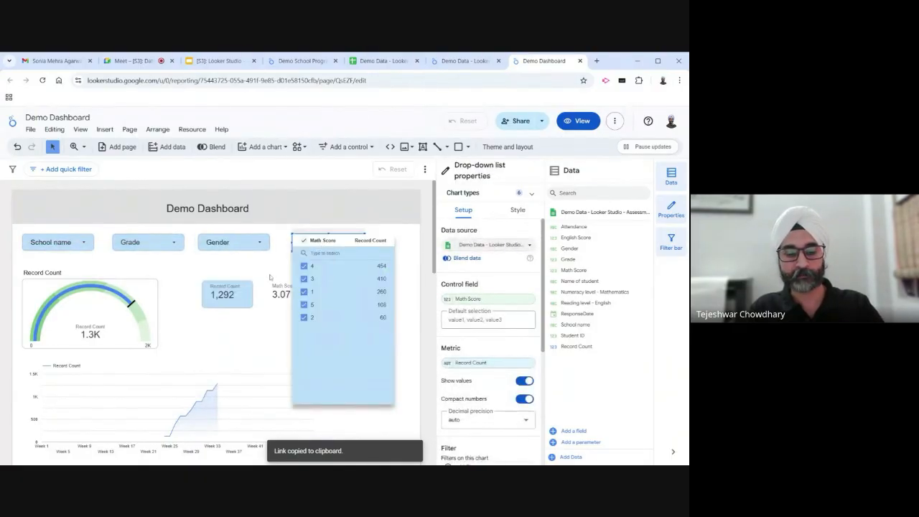
scroll(270, 277, down, 1)
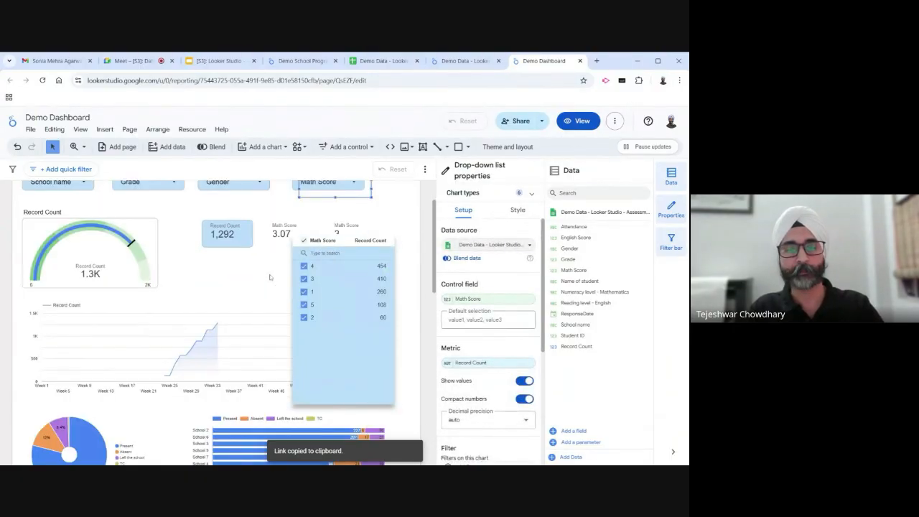
click(359, 206)
drag(362, 194, 383, 210)
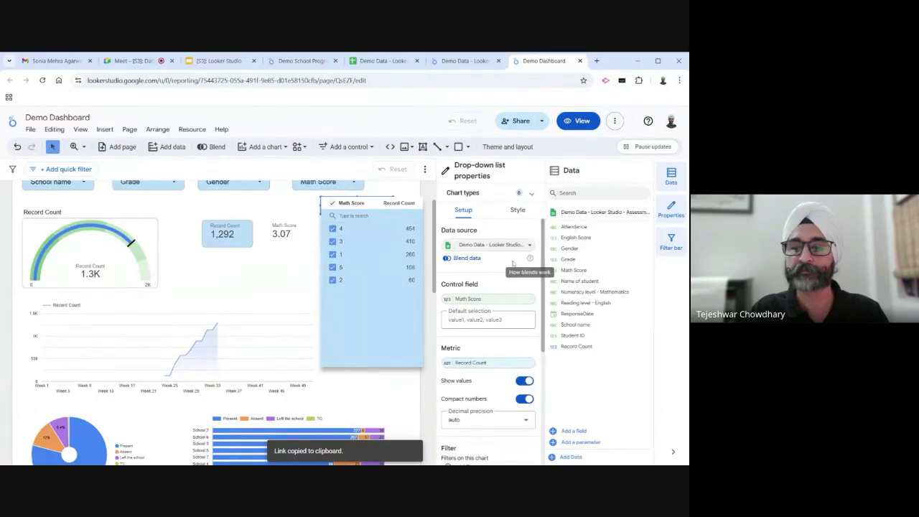
Set the duplicated drop-down's control field to Attendance
scroll(512, 263, down, 1)
scroll(542, 251, up, 1)
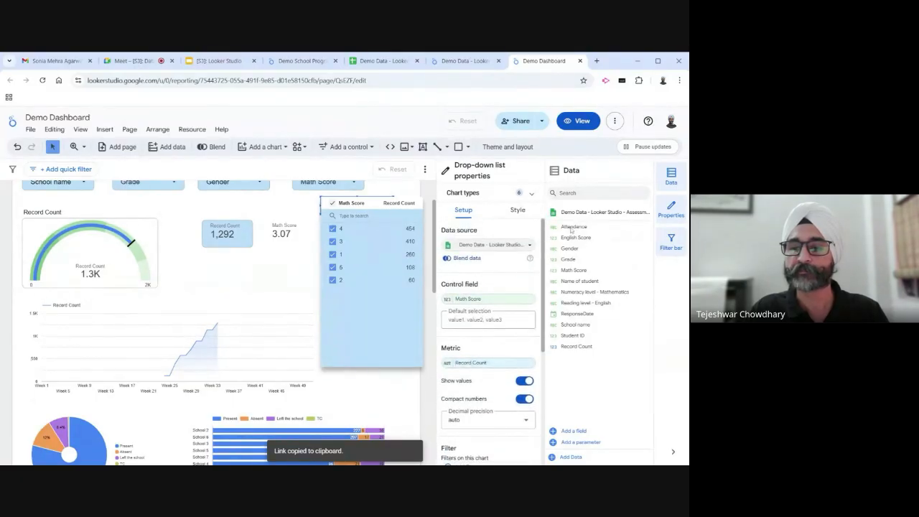
click(574, 227)
drag(574, 227, 474, 301)
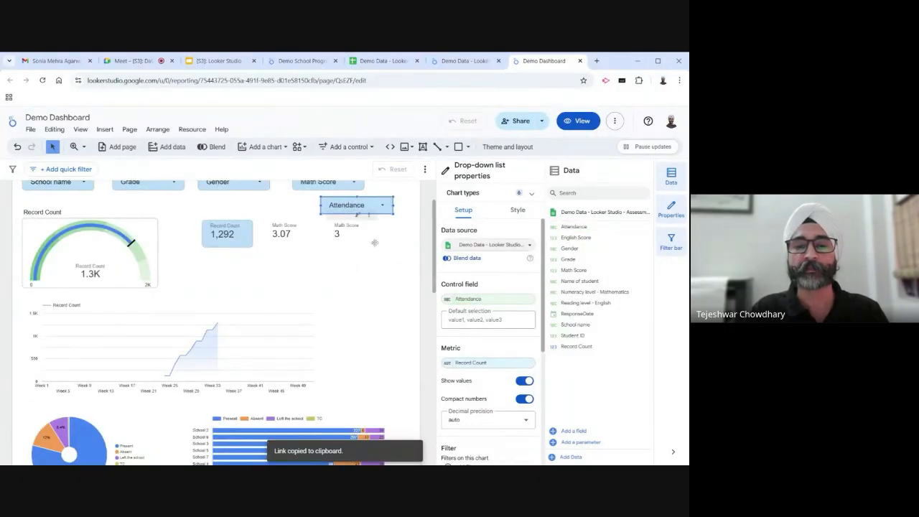
scroll(381, 259, down, 5)
scroll(373, 260, up, 6)
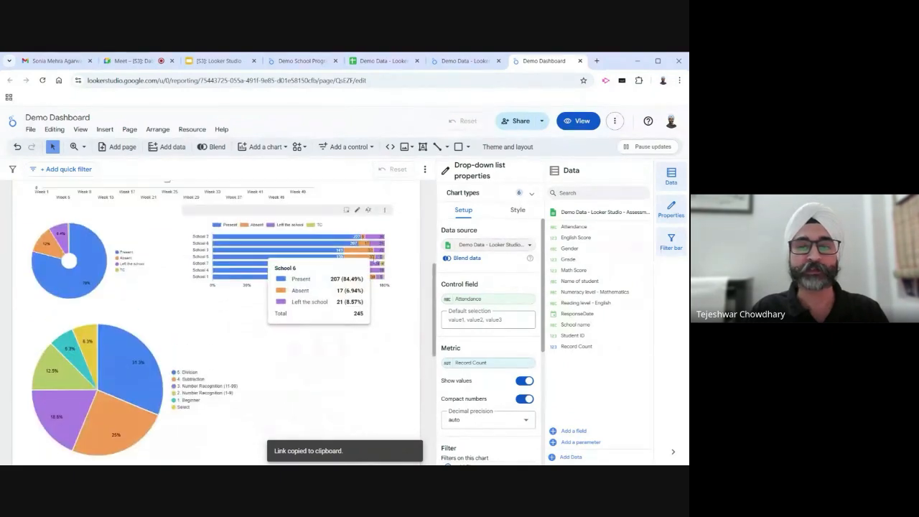
Filter the report to Present only through the Attendance drop-down, and check its effect on the scorecards, attendance charts and numeracy pie chart
click(383, 207)
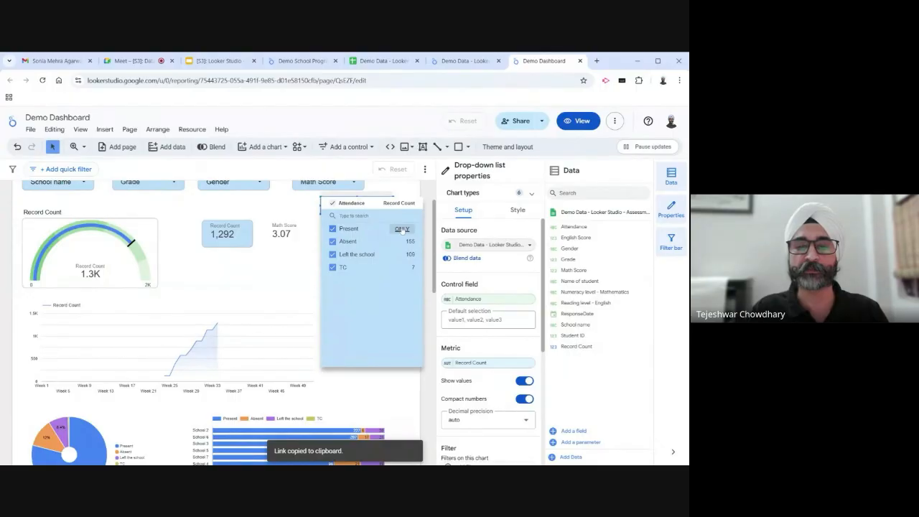
click(402, 229)
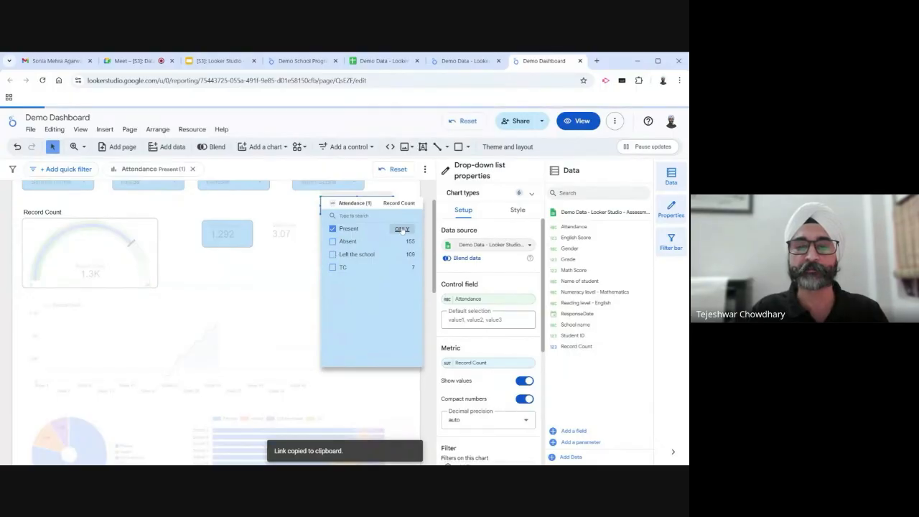
click(302, 279)
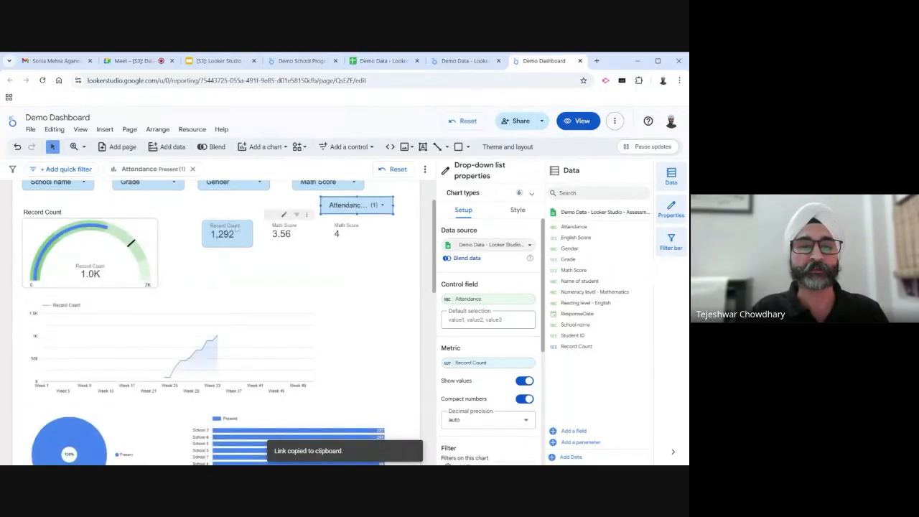
scroll(349, 283, down, 6)
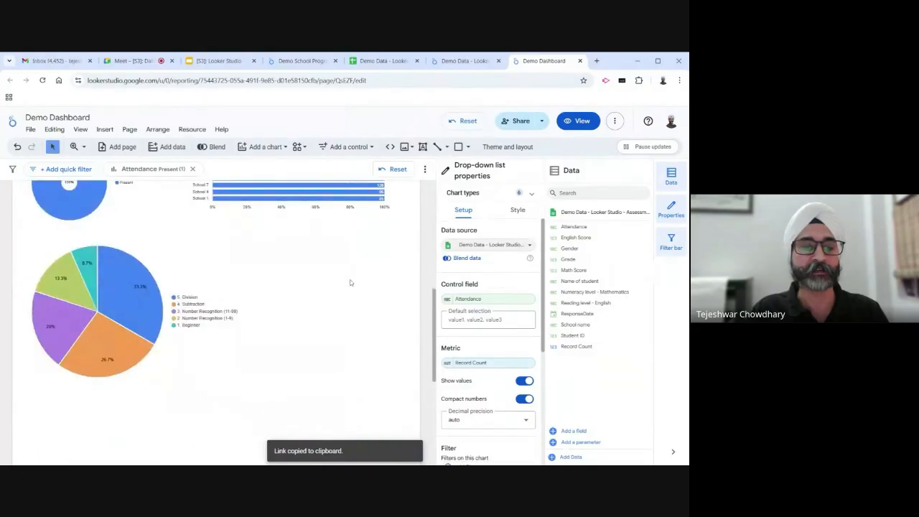
scroll(350, 283, up, 1)
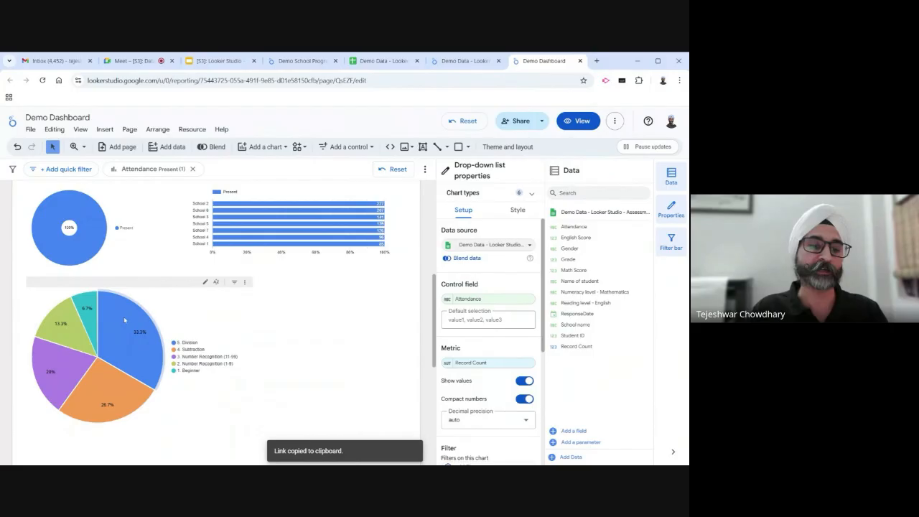
click(154, 308)
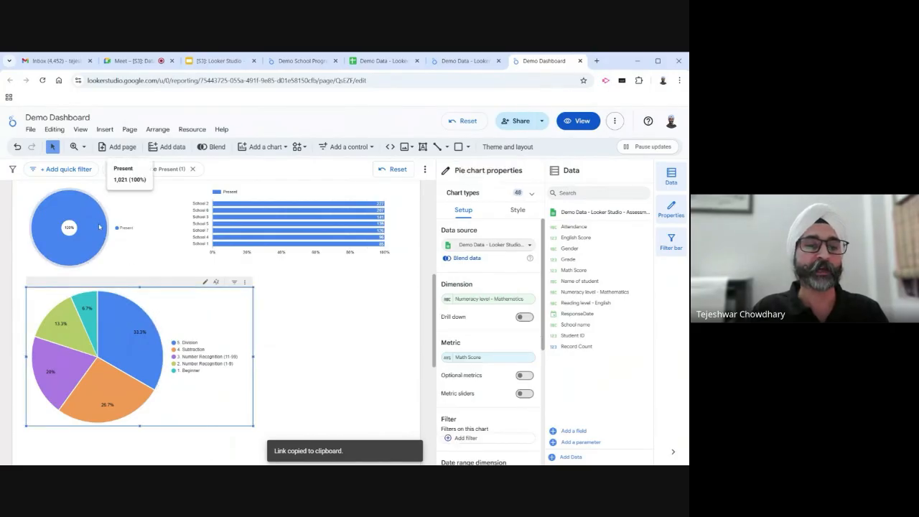
scroll(105, 235, up, 2)
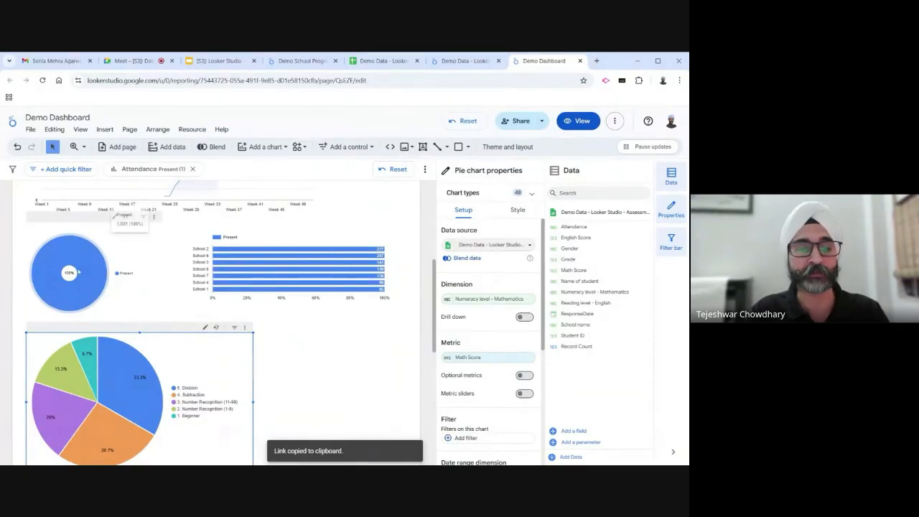
scroll(357, 329, down, 3)
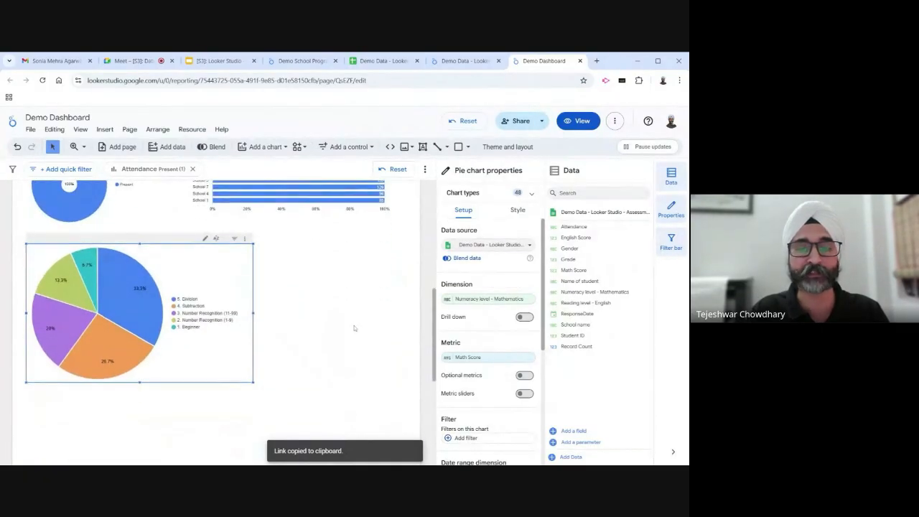
scroll(471, 366, down, 2)
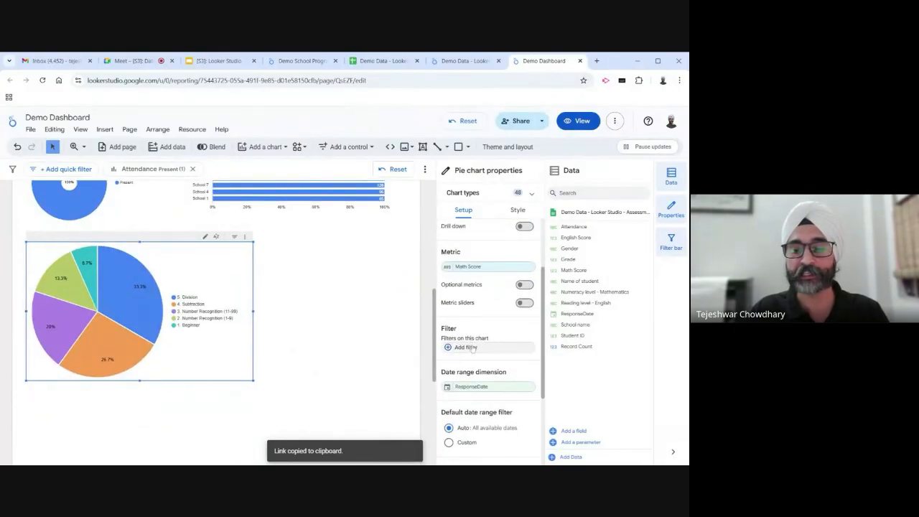
Reset the report's filter selection, and check the numeracy pie chart again
scroll(307, 299, up, 10)
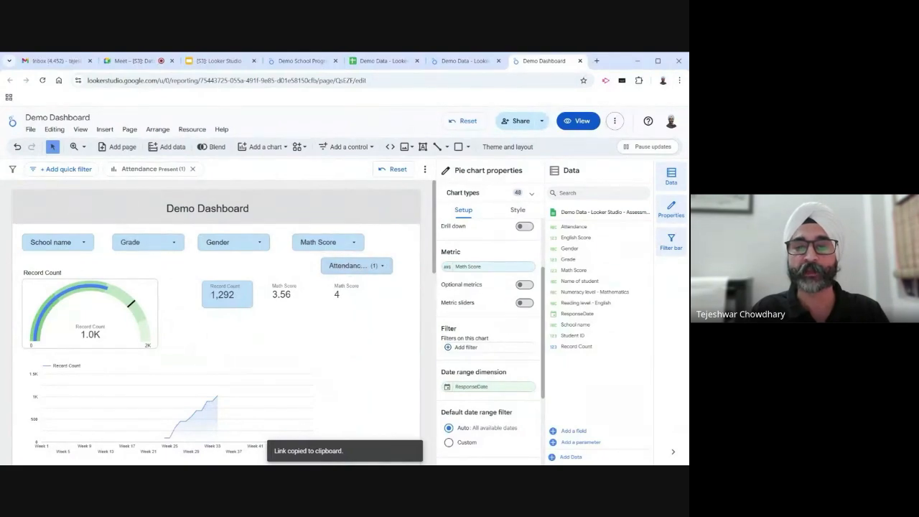
click(395, 171)
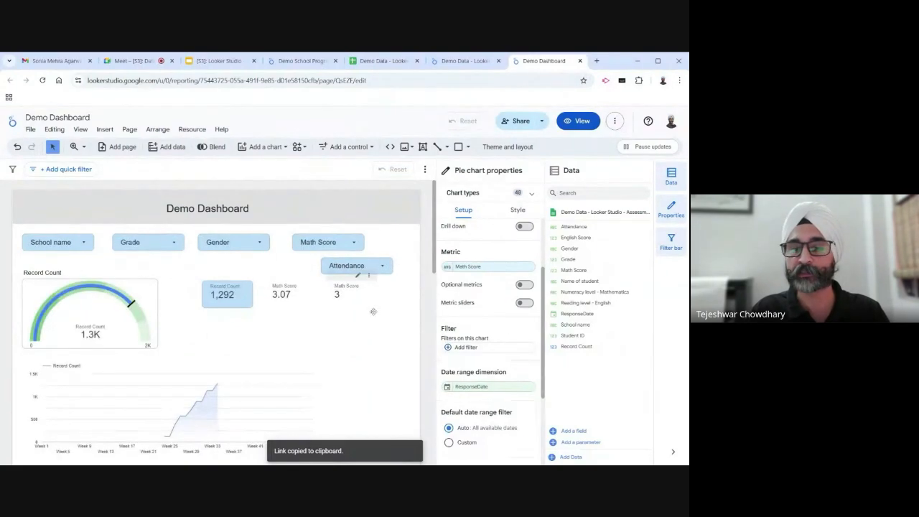
scroll(373, 313, down, 3)
scroll(377, 321, down, 10)
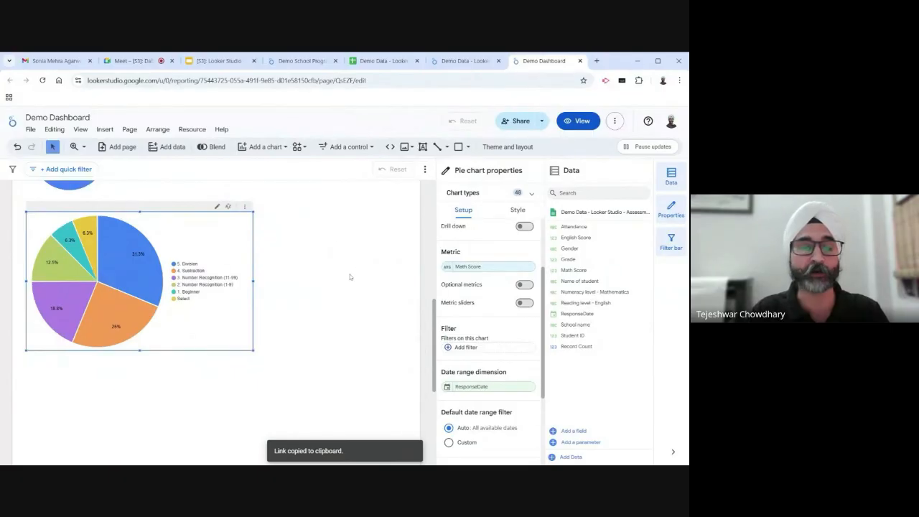
Start a new filter for the current report page and name it Present Attendance
click(129, 129)
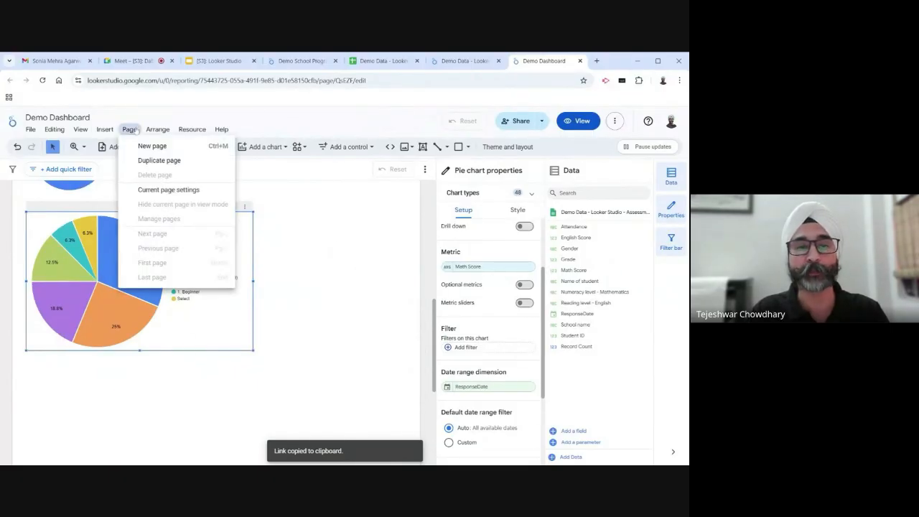
click(170, 190)
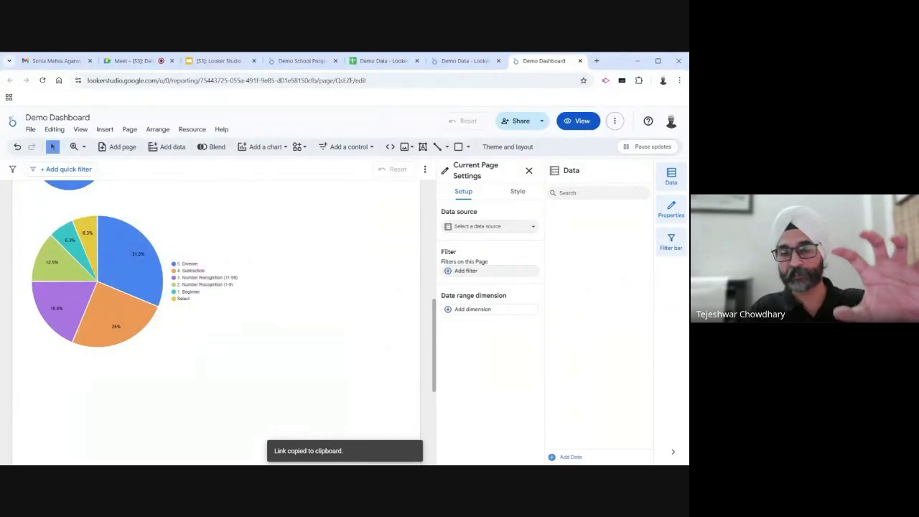
click(465, 271)
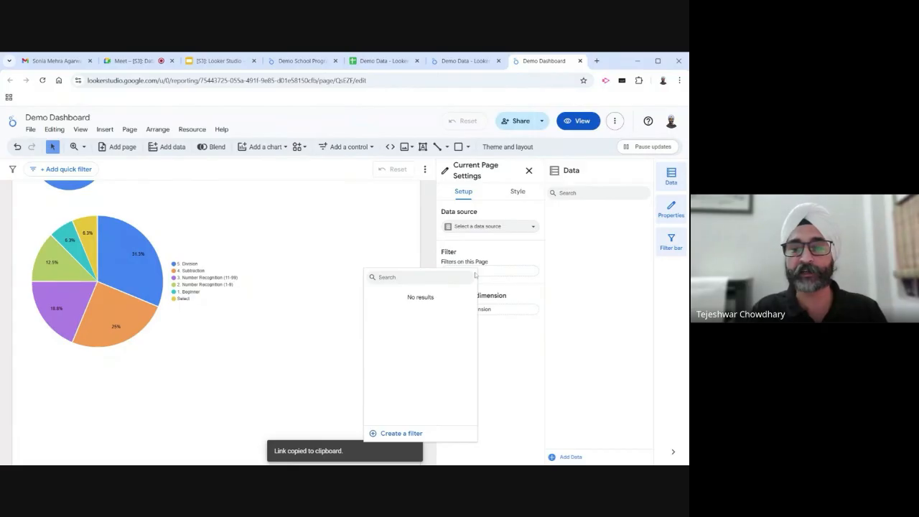
click(401, 433)
click(57, 313)
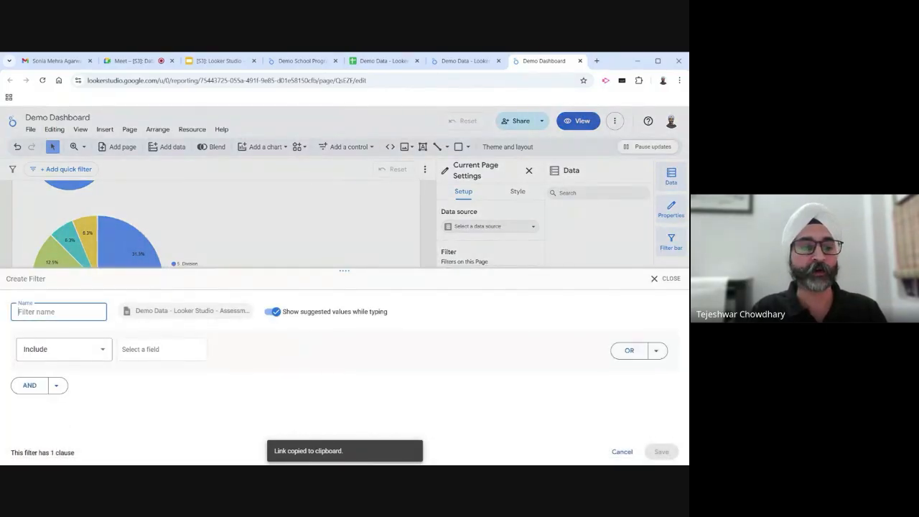
text(Present Attendance)
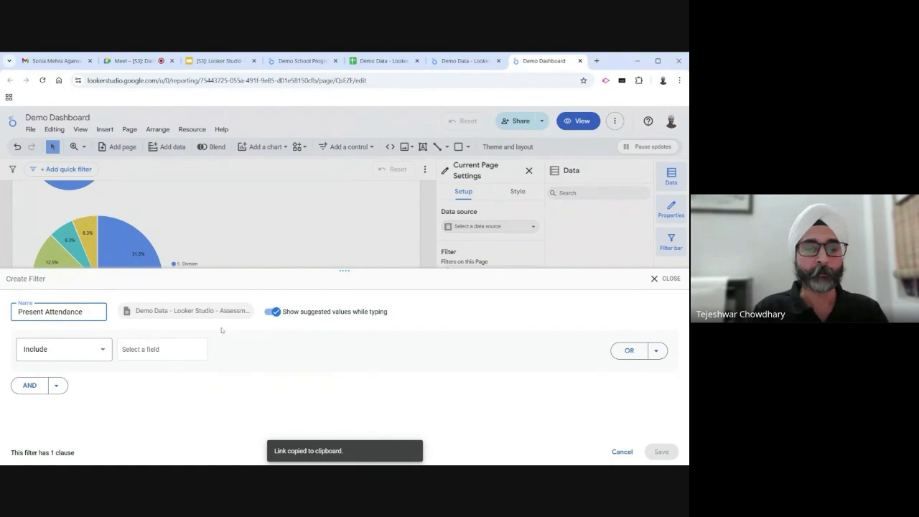
Define the page filter to include records whose Attendance contains Present, and save it
click(152, 352)
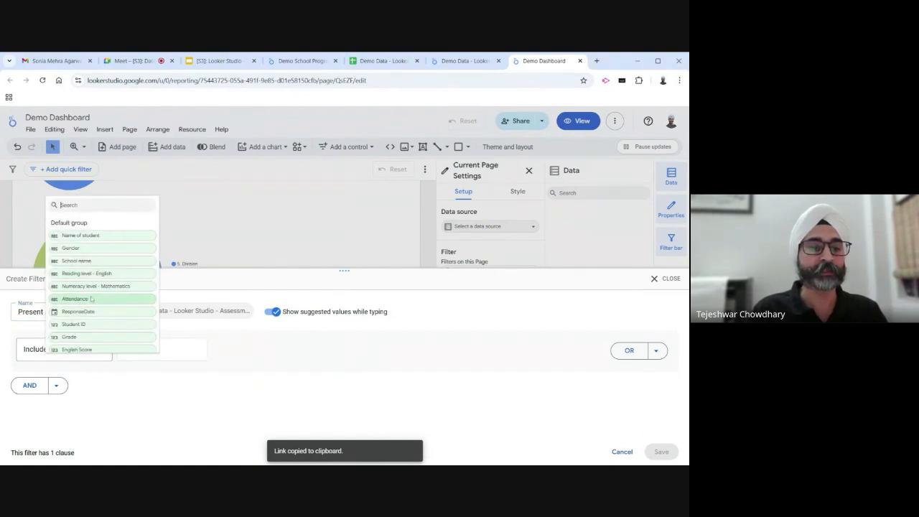
click(90, 300)
click(266, 352)
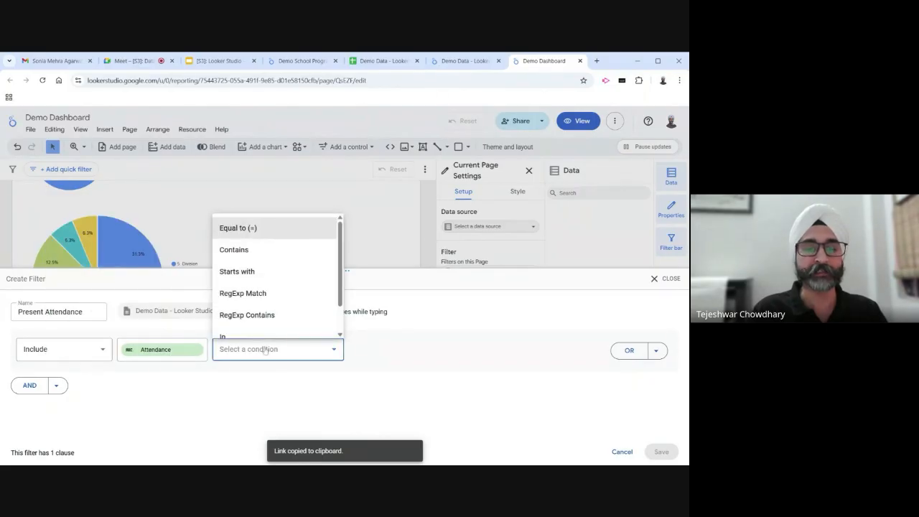
click(247, 250)
click(367, 346)
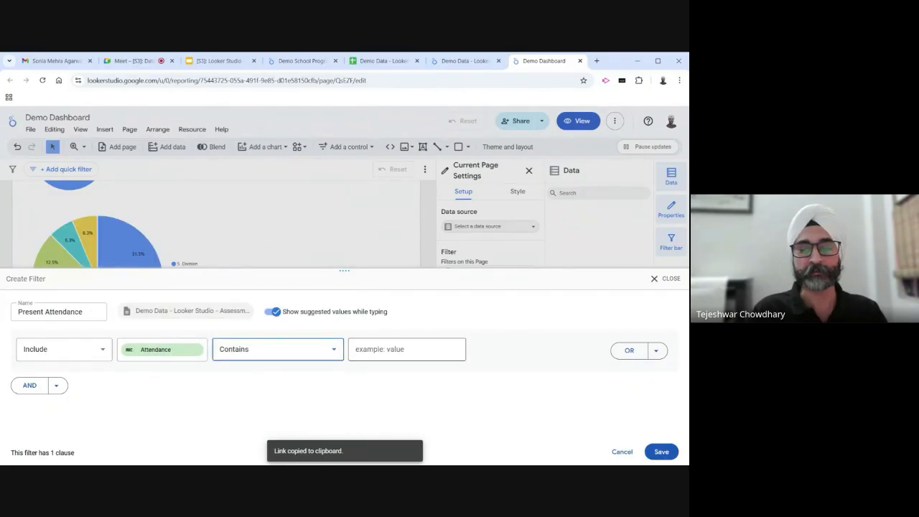
text(Present)
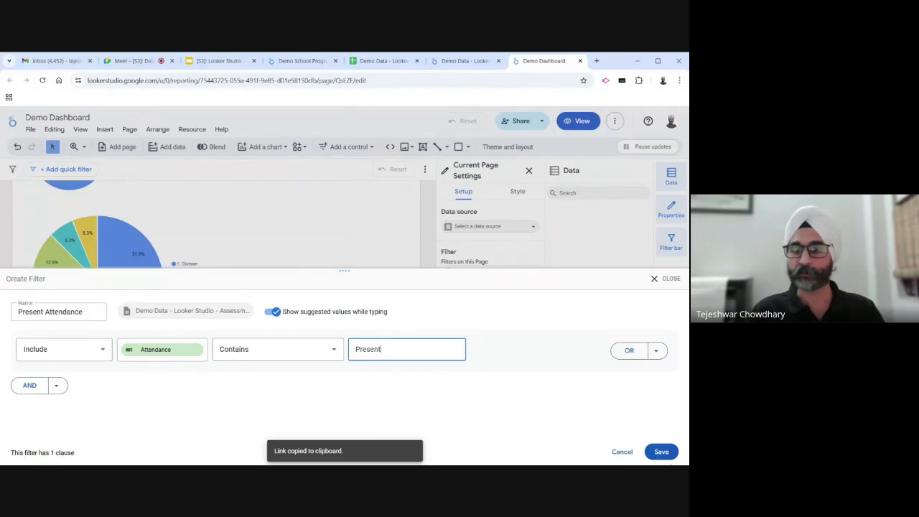
click(662, 452)
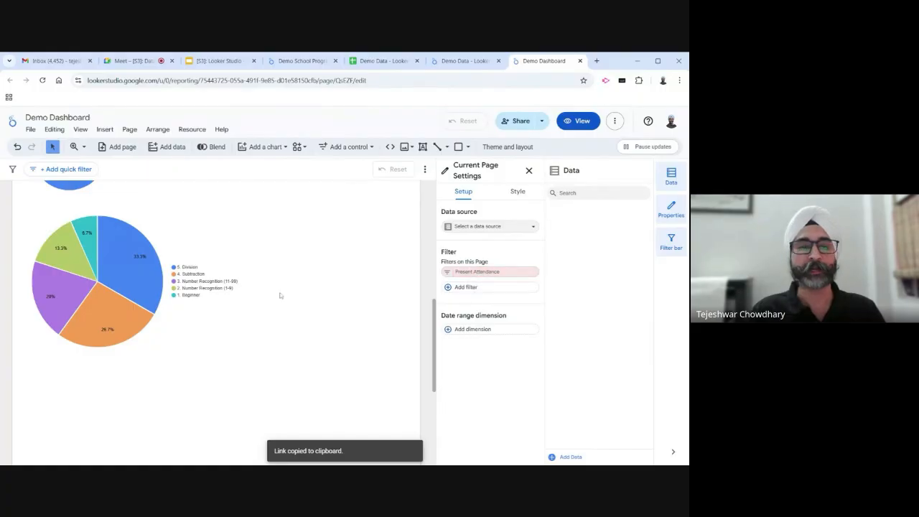
Examine the page filter's effect on the scorecards, record count charts, attendance charts and numeracy pie chart
scroll(281, 306, up, 5)
scroll(281, 306, up, 3)
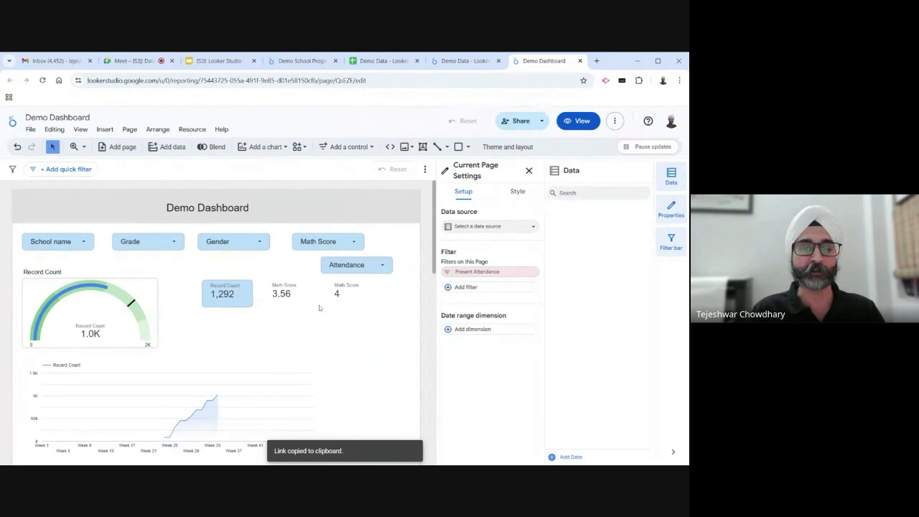
scroll(318, 309, down, 5)
scroll(318, 309, down, 1)
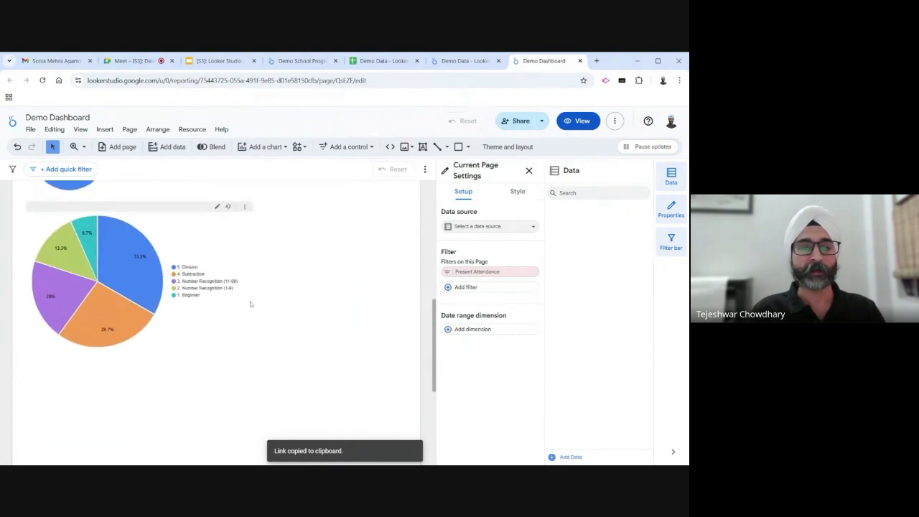
scroll(251, 305, up, 3)
scroll(218, 322, up, 4)
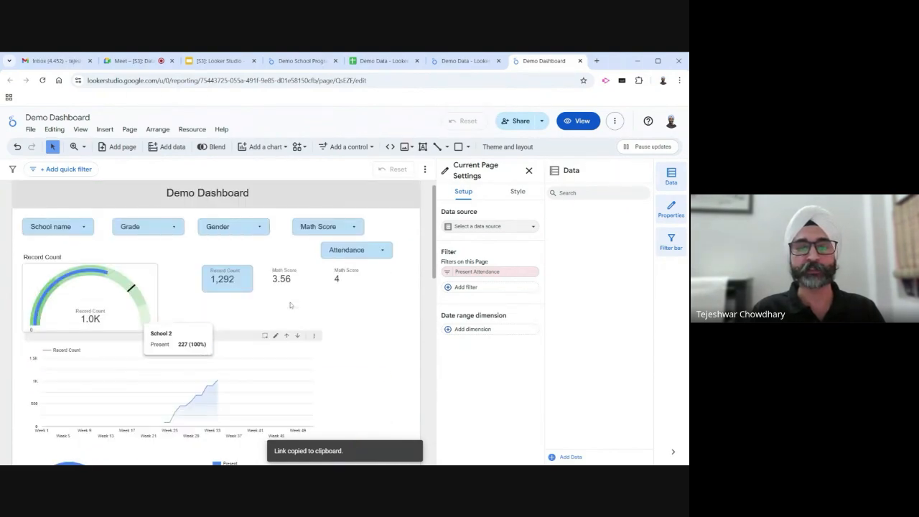
scroll(338, 308, down, 1)
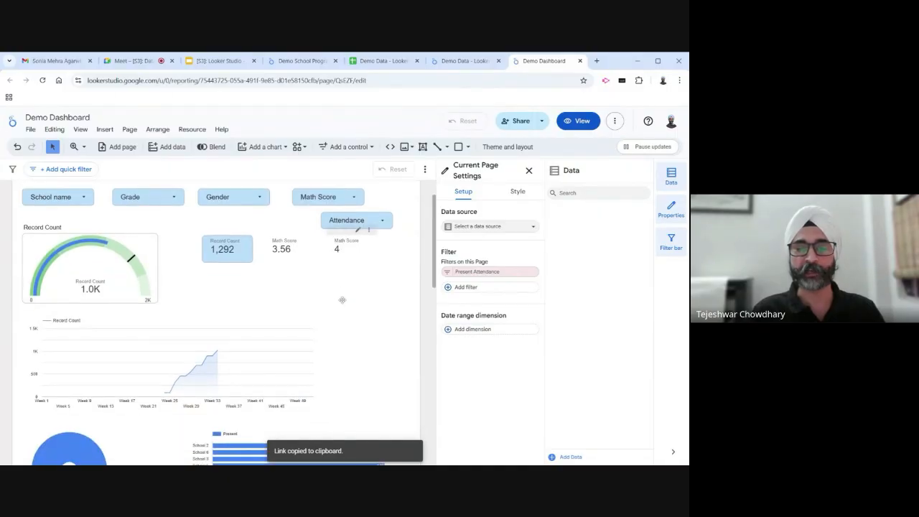
scroll(237, 240, down, 6)
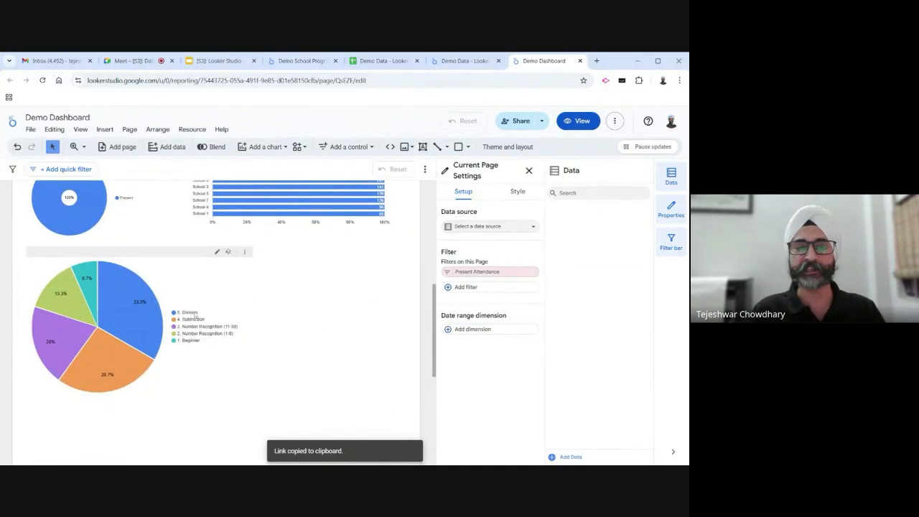
Remove the Present Attendance filter from the current page, and check the list of saved filters available for reuse
click(530, 272)
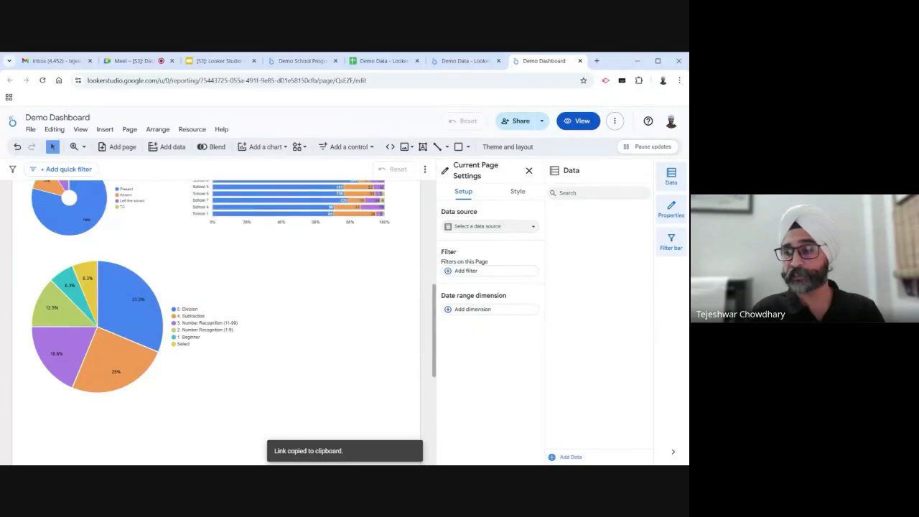
click(477, 272)
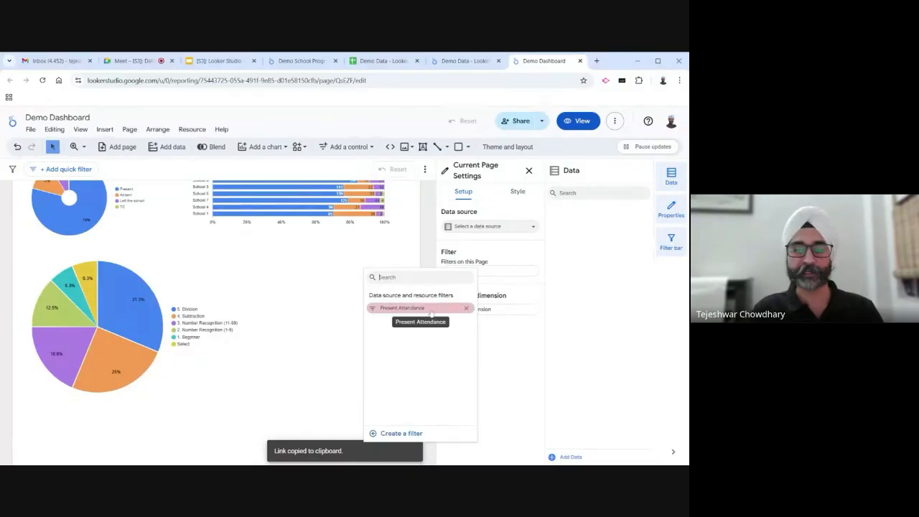
click(363, 349)
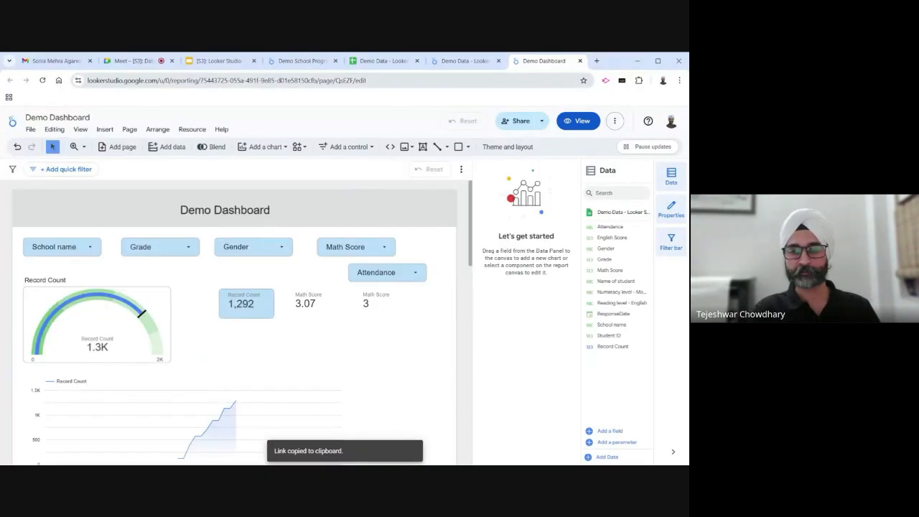